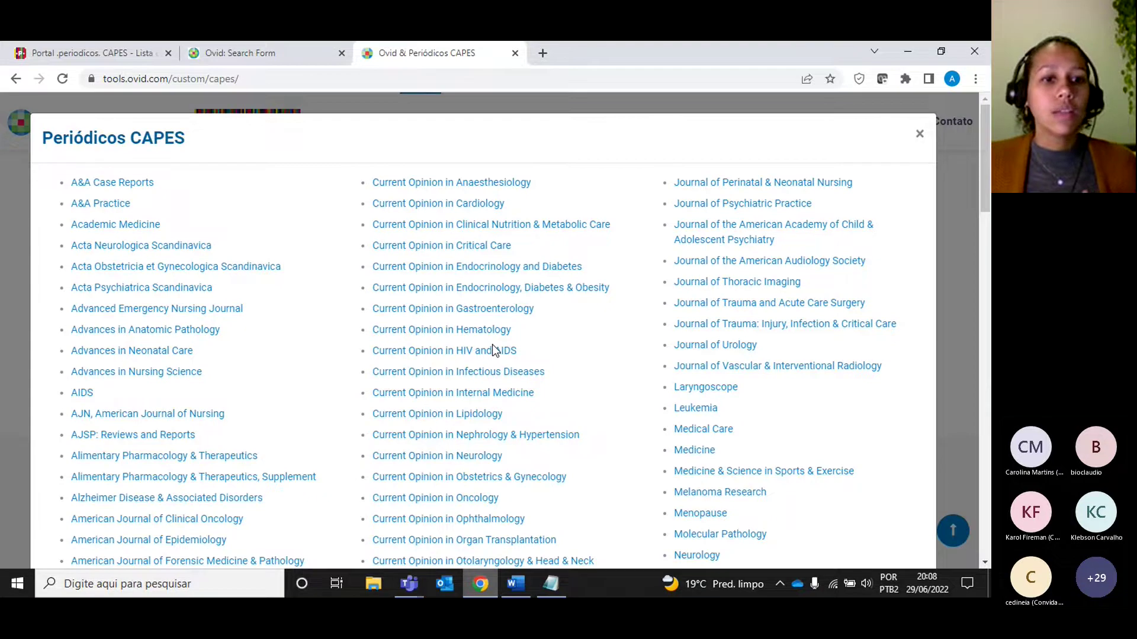
Examine the full list of journal titles in the Periódicos CAPES collection, down to the end and back to the start
scroll(492, 345, down, 7)
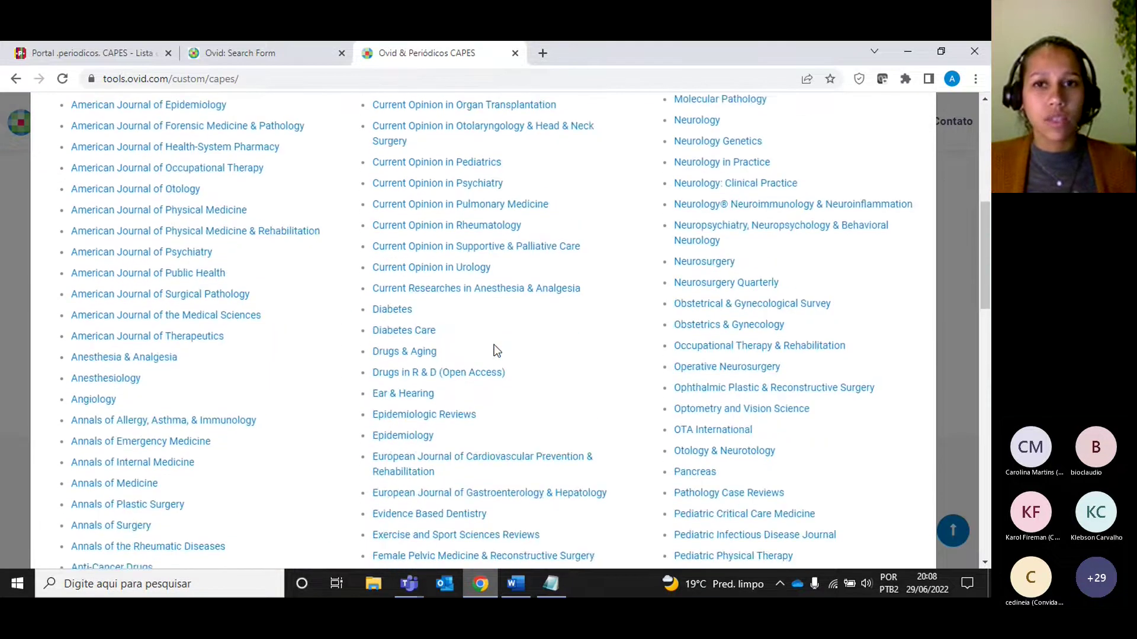
scroll(494, 344, down, 4)
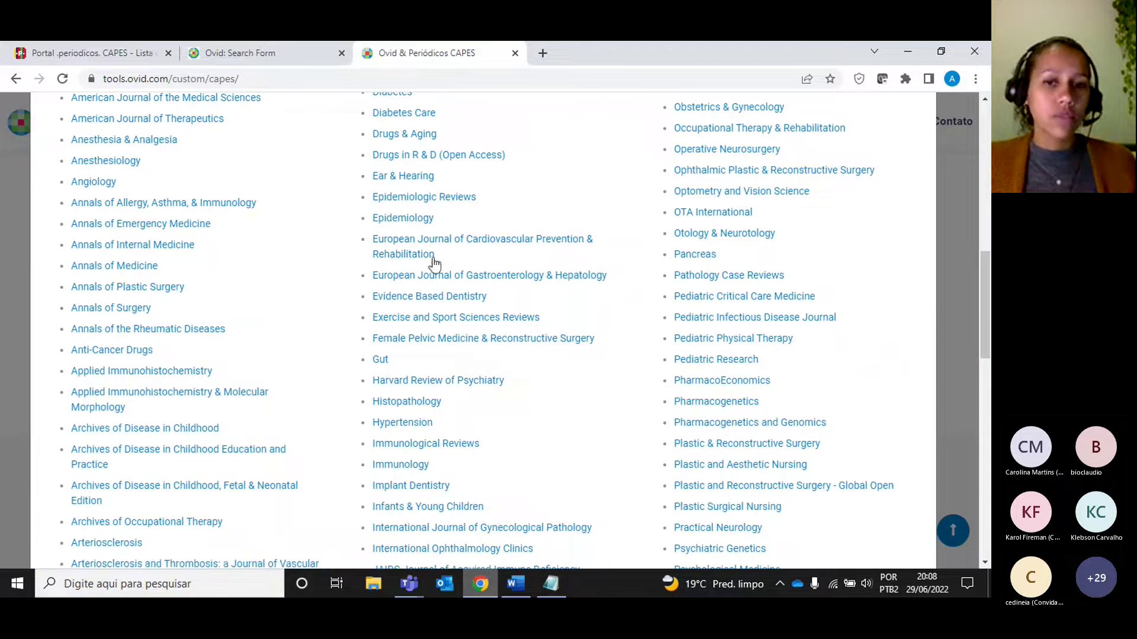
scroll(454, 310, down, 2)
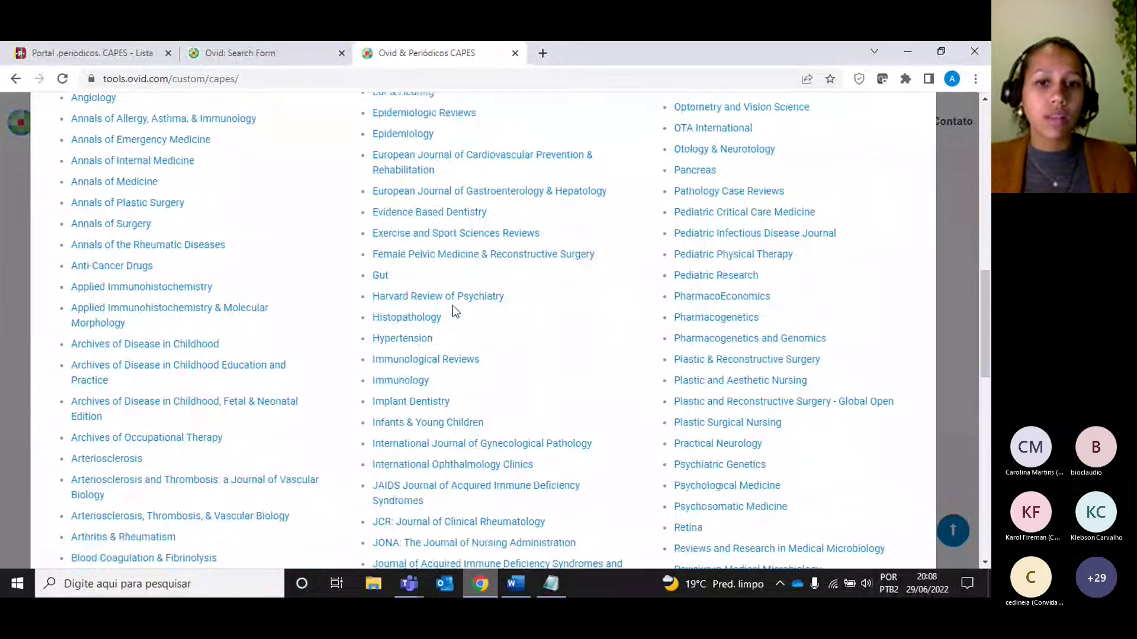
scroll(452, 305, down, 5)
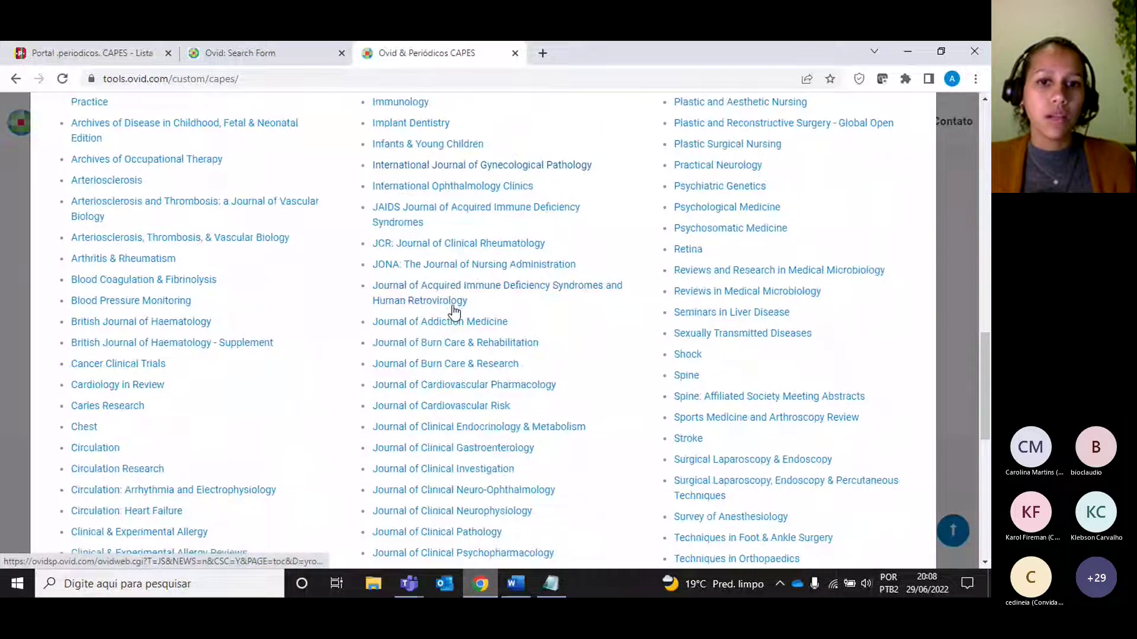
scroll(454, 310, down, 8)
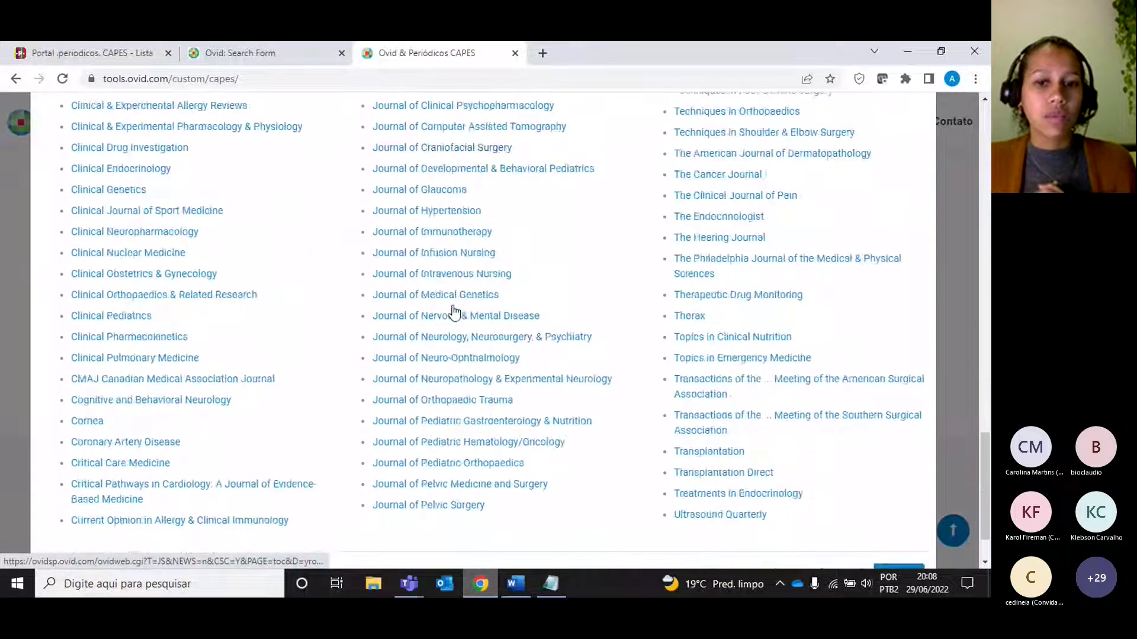
scroll(453, 311, down, 2)
scroll(485, 332, up, 12)
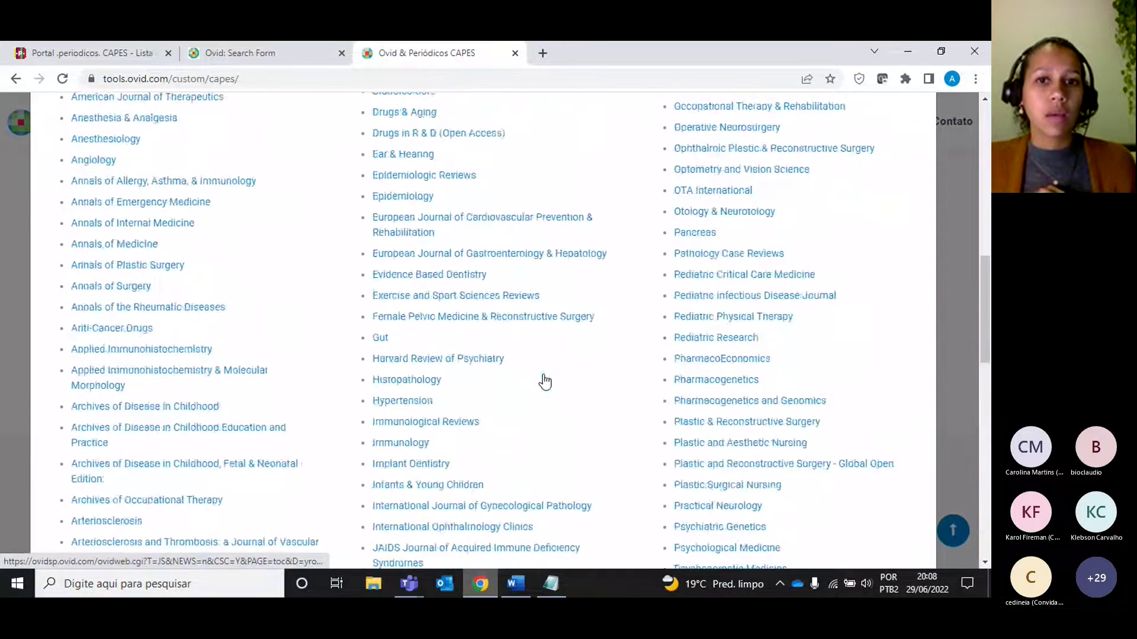
scroll(545, 382, up, 10)
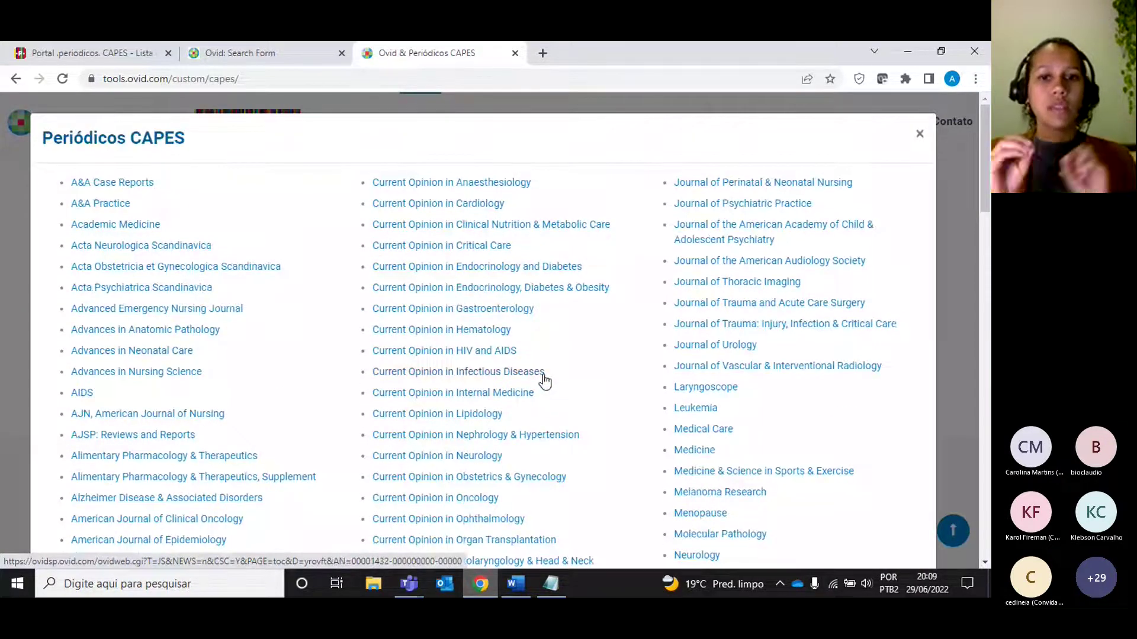
Switch to the Ovid search site, open the Journals A-Z listing and highlight its journal count
click(288, 59)
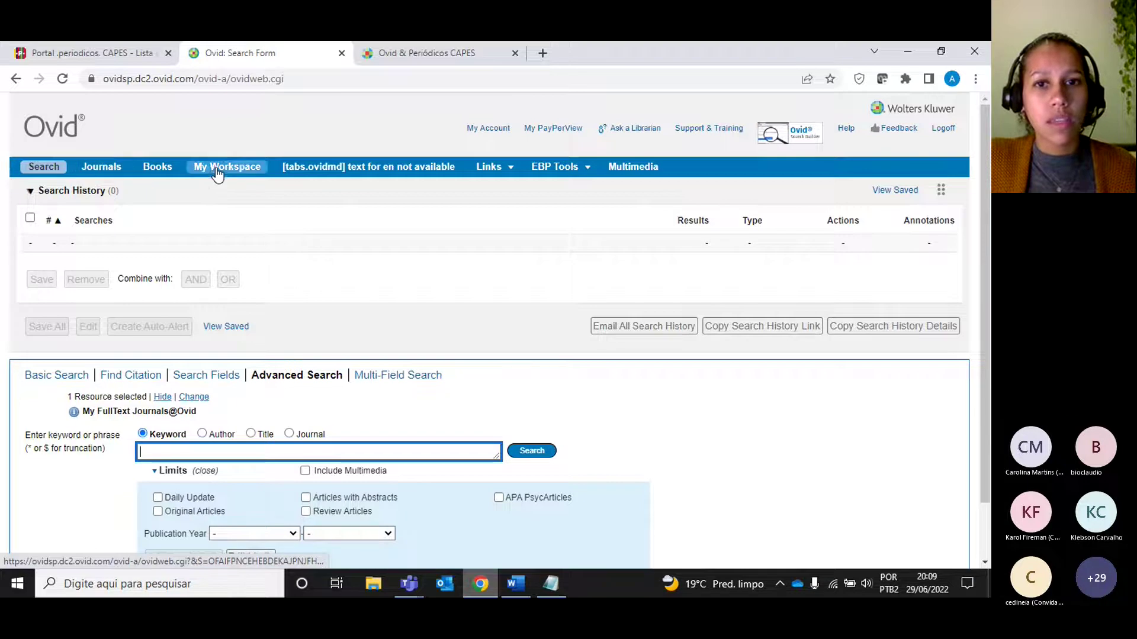
click(110, 175)
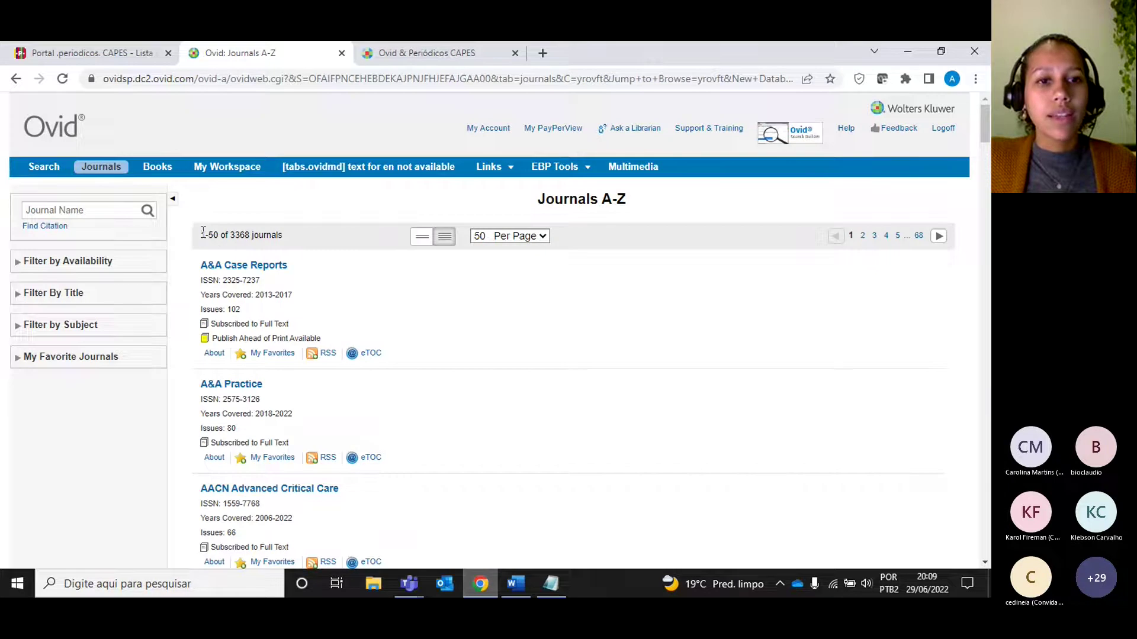
drag(203, 231, 288, 239)
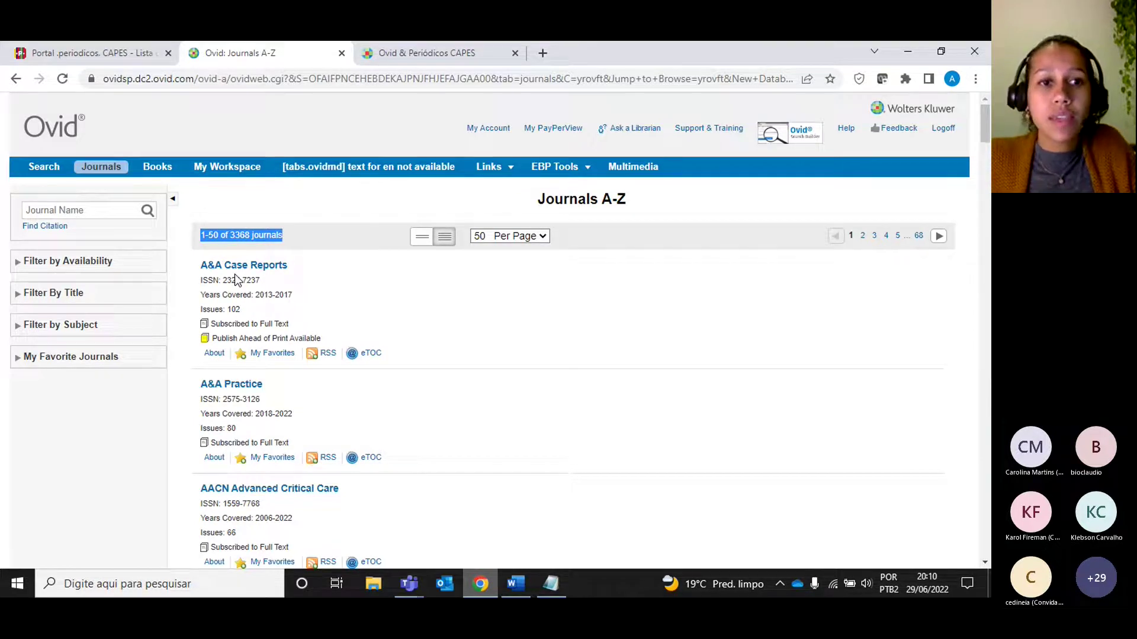
Check the journal name suggestions for "Circ", and check those for "Nursin" without choosing a title
click(63, 208)
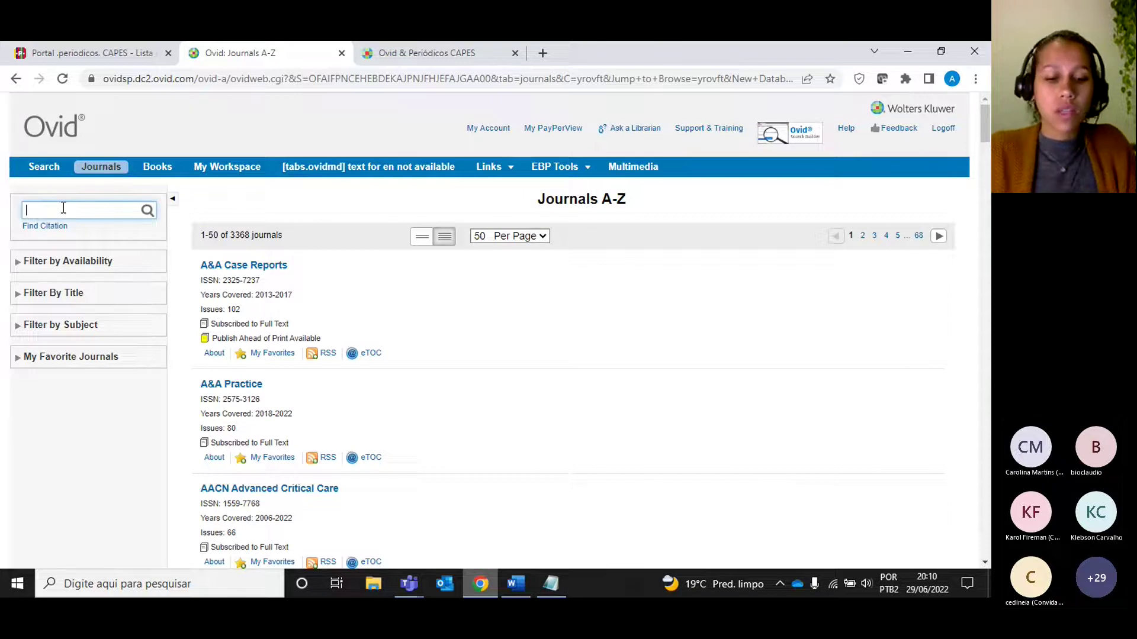
text(Circ)
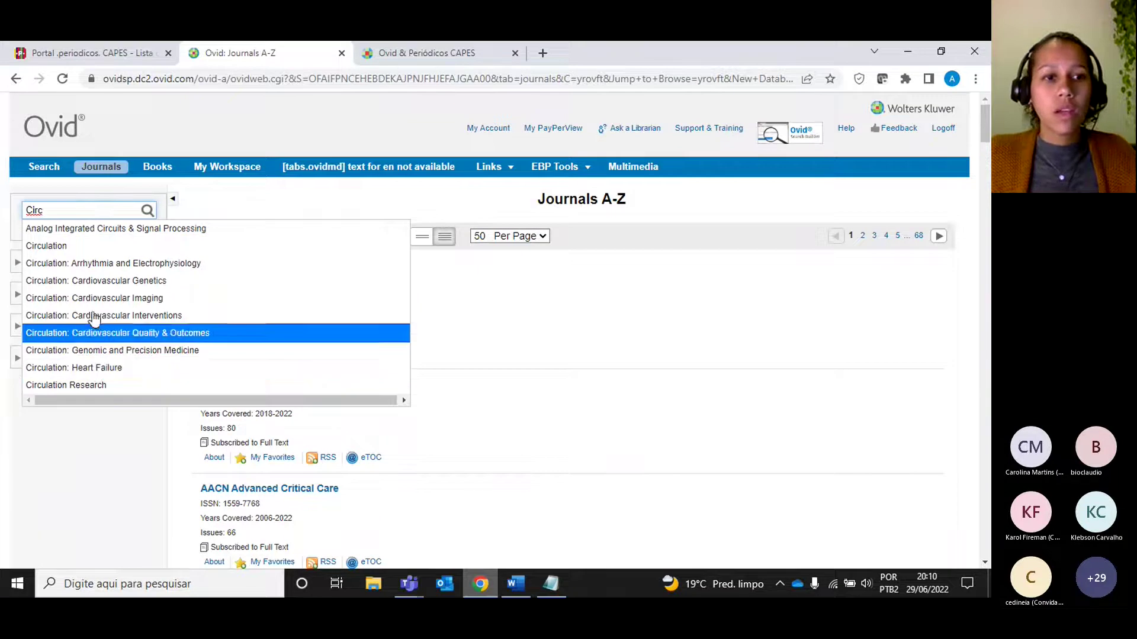
key(BackSpace)
key(BackSpace)
key(BackSpace)
key(BackSpace)
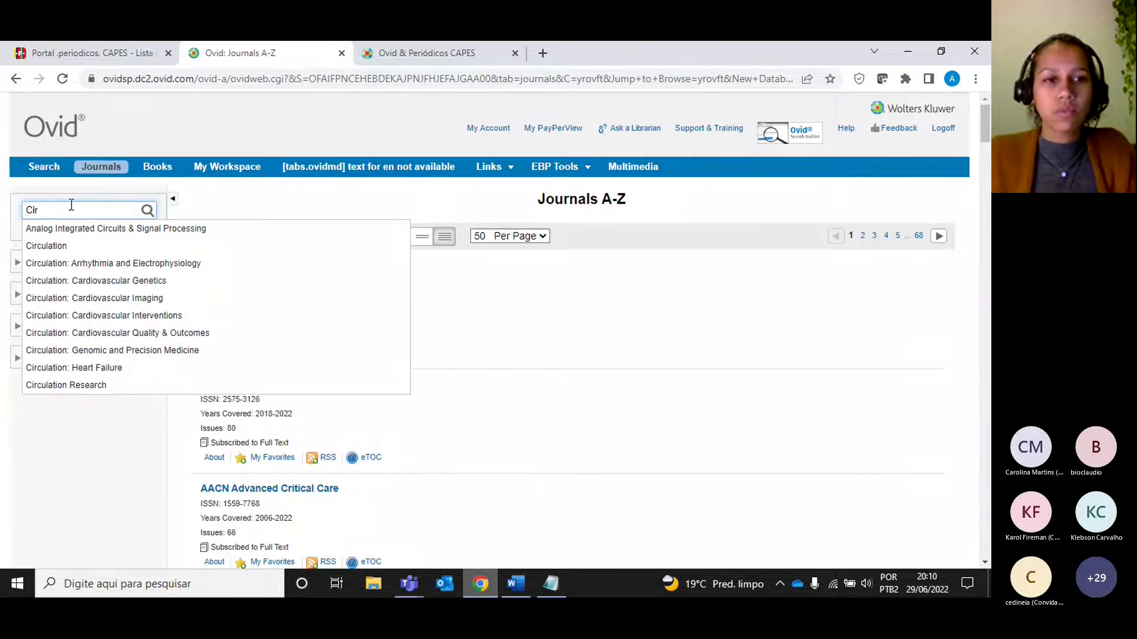
text(Nursin)
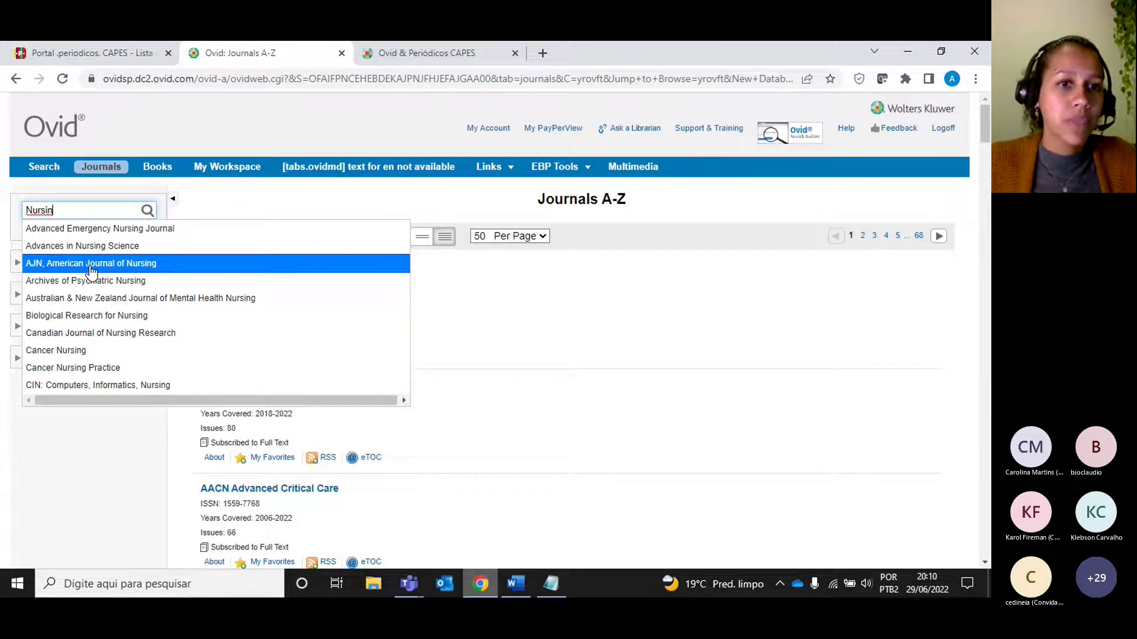
click(142, 200)
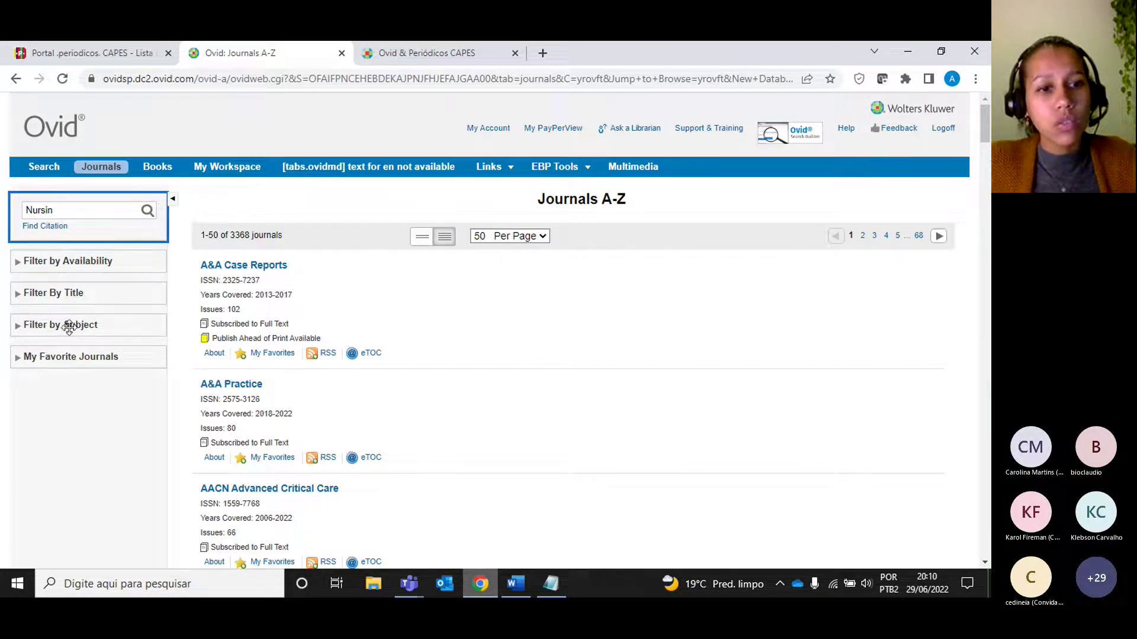
Expand the journal subject filter and review its categories, including the specialties under Clinical Medicine
click(17, 325)
scroll(115, 352, down, 4)
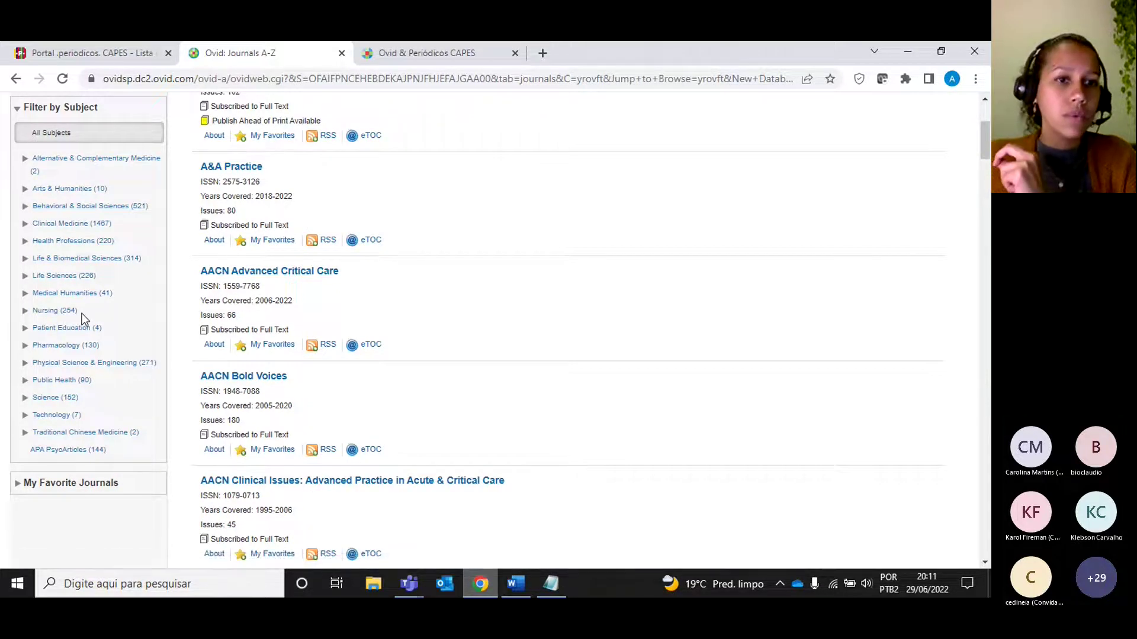
click(24, 224)
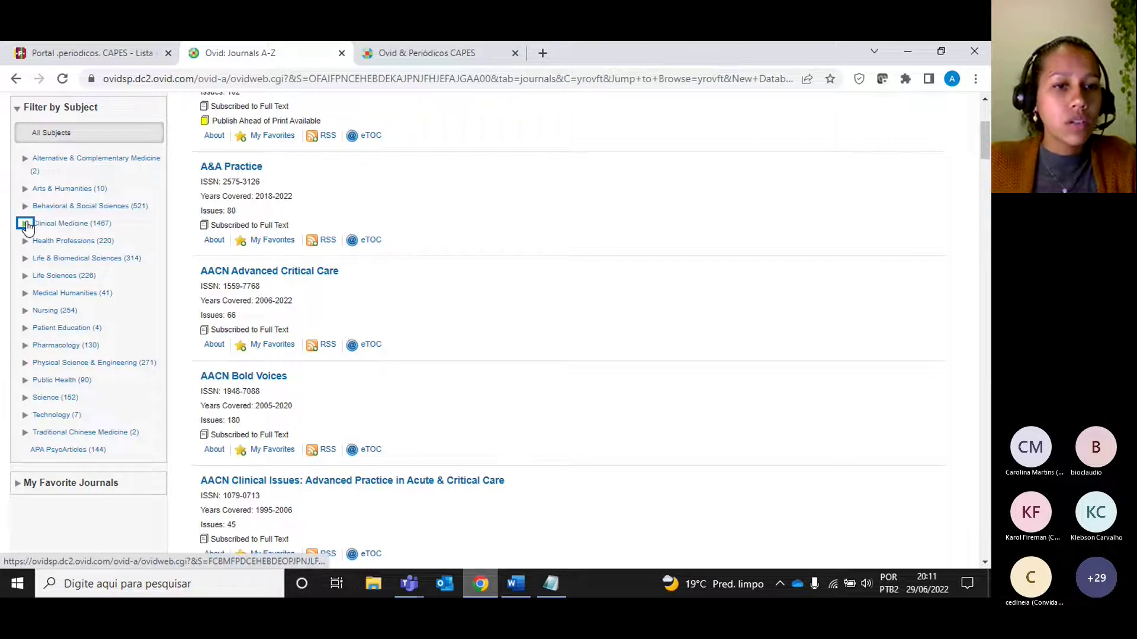
scroll(86, 233, down, 2)
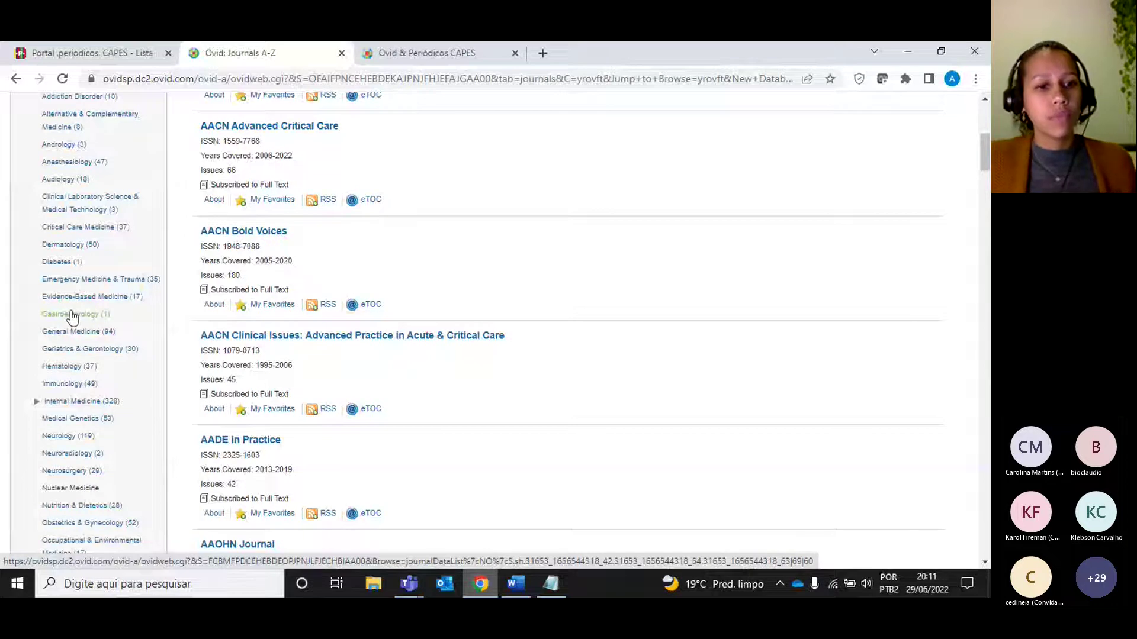
scroll(72, 318, down, 3)
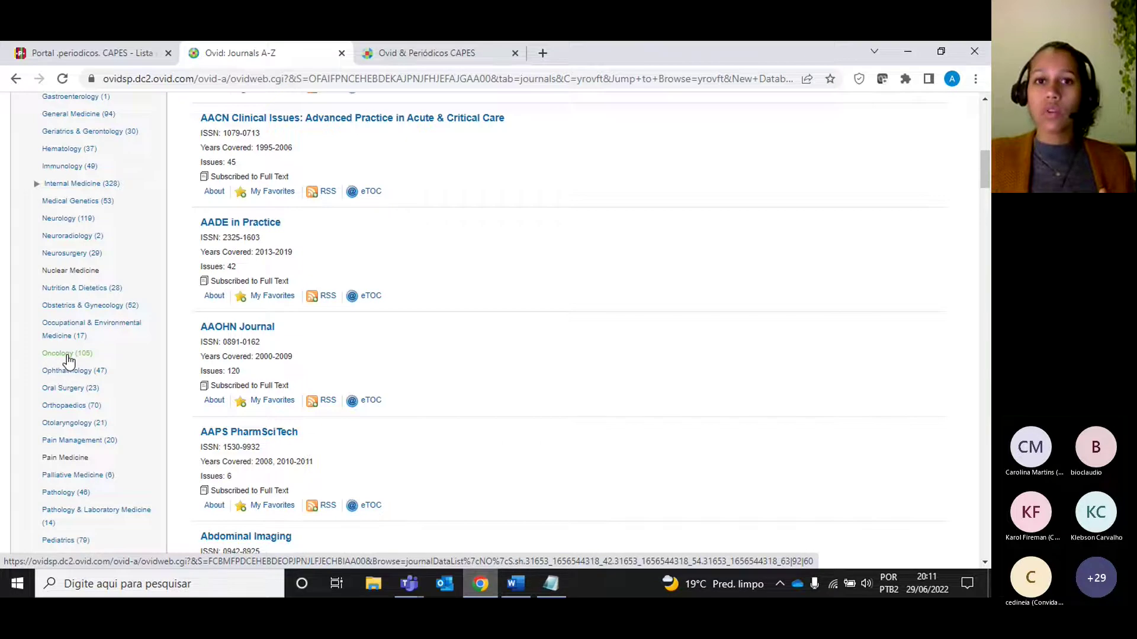
scroll(77, 360, up, 1)
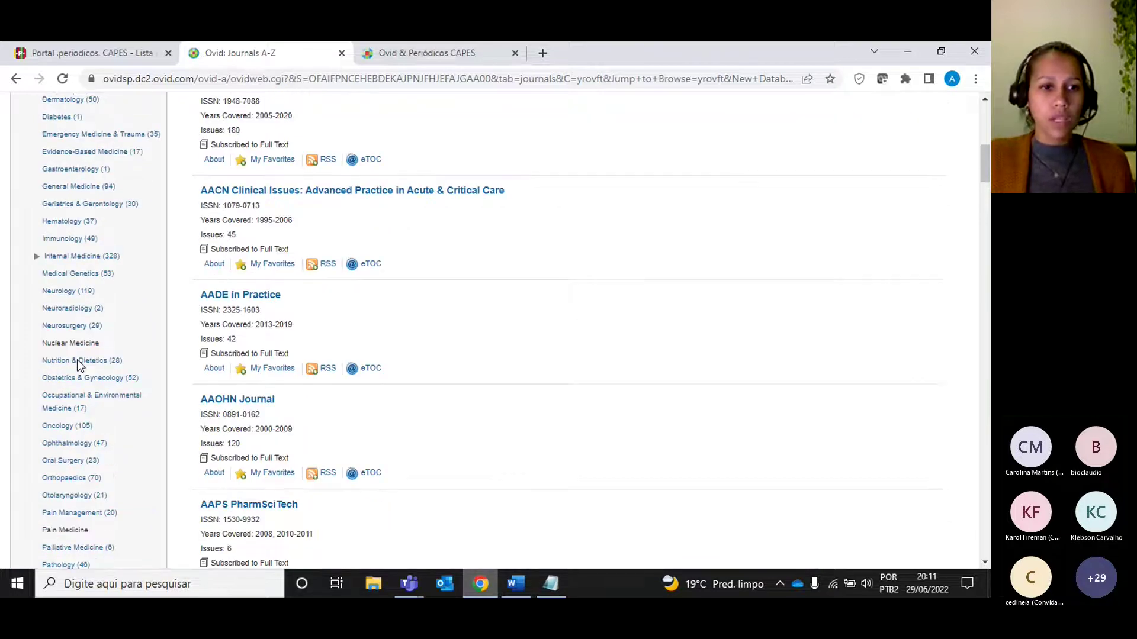
scroll(79, 366, up, 6)
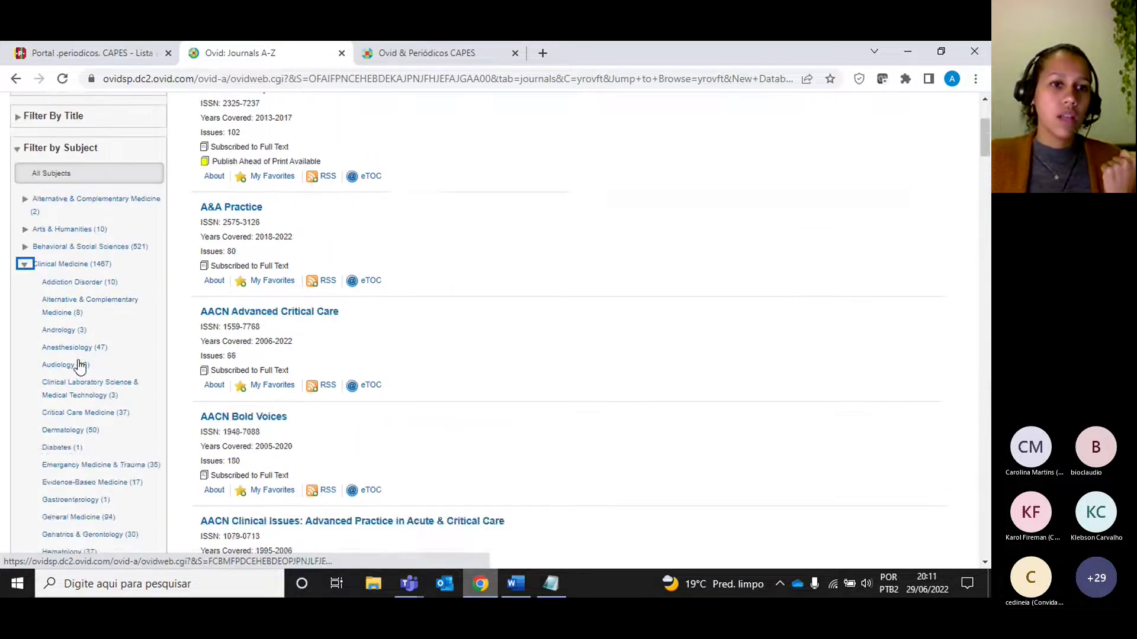
click(26, 370)
scroll(47, 409, down, 1)
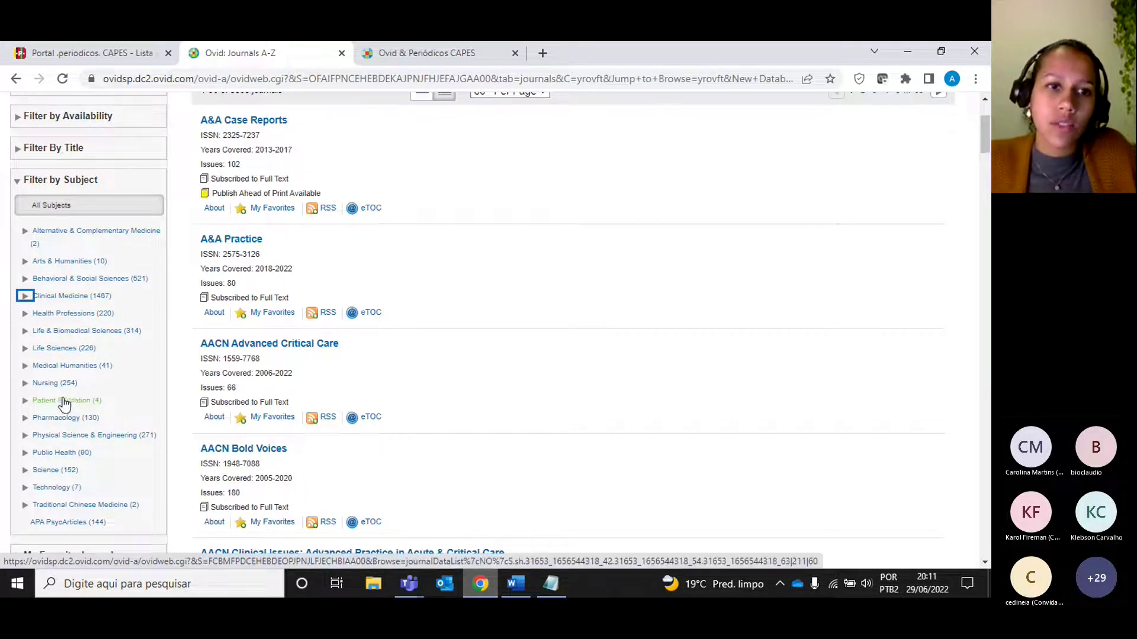
scroll(80, 404, up, 3)
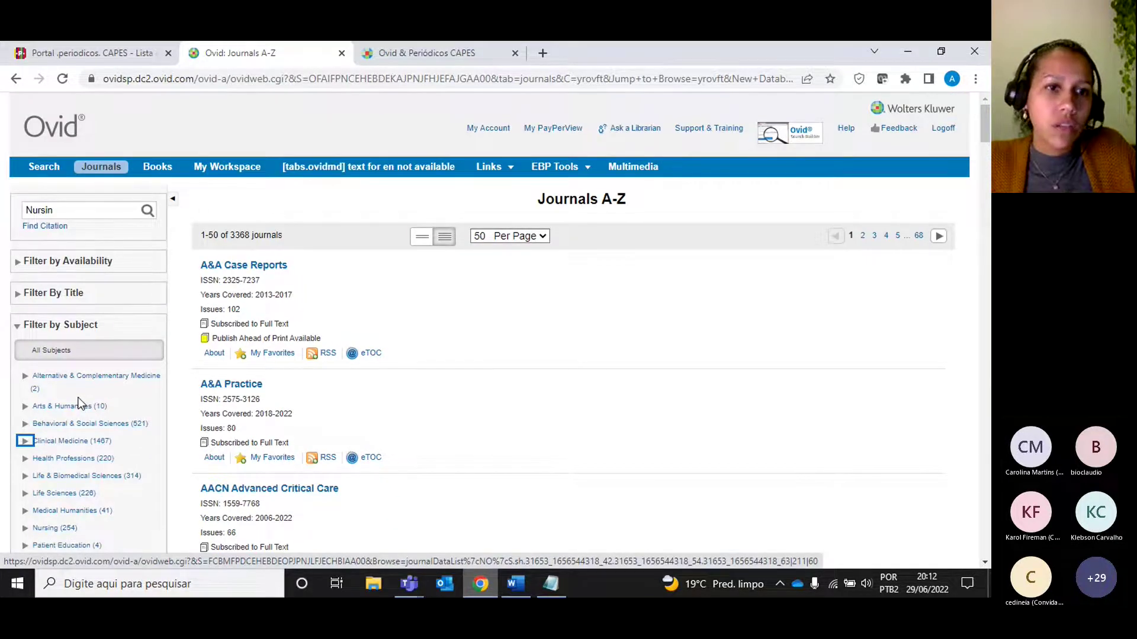
Replace the journal name text with "Stroke" and run the journal search
click(77, 210)
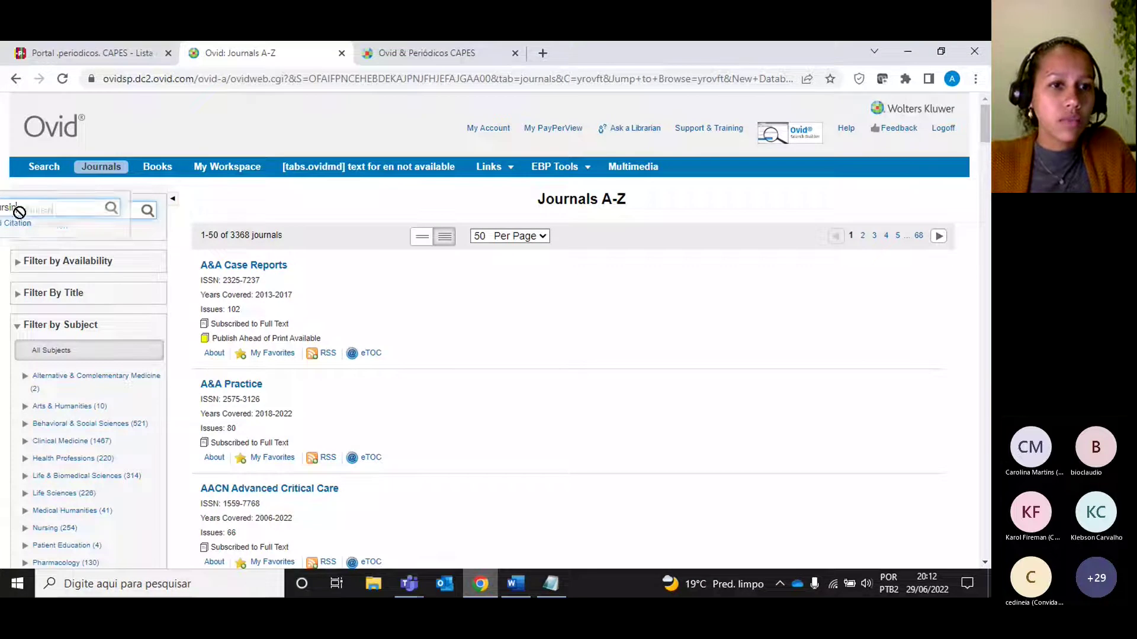
key(BackSpace)
key(BackSpace)
key(BackSpace)
key(BackSpace)
key(BackSpace)
key(BackSpace)
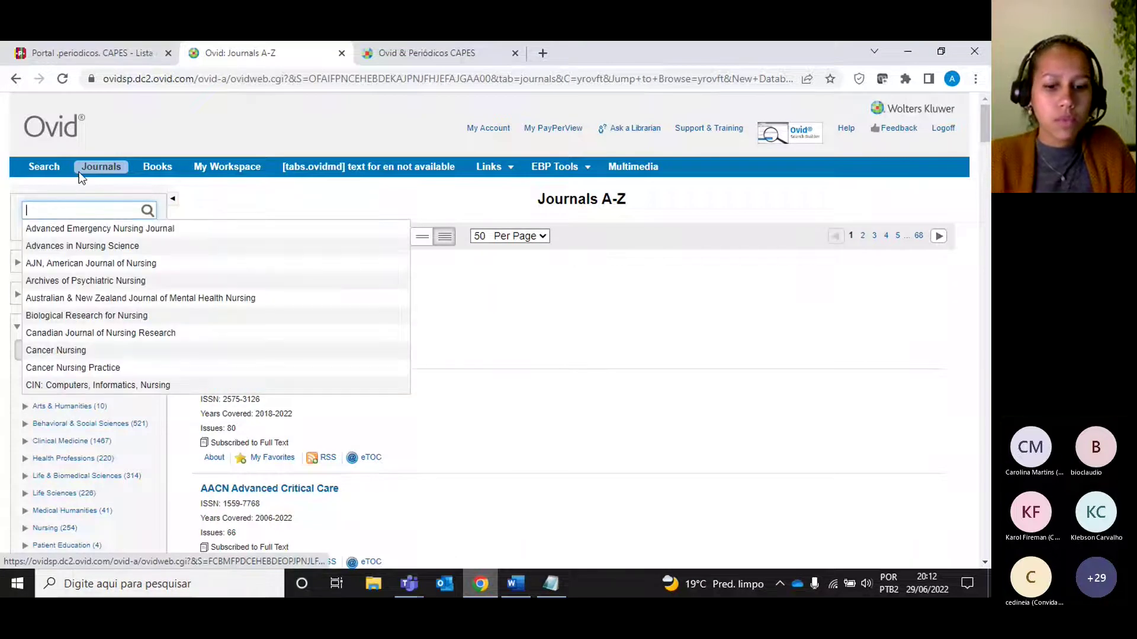
text(Stroke)
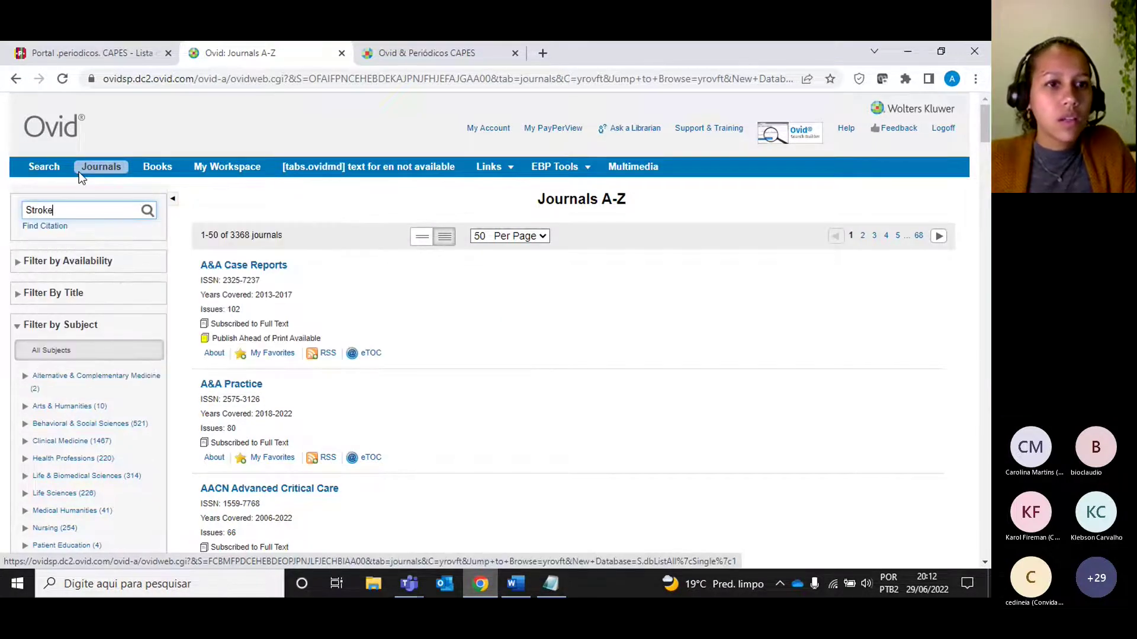
click(148, 213)
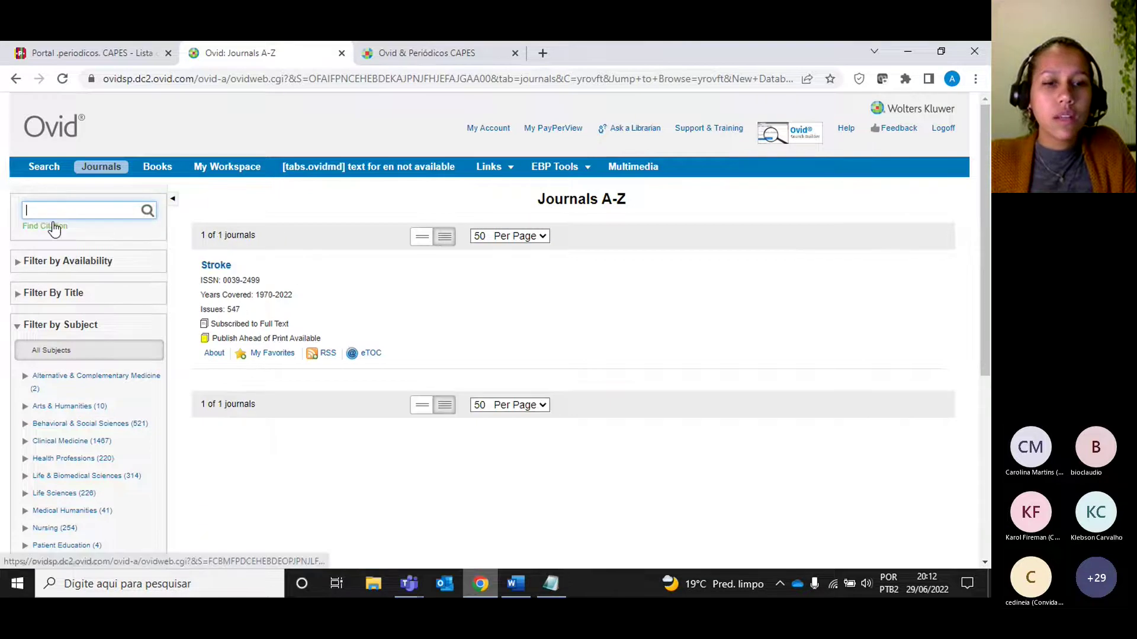
Look over the Alternative & Complementary Medicine subtopics, and swap the subject filter for the expanded My Favorite Journals section
click(25, 375)
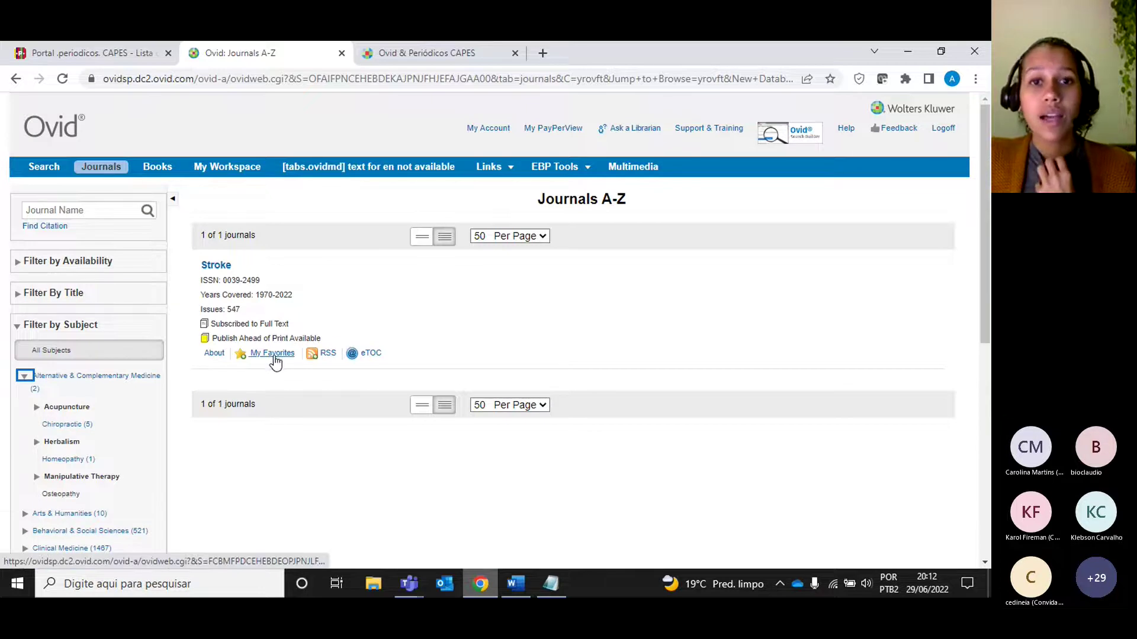
click(25, 378)
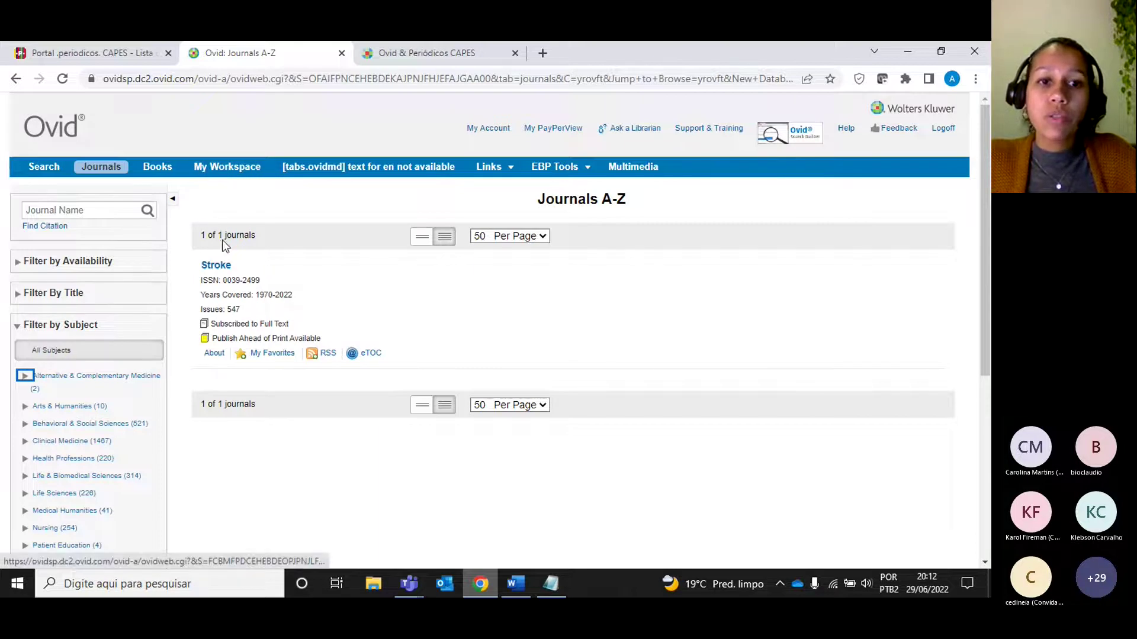
click(17, 329)
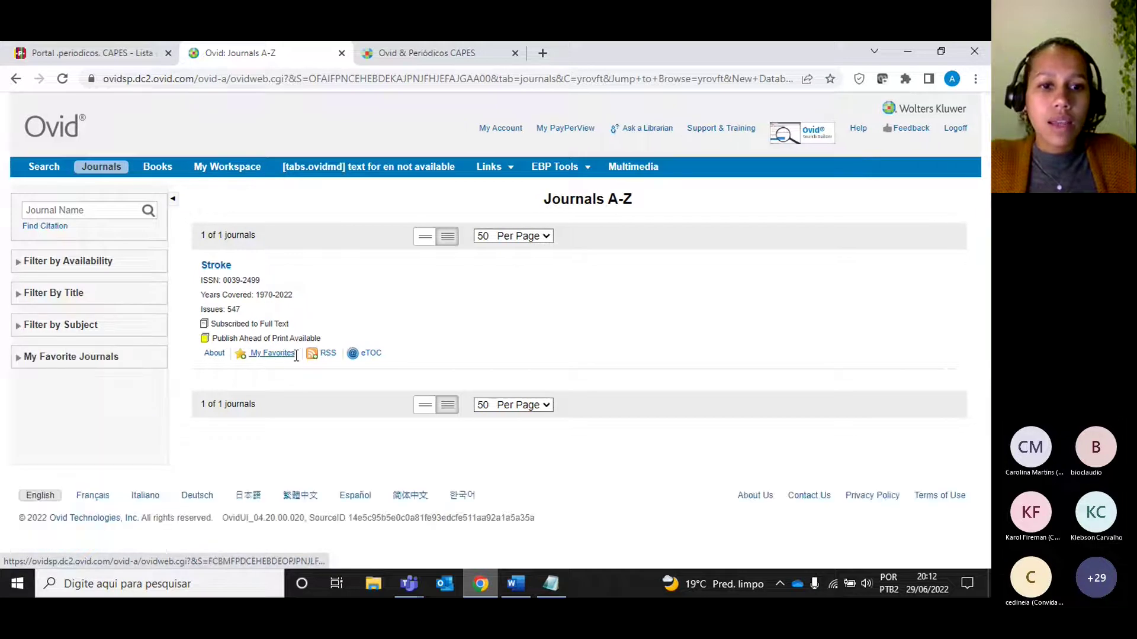
click(17, 362)
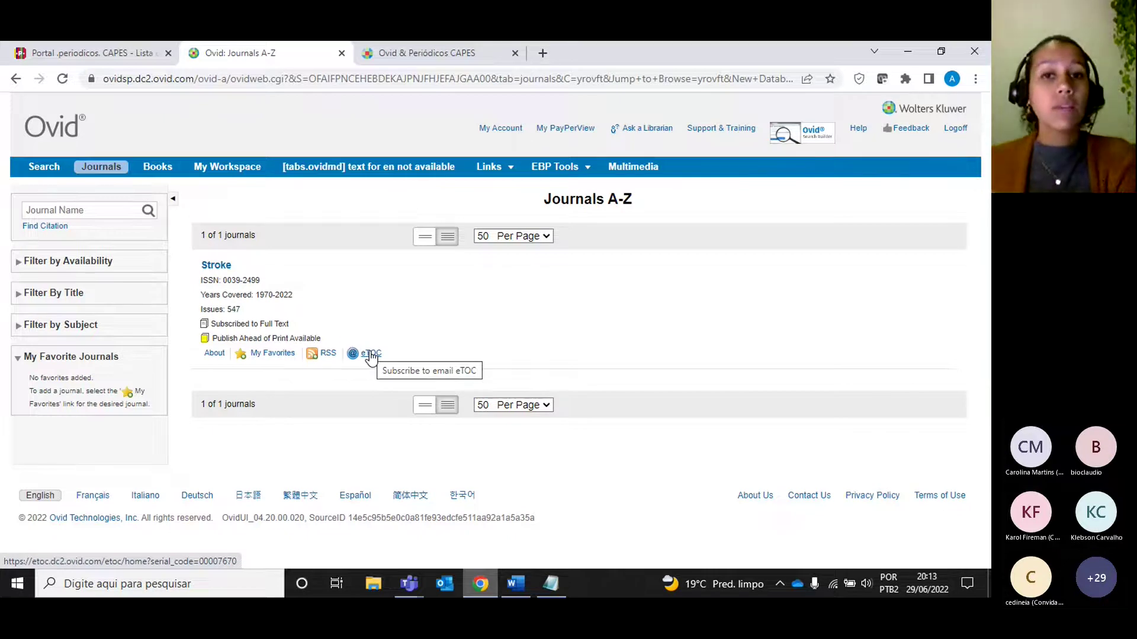
Open the Stroke journal and examine the volume, date and article list of its July 2022 issue
click(228, 265)
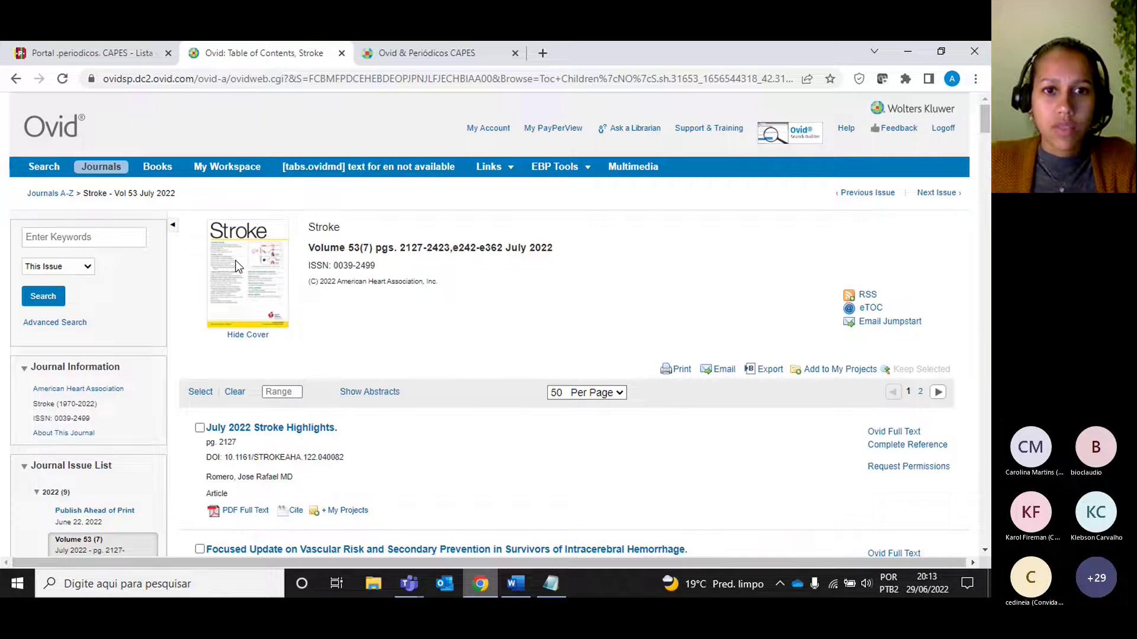
drag(346, 247, 373, 247)
drag(503, 247, 562, 254)
click(562, 253)
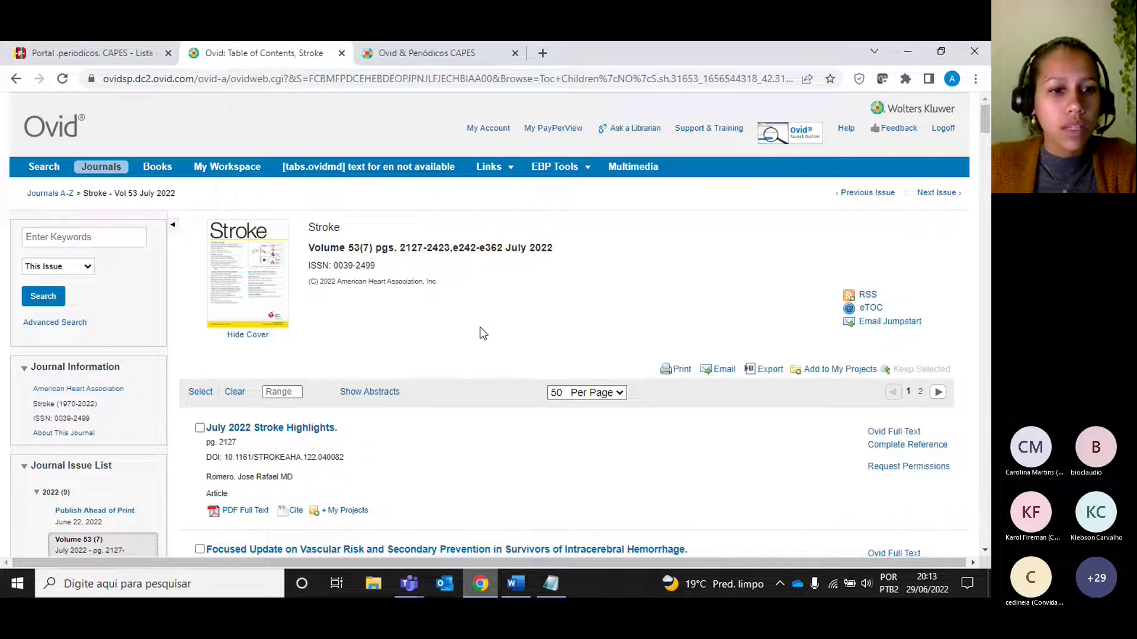
scroll(480, 330, down, 2)
scroll(480, 330, up, 1)
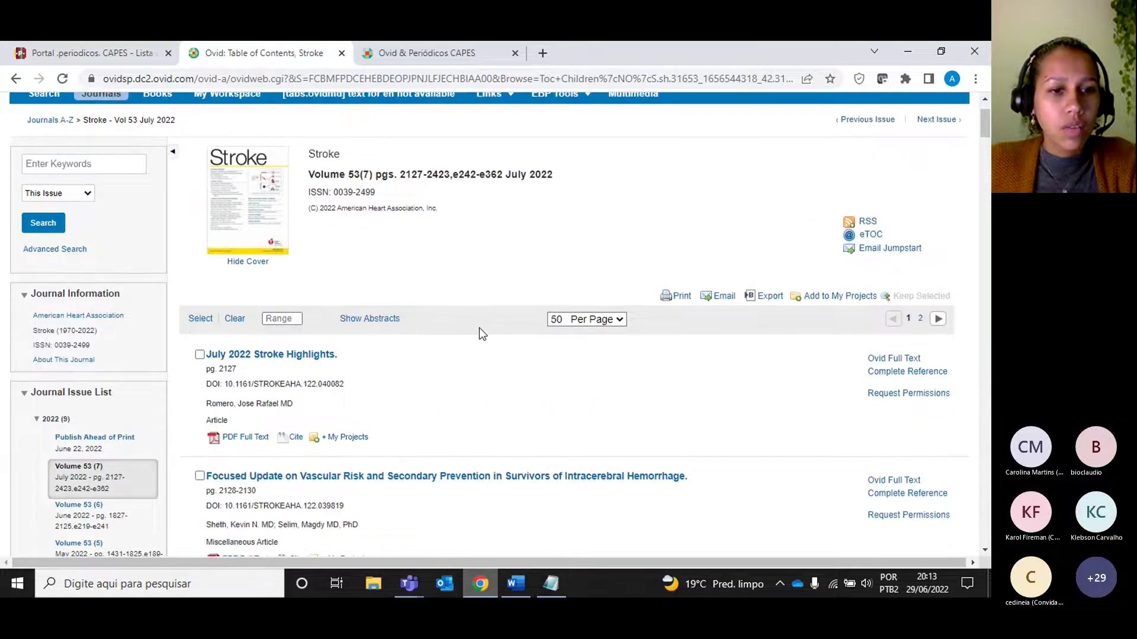
scroll(480, 331, down, 1)
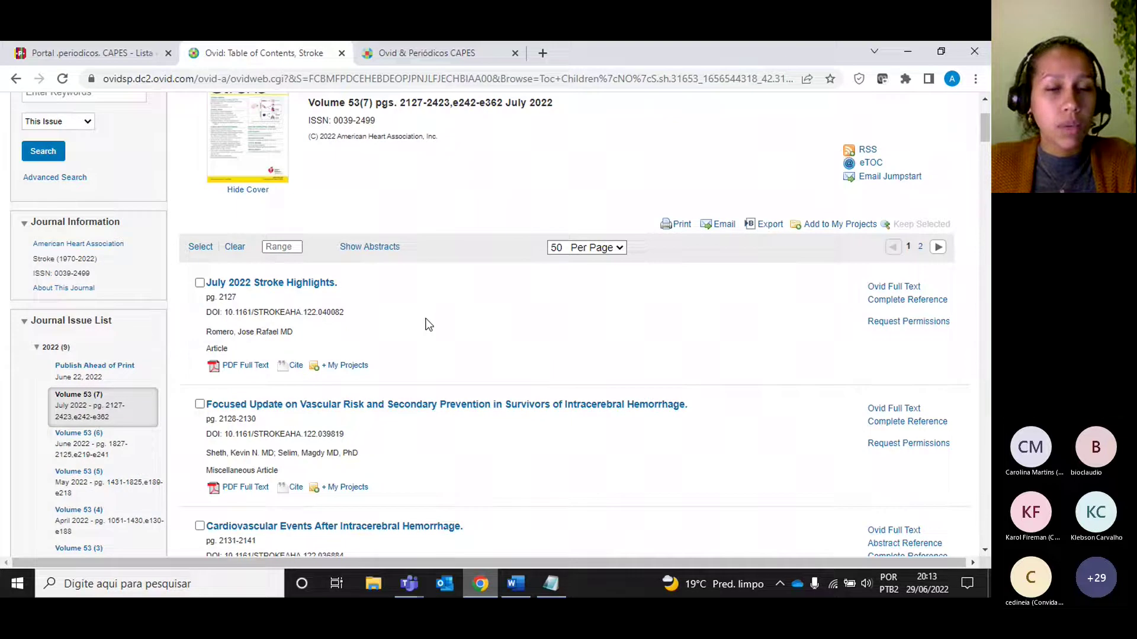
Examine the Stroke issue's July 2022 date, its article list and the alert options offered for the issue
scroll(429, 323, up, 2)
drag(505, 248, 556, 247)
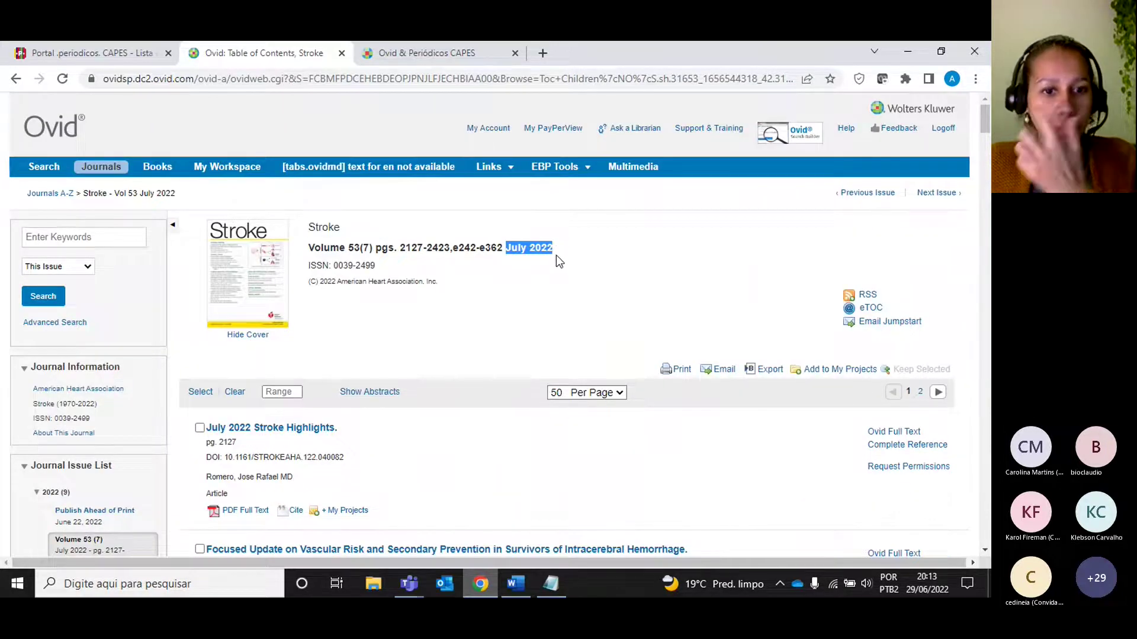
scroll(437, 332, down, 1)
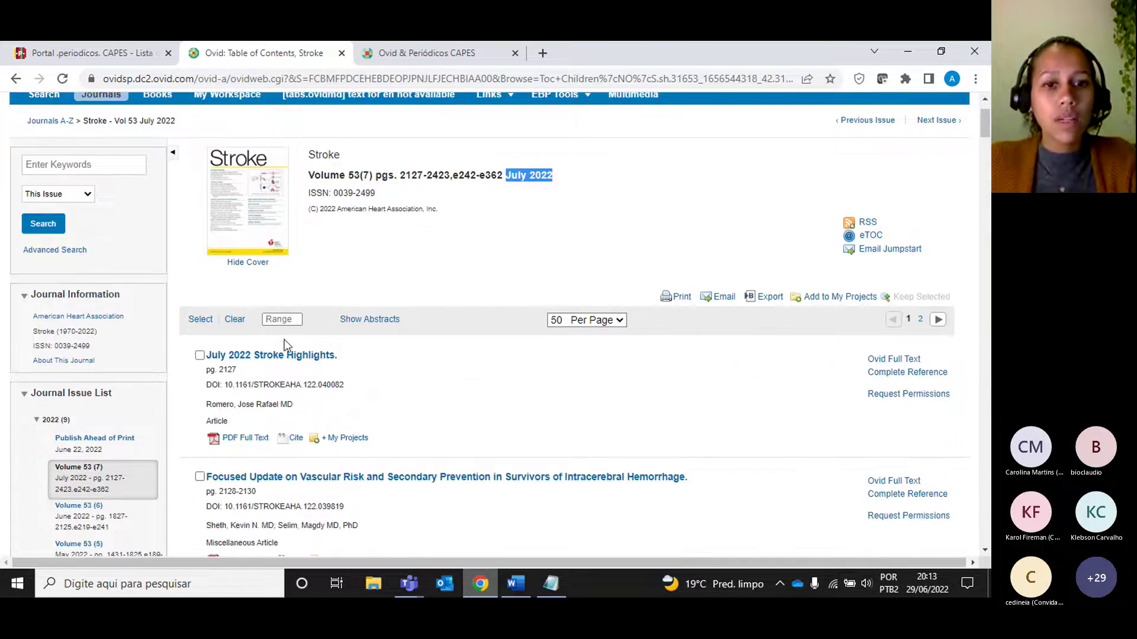
scroll(314, 440, down, 2)
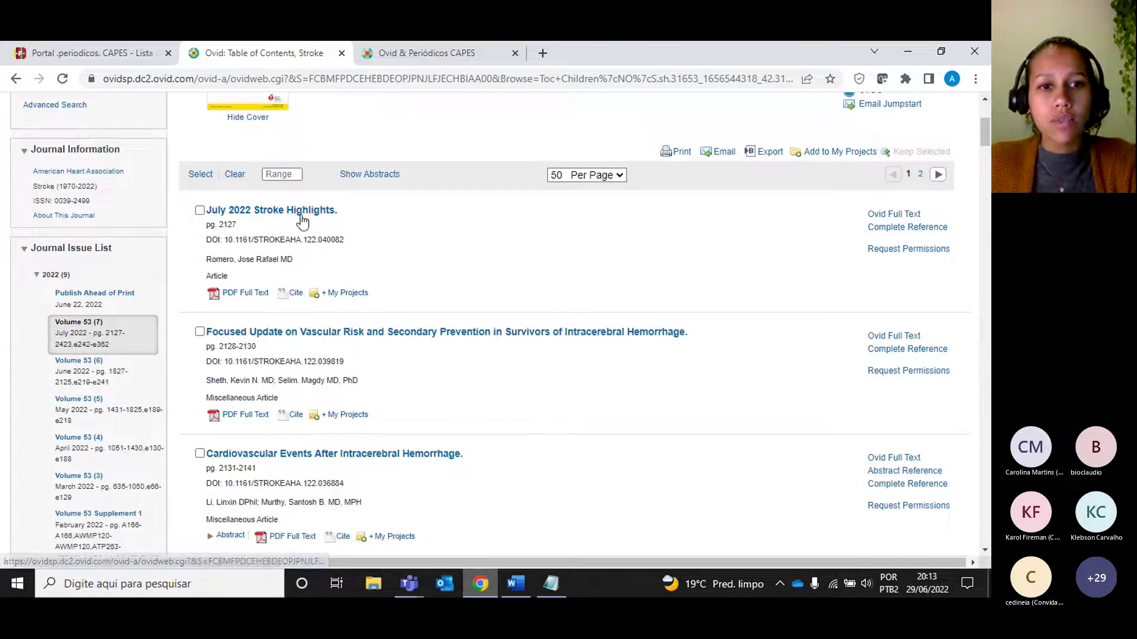
scroll(359, 332, down, 5)
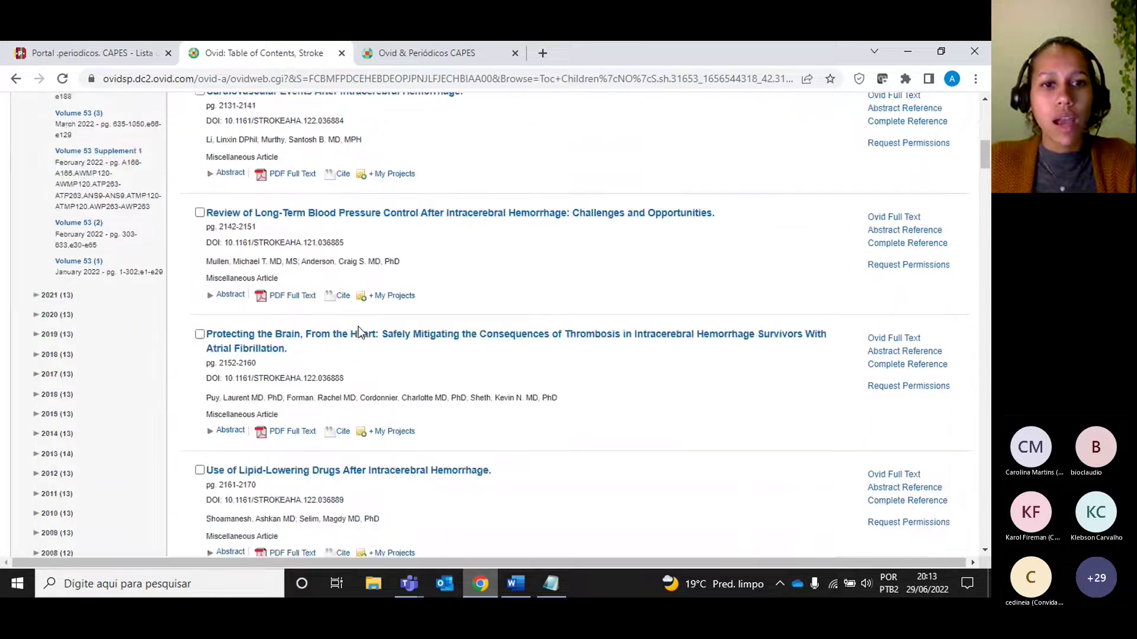
scroll(366, 482, up, 6)
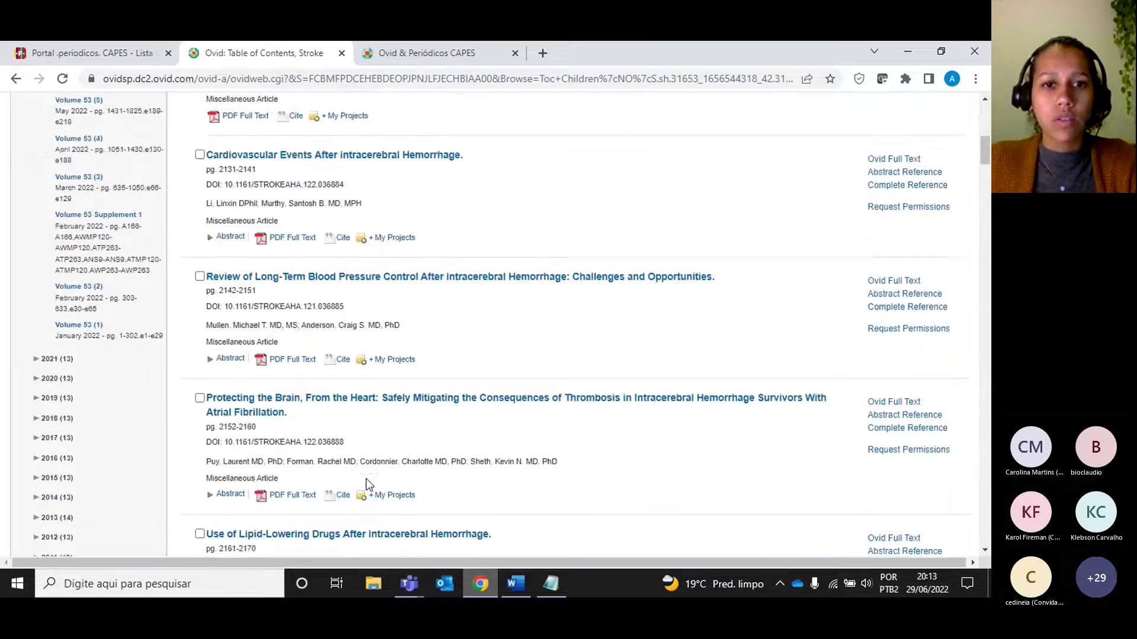
scroll(366, 485, up, 2)
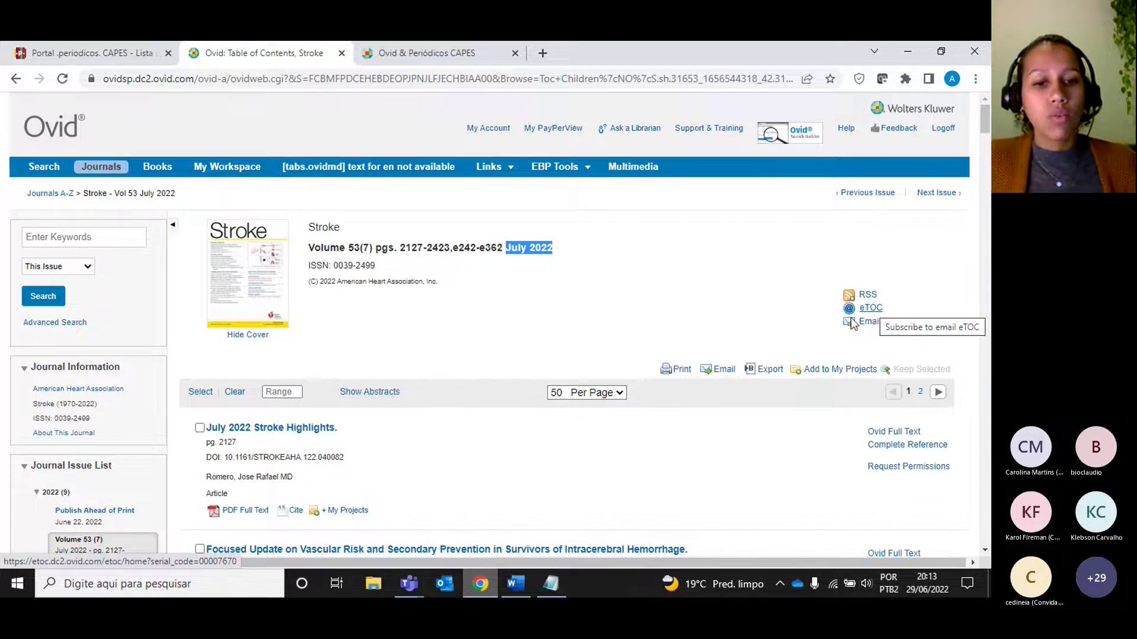
scroll(459, 415, down, 3)
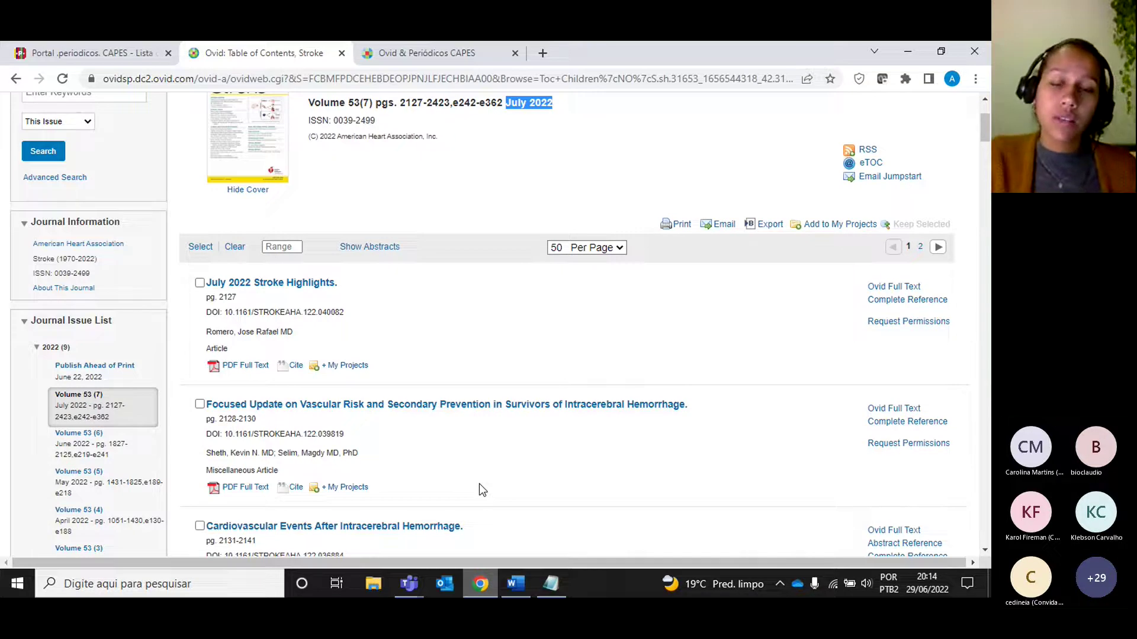
scroll(467, 112, up, 2)
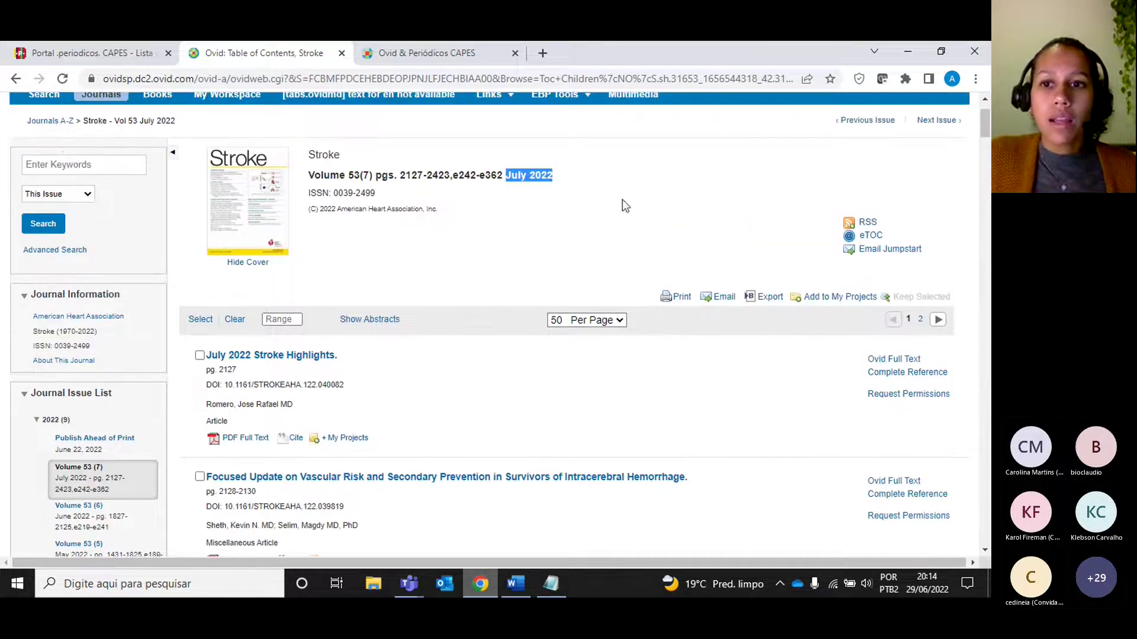
Open the issue's eTOC email subscription page, and return to the Stroke table of contents
click(871, 237)
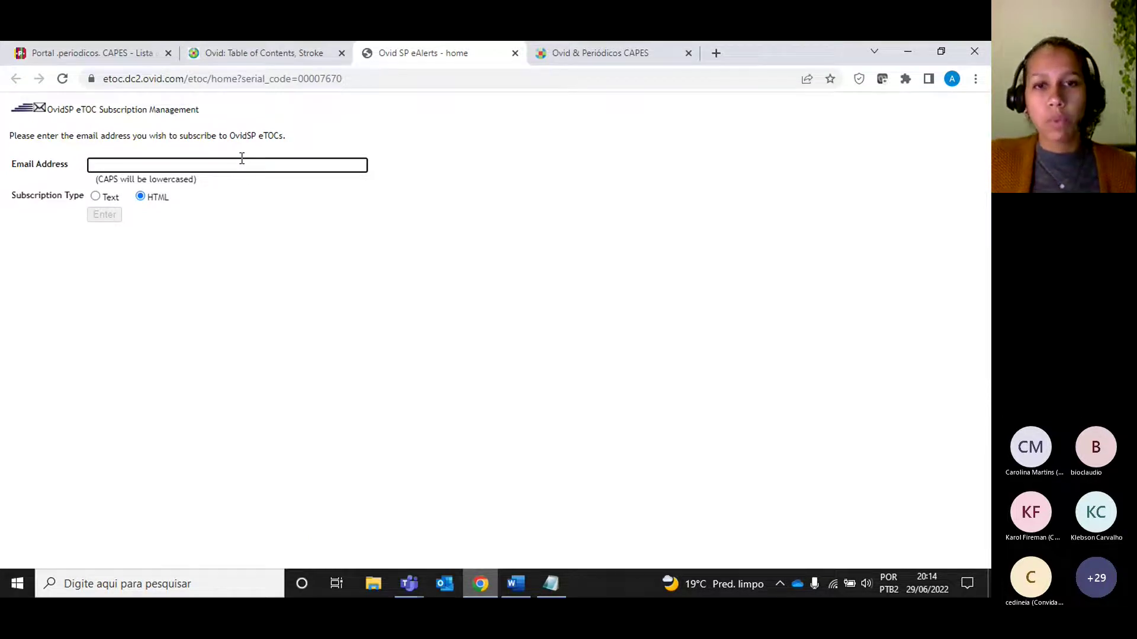
click(296, 45)
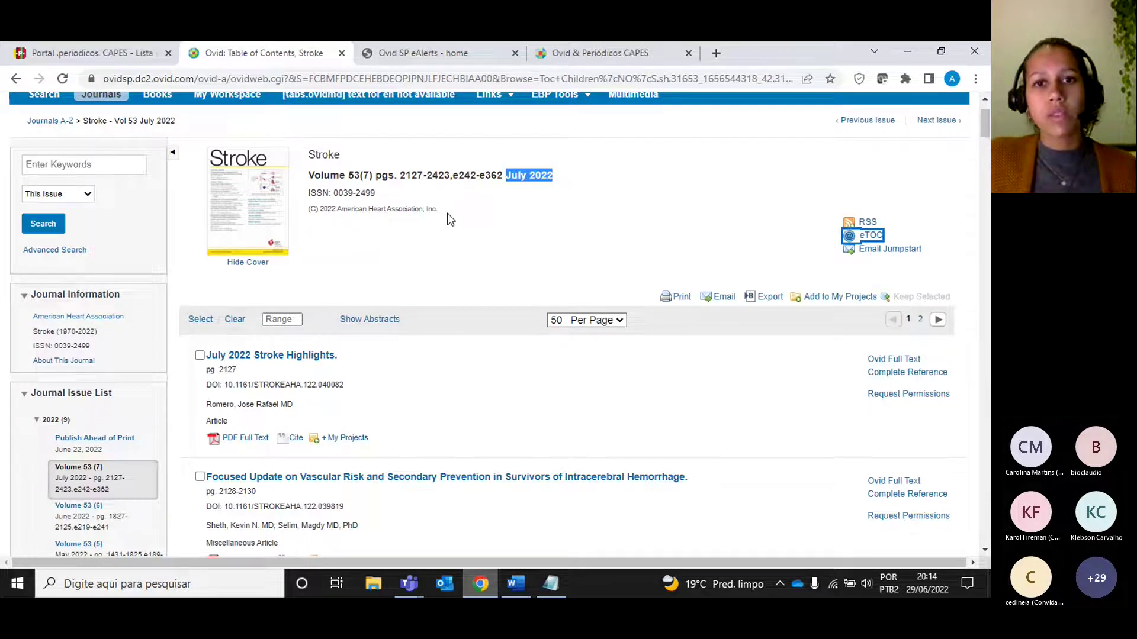
click(494, 215)
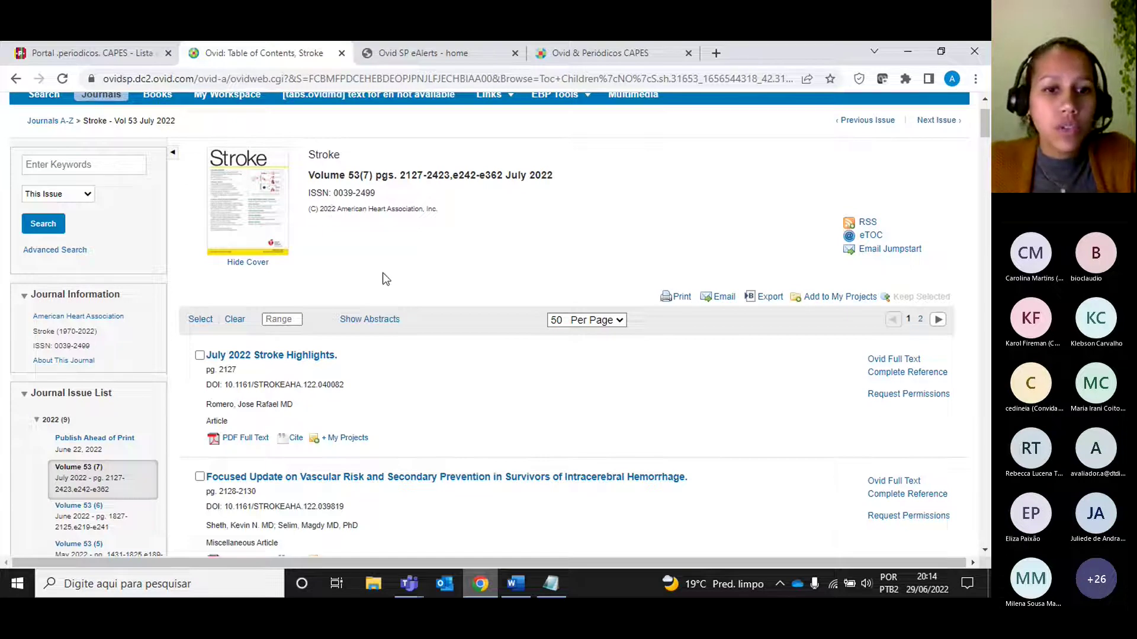
Open the PDF full text of the article "Cardiovascular Events After Intracerebral Hemorrhage" from the issue's article list
scroll(382, 273, down, 4)
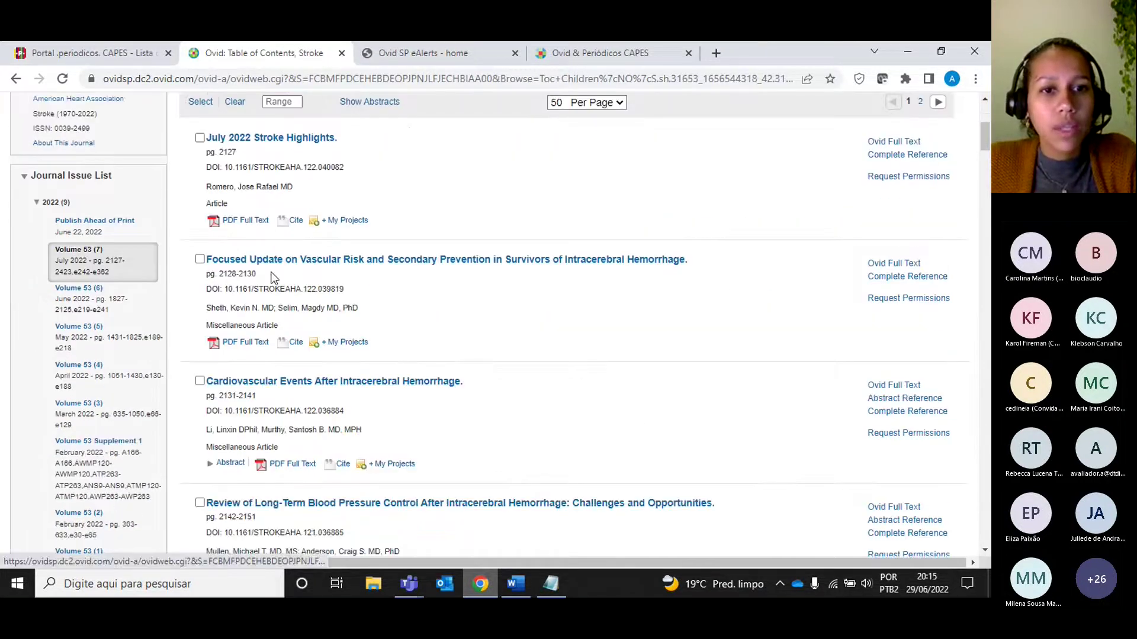
scroll(337, 358, down, 3)
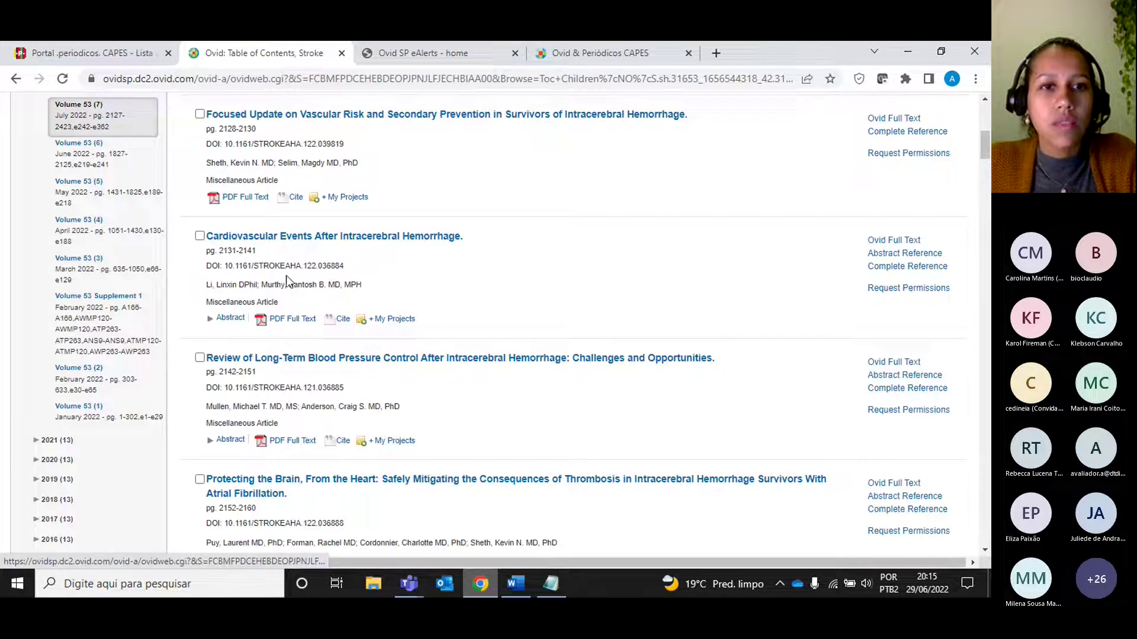
click(294, 324)
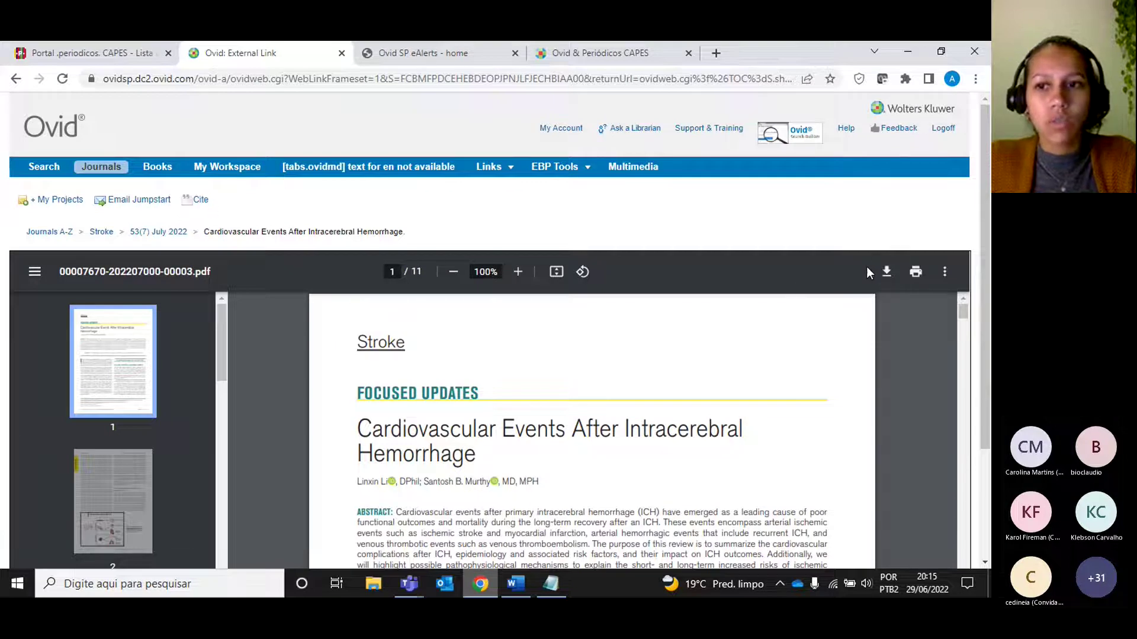
Display the article's citation formats, copy the APA citation and close the citation window
click(199, 200)
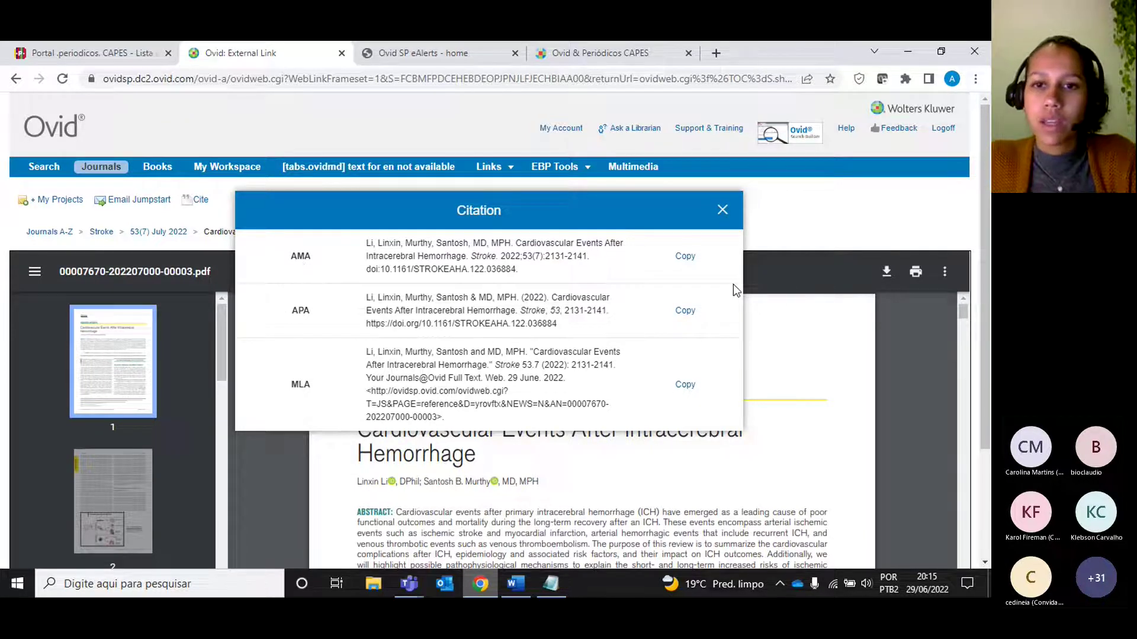
click(682, 312)
click(721, 212)
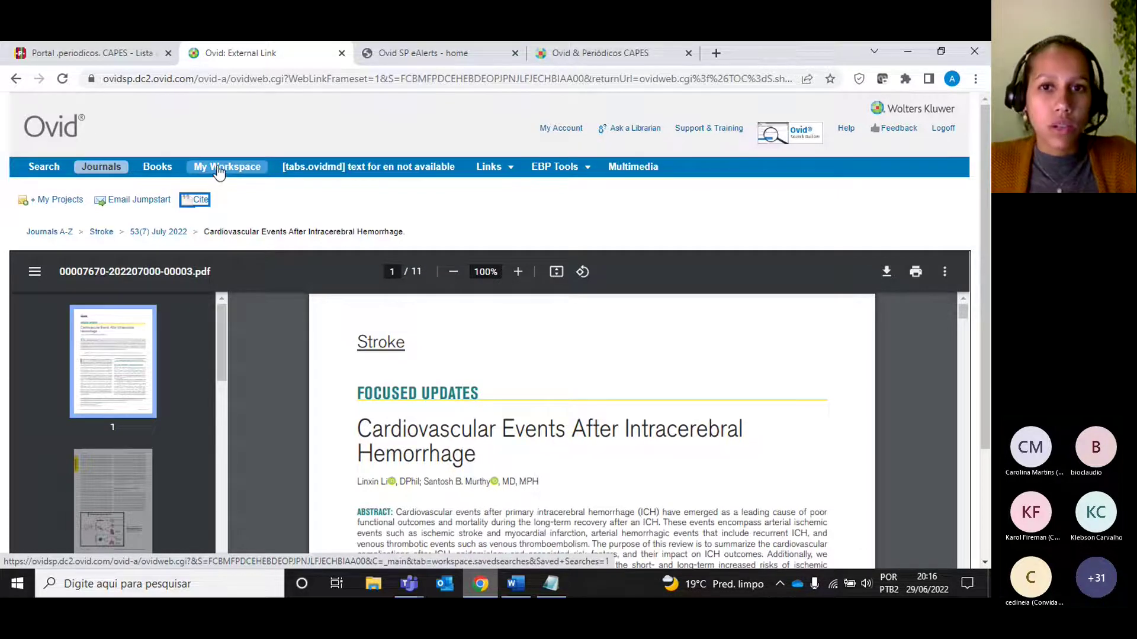
Skim the first pages of the article's PDF, and return to the 53(7) July 2022 issue's contents
scroll(459, 323, down, 4)
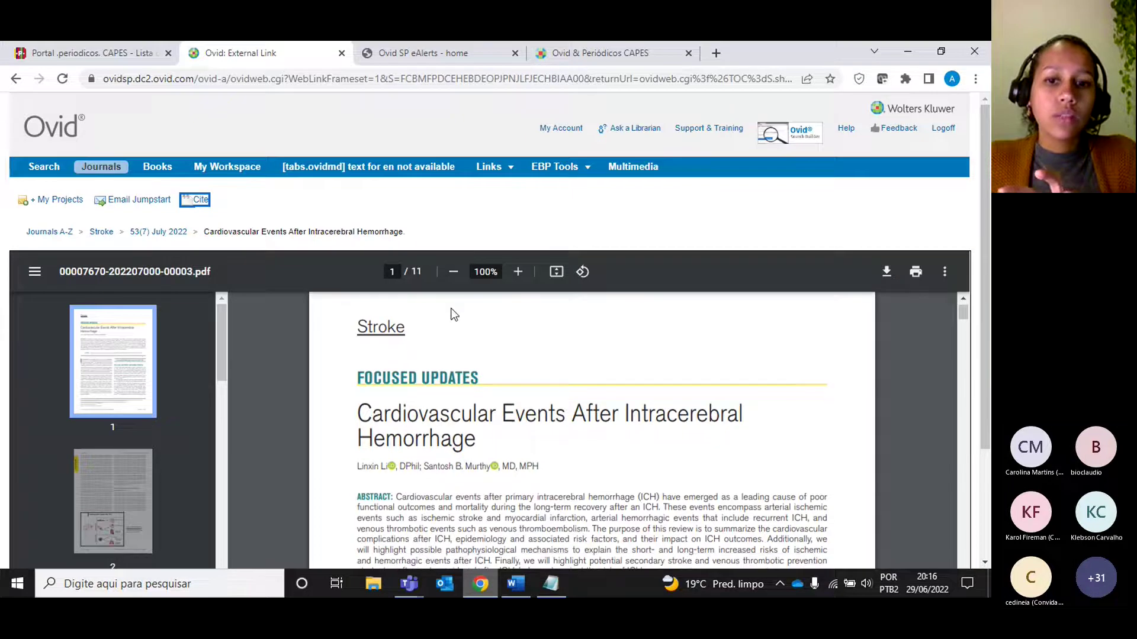
scroll(467, 333, down, 8)
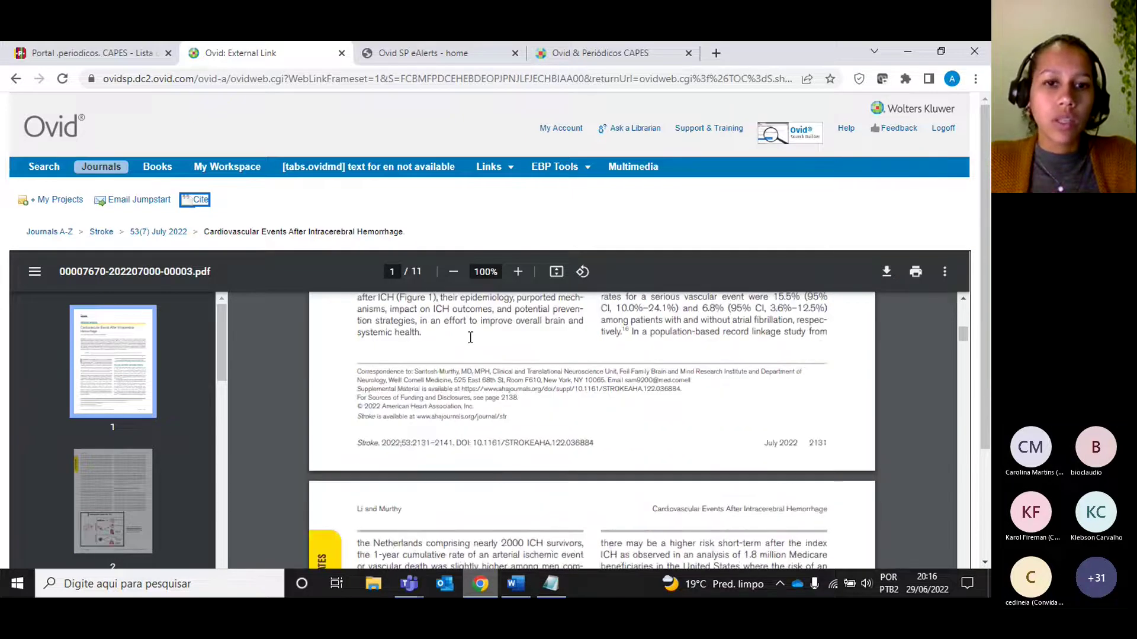
click(177, 233)
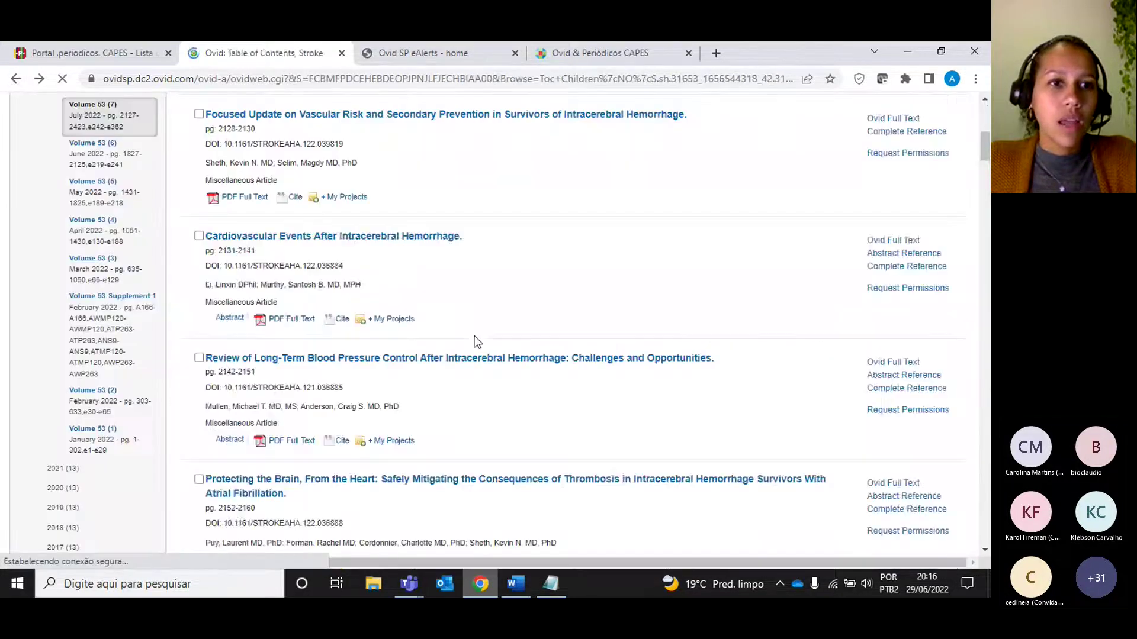
scroll(447, 368, down, 10)
scroll(444, 370, up, 2)
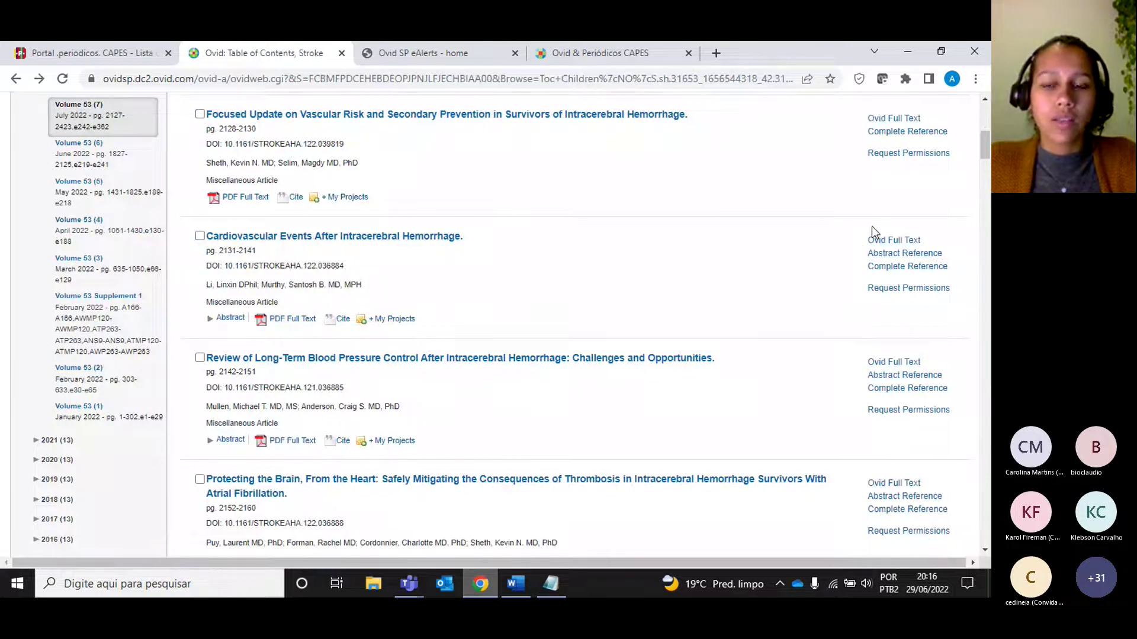
Open the Ovid full text of "Cardiovascular Events After Intracerebral Hemorrhage" and look over its author information and abstract
click(894, 240)
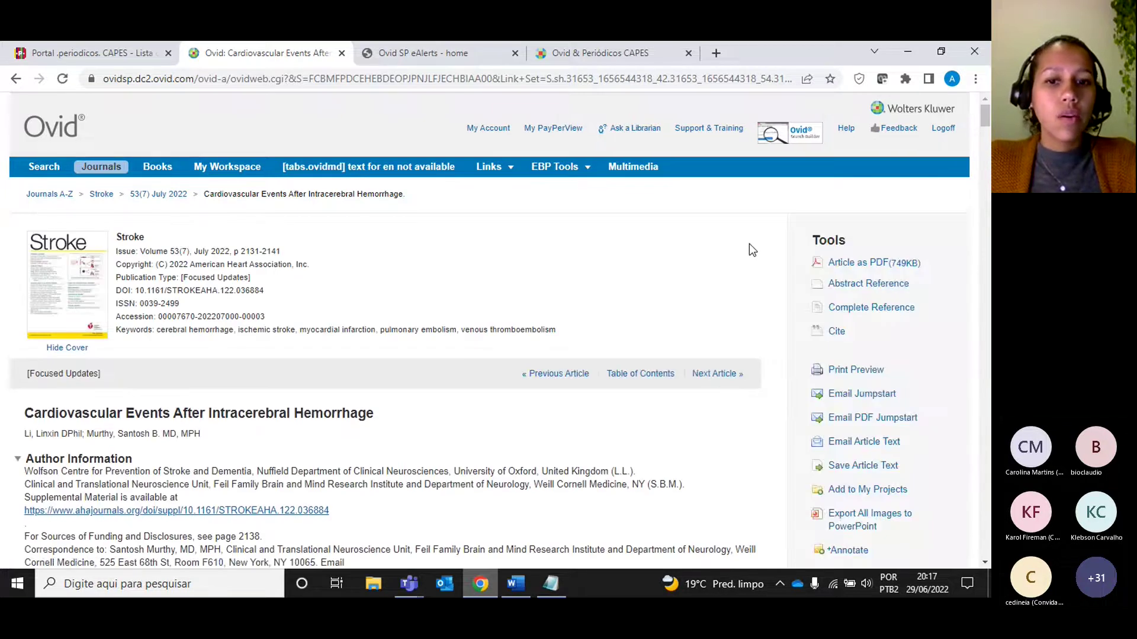
scroll(750, 252, down, 3)
scroll(746, 246, down, 6)
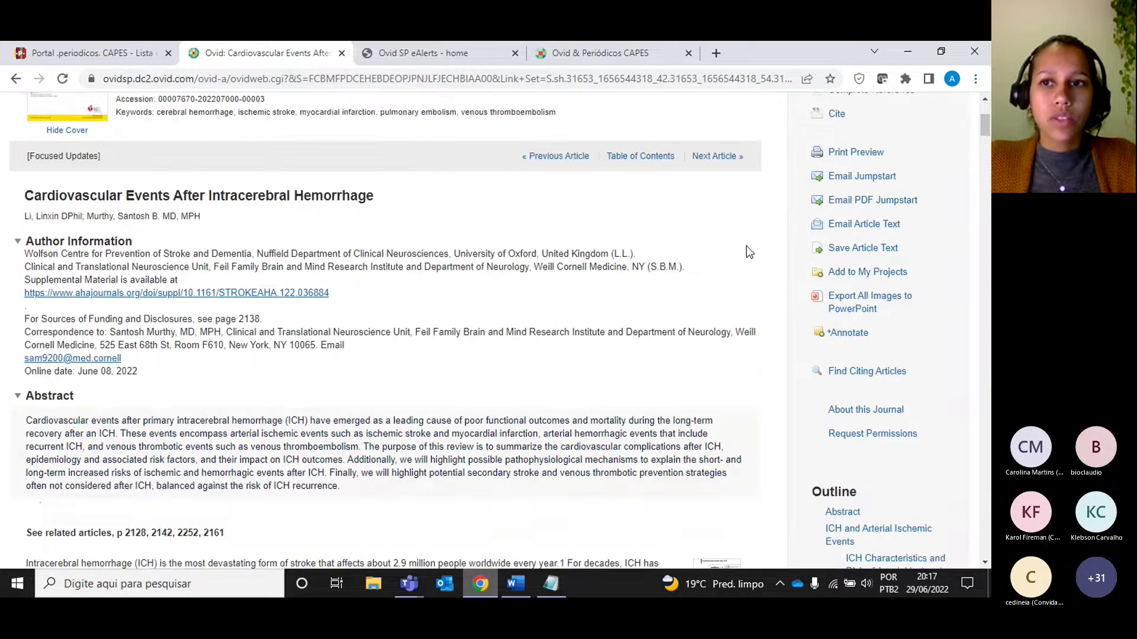
scroll(746, 246, up, 5)
scroll(746, 246, up, 4)
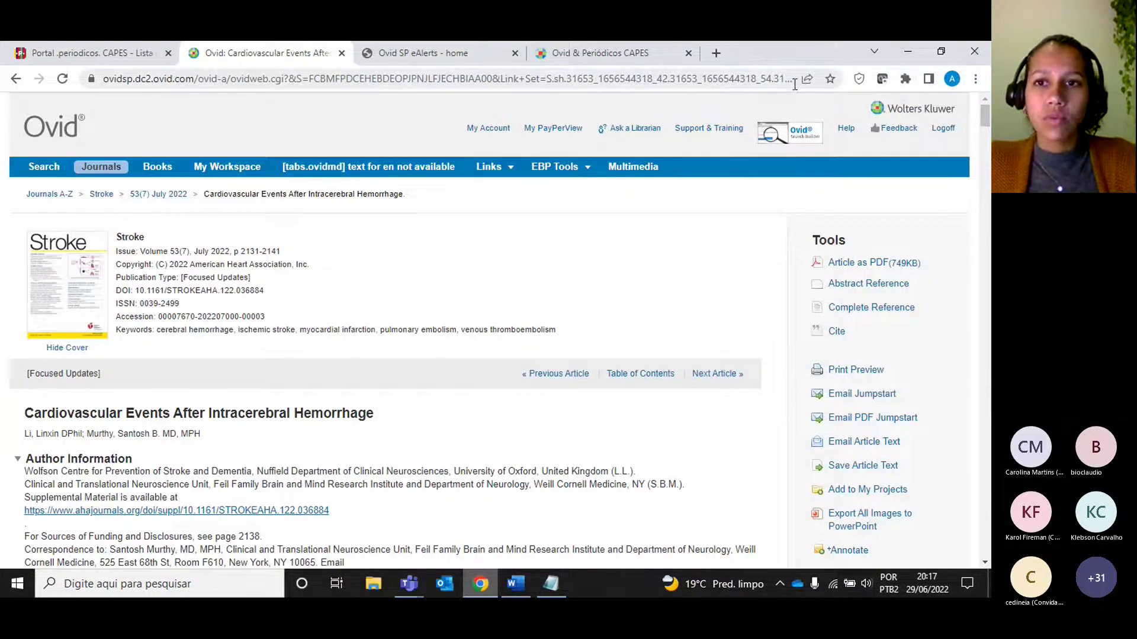
Translate the full-text article page into Portuguese and look through the translated abstract, body text and outline
right_click(704, 205)
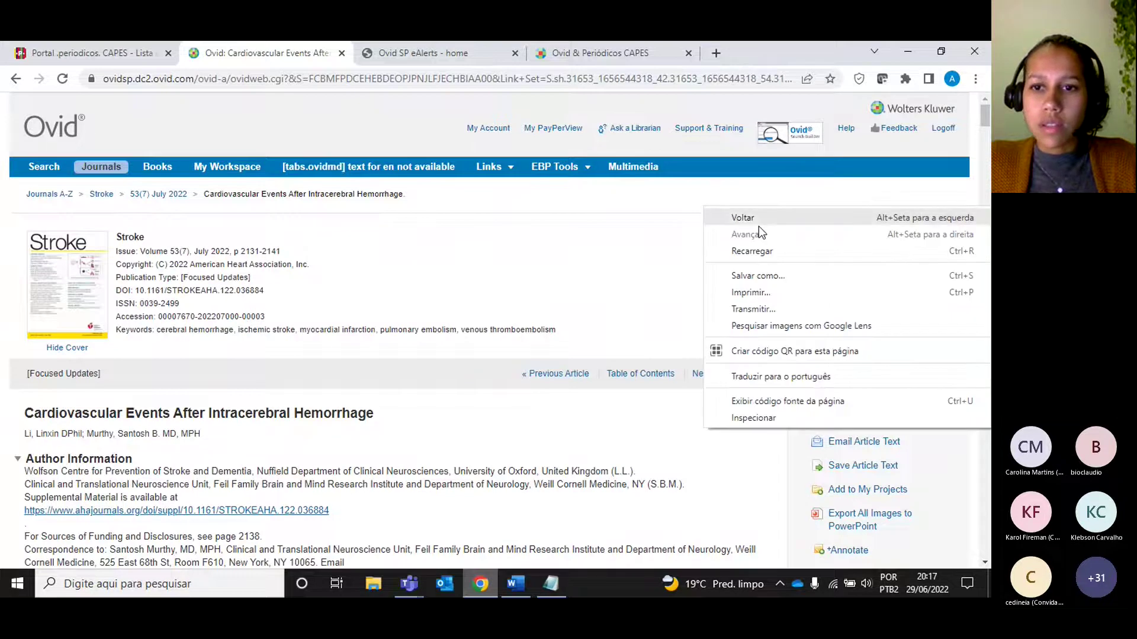
click(793, 378)
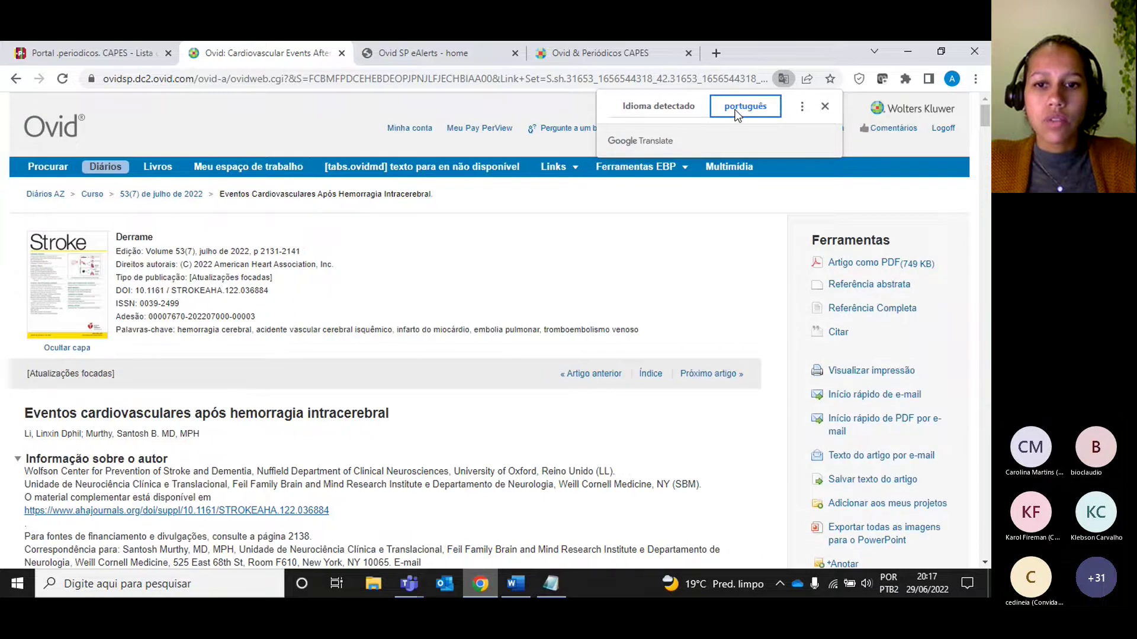
scroll(691, 228, down, 3)
scroll(692, 235, down, 3)
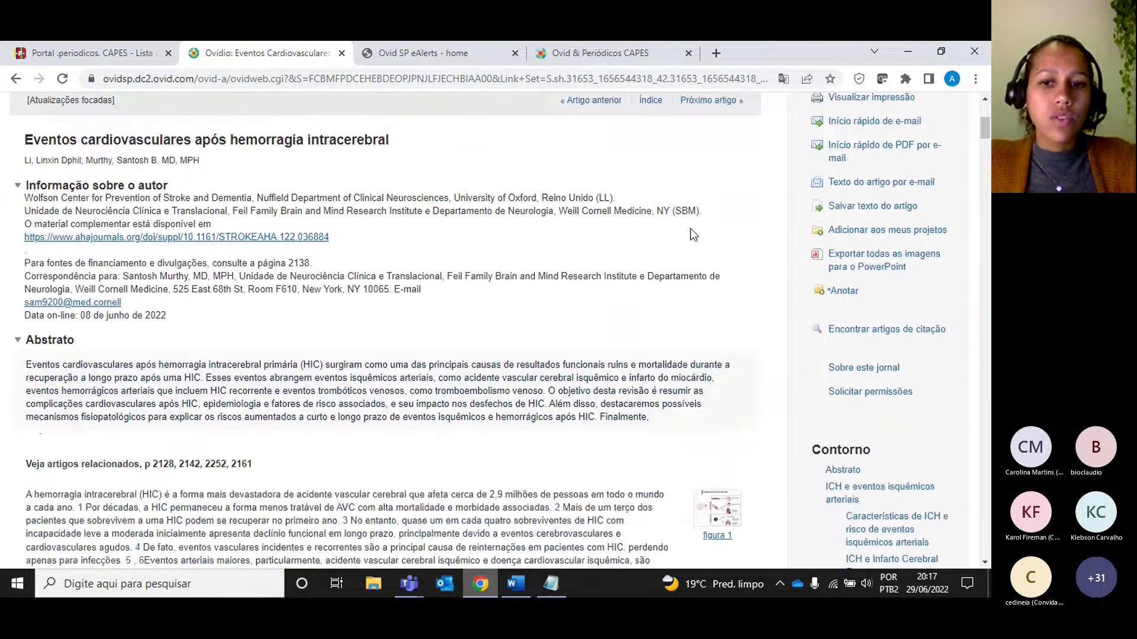
scroll(691, 231, down, 3)
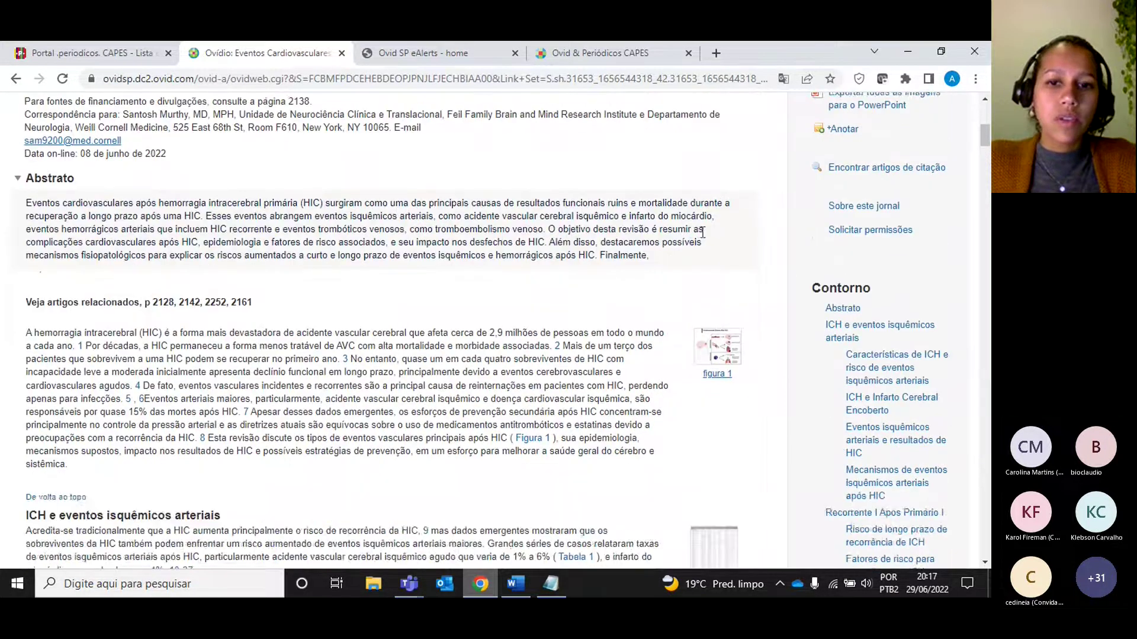
scroll(699, 237, down, 1)
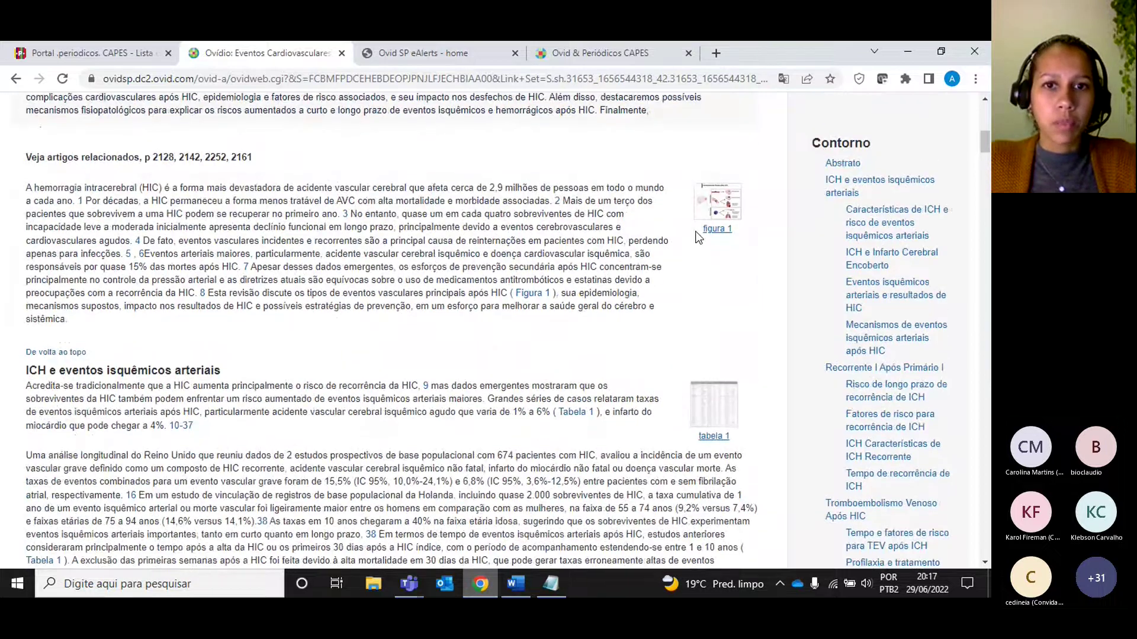
scroll(697, 238, down, 3)
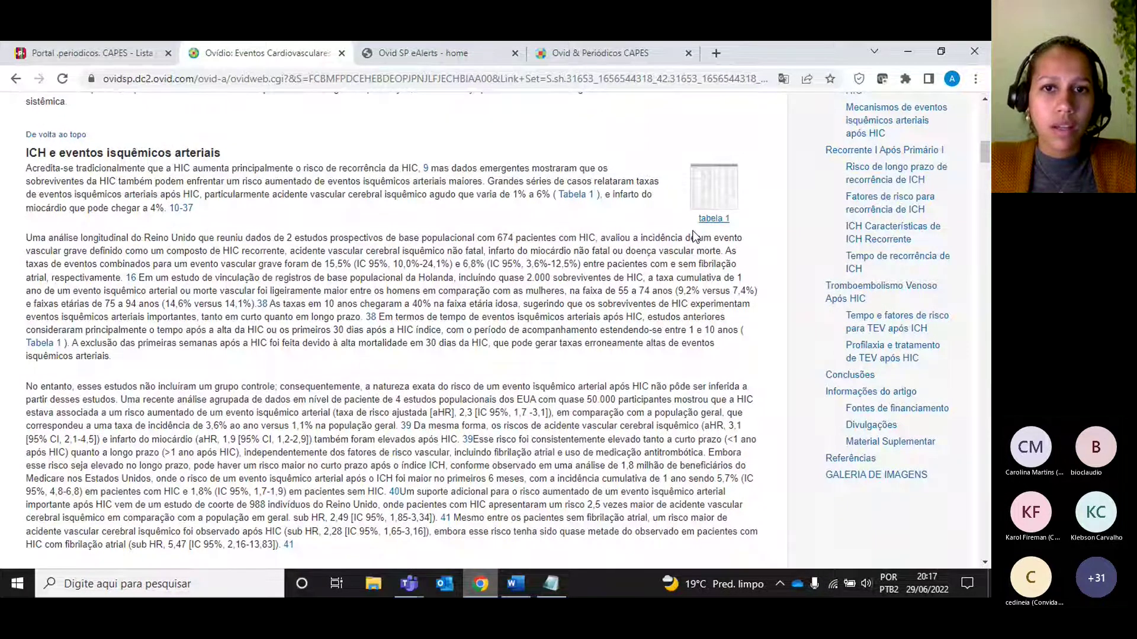
Switch the translated article page back to its originally detected language
scroll(696, 237, up, 15)
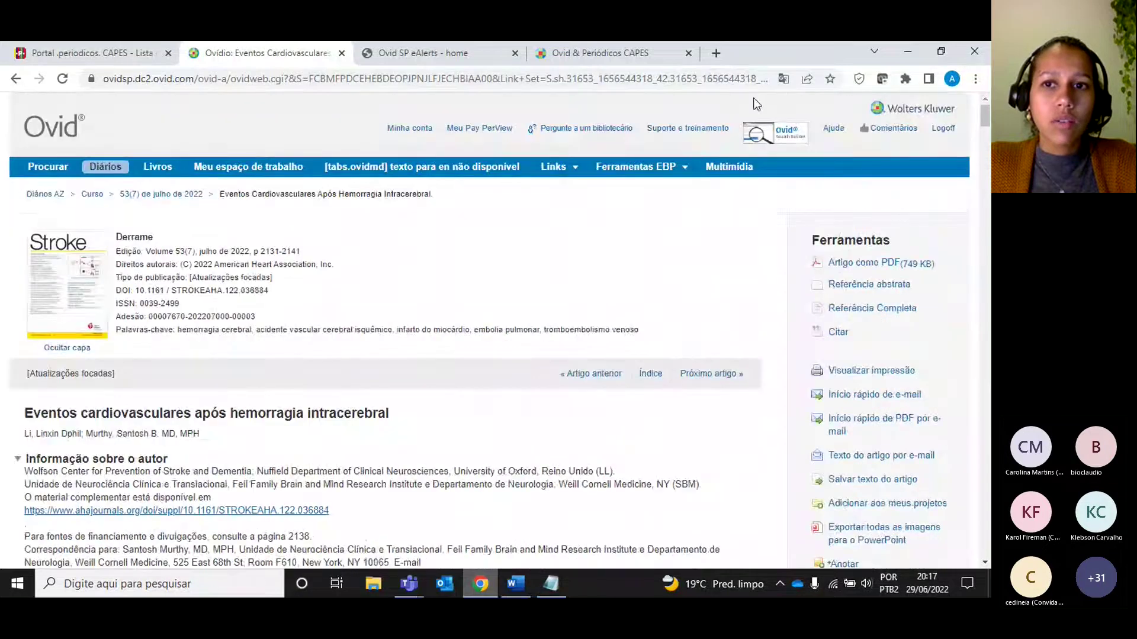
click(782, 79)
click(659, 107)
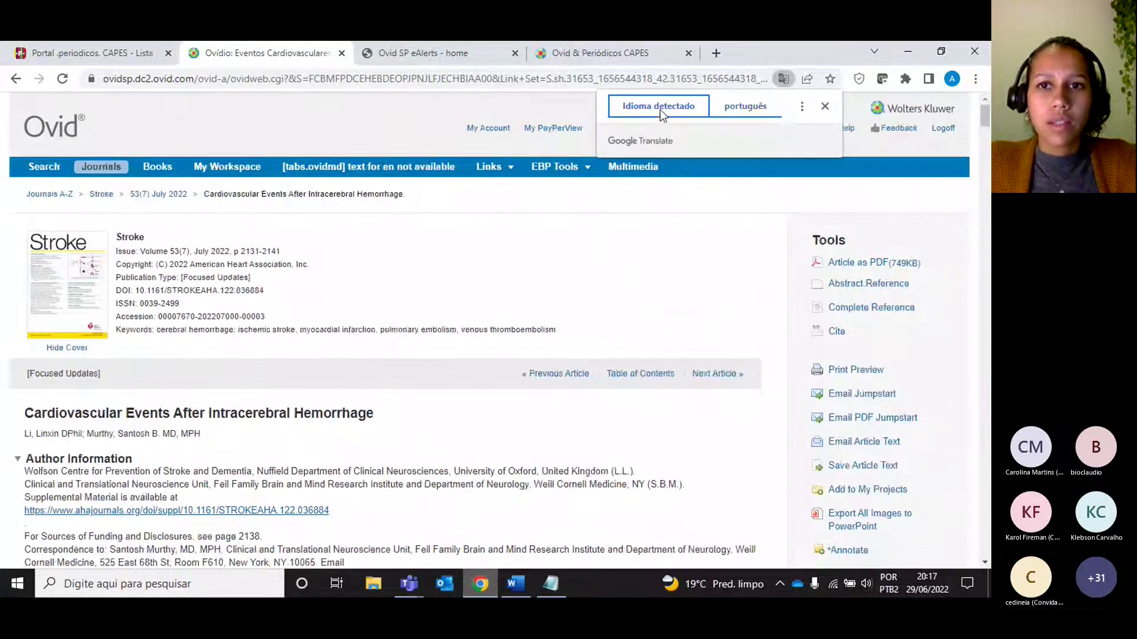
Look over the article's publication details and the tools offered for it, including the Cite option
scroll(680, 241, down, 3)
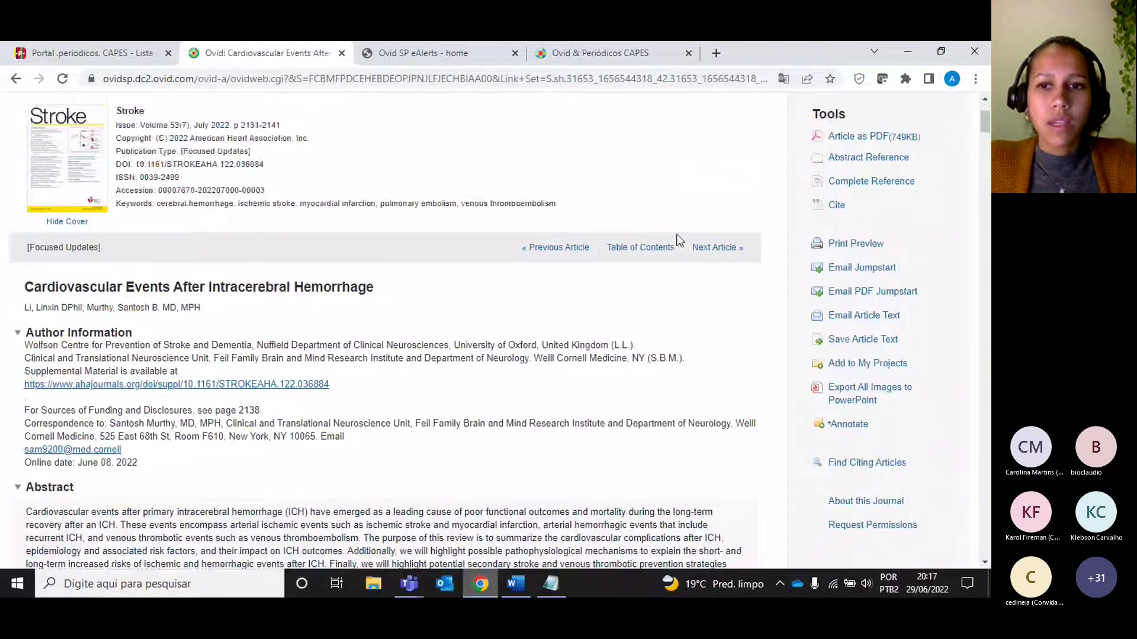
scroll(680, 240, up, 3)
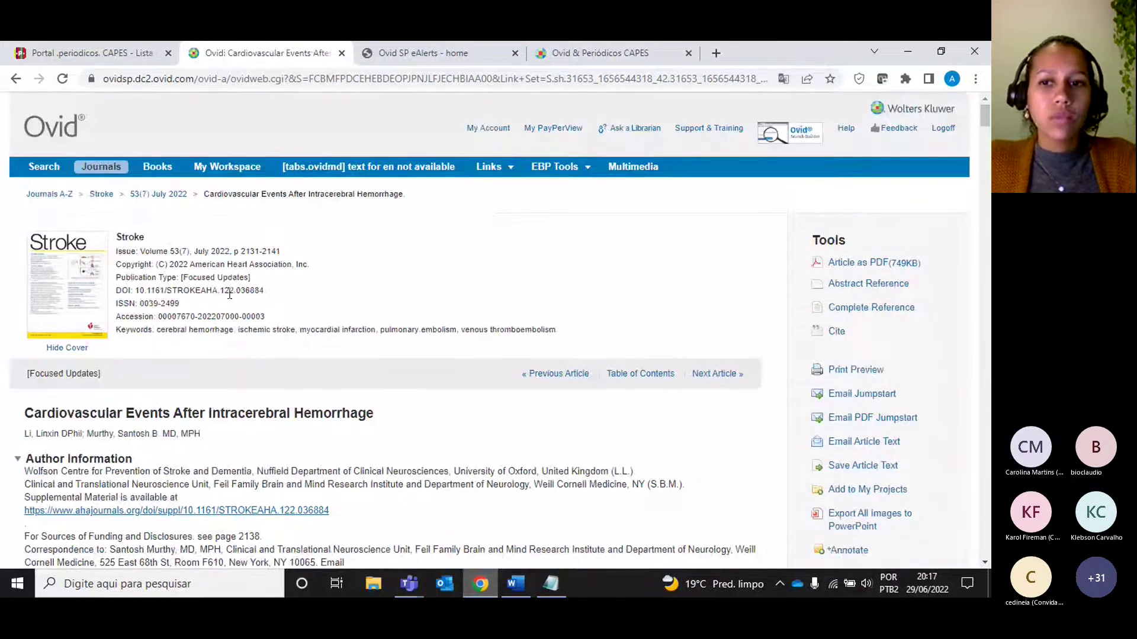
scroll(637, 292, down, 3)
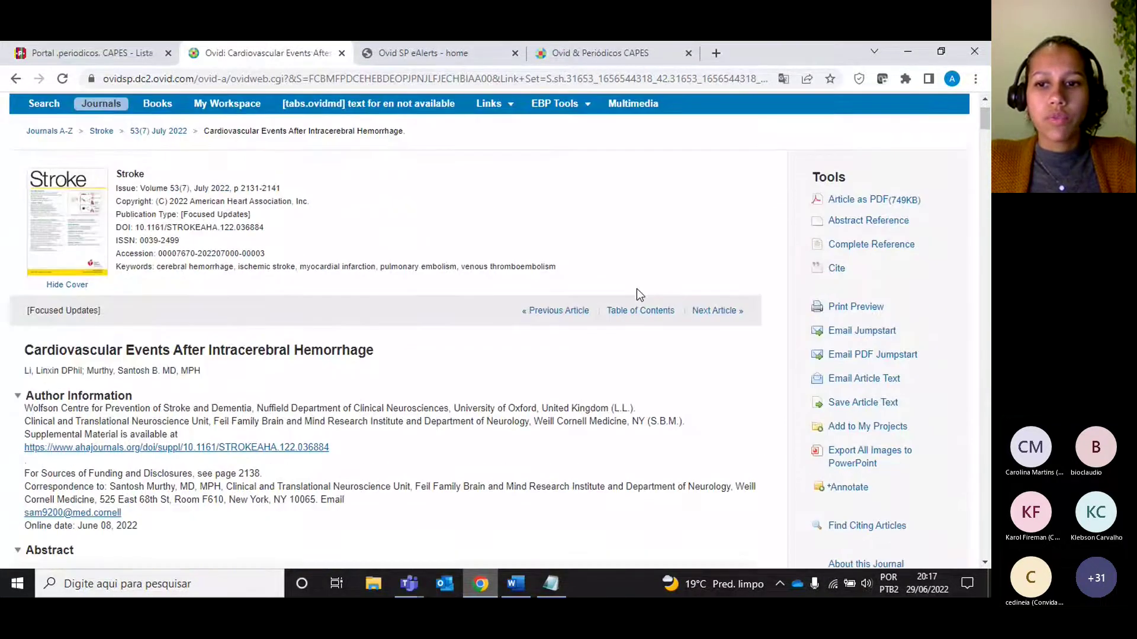
scroll(868, 272, up, 2)
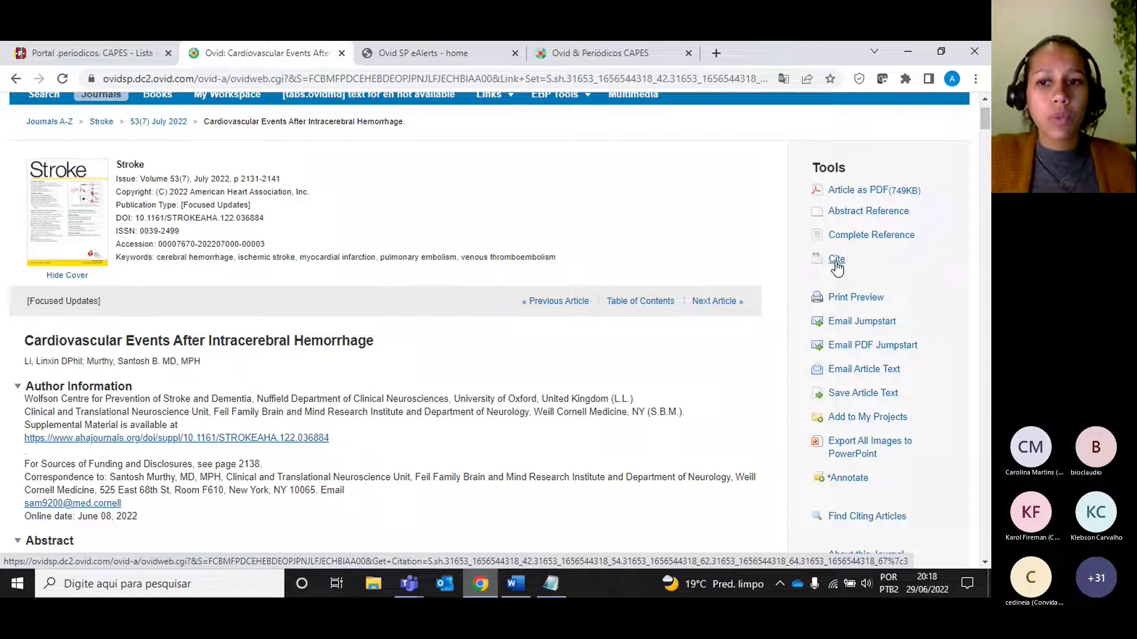
Look over the article's tools, including the image export option, then view the enlarged Figure 1 with its options and close it
scroll(836, 266, down, 1)
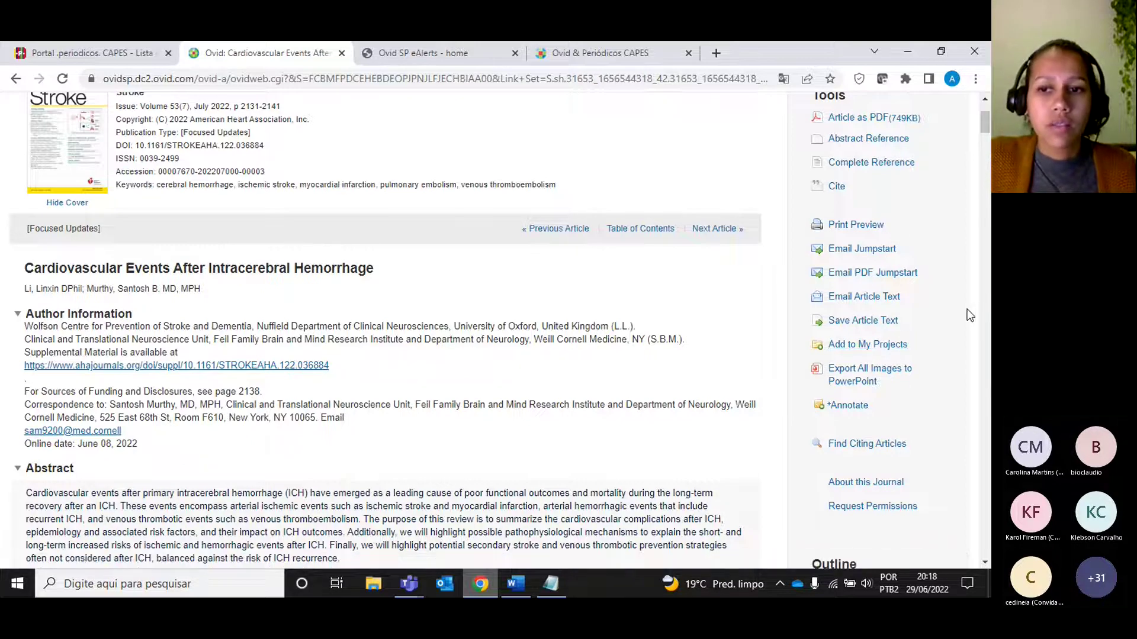
scroll(801, 381, down, 1)
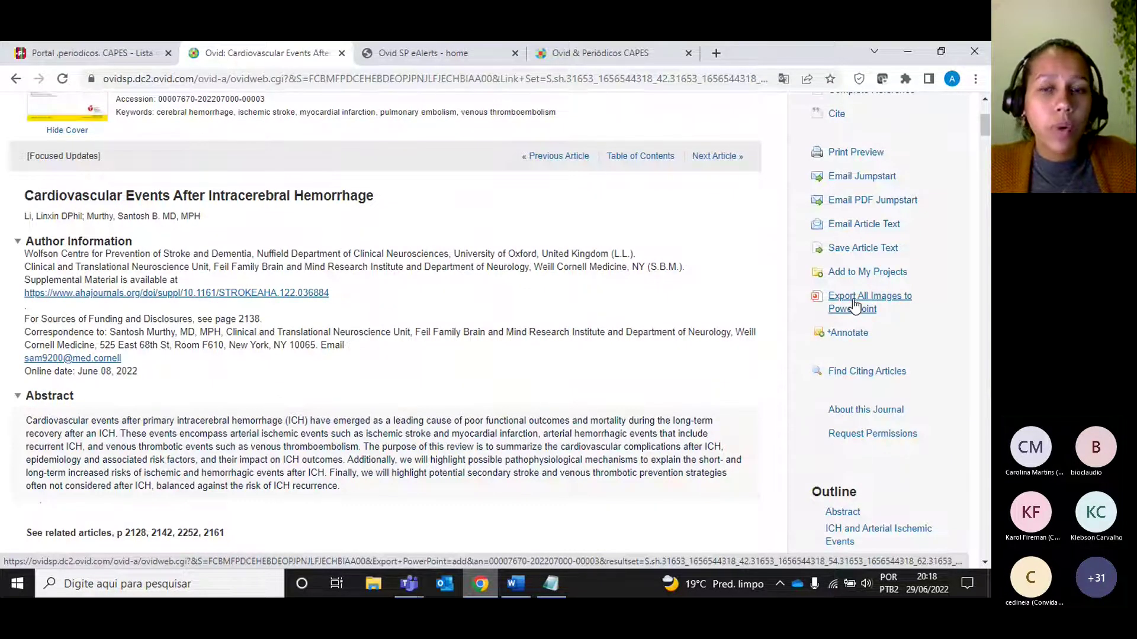
scroll(606, 294, down, 3)
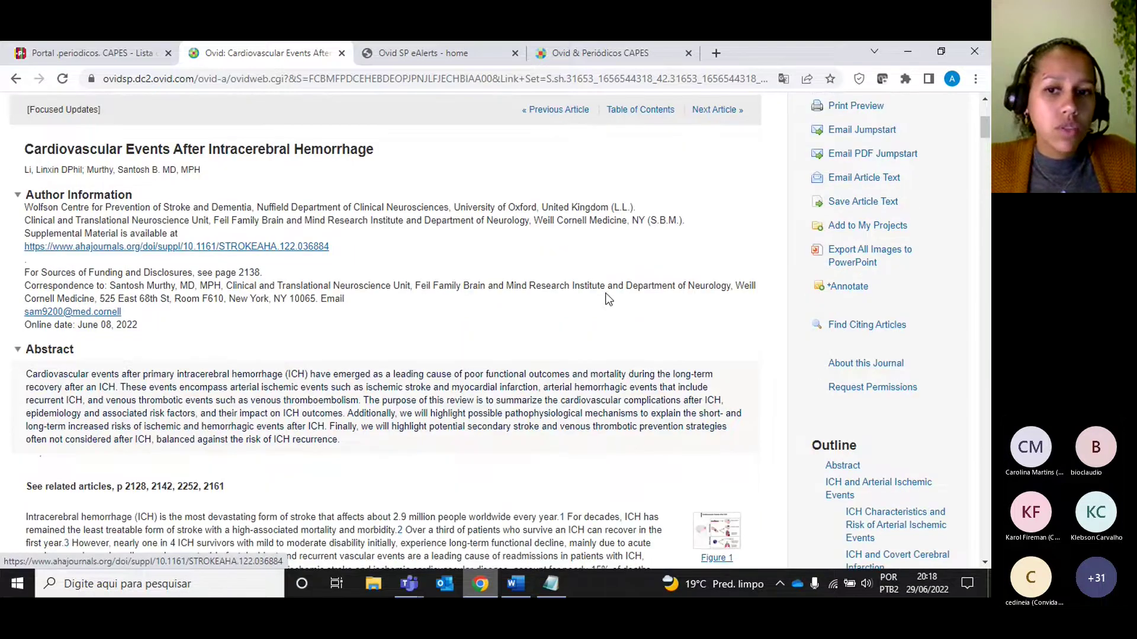
scroll(606, 294, down, 1)
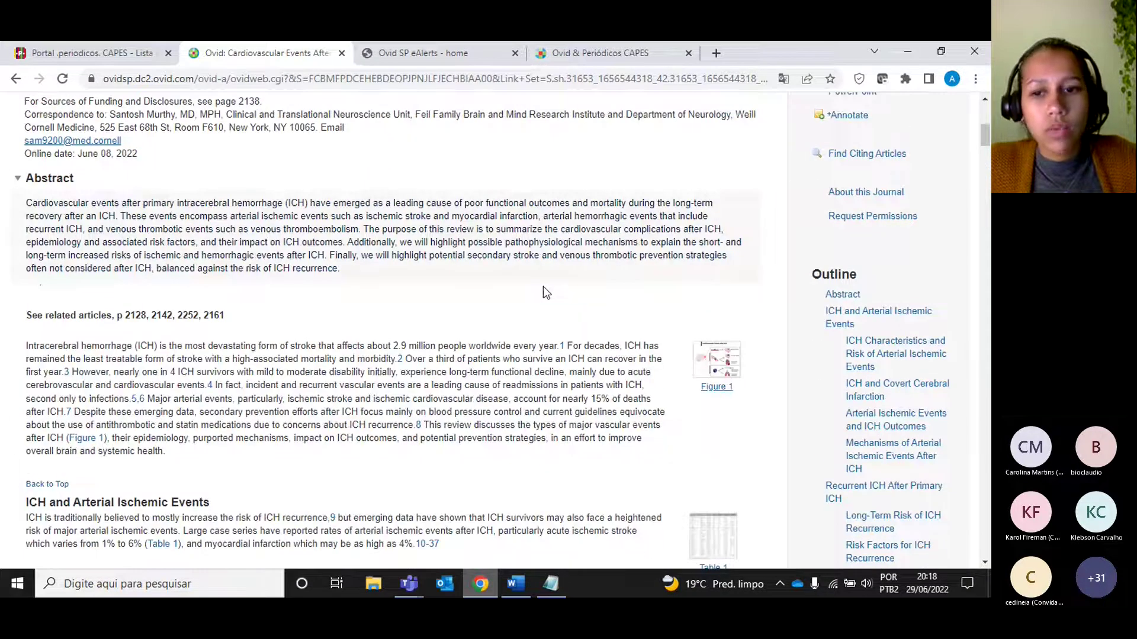
click(728, 367)
scroll(501, 322, down, 1)
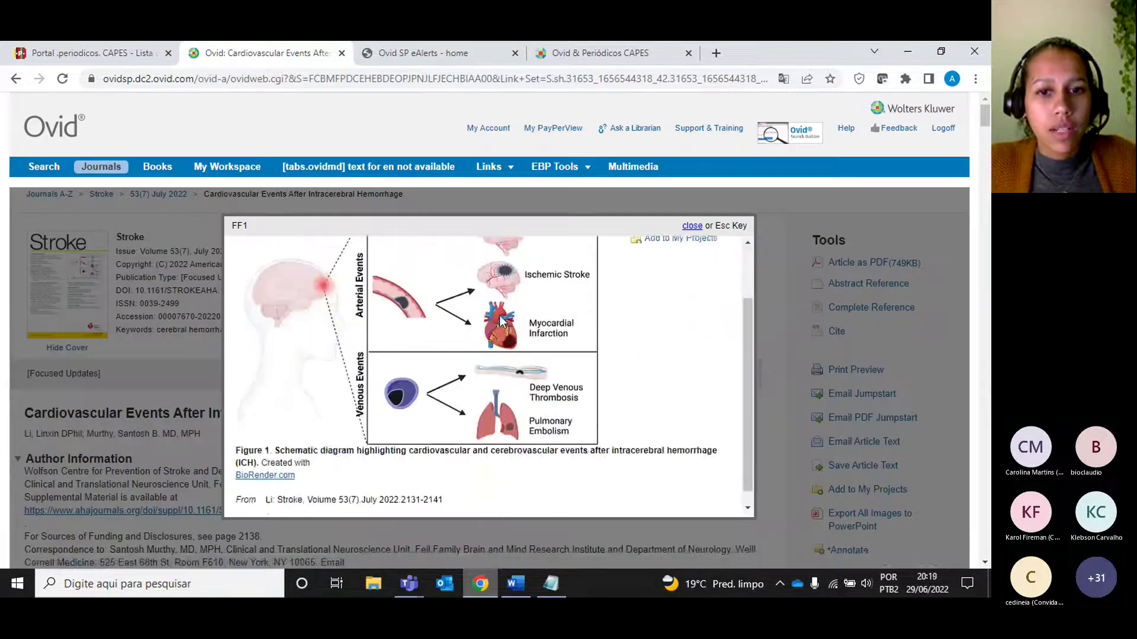
scroll(500, 322, up, 2)
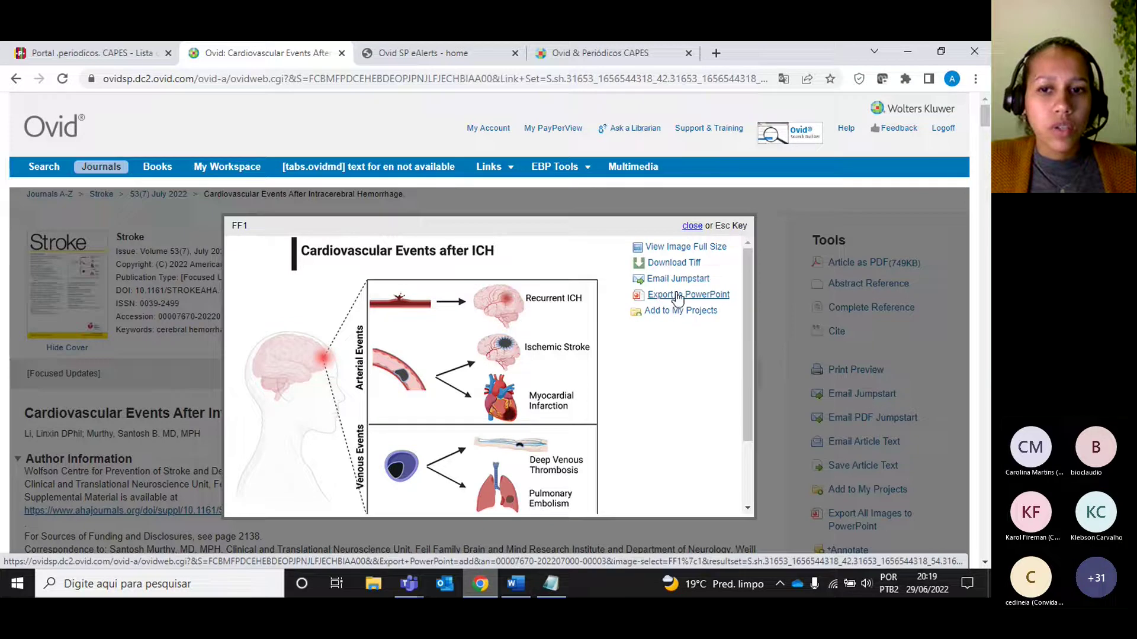
click(693, 227)
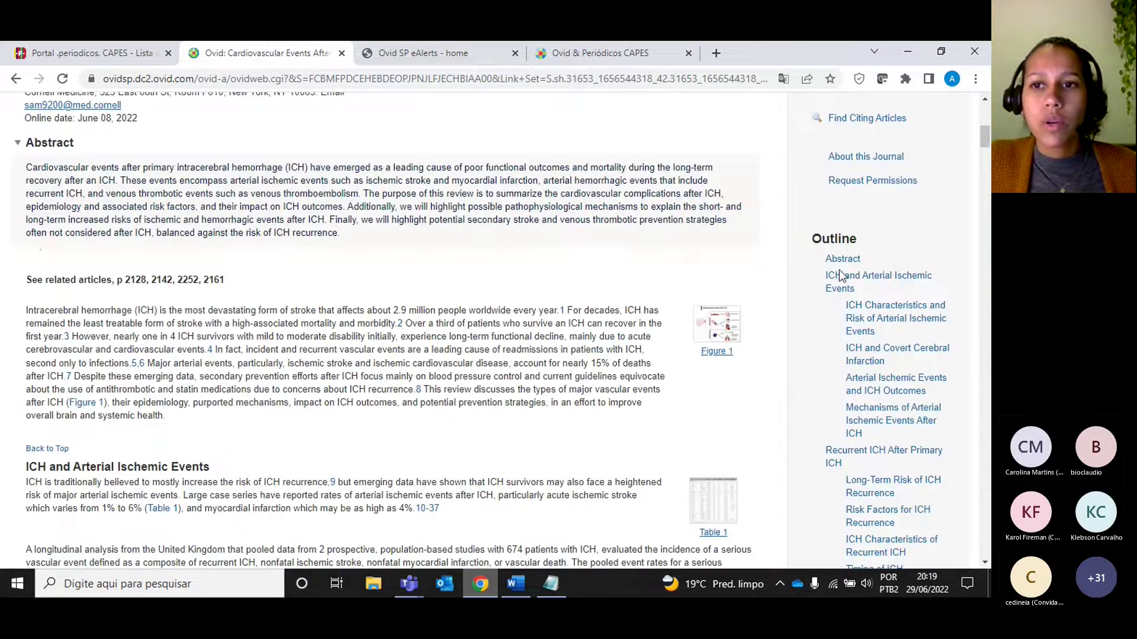
Export all images of the article to PowerPoint and open the downloaded presentation
scroll(856, 248, up, 4)
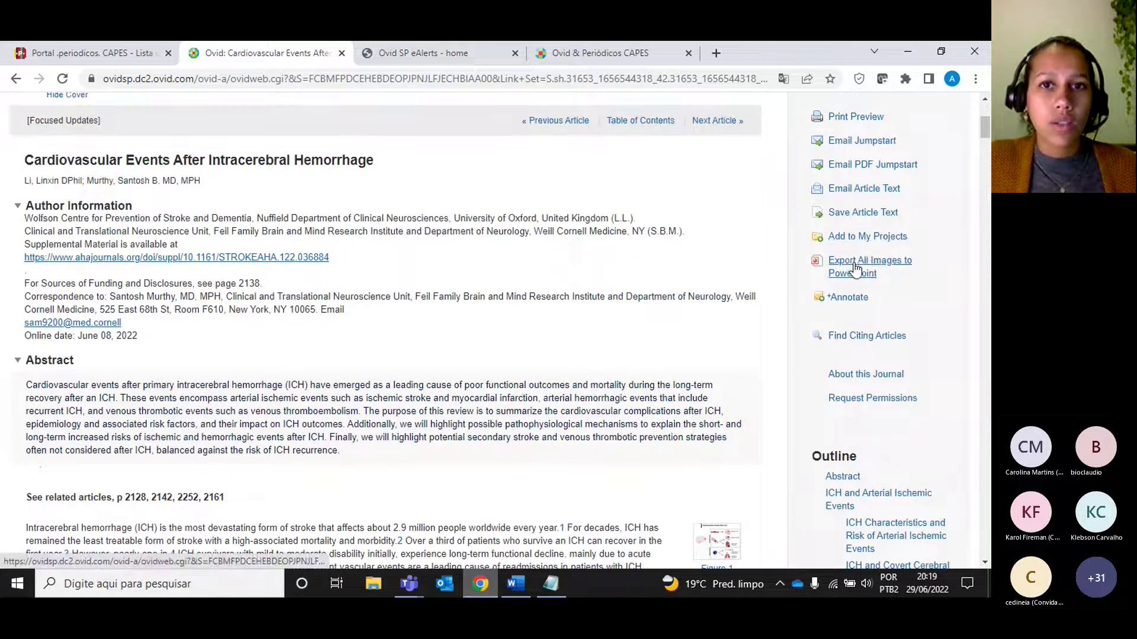
click(856, 269)
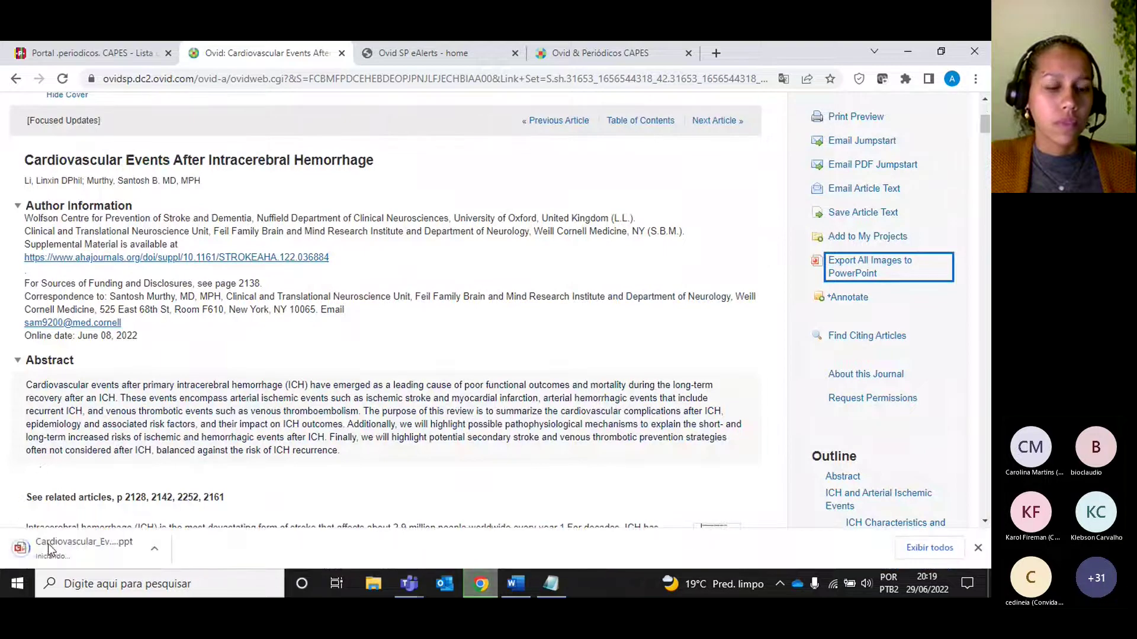
click(47, 548)
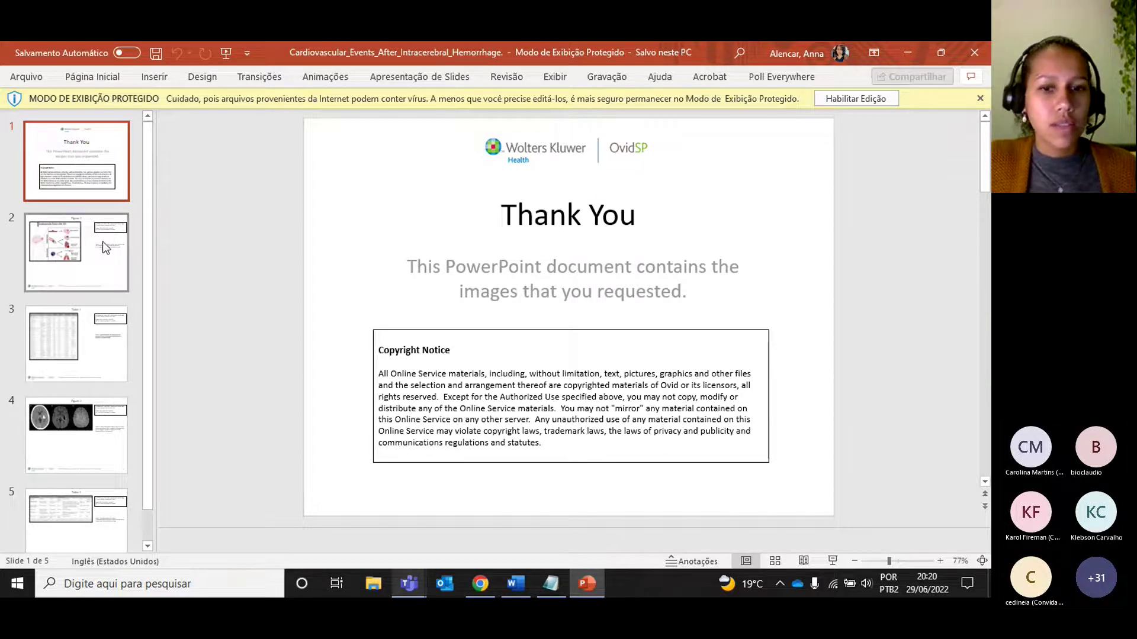
Run the exported presentation as a slide show from Figure 1 through Table 2, then exit it
click(134, 259)
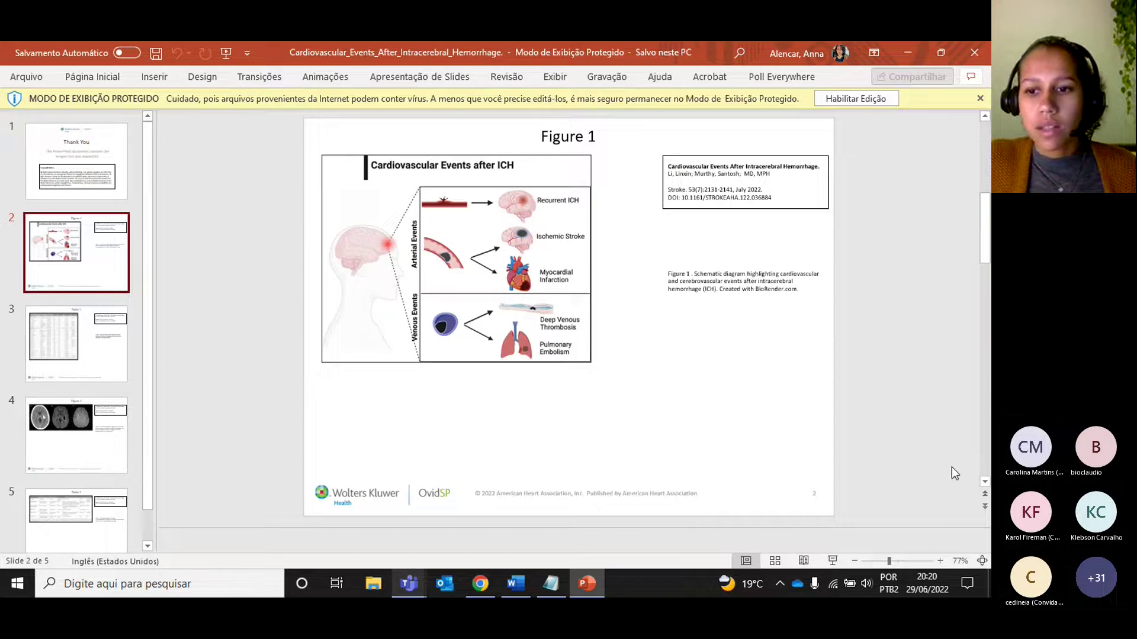
click(835, 561)
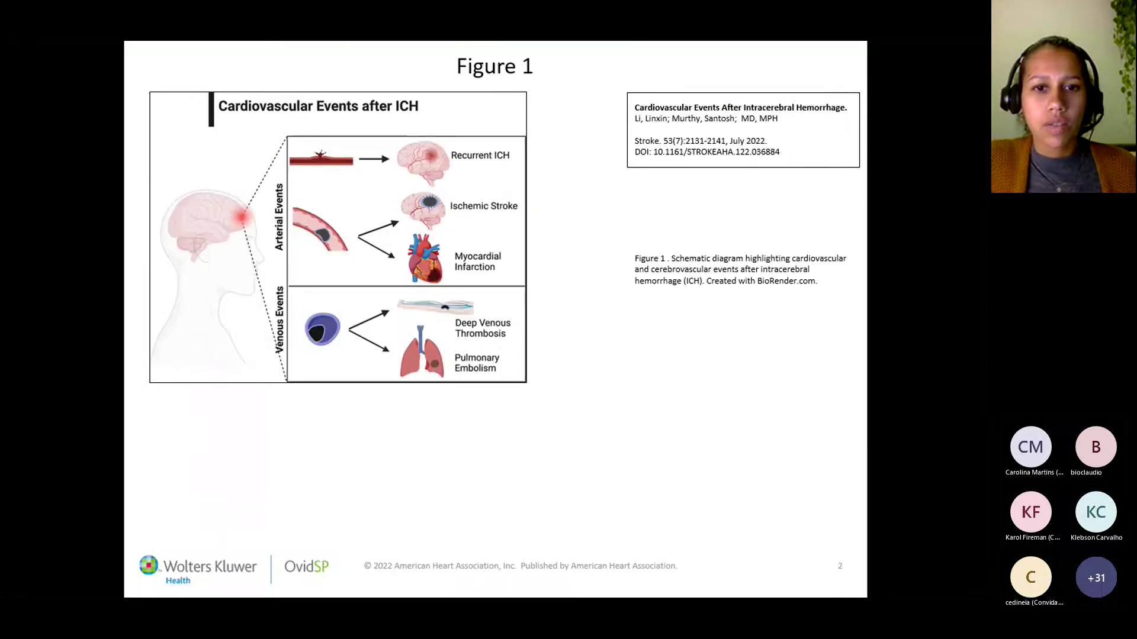
key(Right)
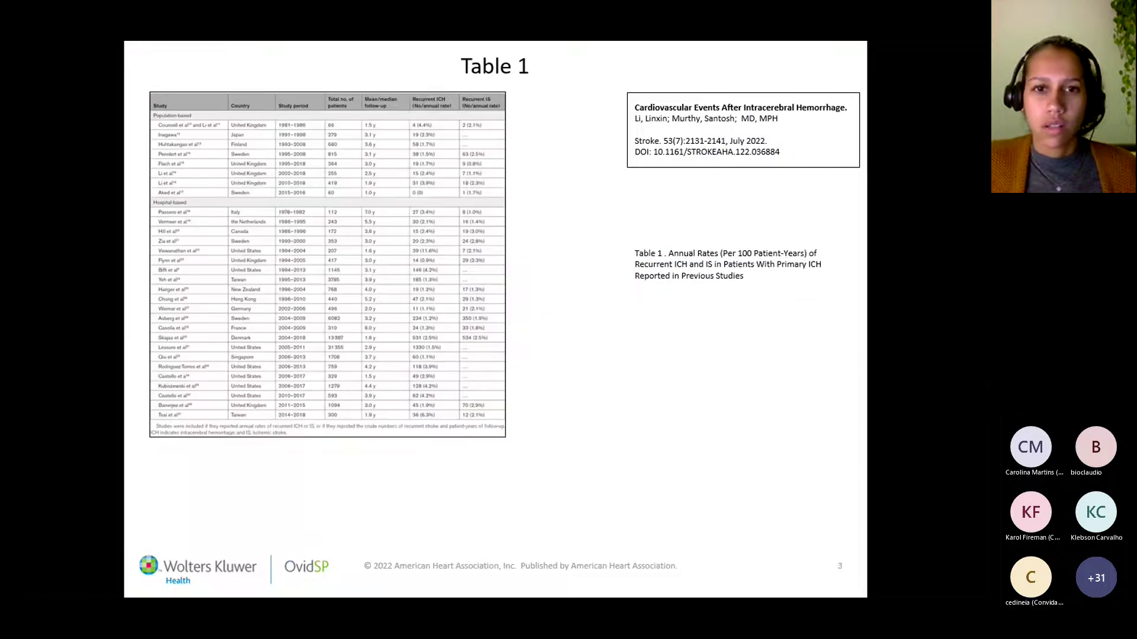
key(Left)
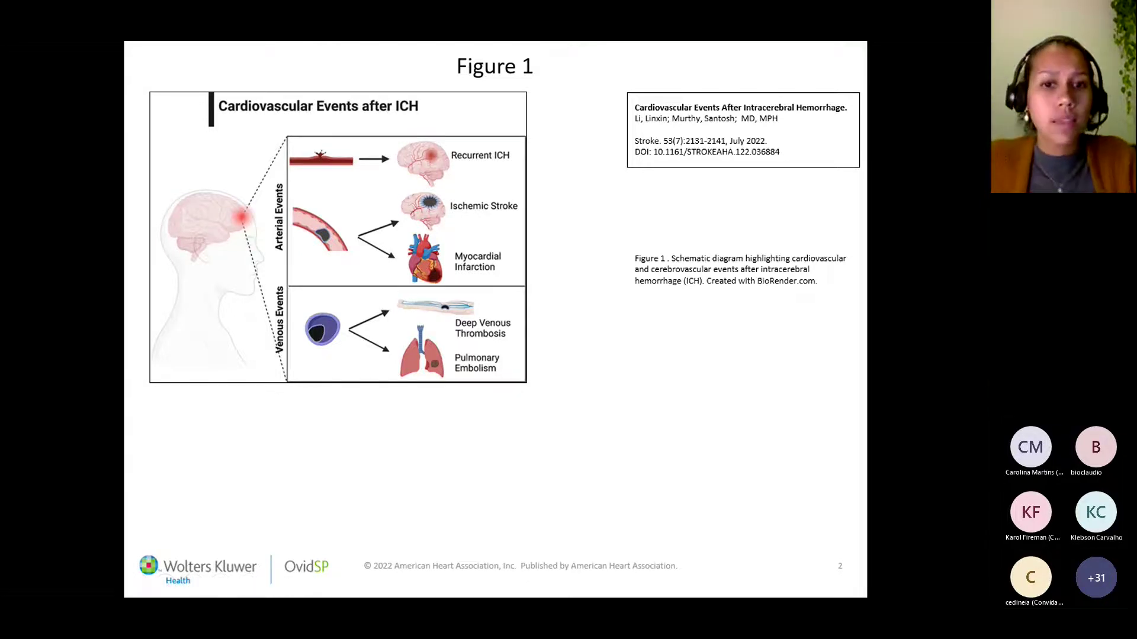
key(Right)
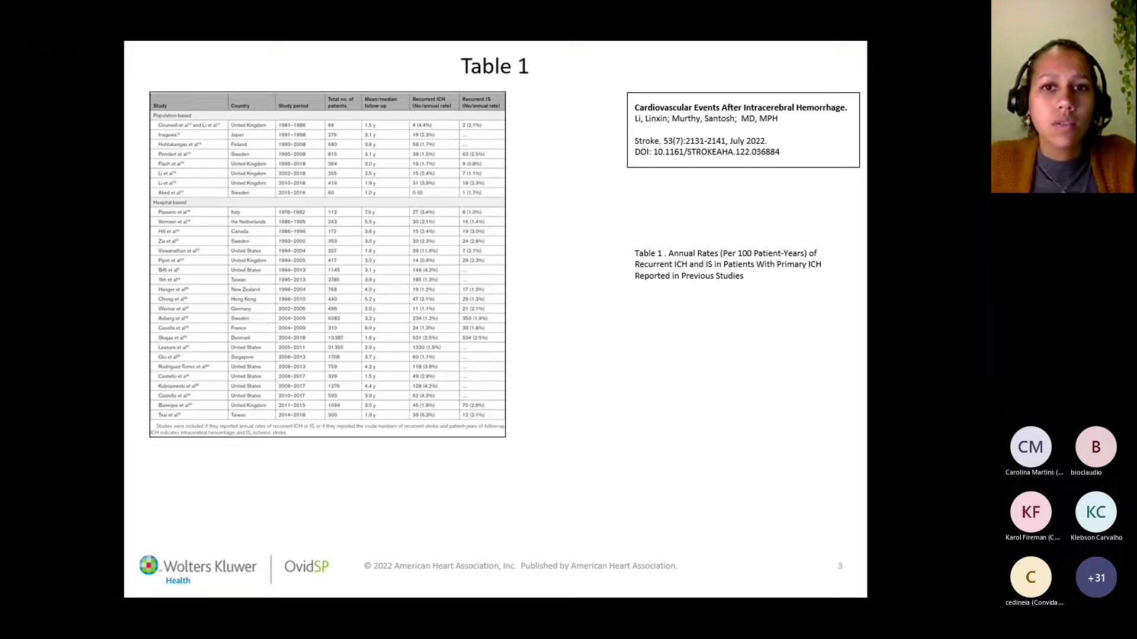
key(Right)
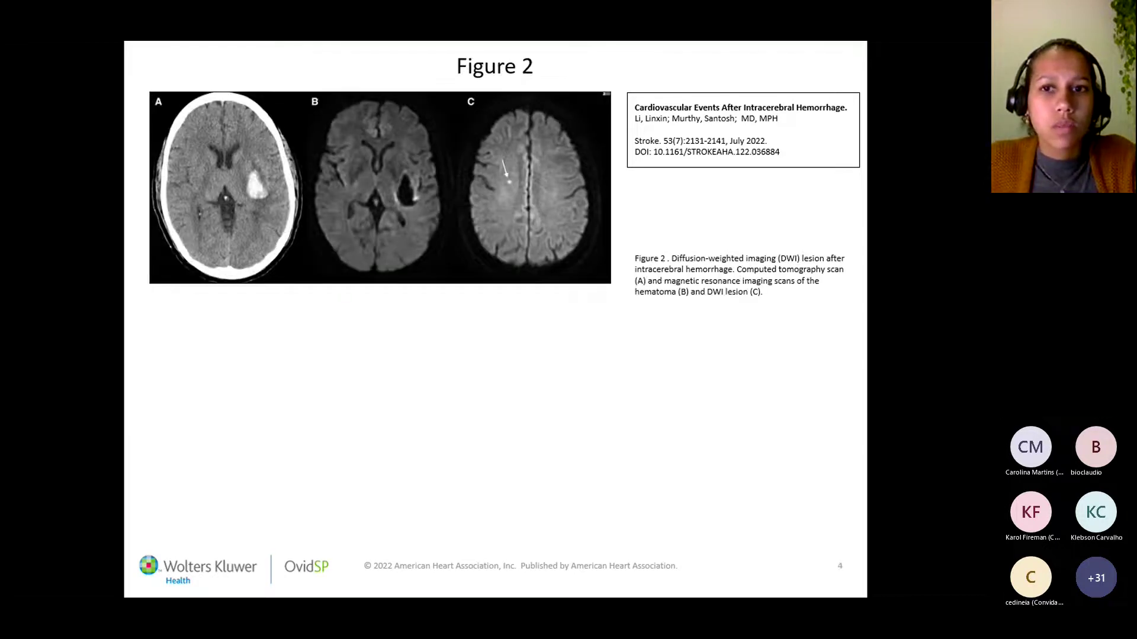
key(Right)
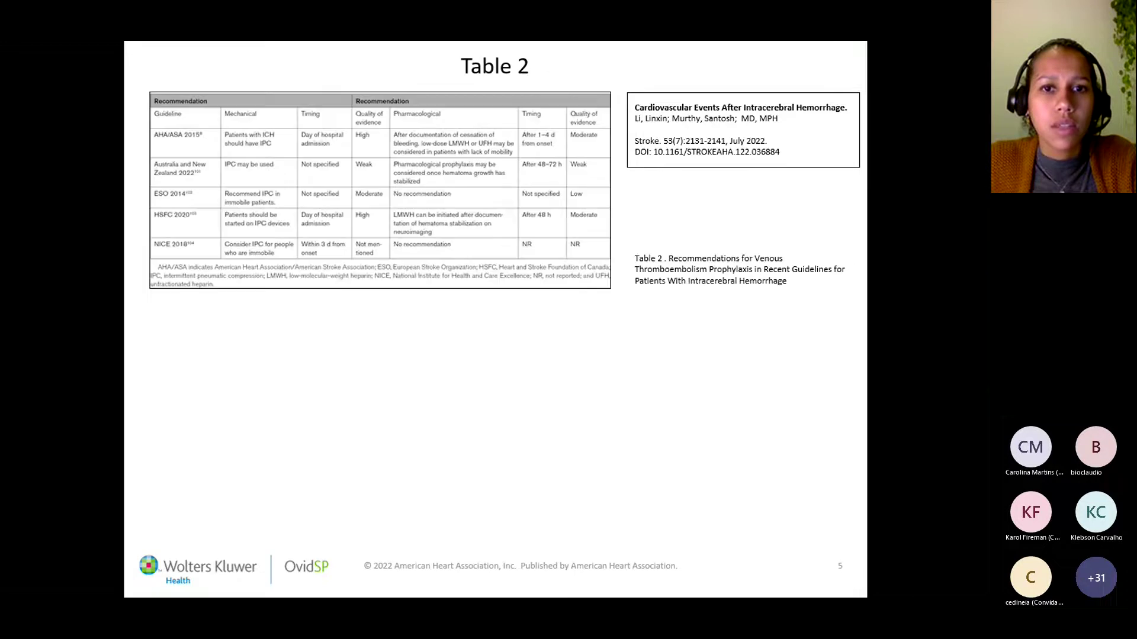
key(Right)
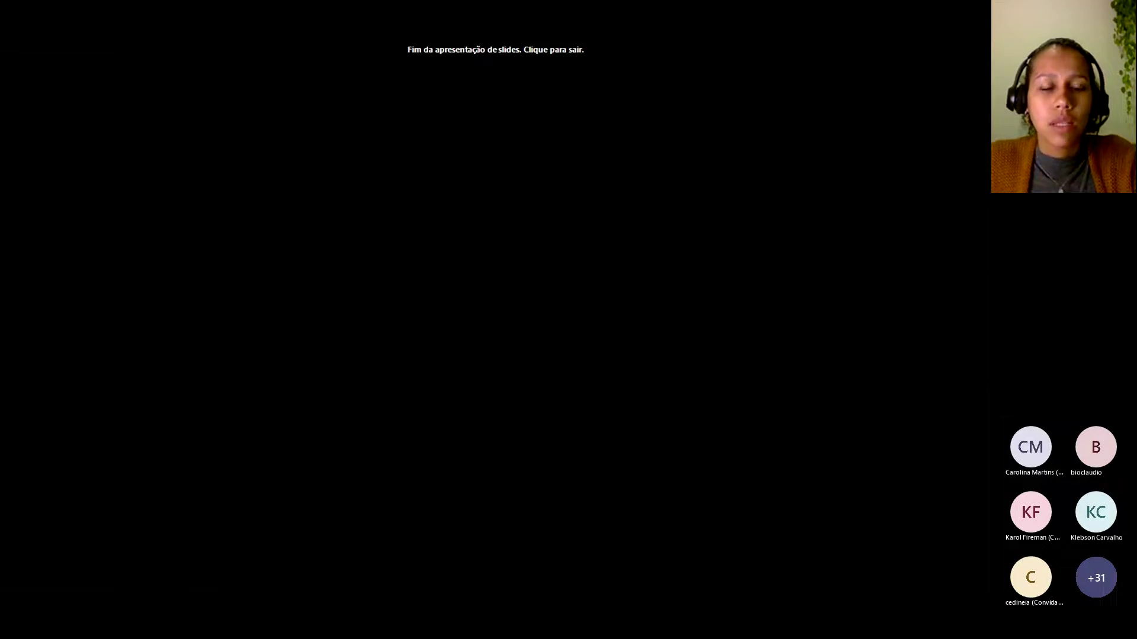
key(Right)
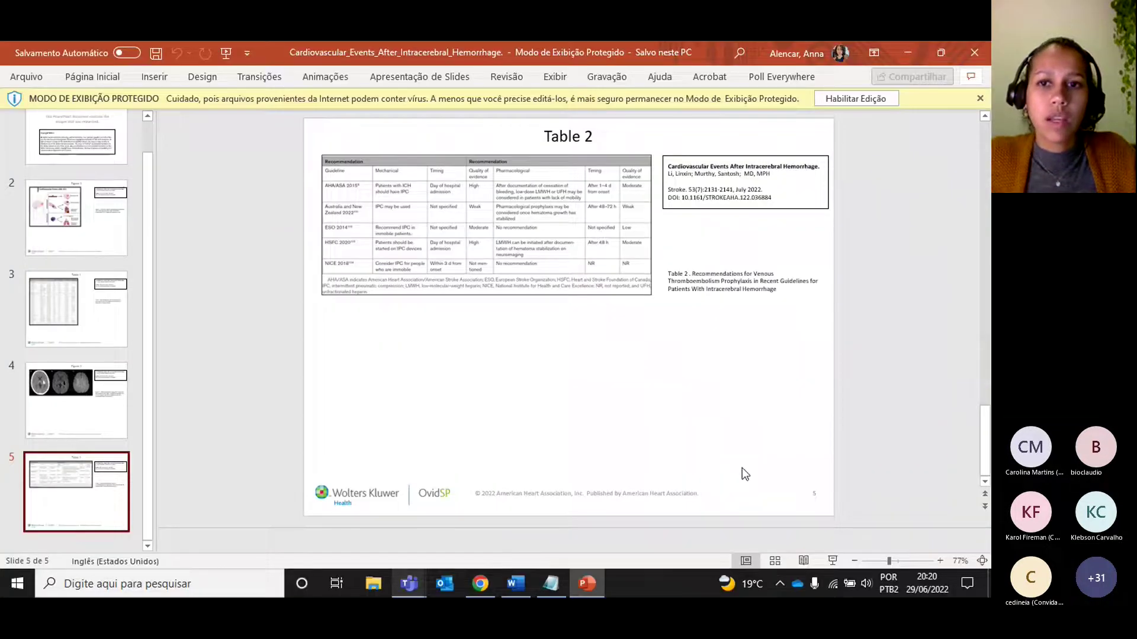
Switch to the Microsoft Teams meeting window and check its participants list
mouse_move(414, 587)
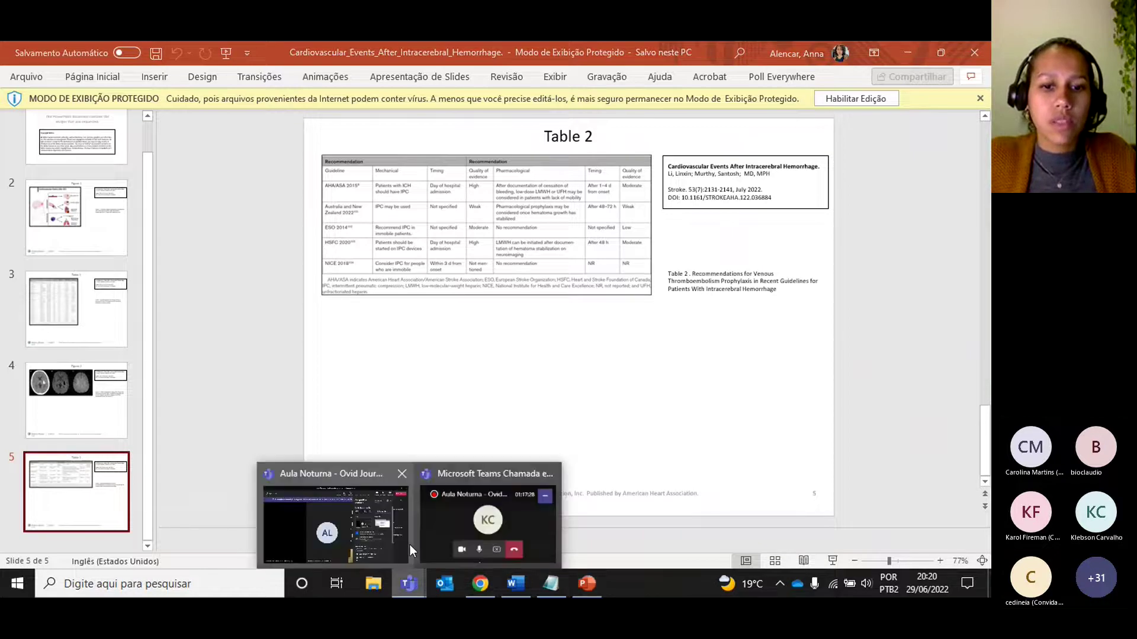
click(410, 541)
click(513, 90)
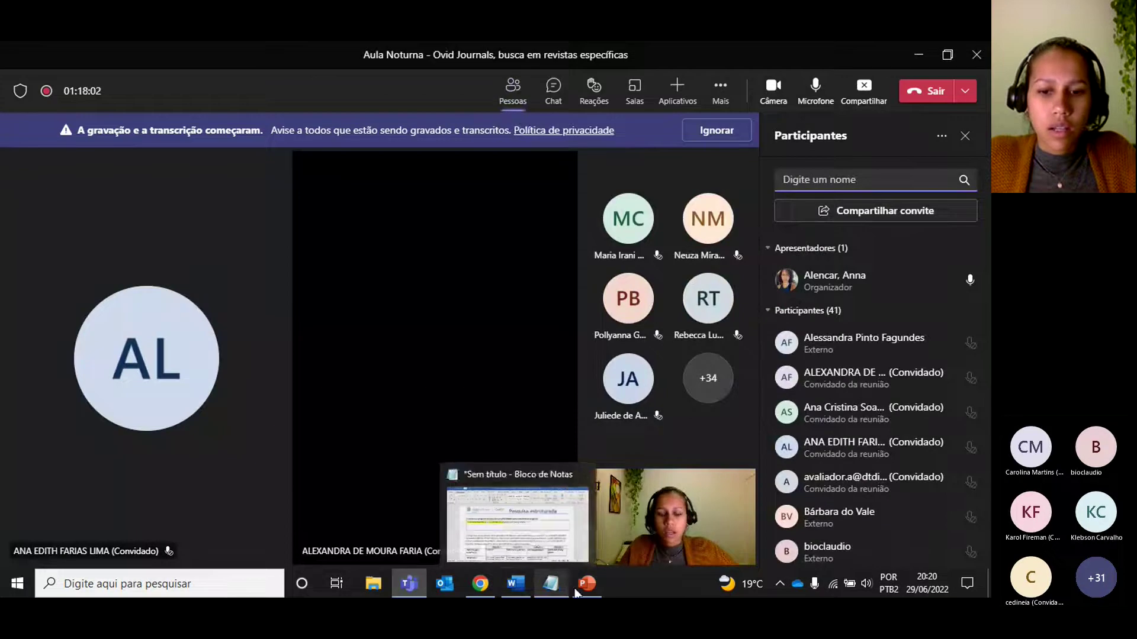
Switch back to the Ovid article in Chrome and return to the table of contents of the Stroke 53(7) July 2022 issue
click(486, 585)
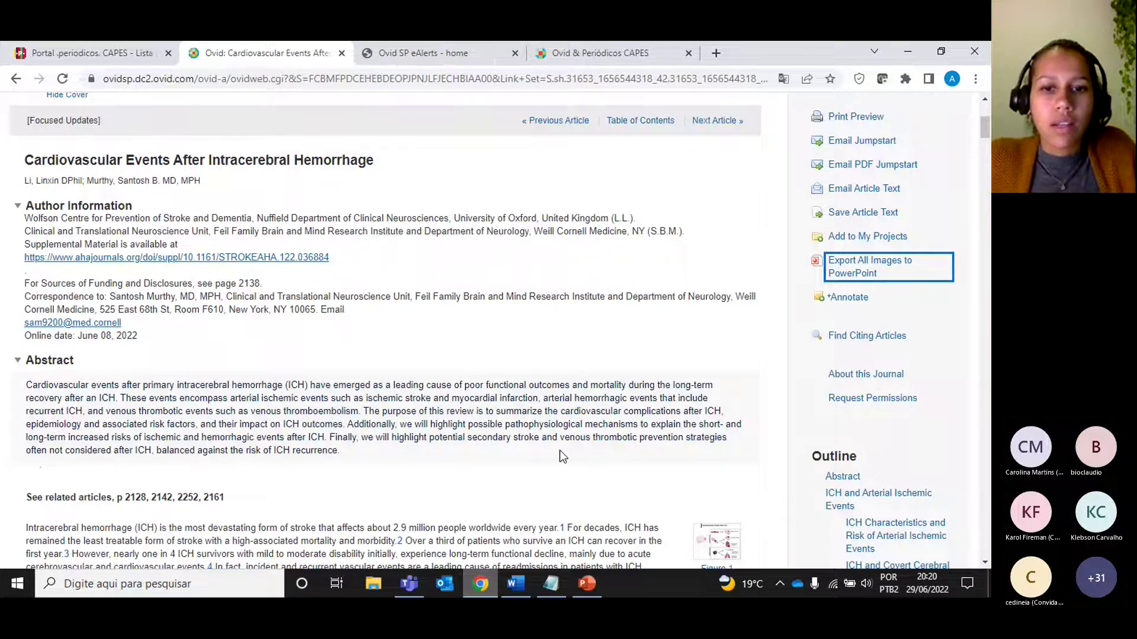
scroll(467, 414, up, 5)
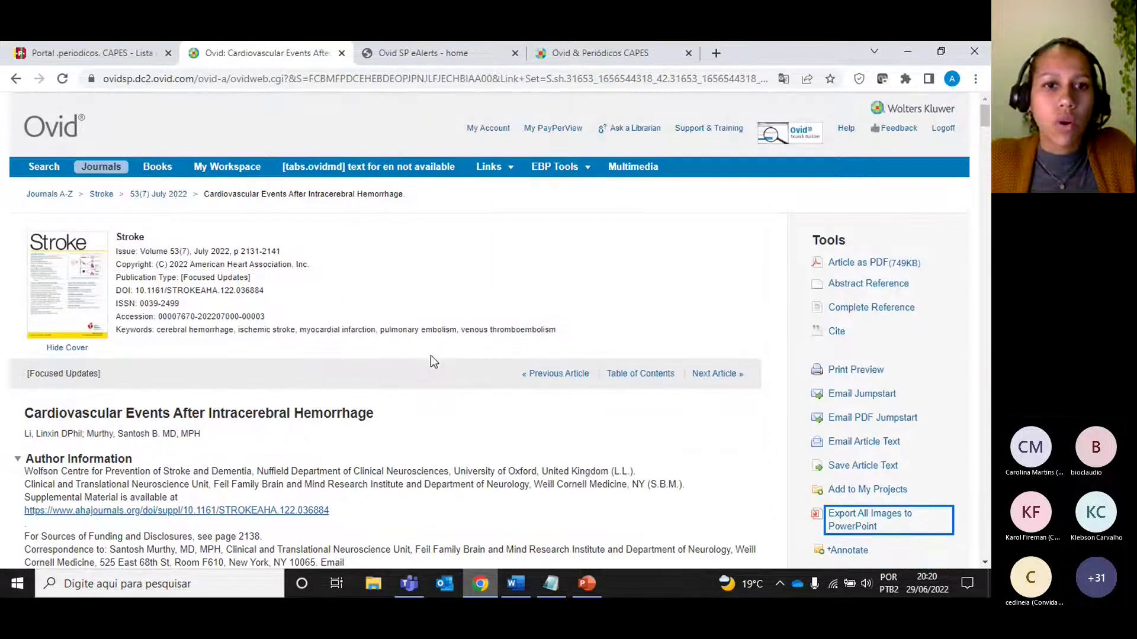
click(168, 195)
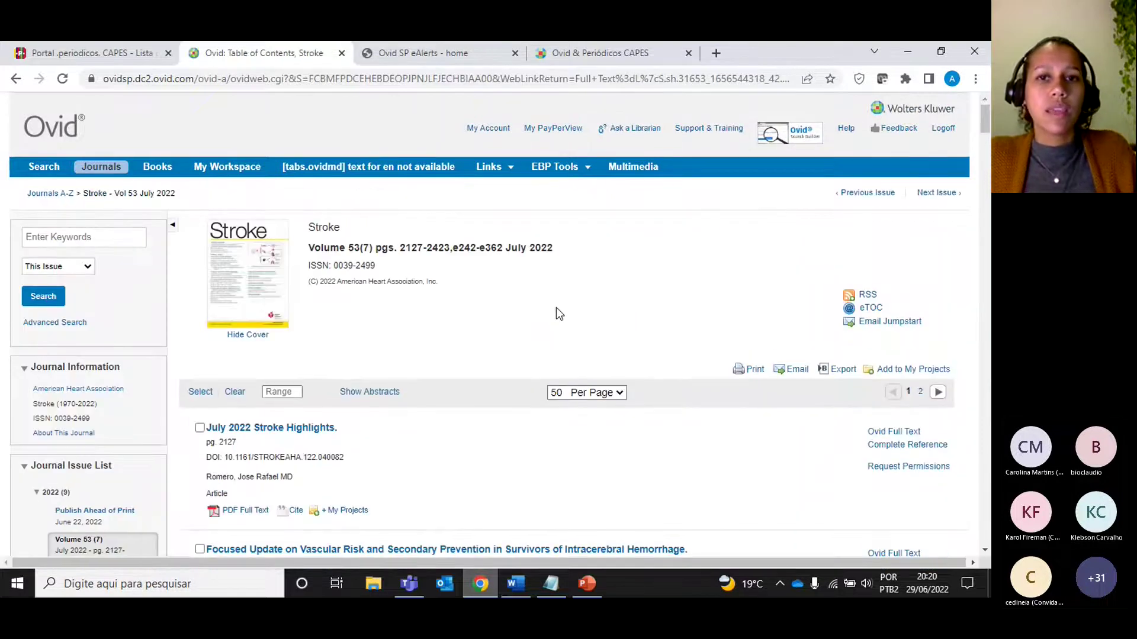
Examine the journal's keyword search field and its scope choices, All Issues and This Issue, keeping This Issue selected
scroll(556, 313, down, 1)
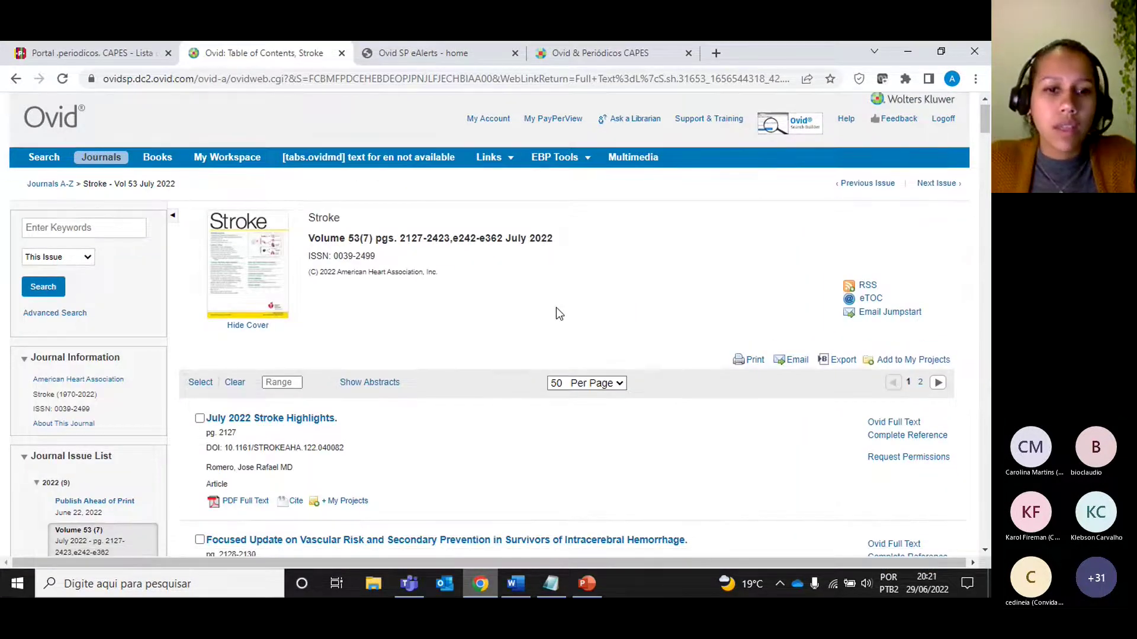
scroll(556, 312, up, 1)
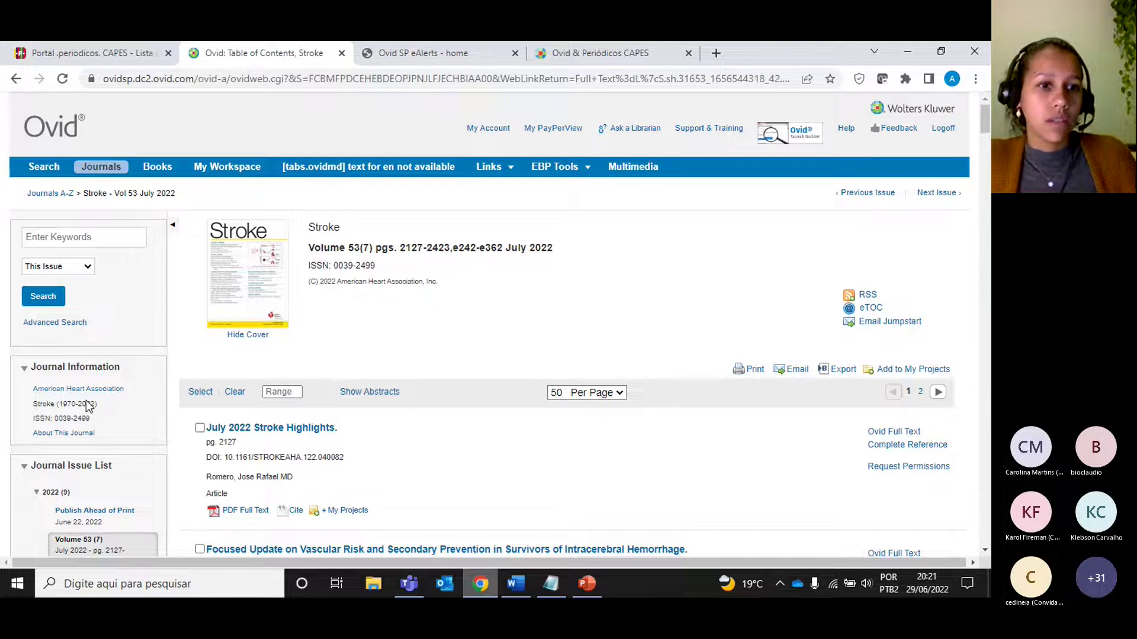
scroll(86, 397, down, 1)
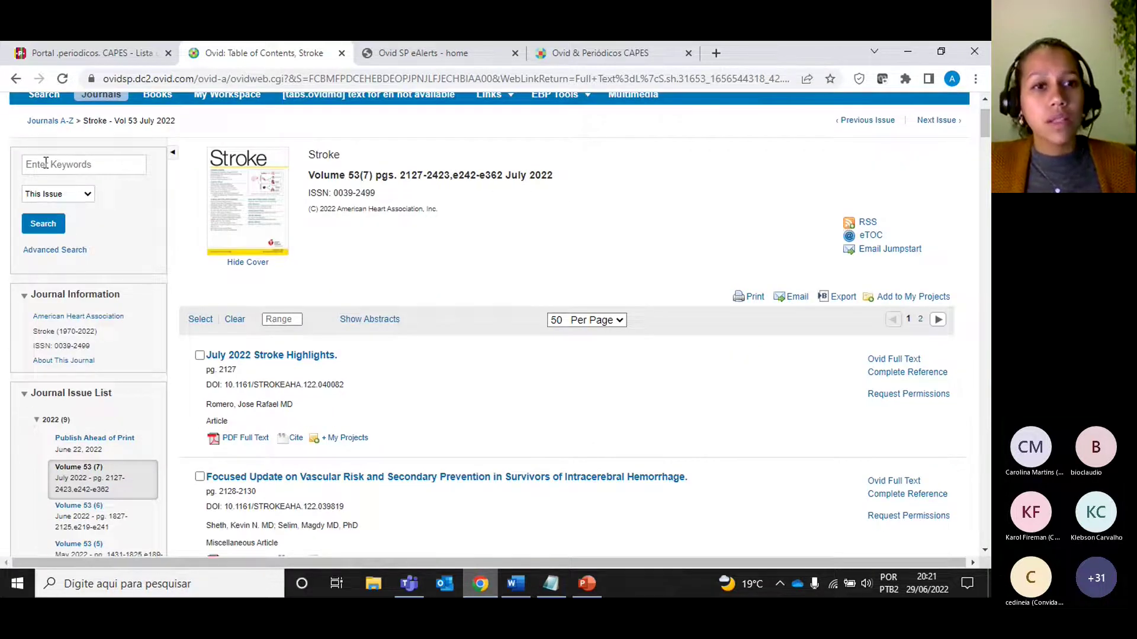
click(45, 162)
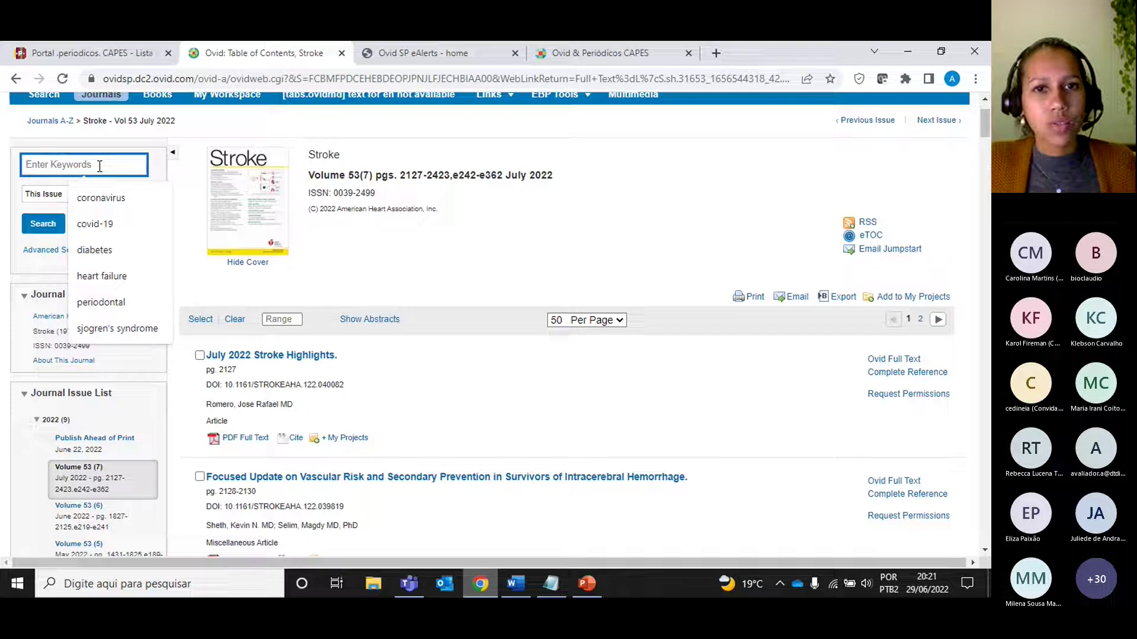
click(57, 201)
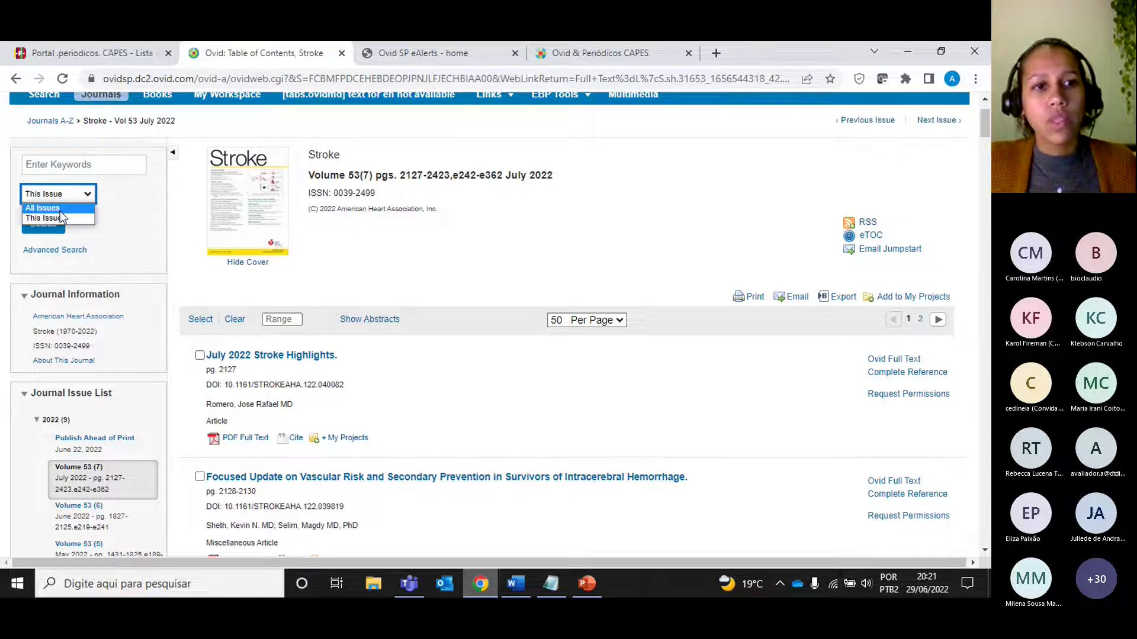
click(122, 218)
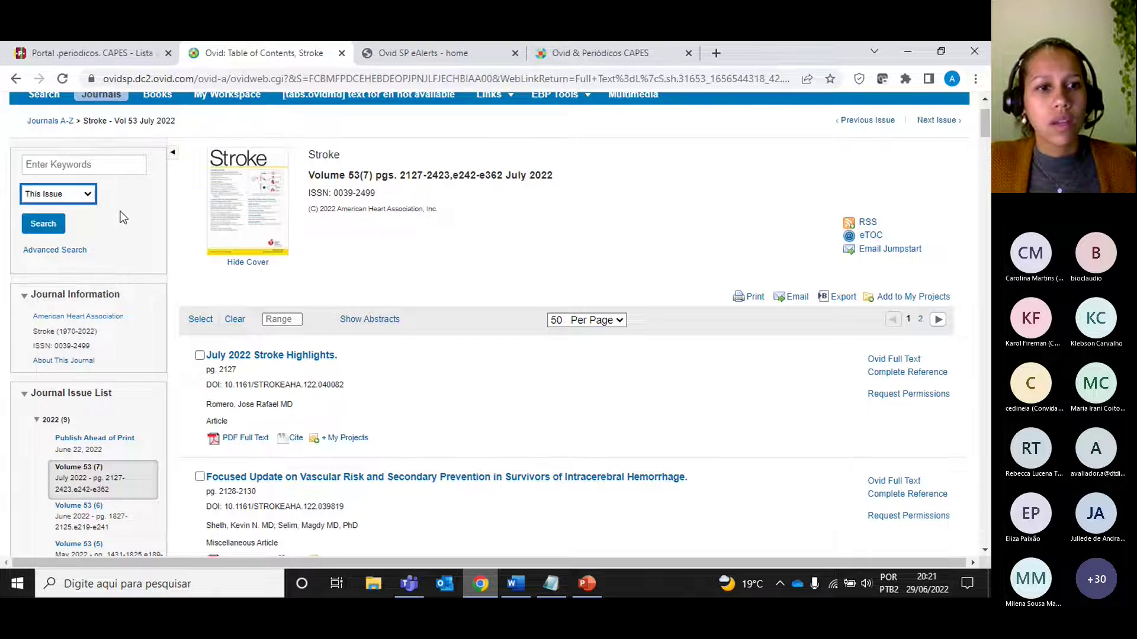
click(116, 230)
Look over the coverage years in Journal Information and browse the Journal Issue List from 2022 back to 1970
scroll(119, 258, down, 1)
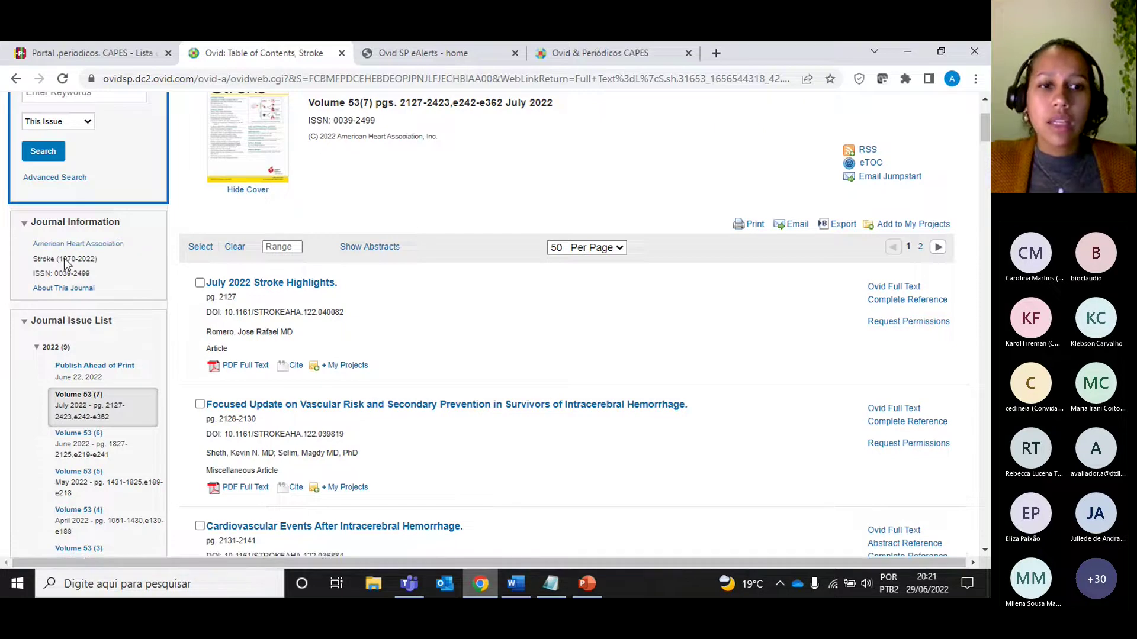
drag(64, 261, 78, 265)
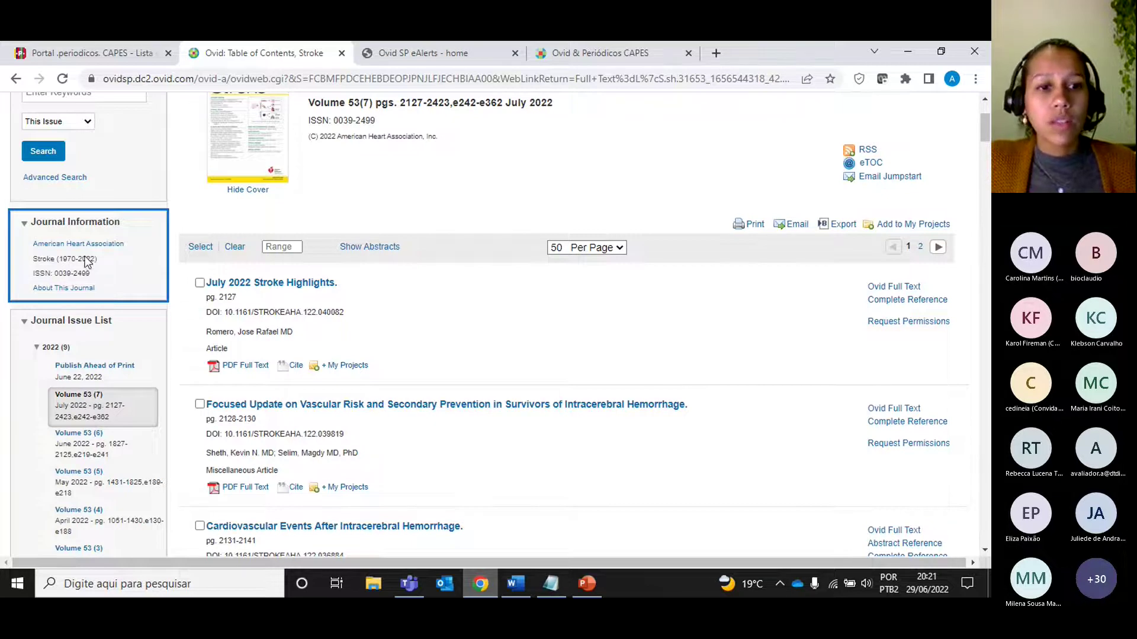
click(37, 349)
click(37, 349)
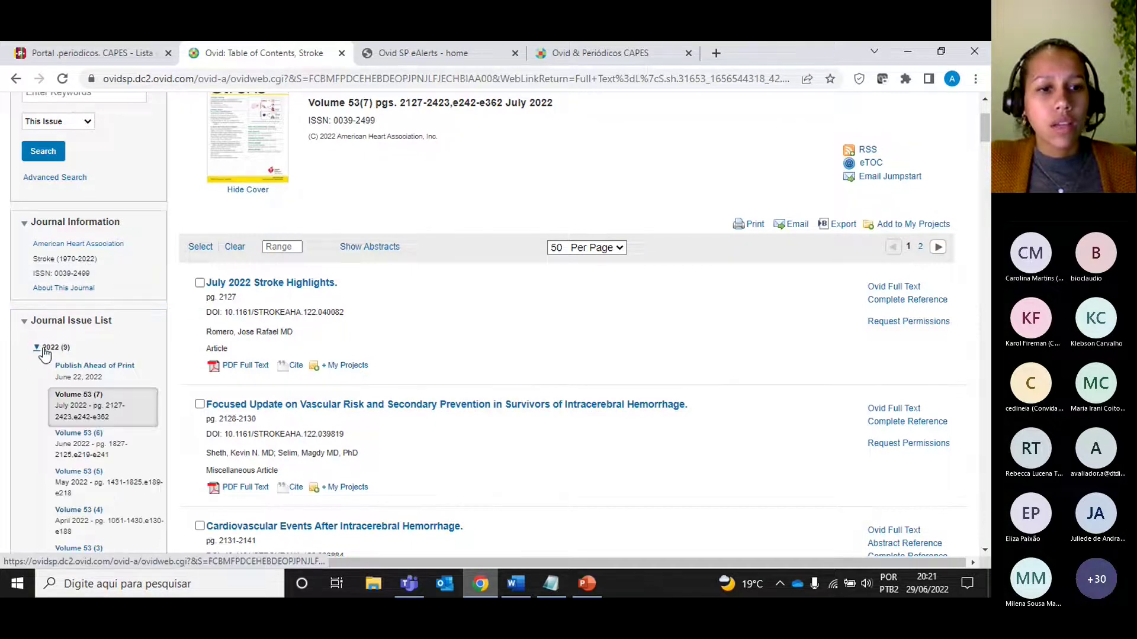
scroll(98, 361, down, 1)
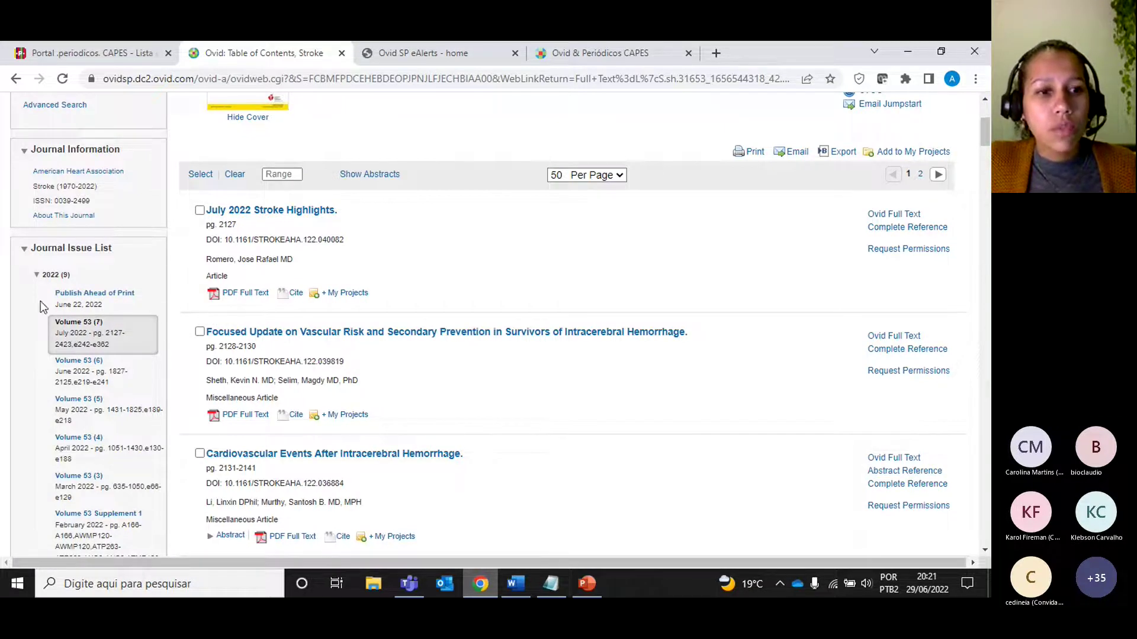
click(56, 277)
scroll(55, 283, down, 2)
scroll(56, 283, down, 15)
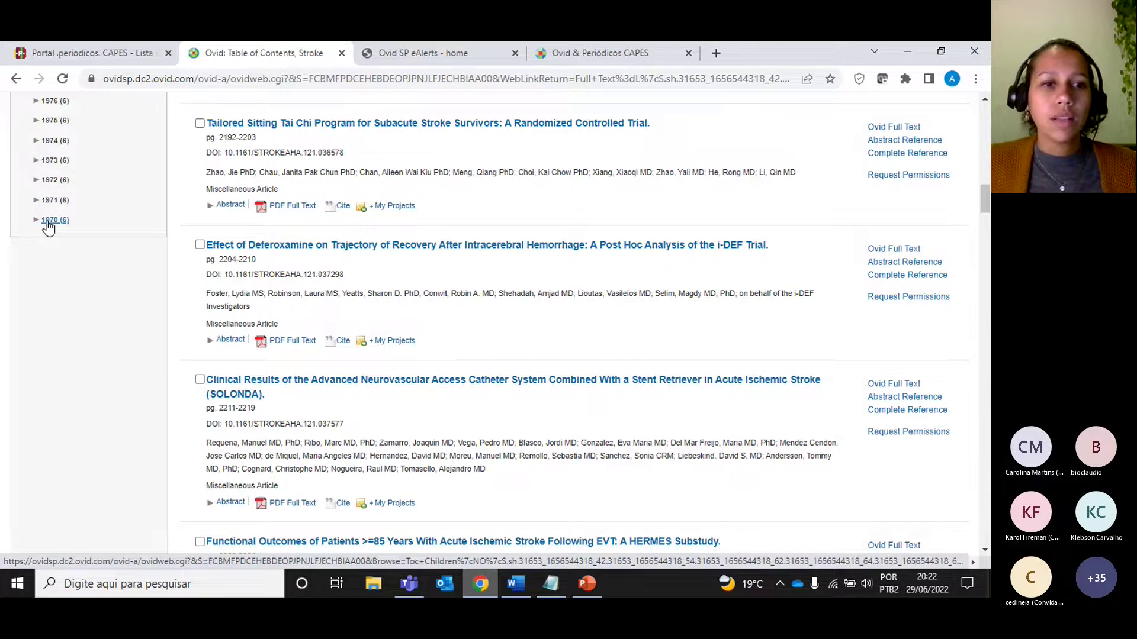
Leave the Stroke issue for Ovid's main search page and open the Basic Search form
scroll(133, 211, up, 20)
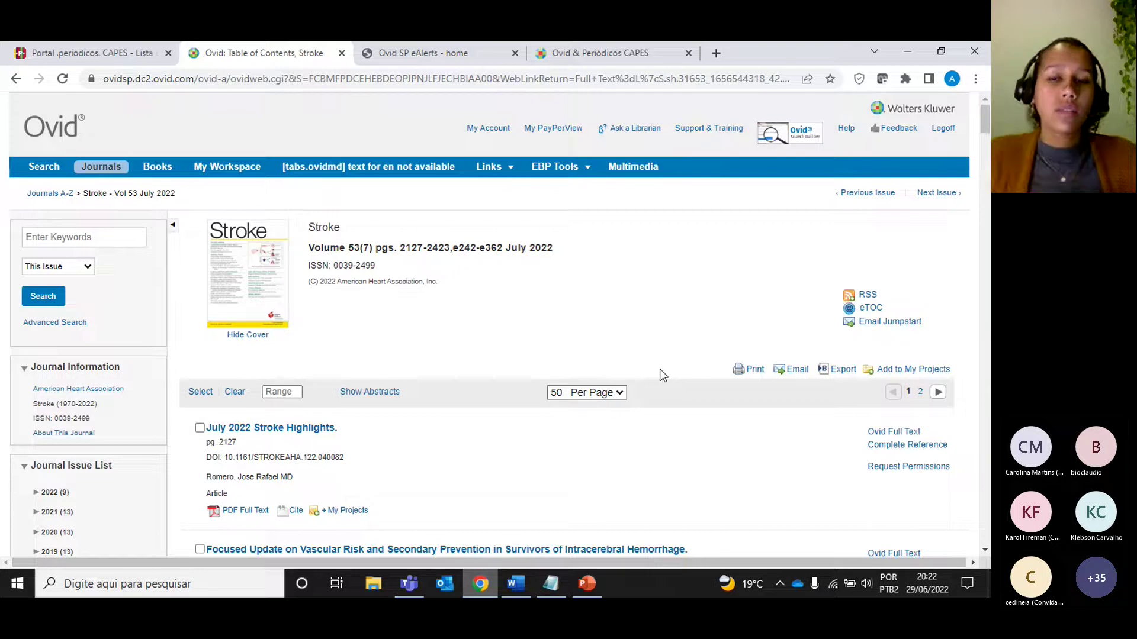
click(45, 167)
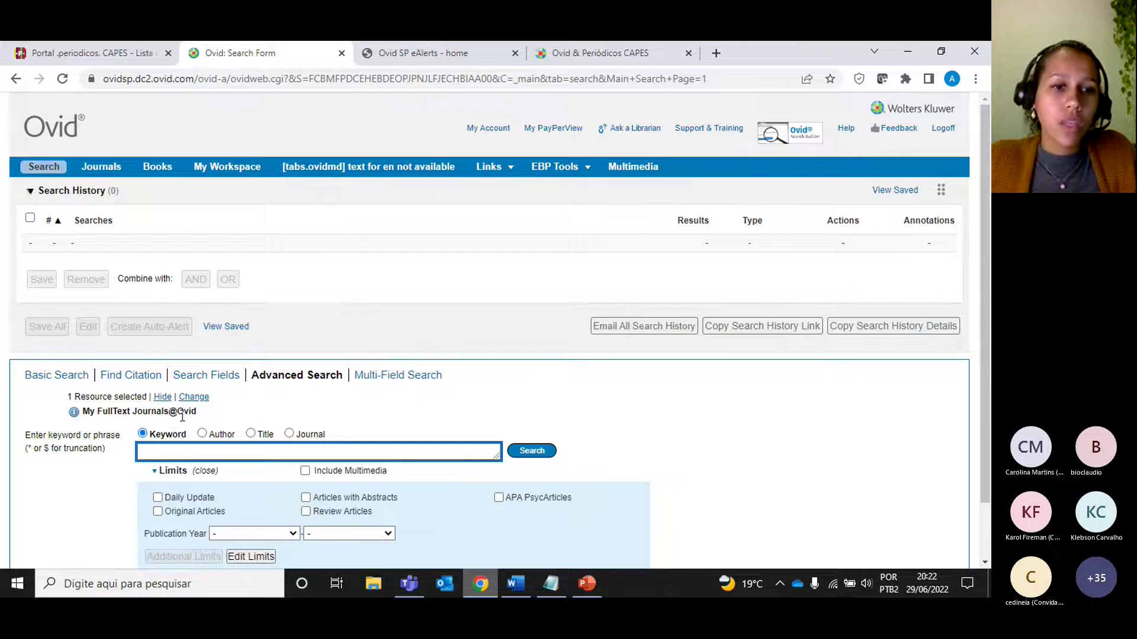
scroll(180, 418, down, 2)
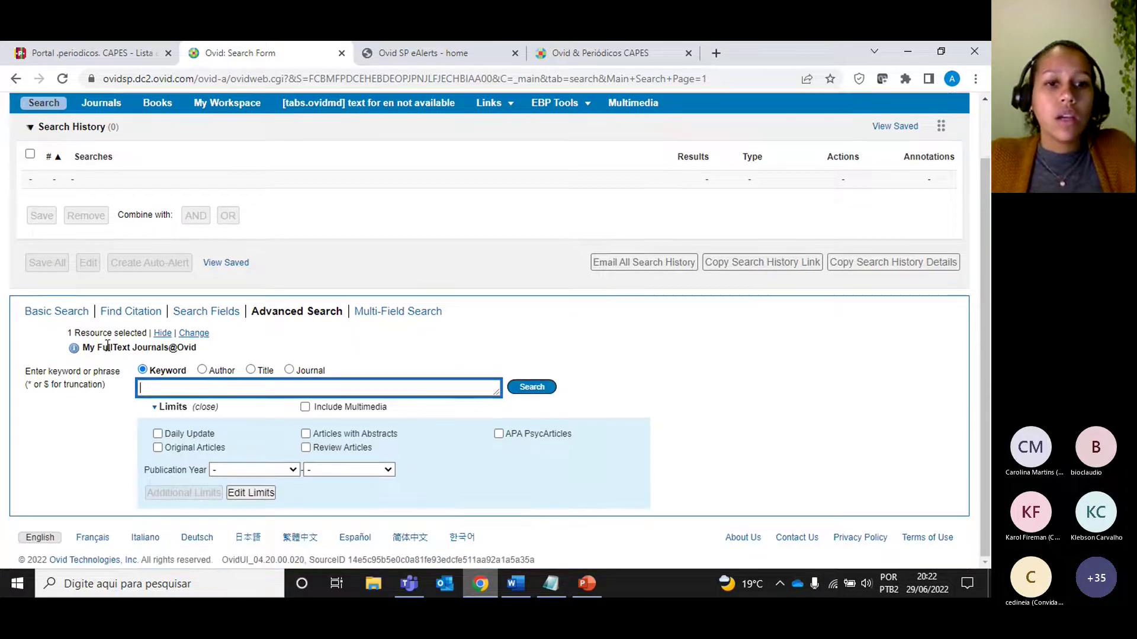
click(68, 315)
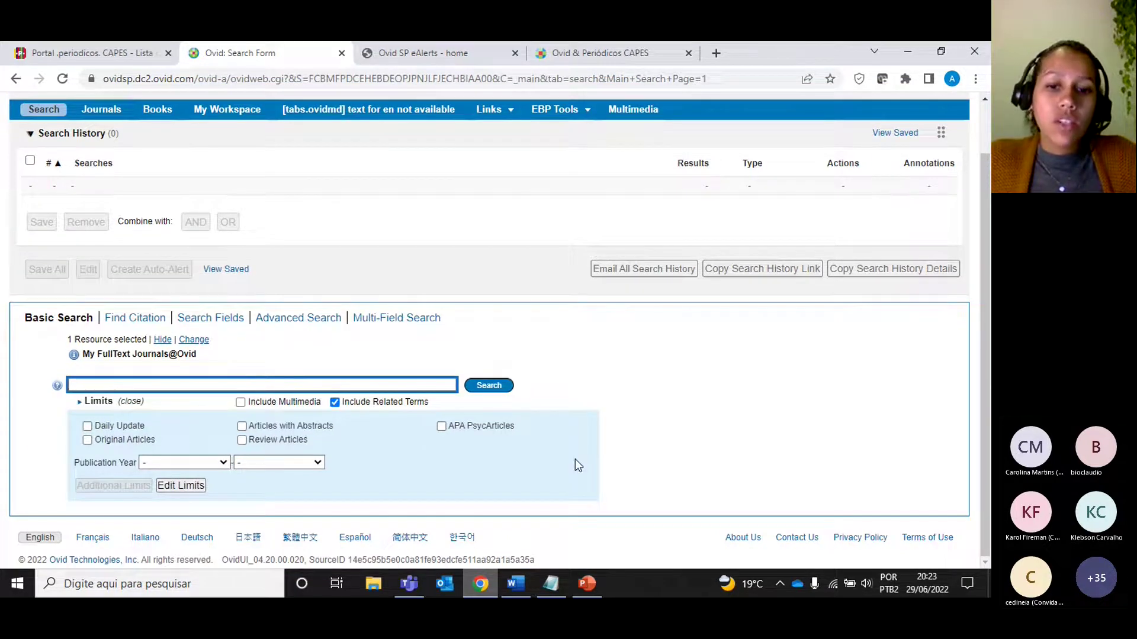
Switch to the structured searching form in Word and copy the research question "Post covid Syndrome in non-hospitalized adults and young adults"
click(520, 583)
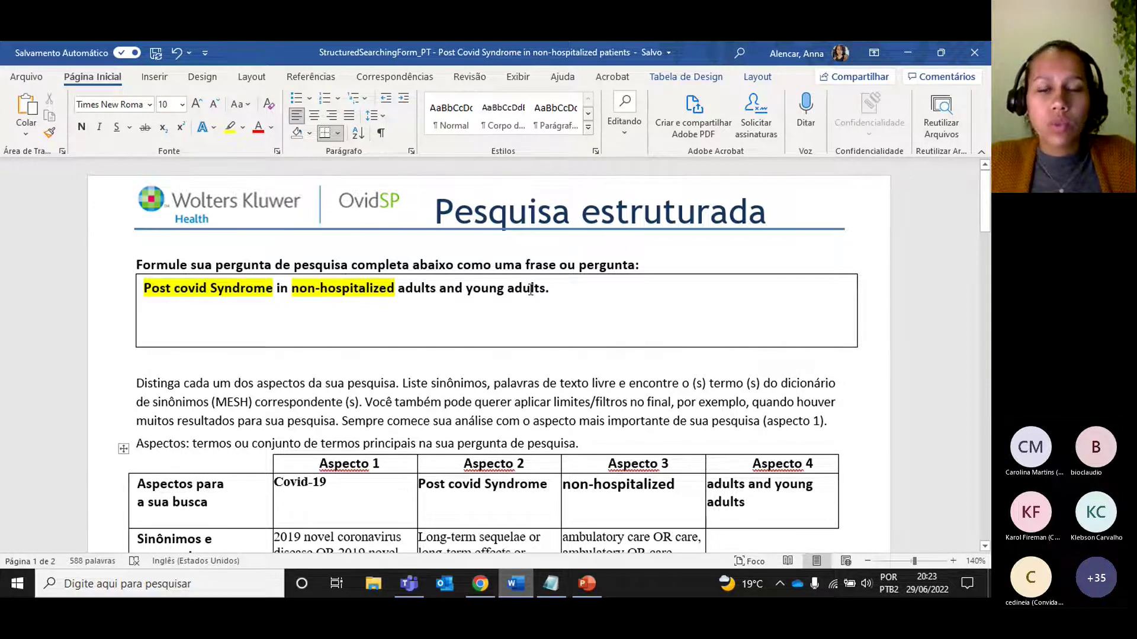
click(320, 297)
scroll(321, 297, down, 3)
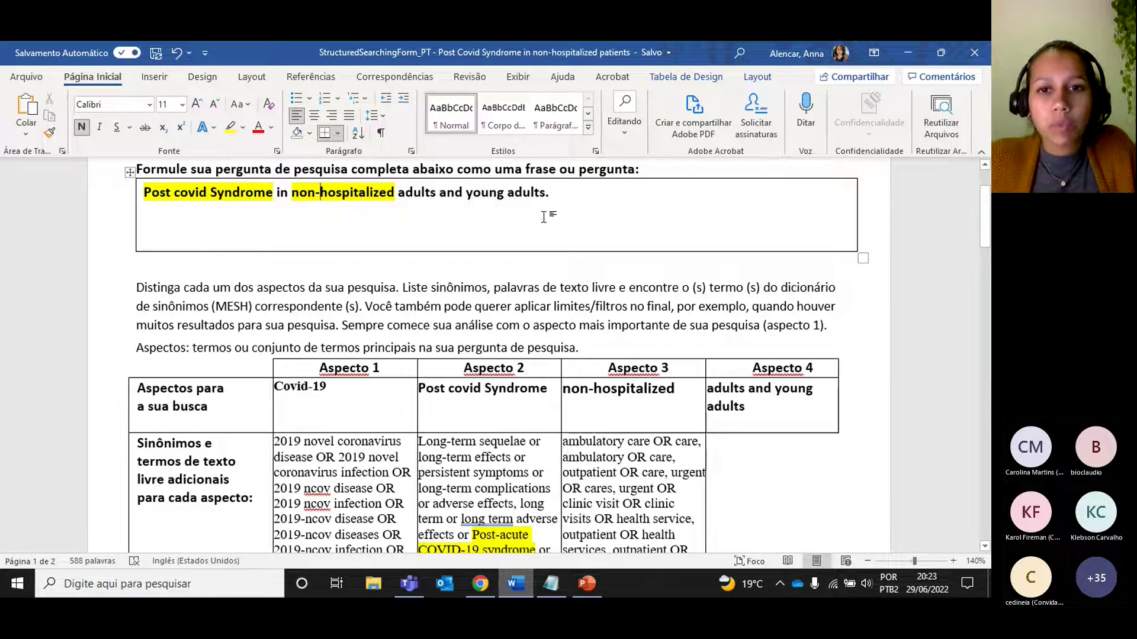
drag(546, 193, 146, 207)
key(ctrl+c)
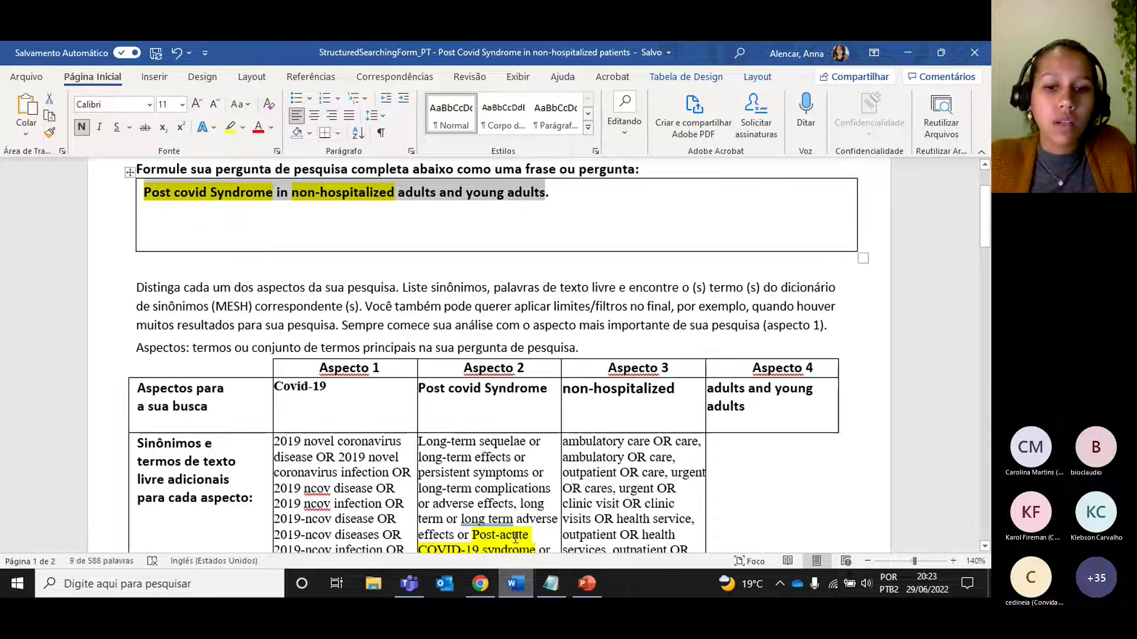
Switch back to Ovid in Chrome and run a basic search for "Post covid Syndrome in non-hospitalized adults and young adults" with related terms included
click(480, 584)
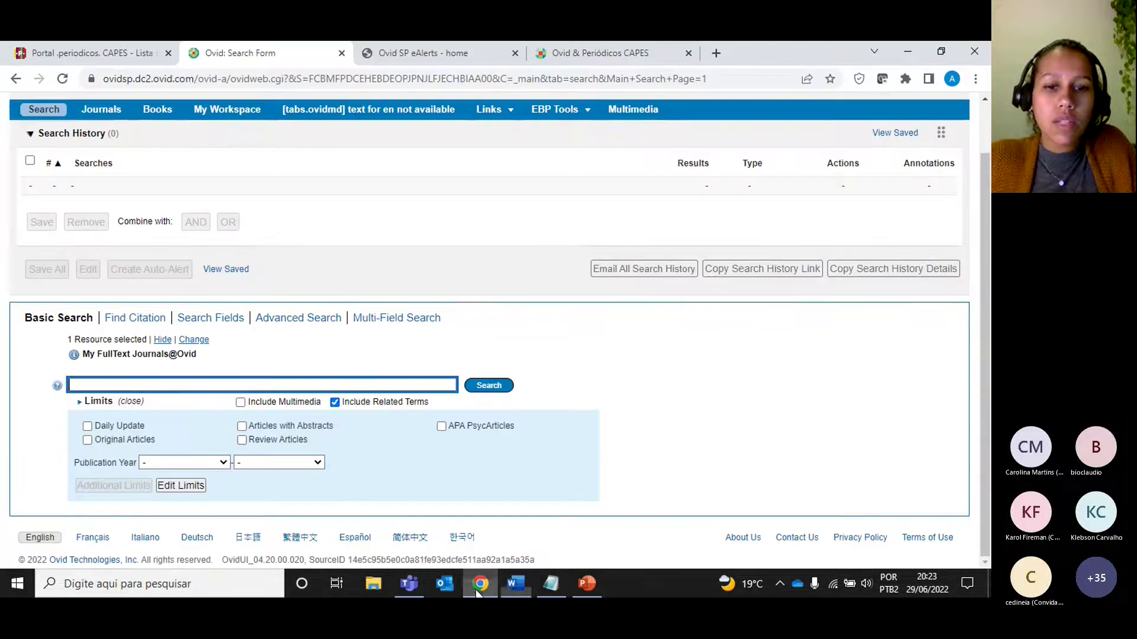
click(335, 386)
key(ctrl+v)
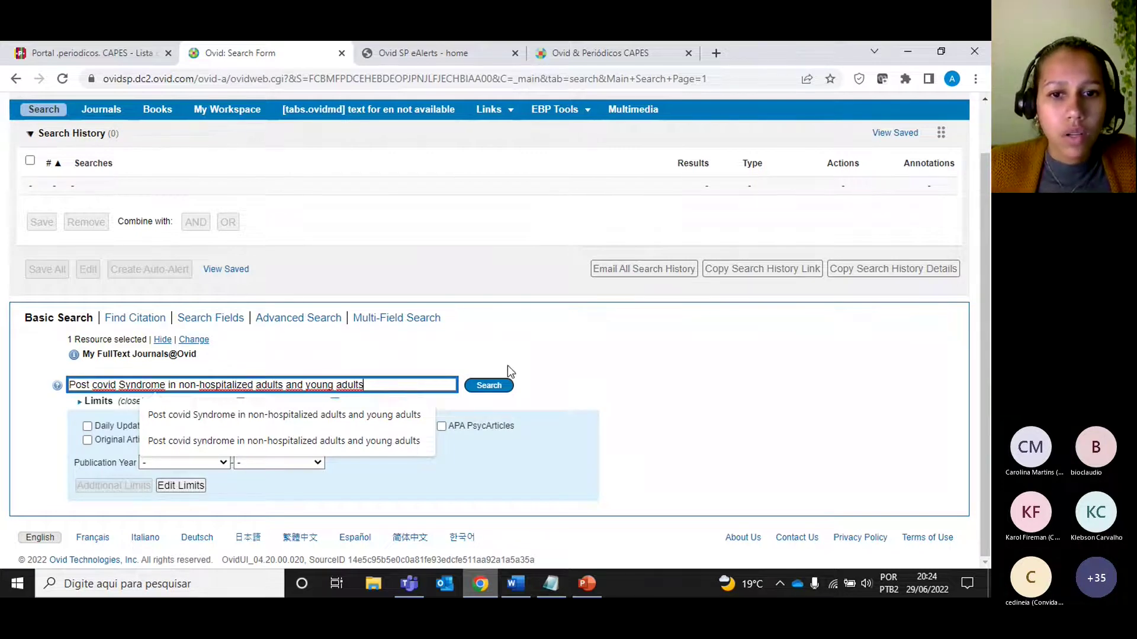
click(494, 385)
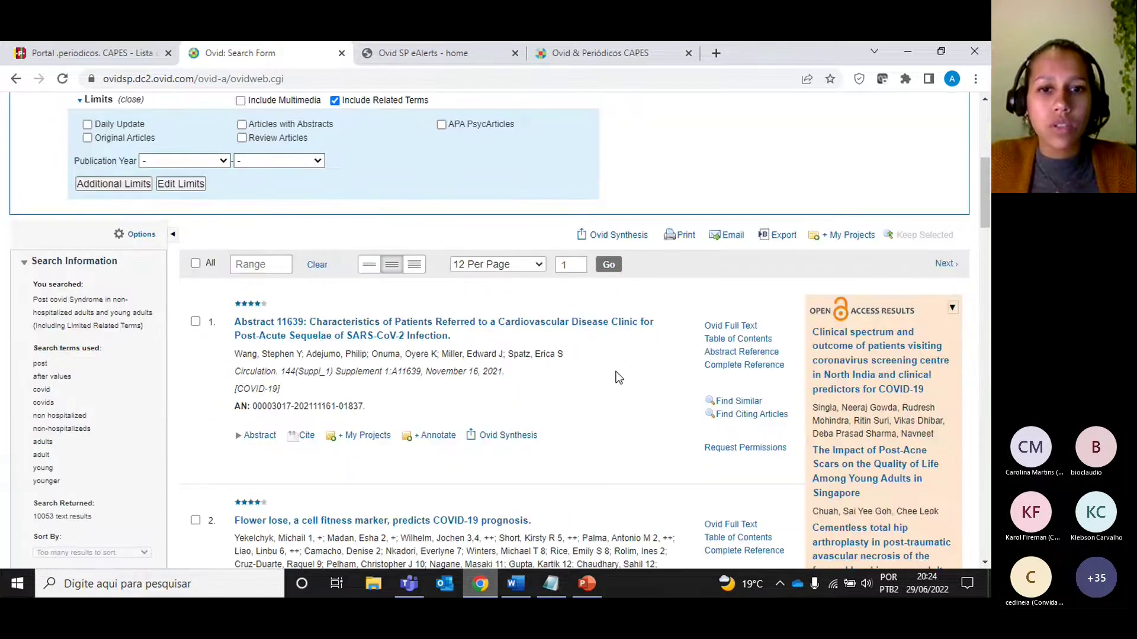
Look over the search results and filters, and expand the first result's abstract to read its highlighted search terms
scroll(379, 398, down, 6)
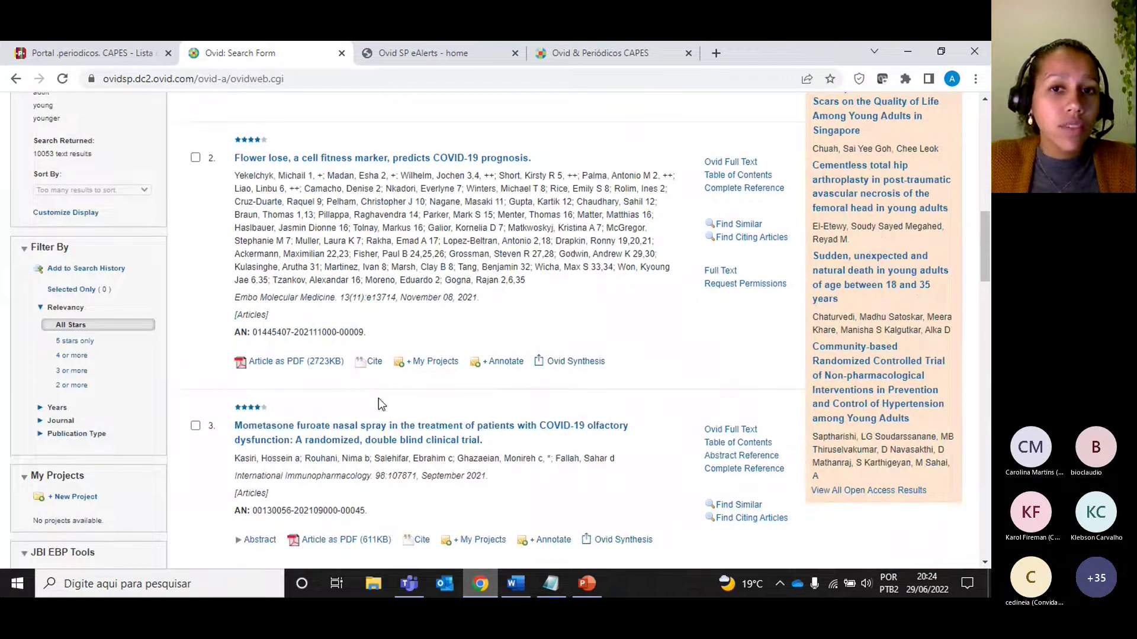
scroll(379, 398, up, 5)
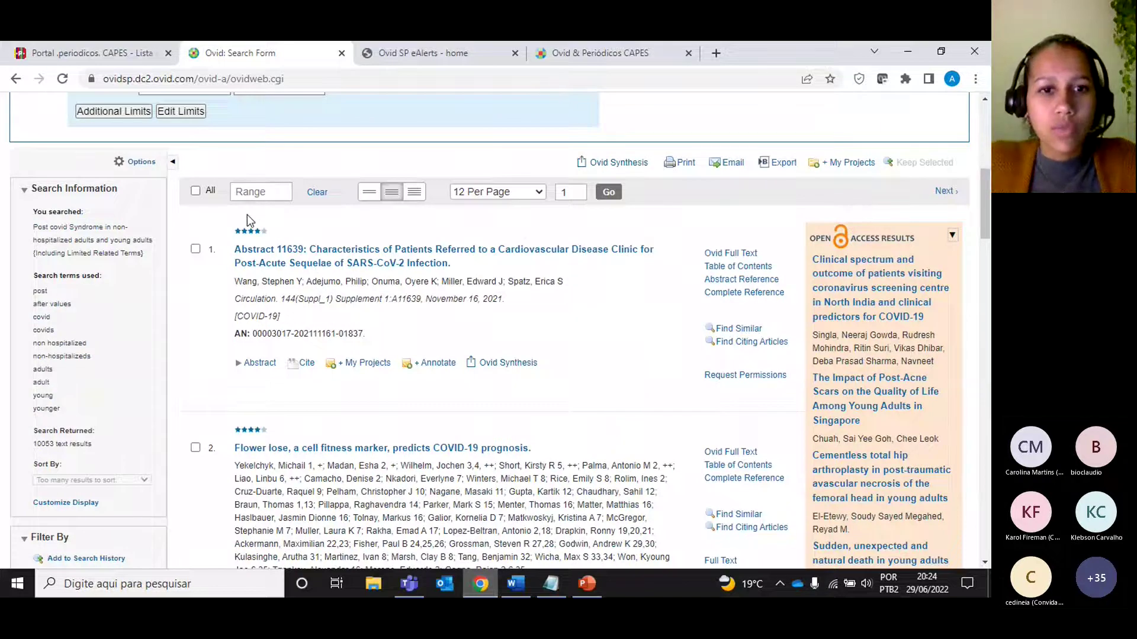
click(248, 363)
scroll(325, 367, down, 2)
scroll(472, 365, down, 1)
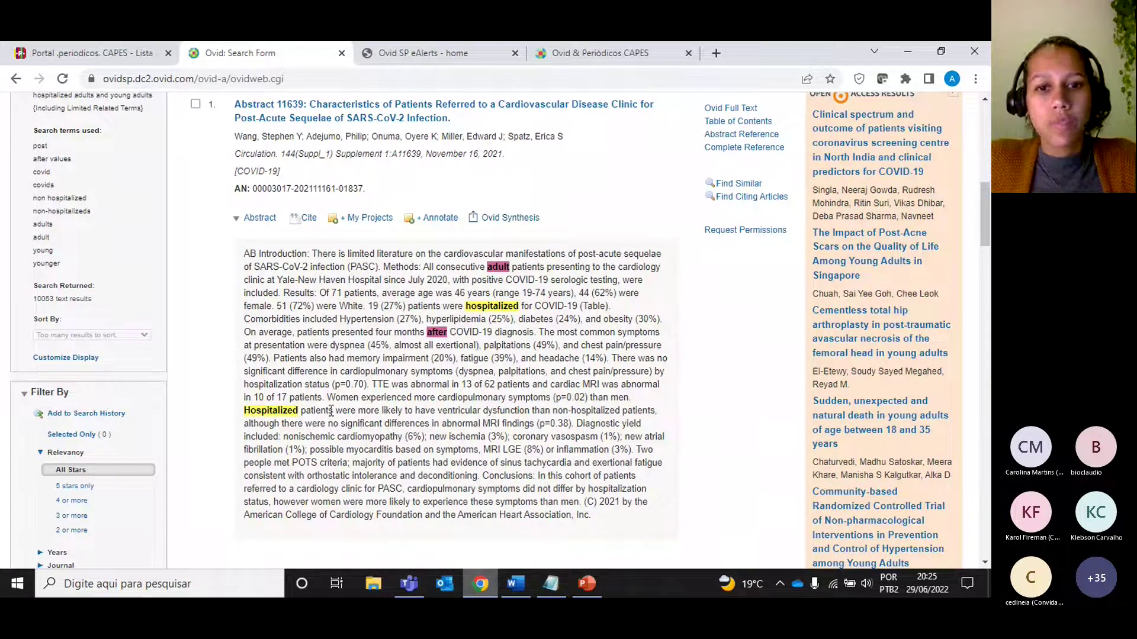
scroll(490, 409, down, 2)
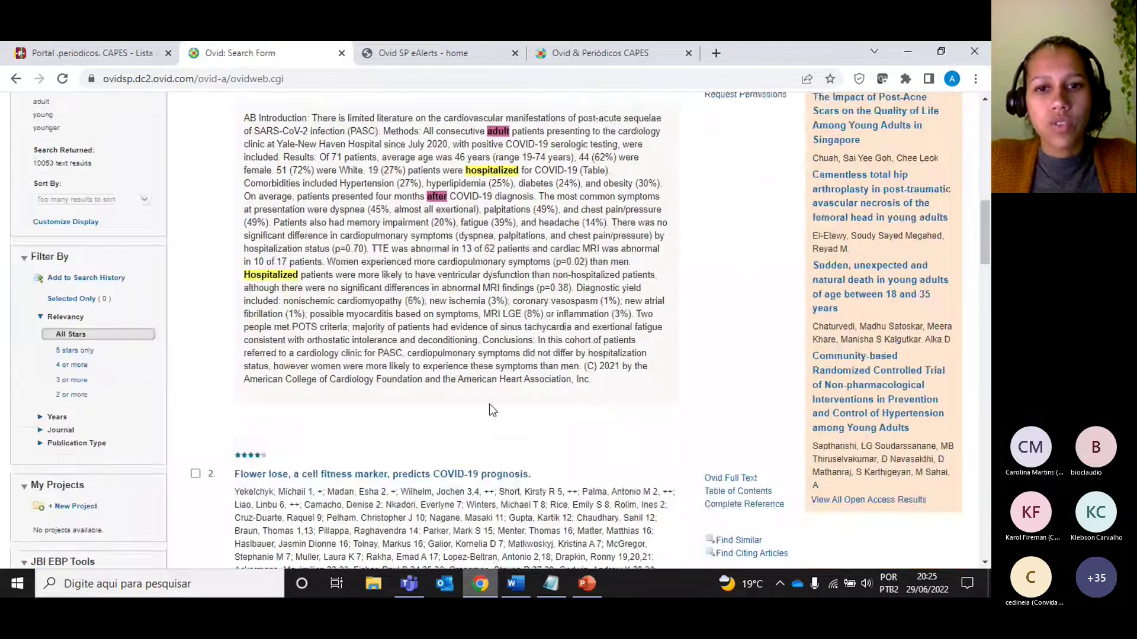
Expand and read the abstract of the third result, on mometasone furoate nasal spray, and return to the search form
scroll(491, 409, down, 2)
scroll(490, 408, down, 1)
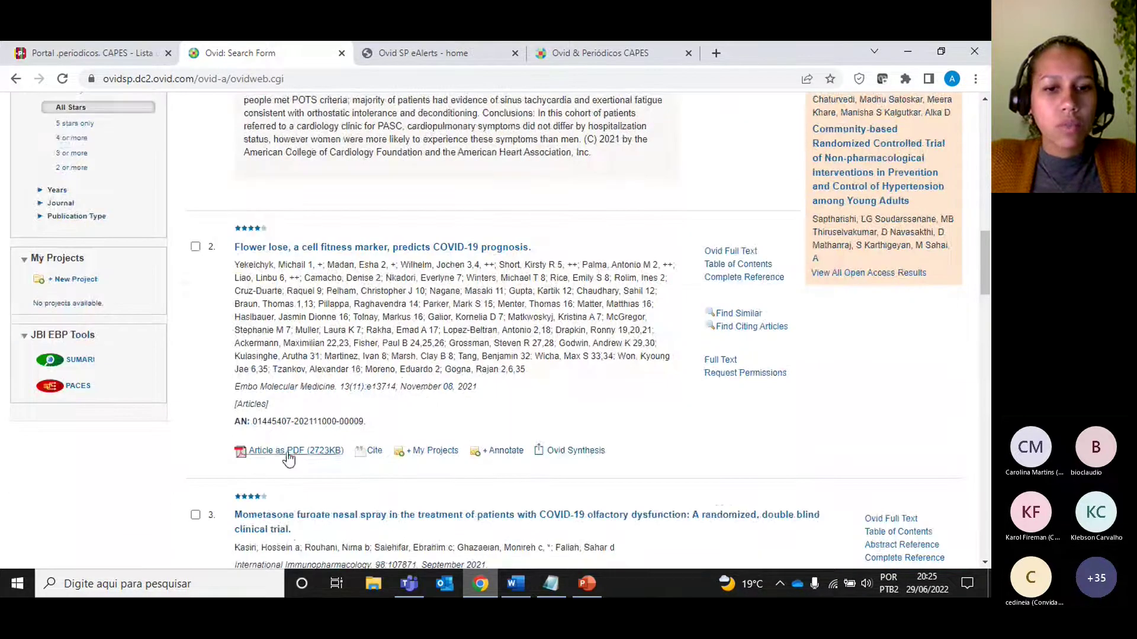
scroll(288, 452, down, 3)
click(239, 412)
scroll(411, 410, down, 3)
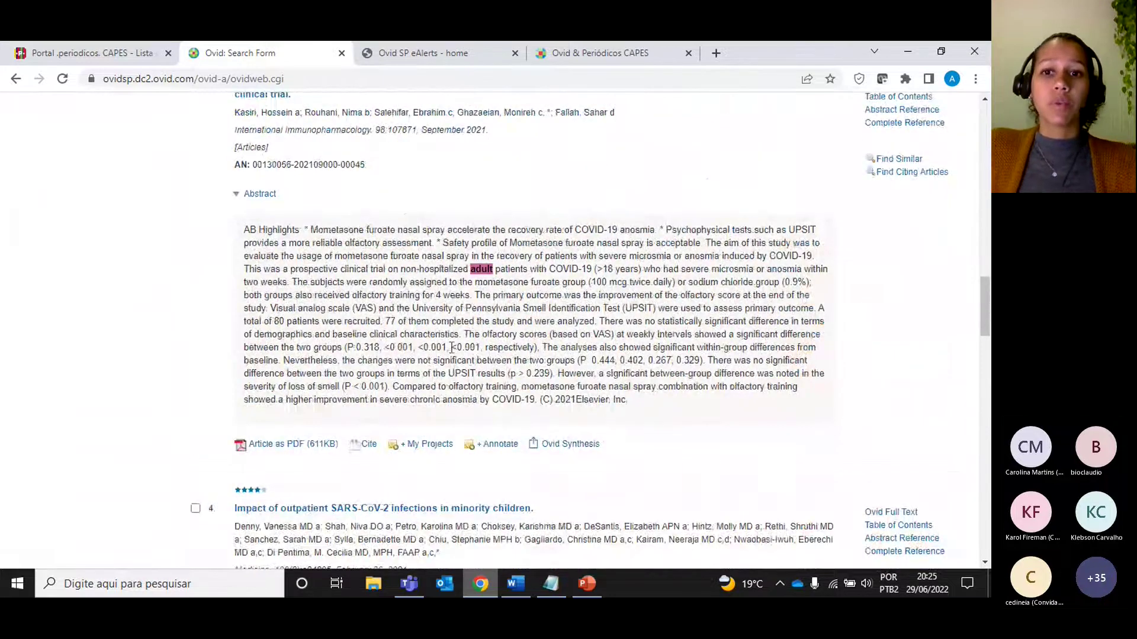
scroll(435, 325, up, 12)
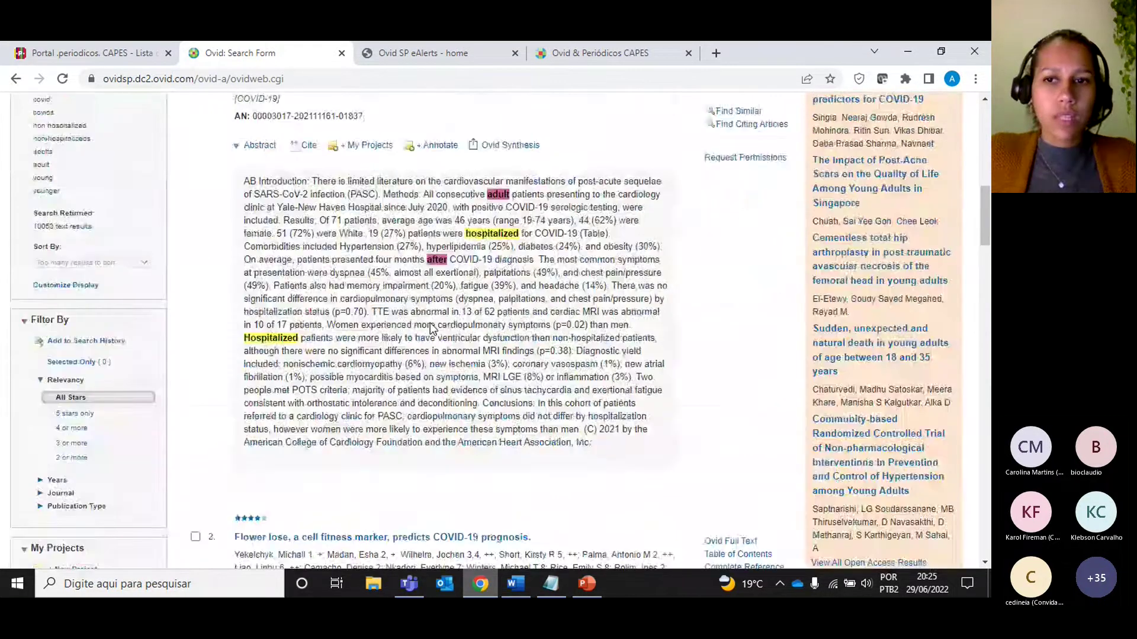
scroll(391, 316, up, 8)
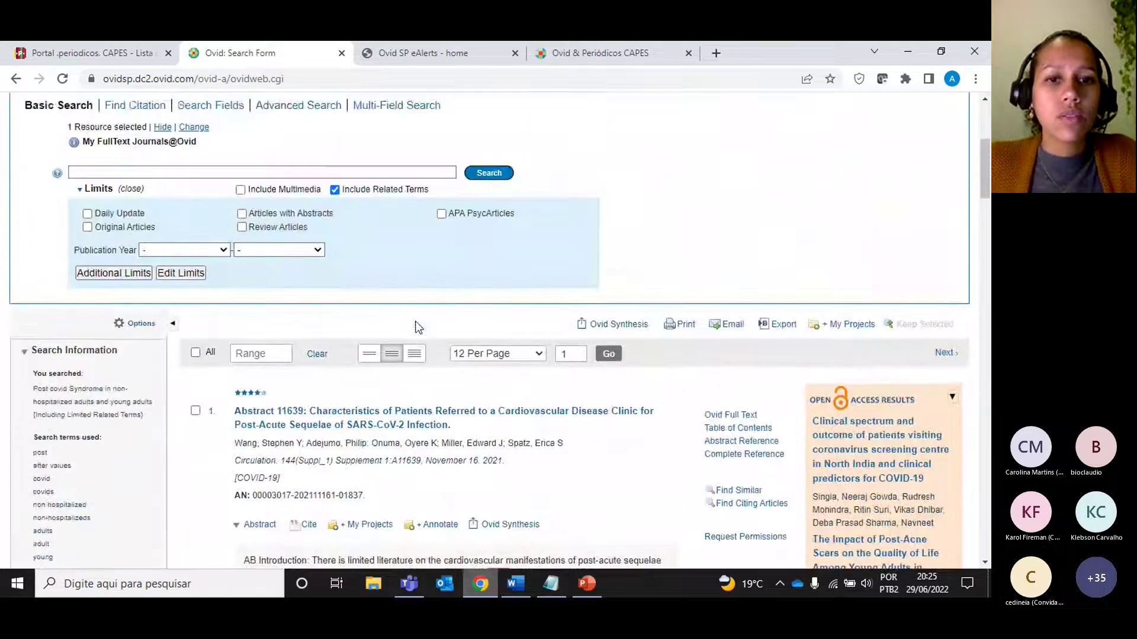
Open the Find Citation form and examine its fields for article title, journal, author, year, publisher, identifier and DOI
scroll(418, 327, down, 2)
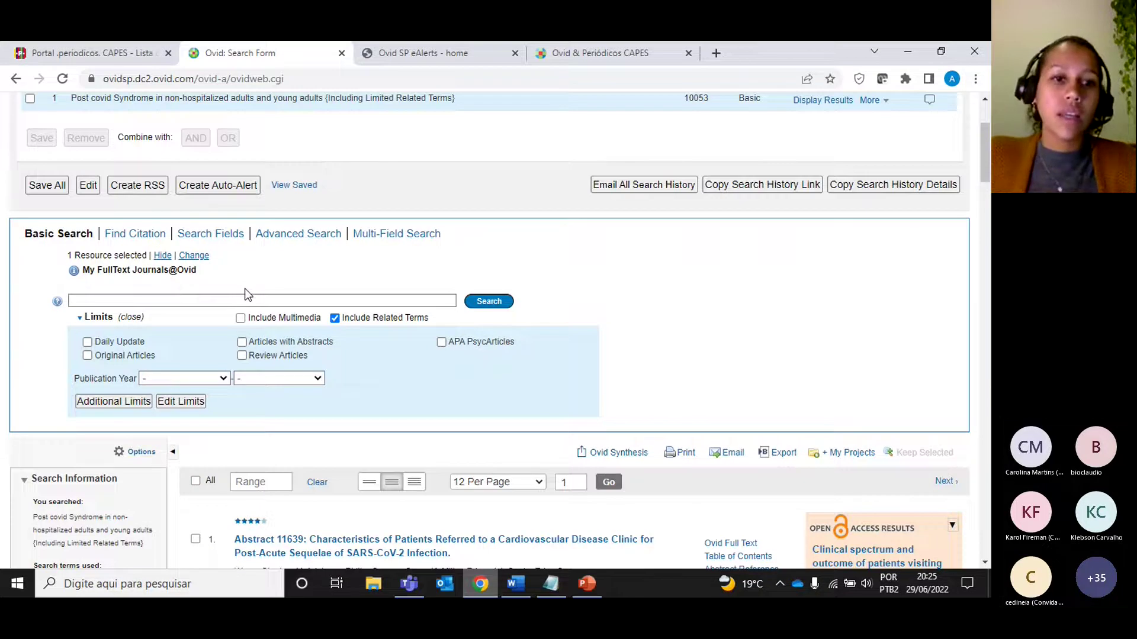
click(138, 238)
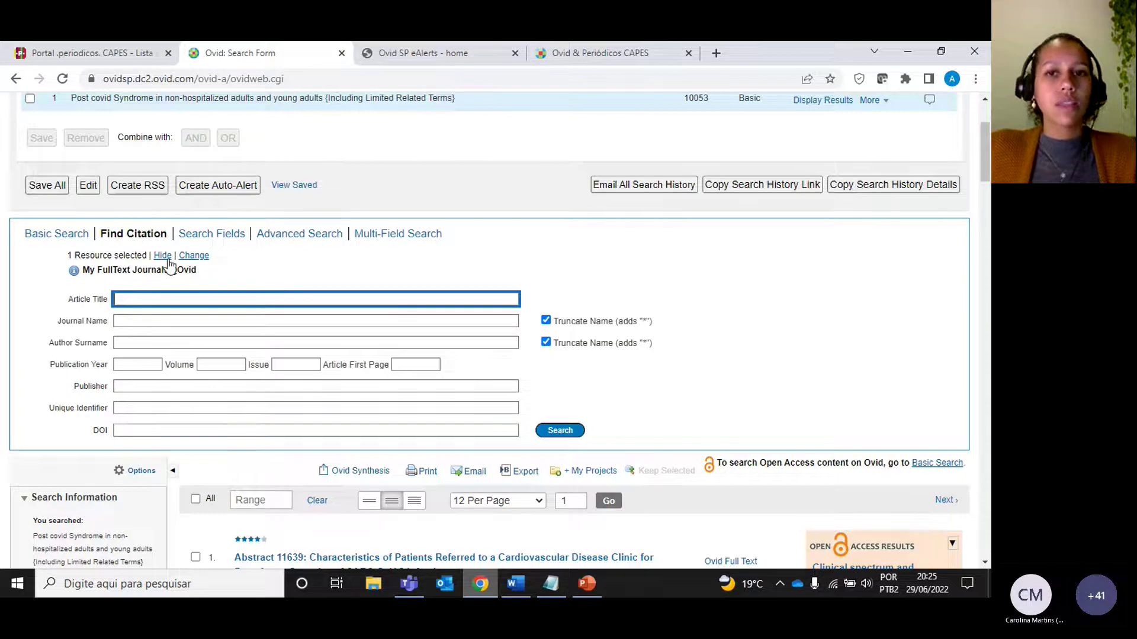
scroll(169, 265, up, 1)
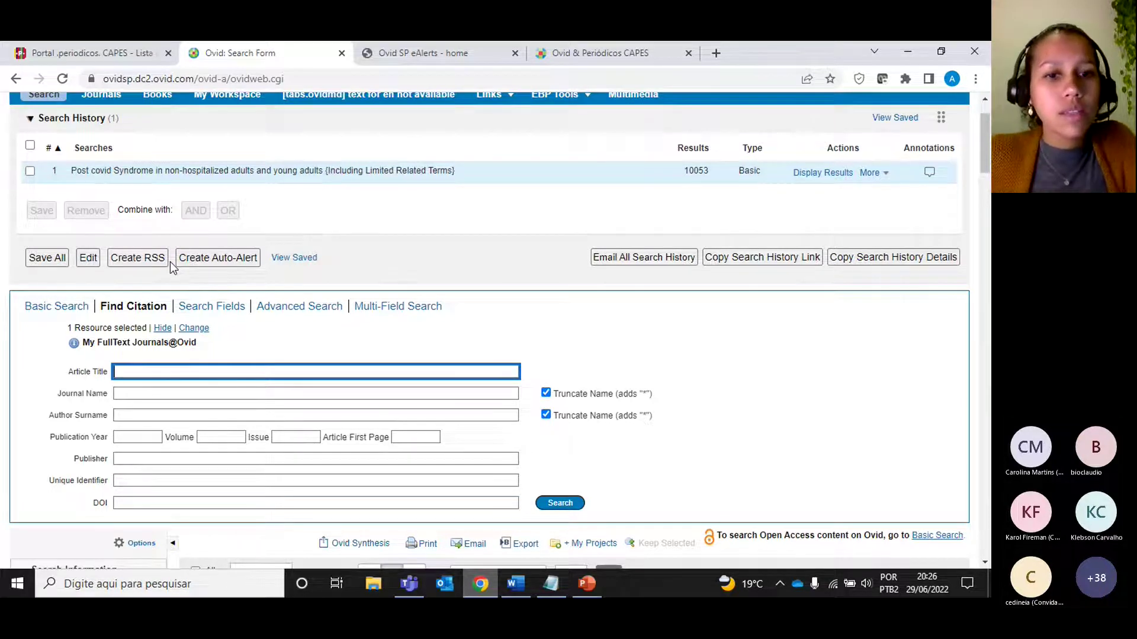
Open the Advanced Search form and remove the Post covid Syndrome search from the search history
click(310, 312)
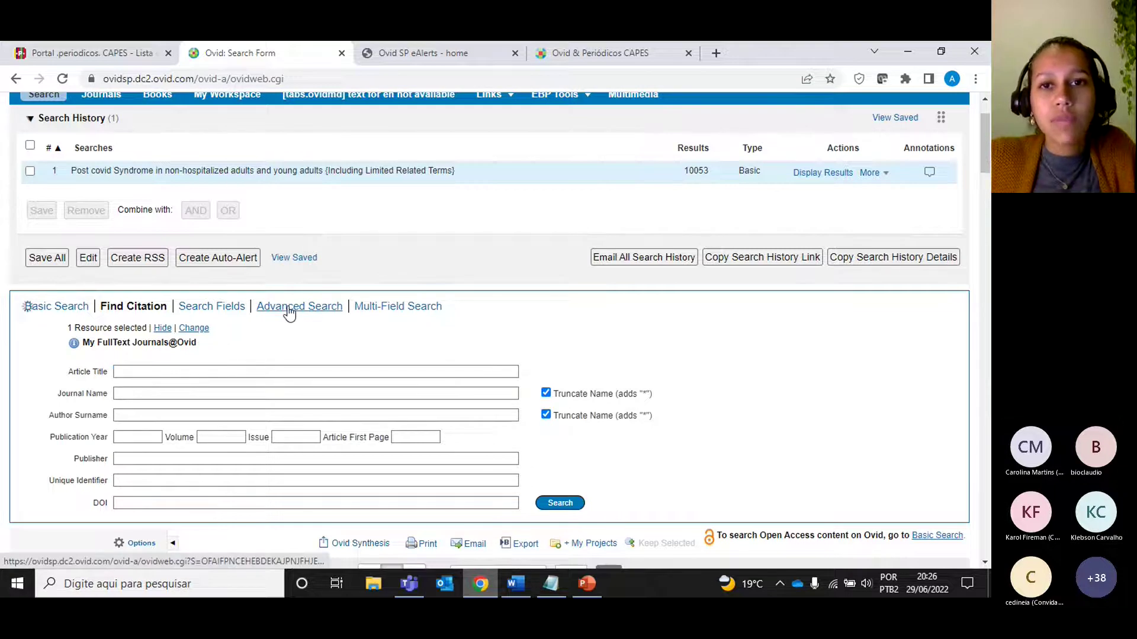
click(30, 172)
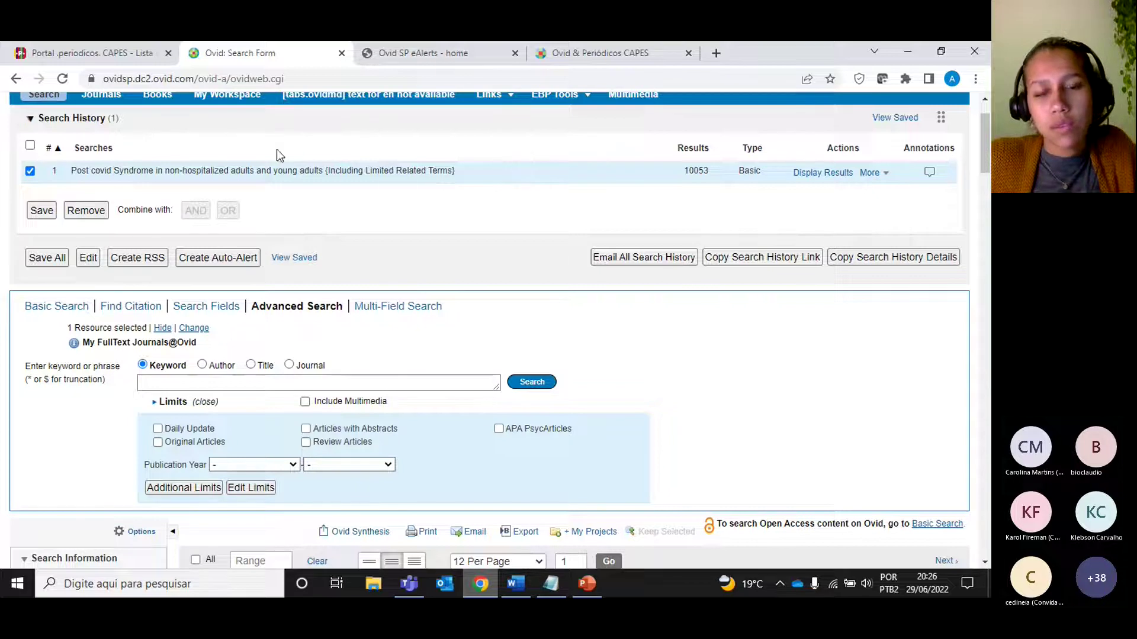
click(80, 214)
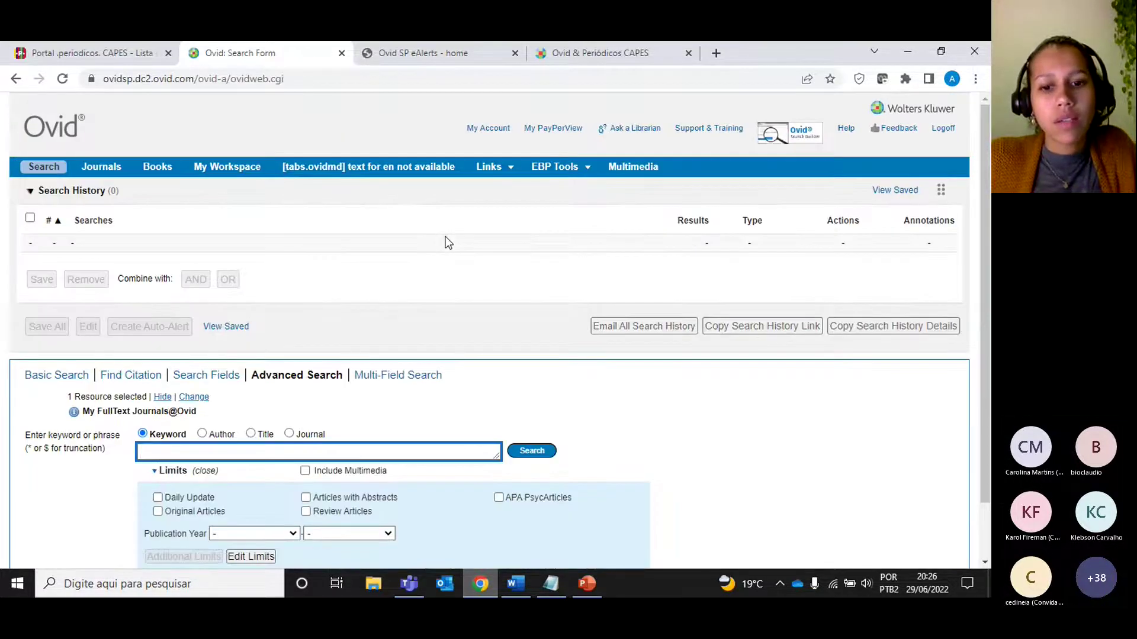
Switch to the structured searching form in Word and review the table of four search aspects and their synonyms
click(513, 585)
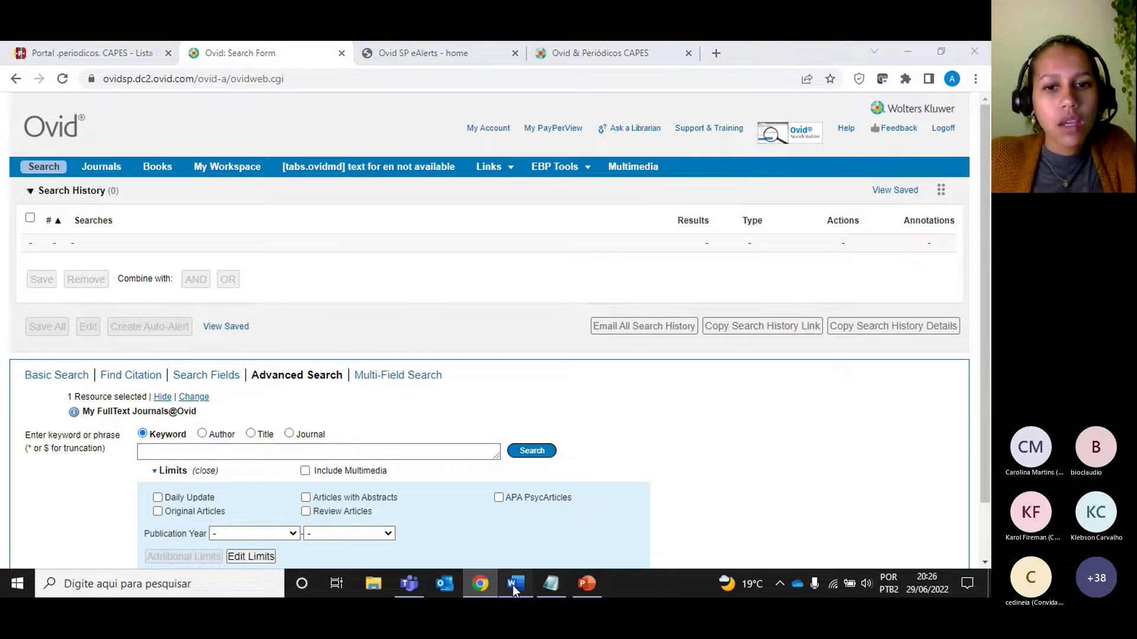
scroll(462, 502, down, 2)
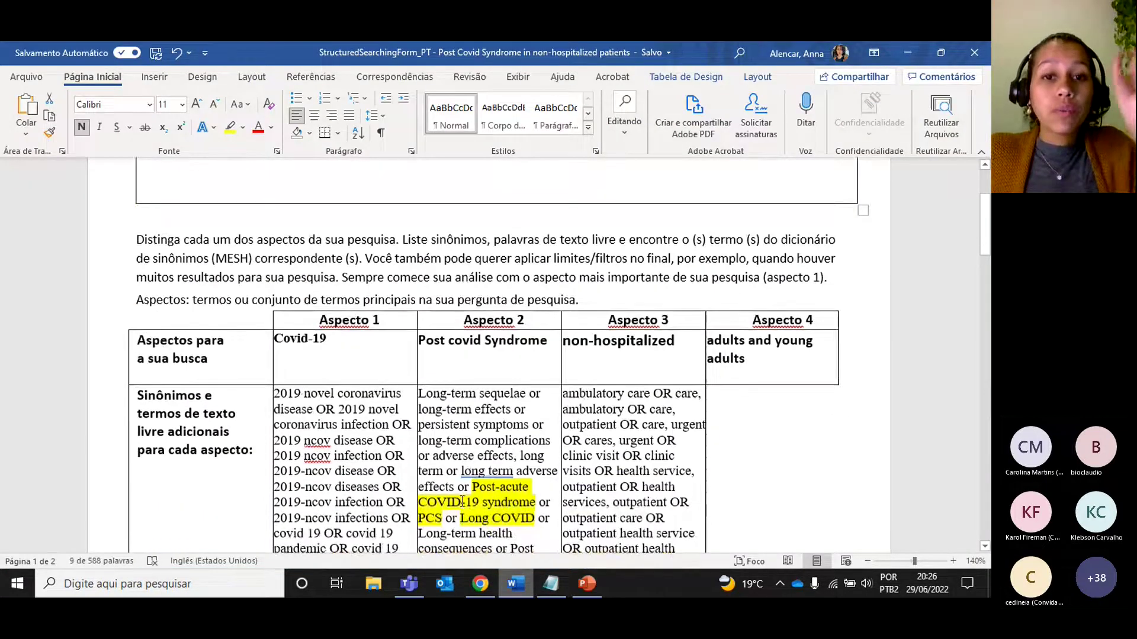
scroll(462, 502, down, 1)
click(349, 302)
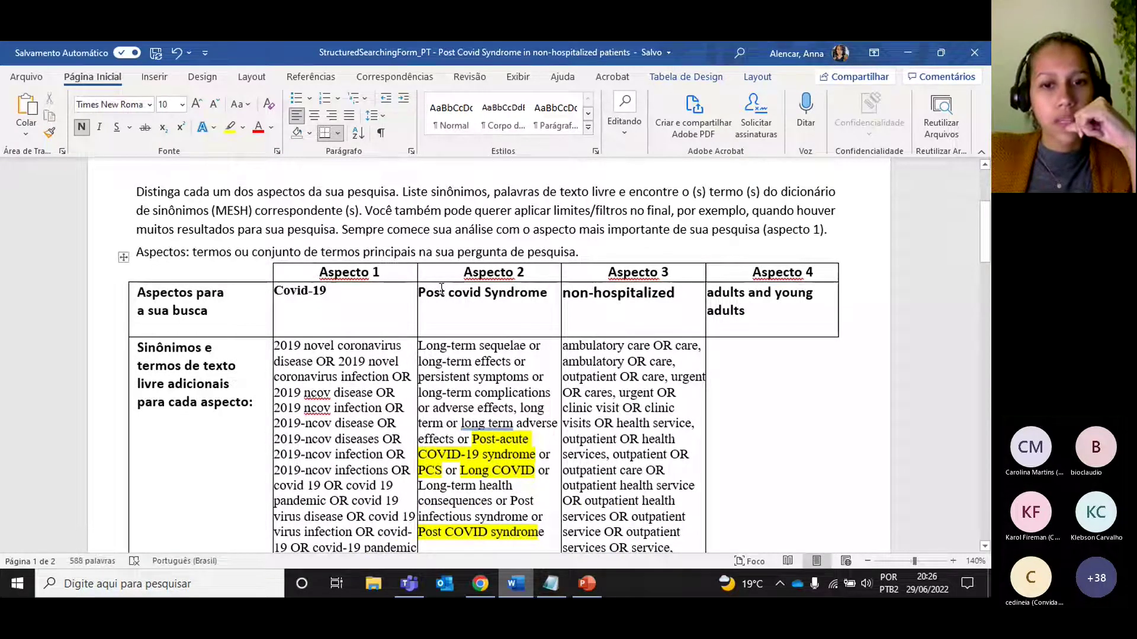
scroll(441, 289, down, 1)
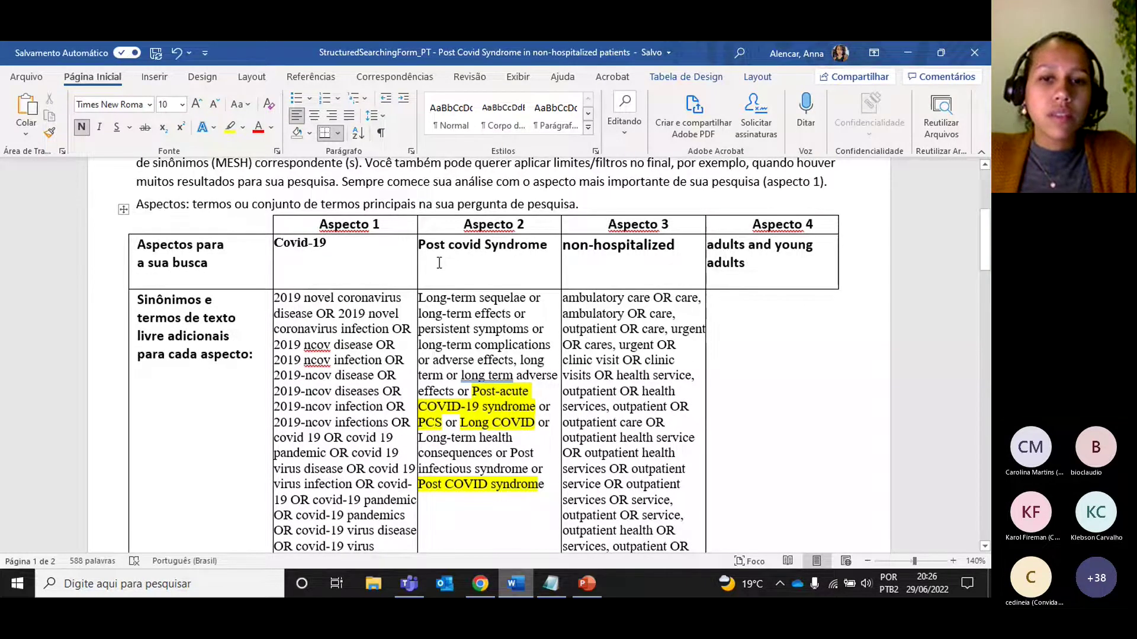
Colour the words "sinônimos (MESH" red in the thesaurus-terms row label of the aspects table
scroll(440, 263, down, 10)
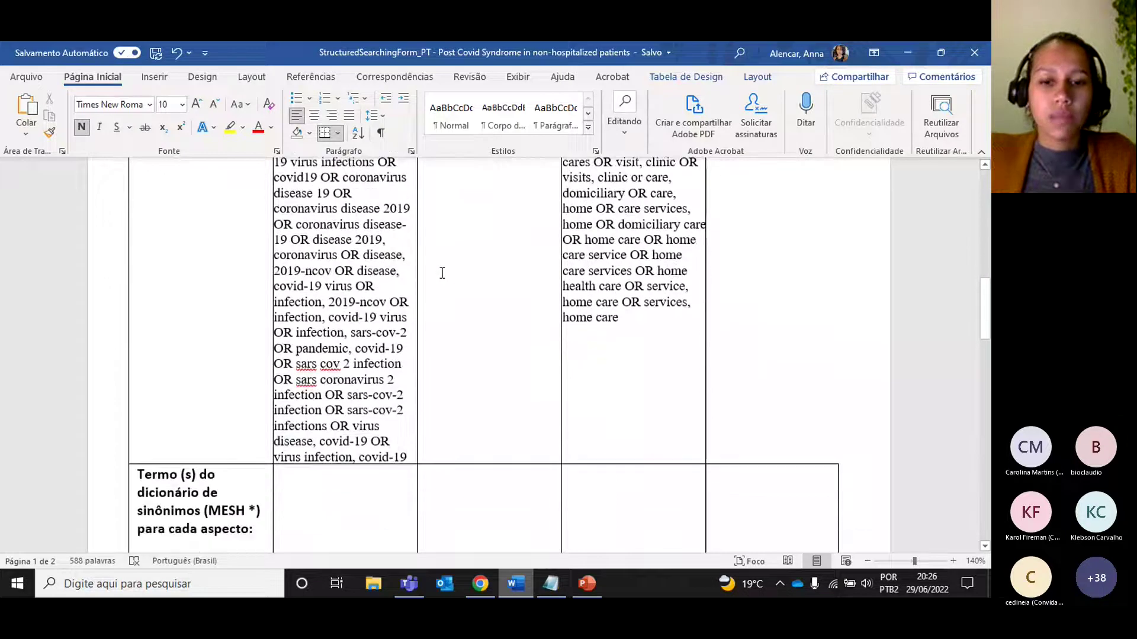
scroll(442, 272, down, 2)
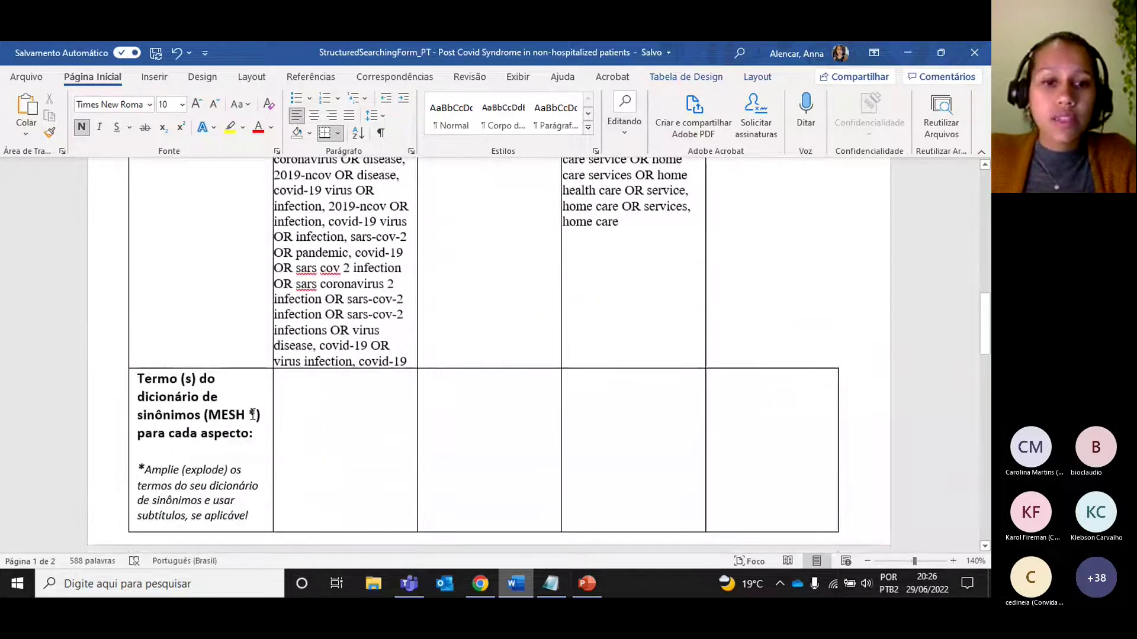
drag(253, 414, 137, 415)
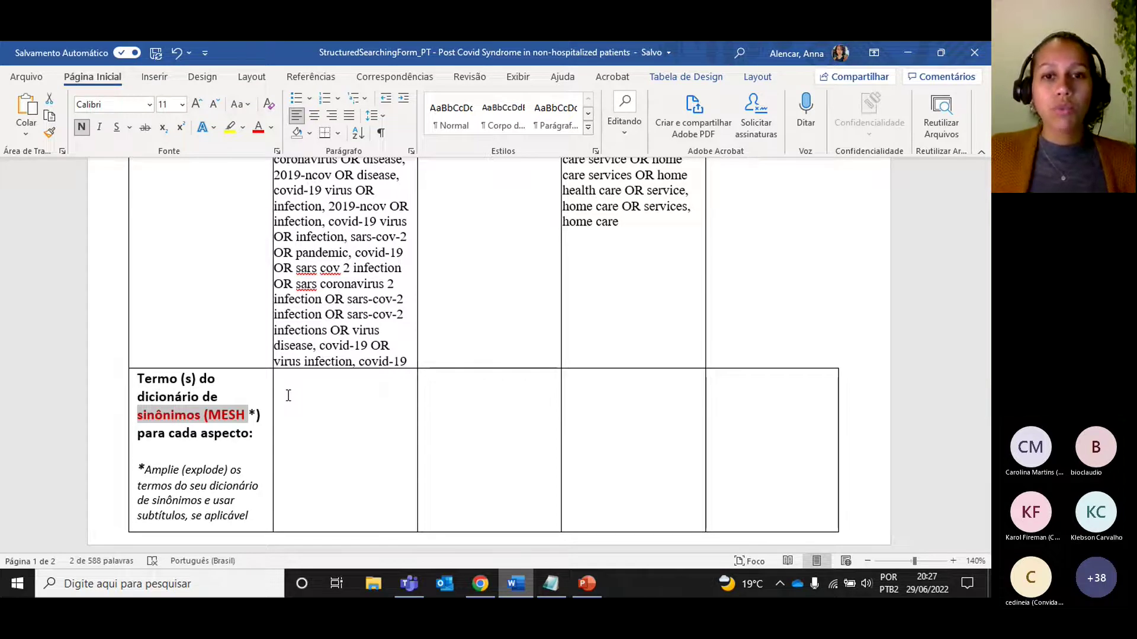
Widen the Aspecto 1 column slightly by shifting its border with the row-label column
scroll(252, 453, up, 3)
scroll(252, 453, up, 10)
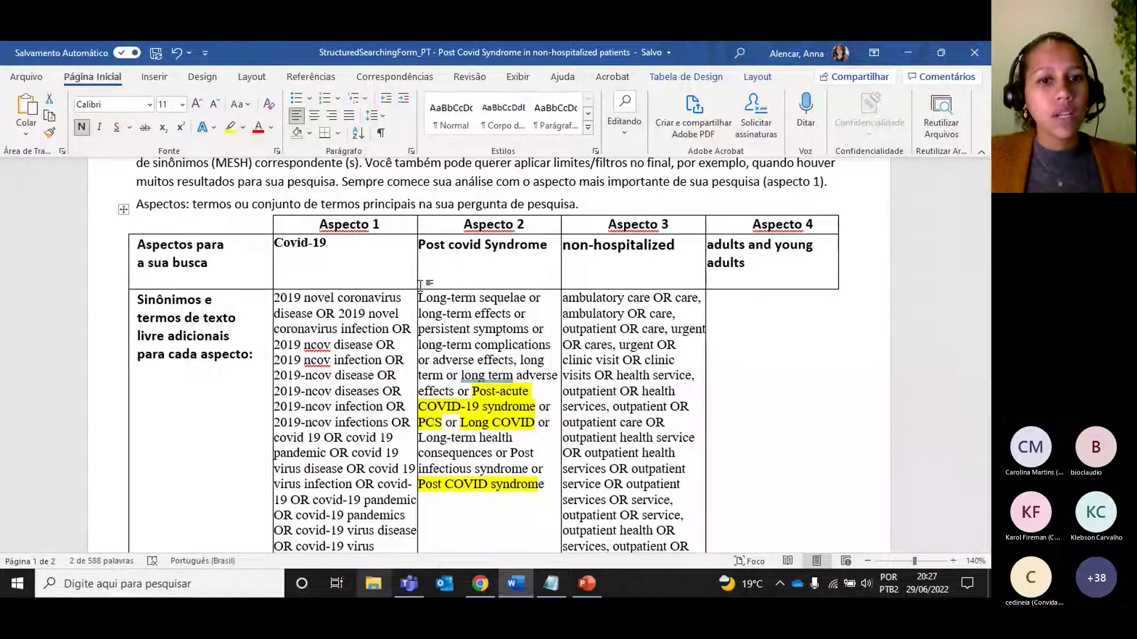
drag(273, 299, 264, 299)
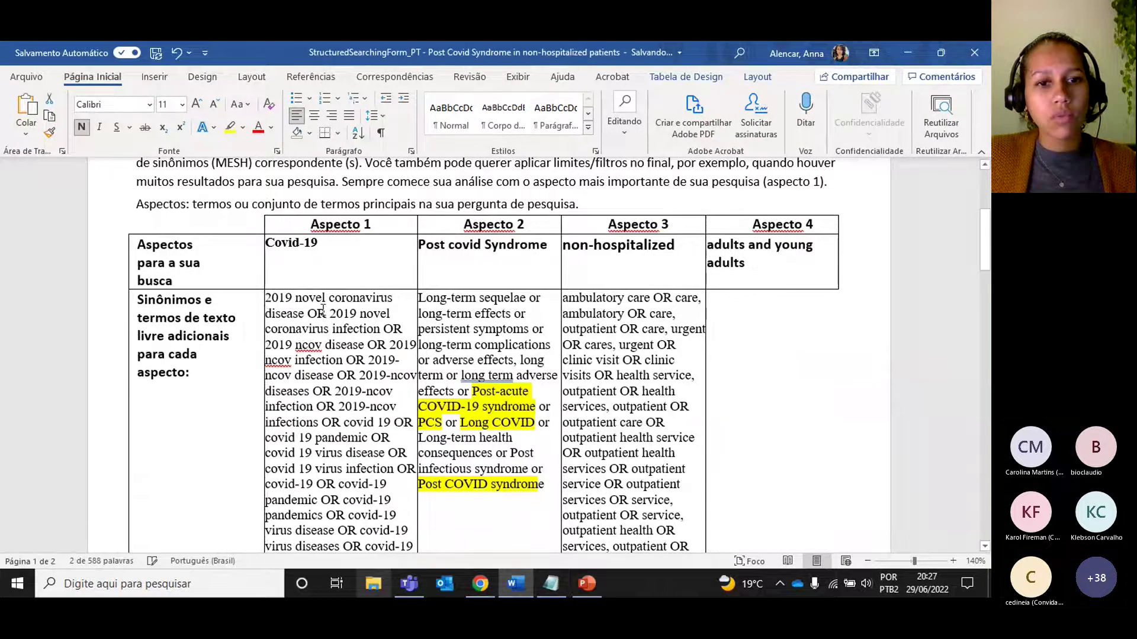
Go through the Covid-19 synonyms under Aspecto 1 and select the OR after "virus infections"
scroll(323, 309, down, 3)
click(323, 309)
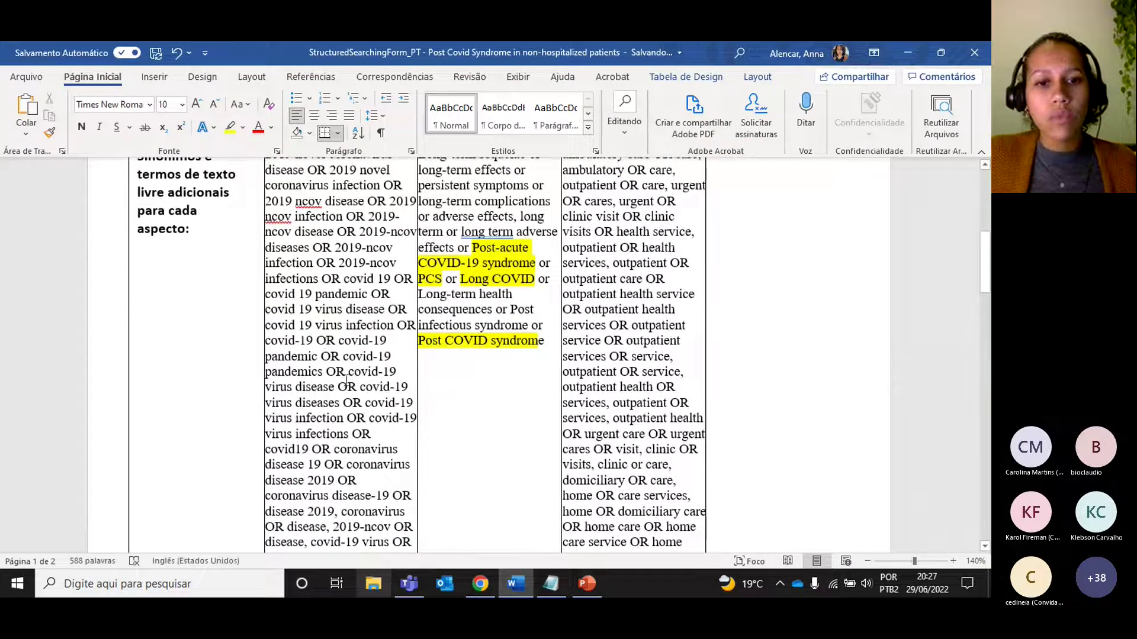
scroll(346, 379, down, 3)
double_click(362, 290)
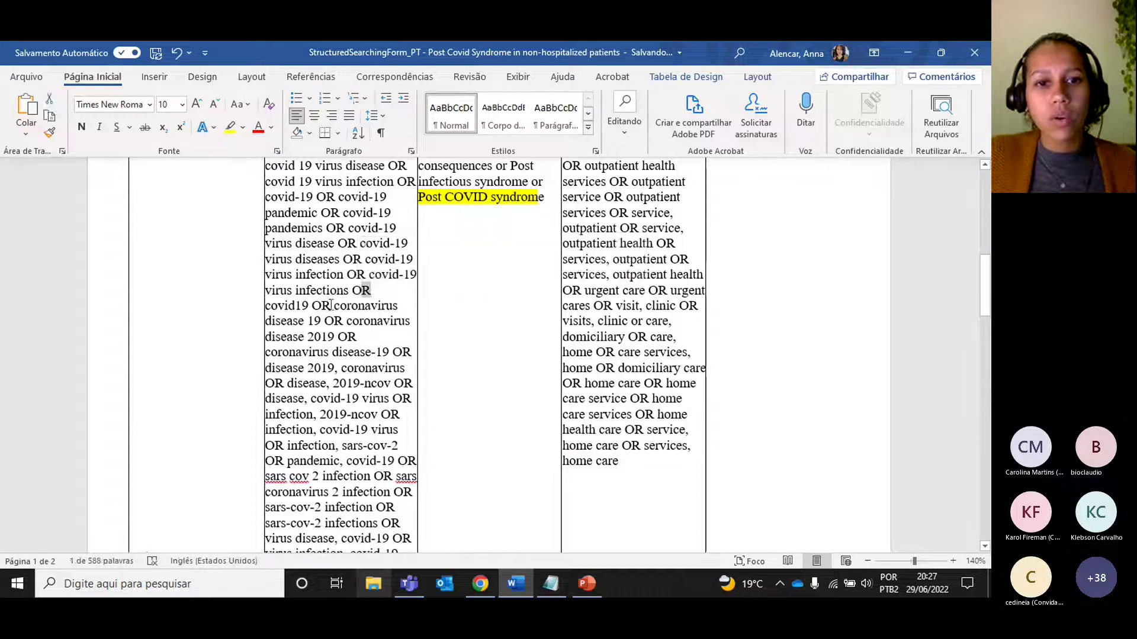
Go through the remaining Covid-19 synonyms under Aspecto 1, pointing out the OR after "covid19"
double_click(323, 306)
scroll(350, 391, down, 2)
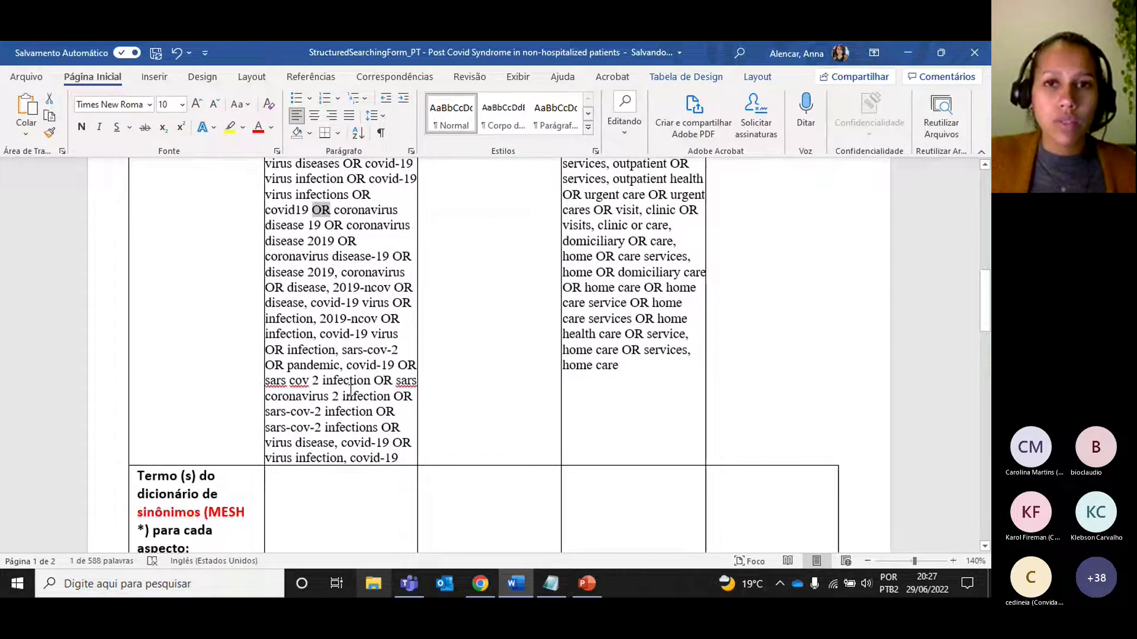
scroll(351, 389, up, 5)
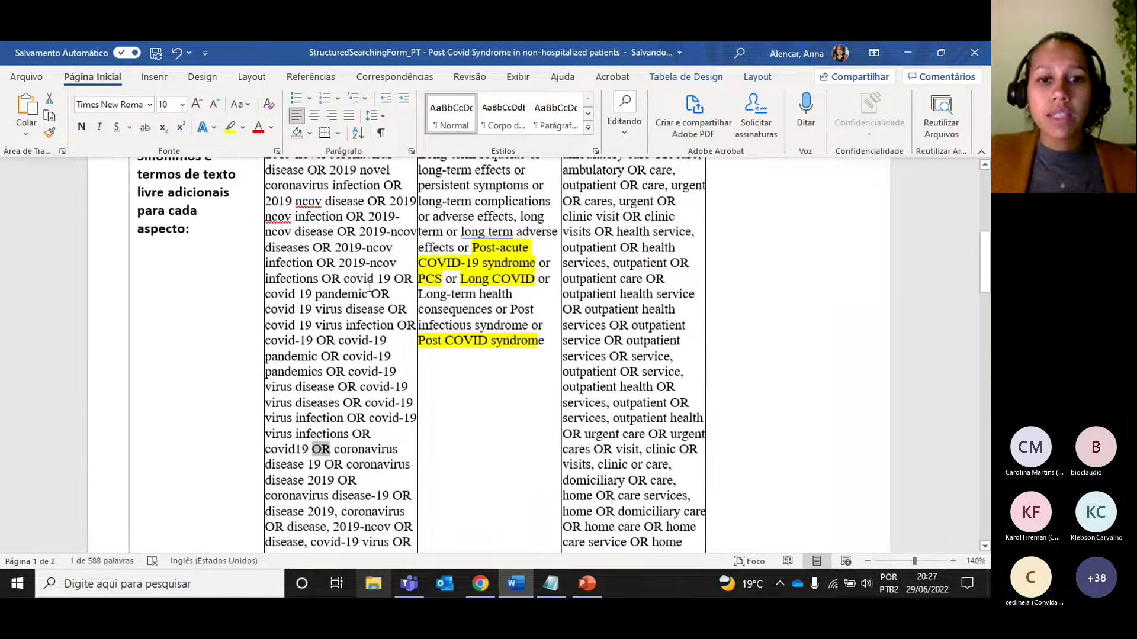
click(388, 337)
scroll(496, 335, up, 3)
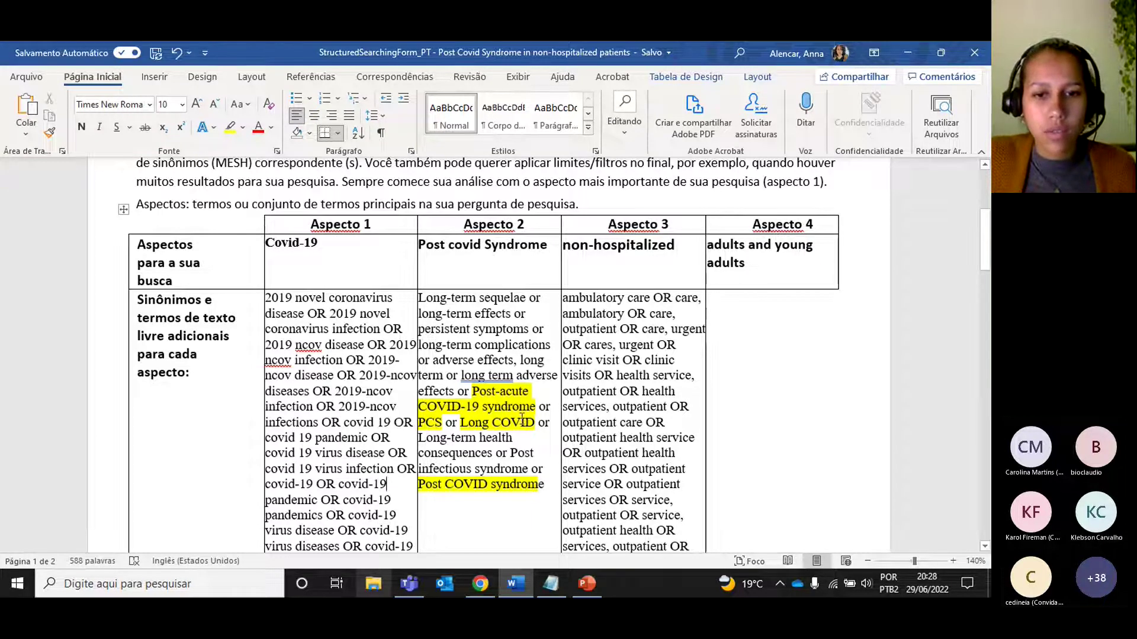
Review the Post covid Syndrome synonyms under Aspecto 2, including the highlighted terms, and compare them with the first Covid-19 term
drag(470, 393, 548, 423)
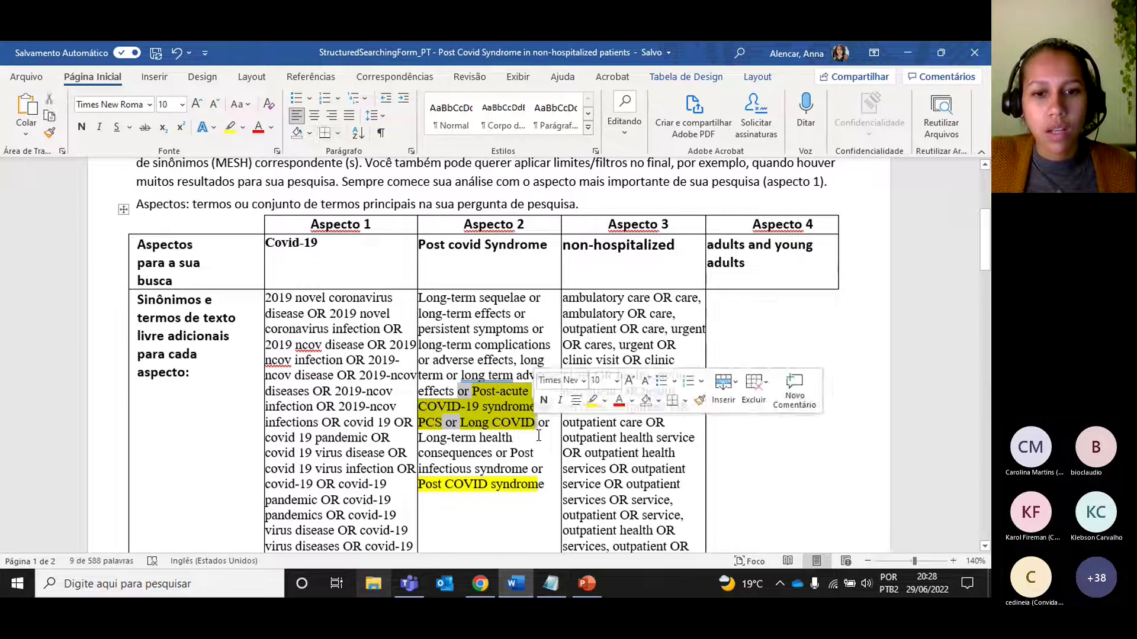
click(515, 439)
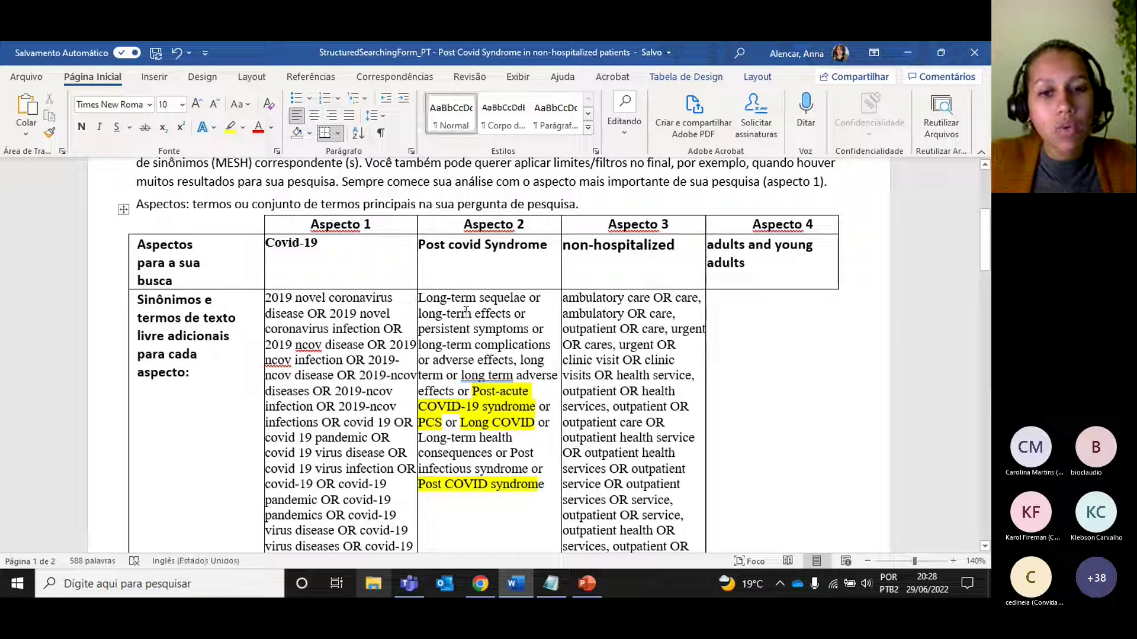
drag(529, 294, 409, 299)
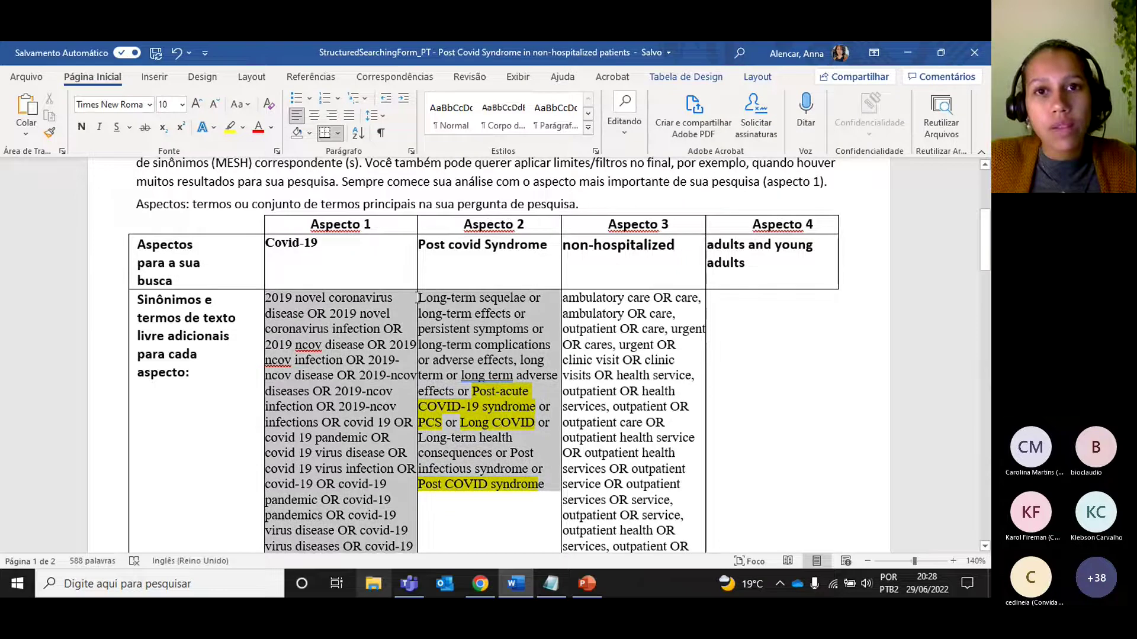
drag(527, 298, 266, 299)
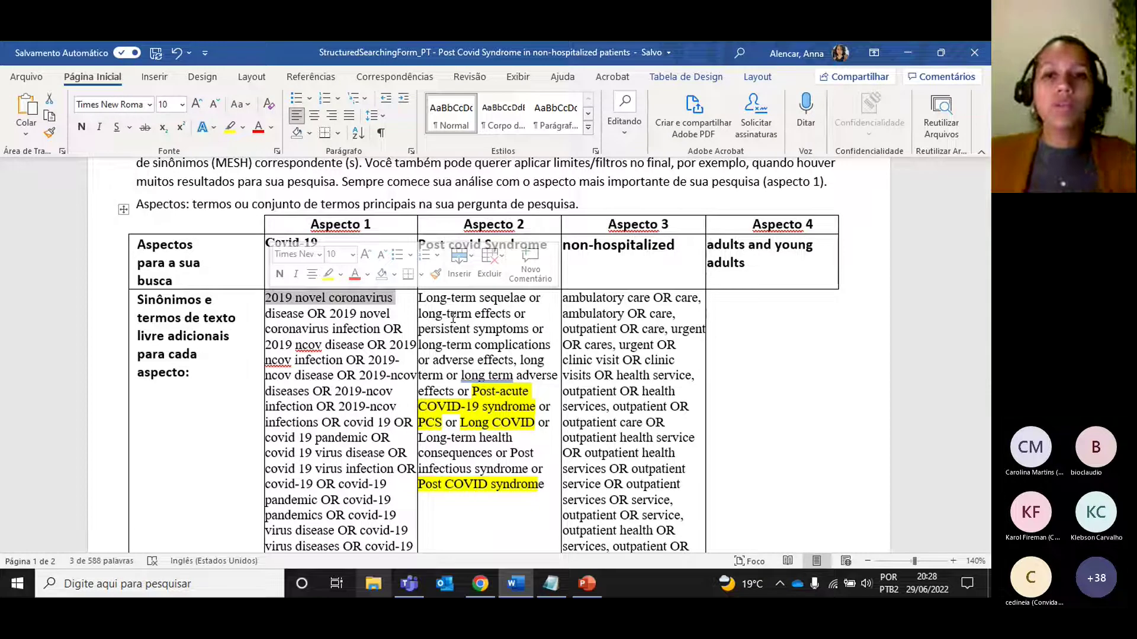
click(524, 315)
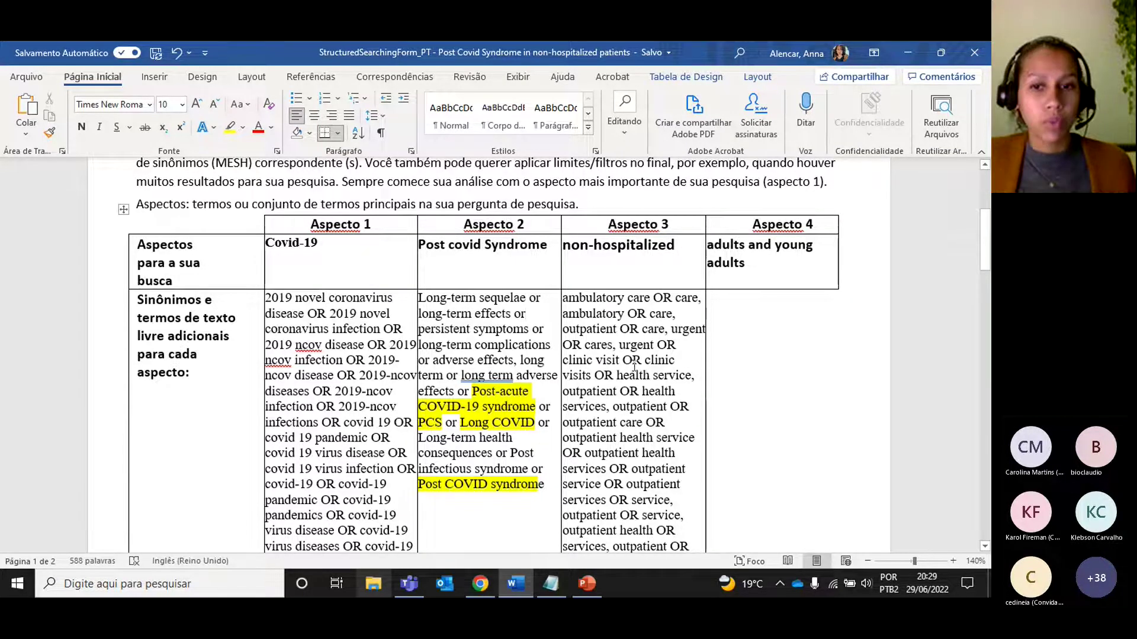
Read through the Aspecto 3 synonyms for non-hospitalized, down to the home care terms, and check them against the column's heading term
scroll(634, 367, down, 3)
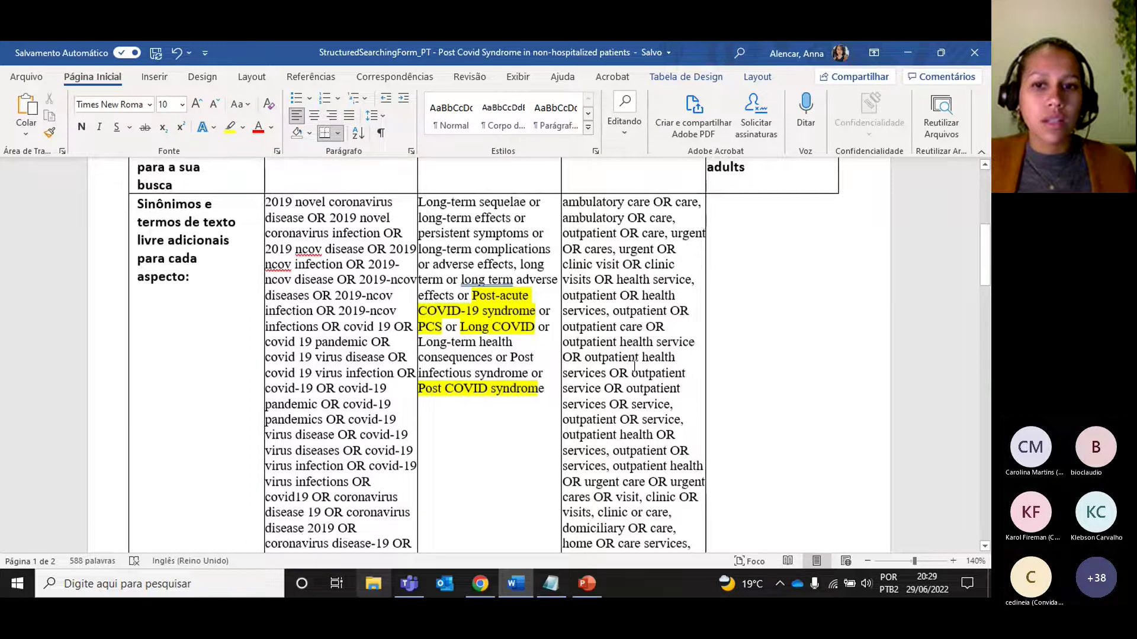
scroll(634, 367, down, 5)
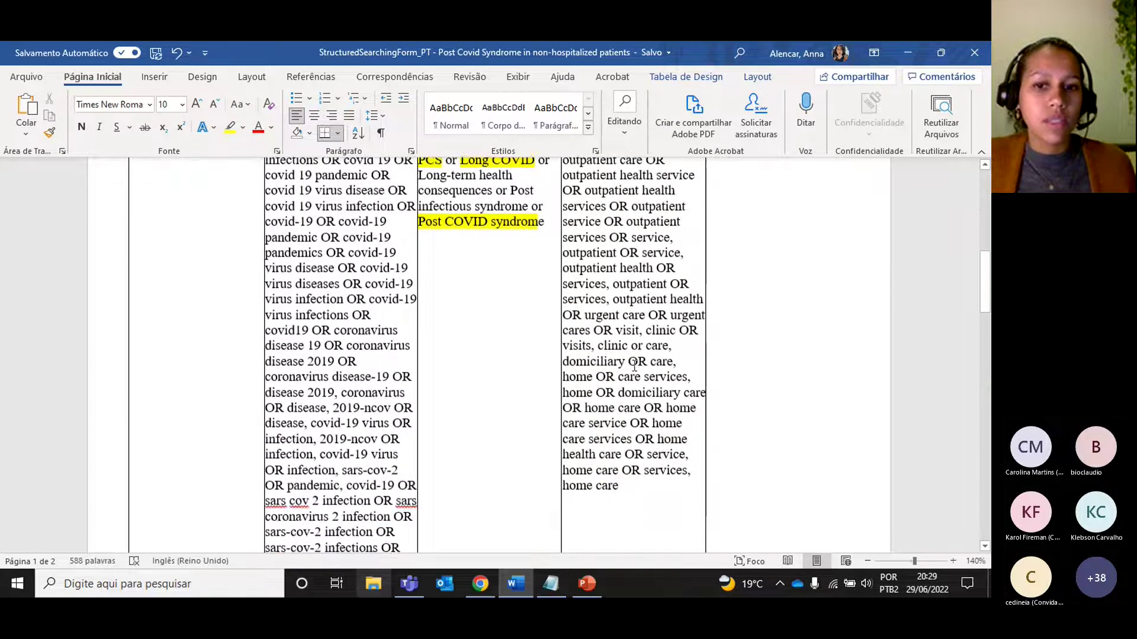
scroll(634, 366, down, 2)
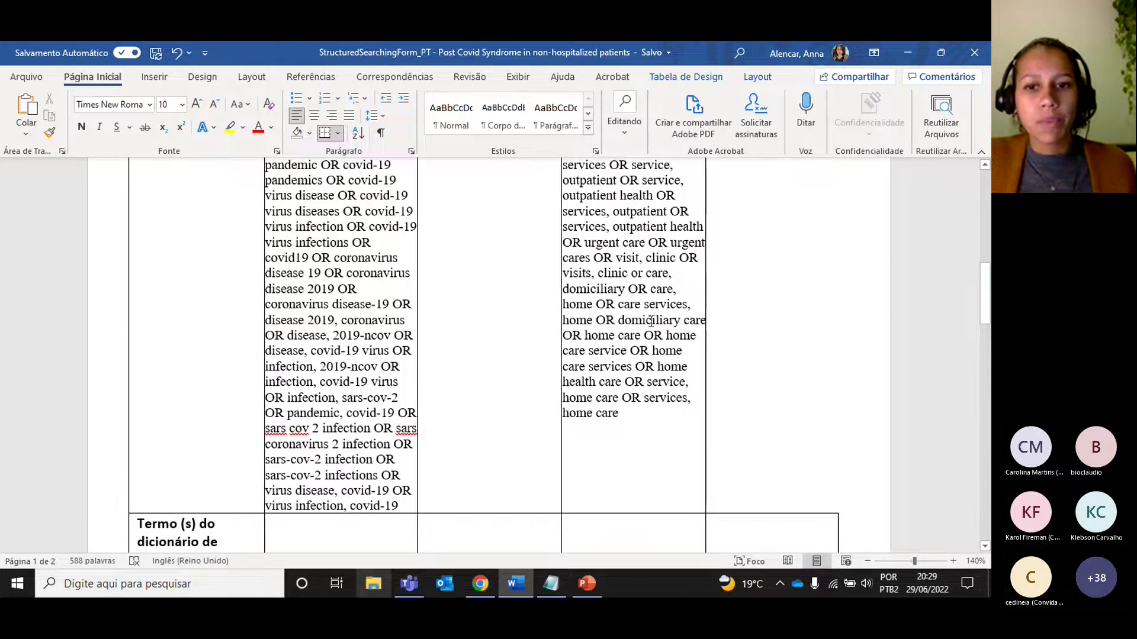
scroll(651, 338, up, 5)
scroll(651, 357, up, 1)
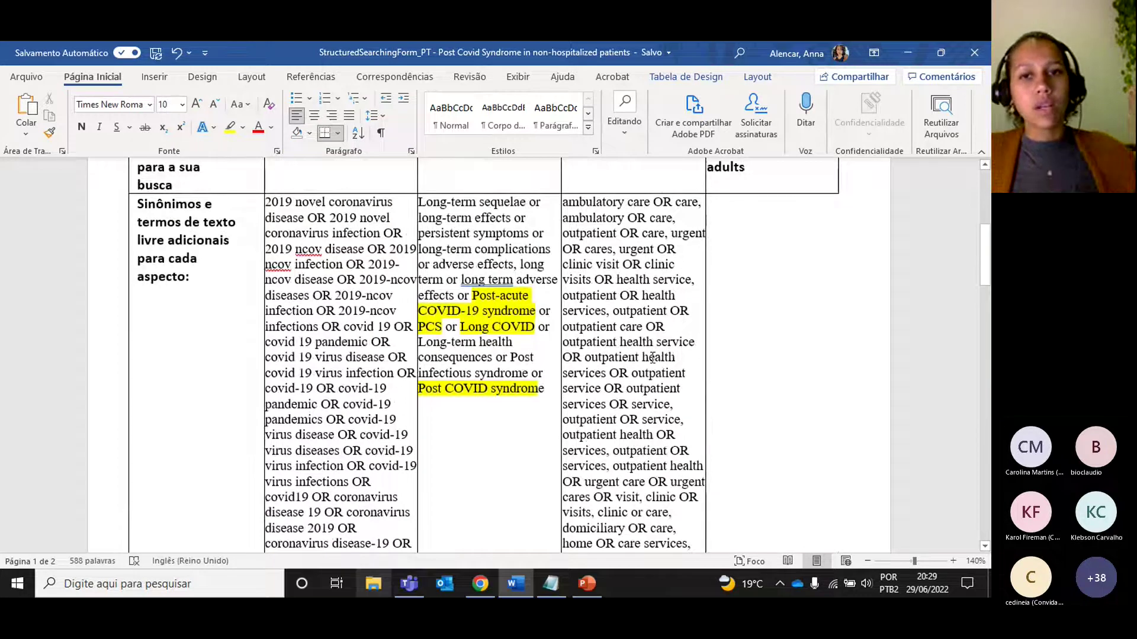
scroll(651, 354, up, 2)
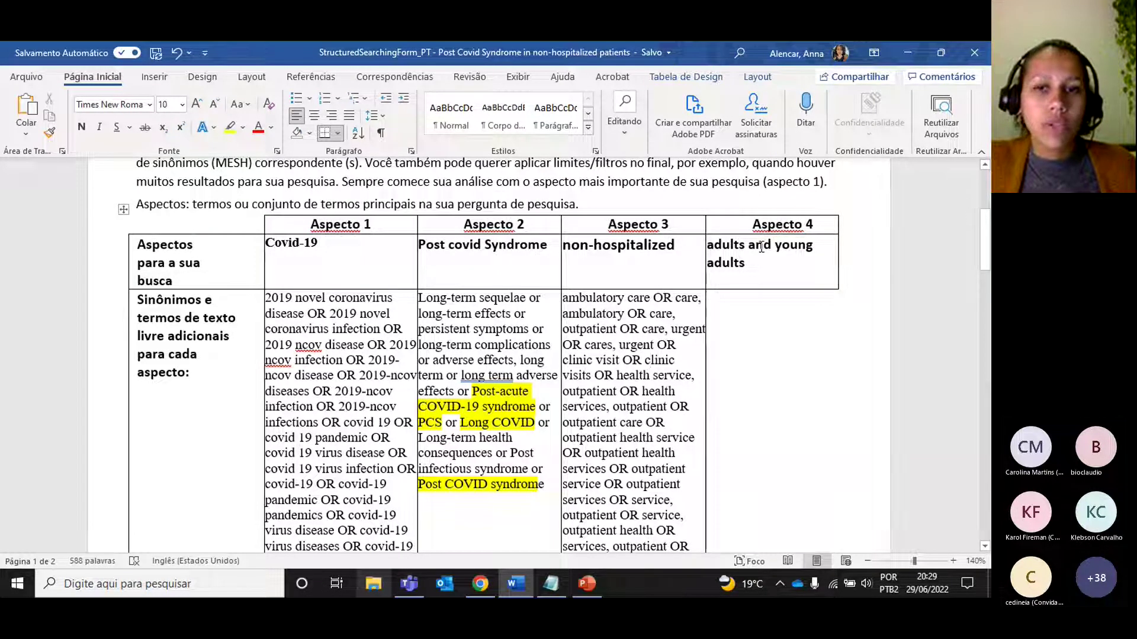
click(662, 270)
drag(676, 245, 585, 243)
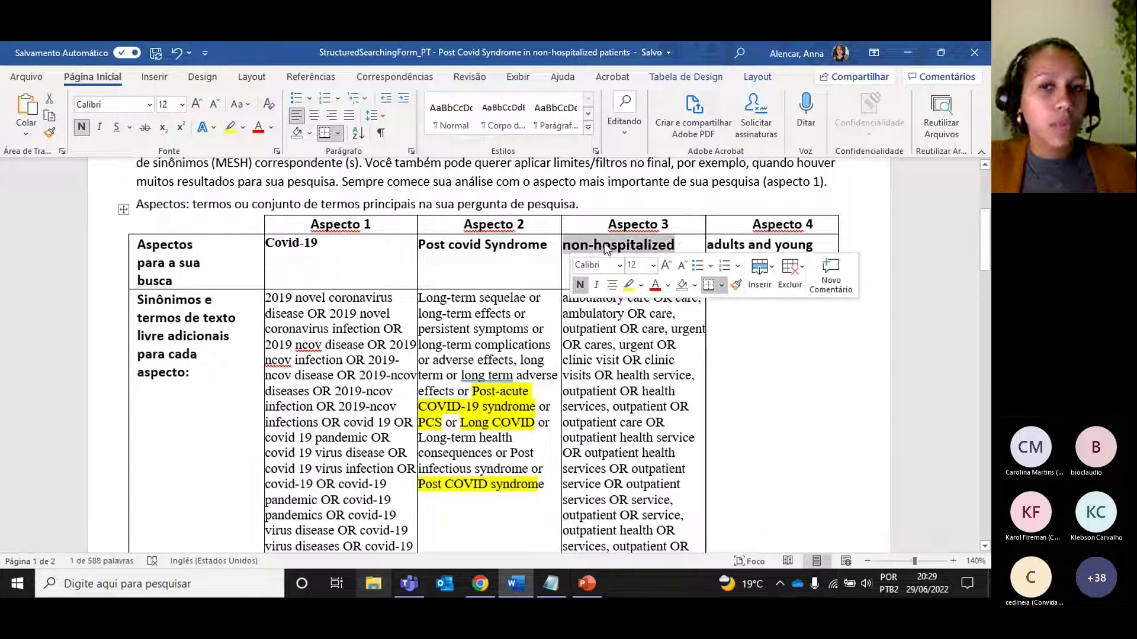
click(645, 375)
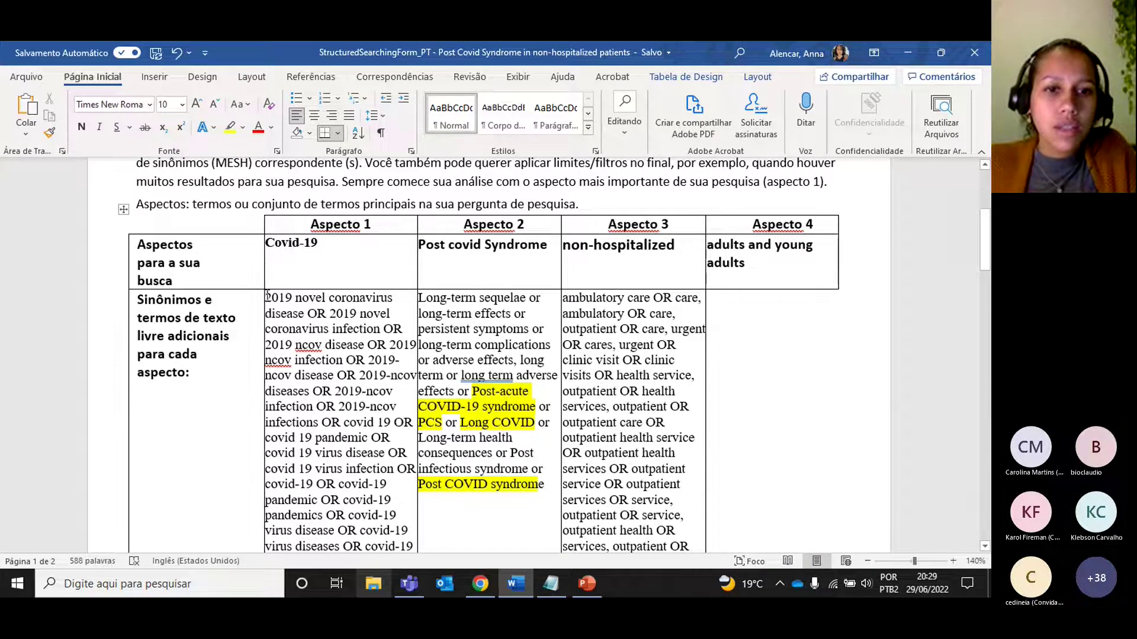
Copy all Covid-19 synonyms from Aspecto 1 into Ovid's Advanced Search keyword box in Chrome, enlarging the box to fit the text
drag(267, 294, 400, 360)
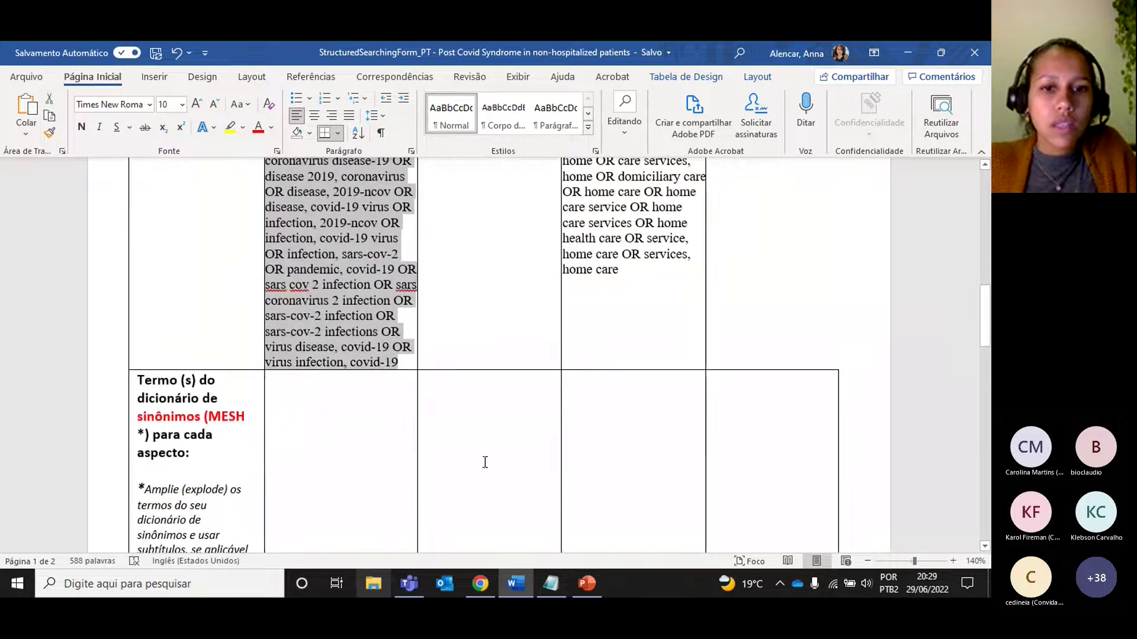
click(492, 587)
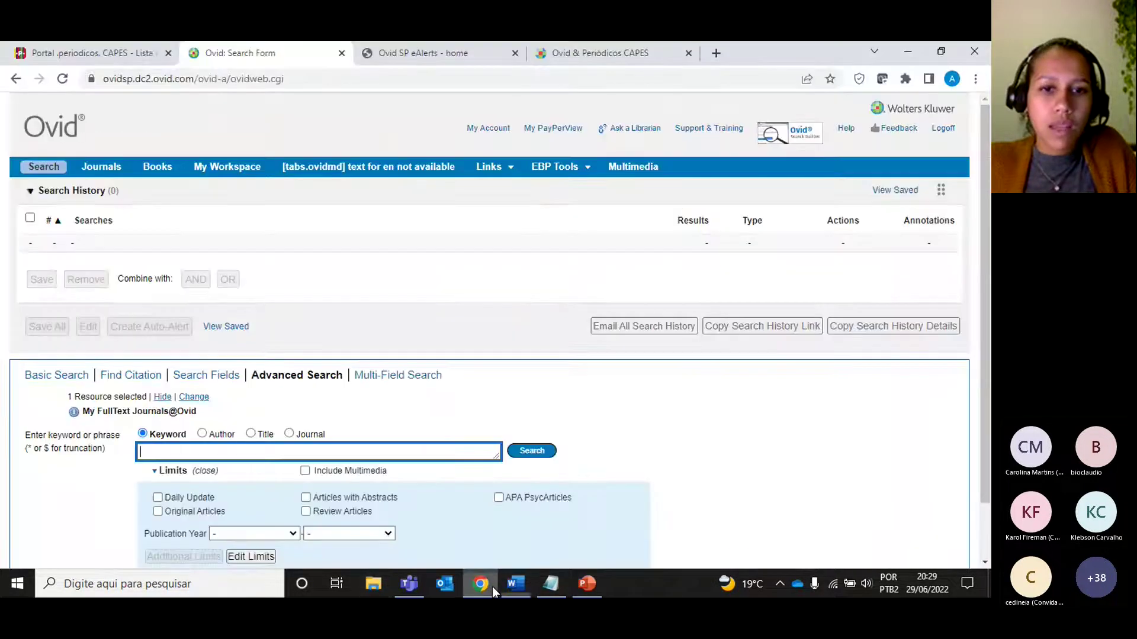
drag(499, 457, 637, 584)
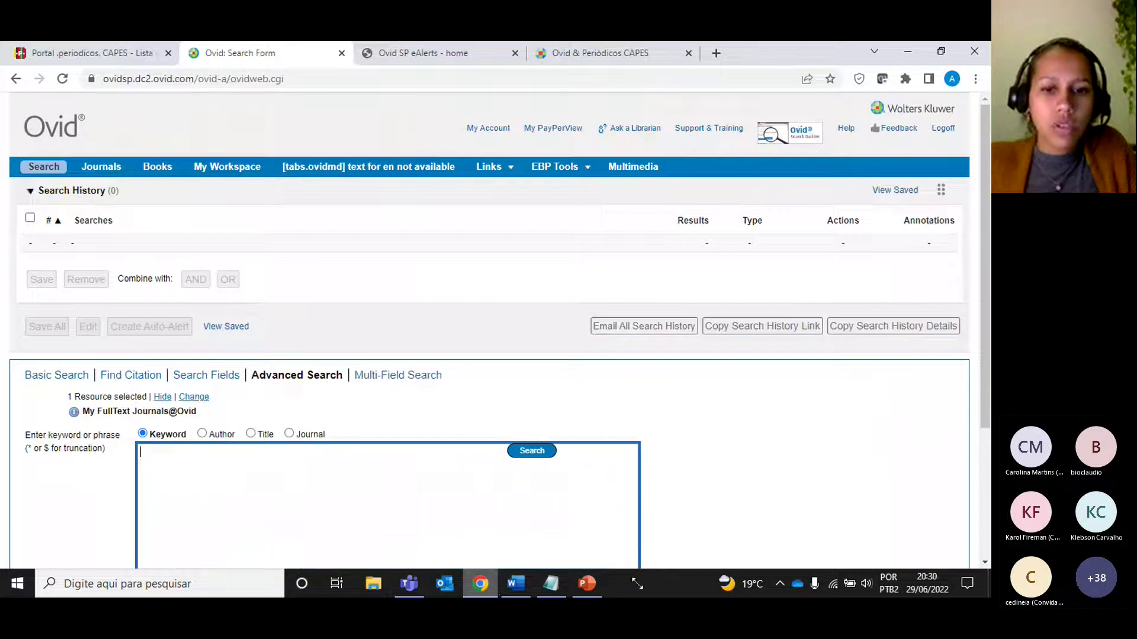
scroll(485, 478, down, 3)
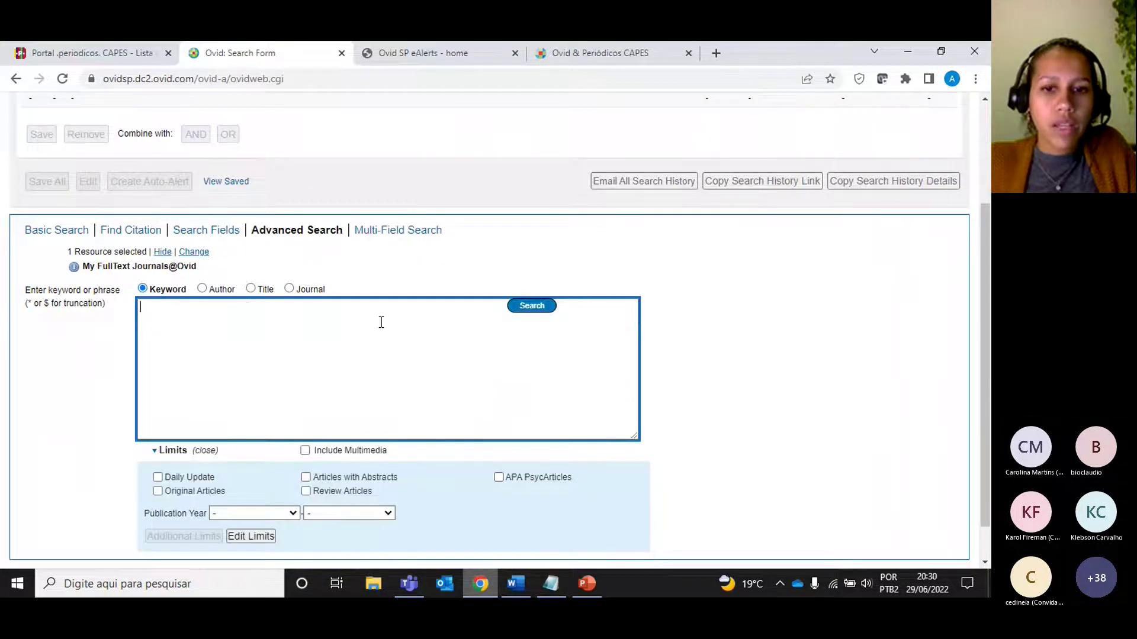
text(2019 novel coronavirus disease OR 2019 novel coronavirus infection OR 2019 ncov disease OR 2019 ncov infection OR 2019-ncov disease OR 2019-ncov diseases OR 2019-ncov infection OR 2019-ncov infections OR covid 19 OR covid 19 pandemic OR covid 19 virus disease OR covid 19 virus infection OR covid-19 OR covid-19 pandemic OR covid-19 pandemics OR covid-19 virus disease OR covid-19 virus diseases OR covid-19 virus infection OR covid-19 virus infections OR covid19 OR coronavirus disease 19 OR coronavirus disease 2019 OR coronavirus disease-19 OR disease 2019, coronavirus OR disease, 2019-ncov OR disease, covid-19 virus OR infection, 2019-ncov OR infection, covid-19 virus OR infection, sars-cov-2 OR pandemic, covid-19 OR sars cov 2 infection OR sars coronavirus 2 infection OR sars-cov-2 infection OR sars-cov-2 infections OR virus disease, covid-19 OR virus infection, covid-19)
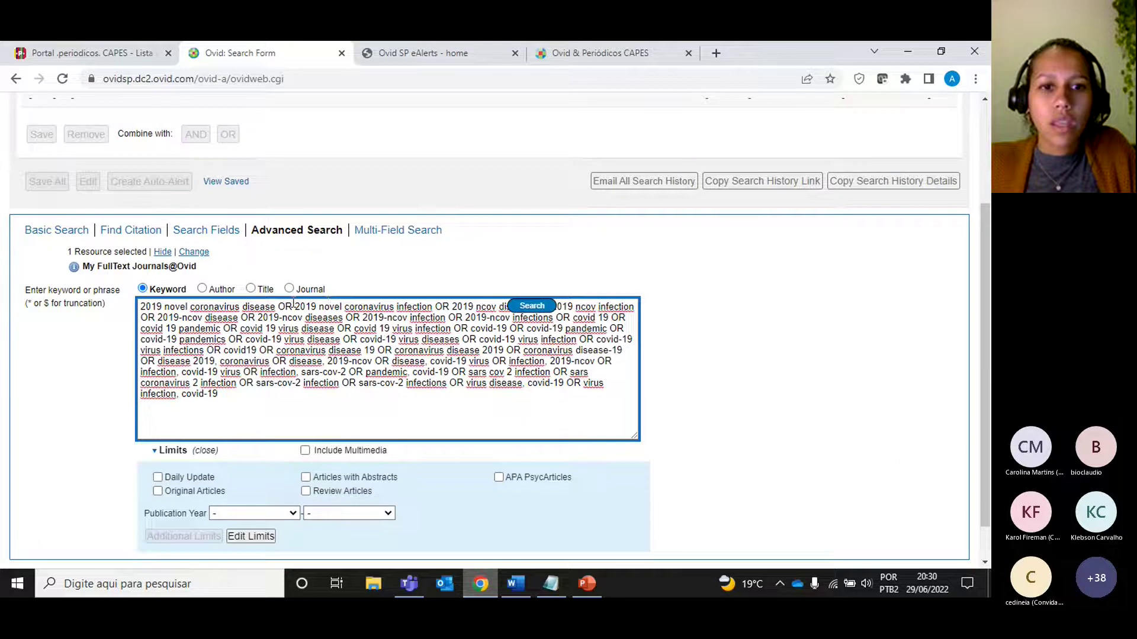
Point out the OR between the first two Covid-19 terms and run the keyword search
drag(294, 303, 279, 303)
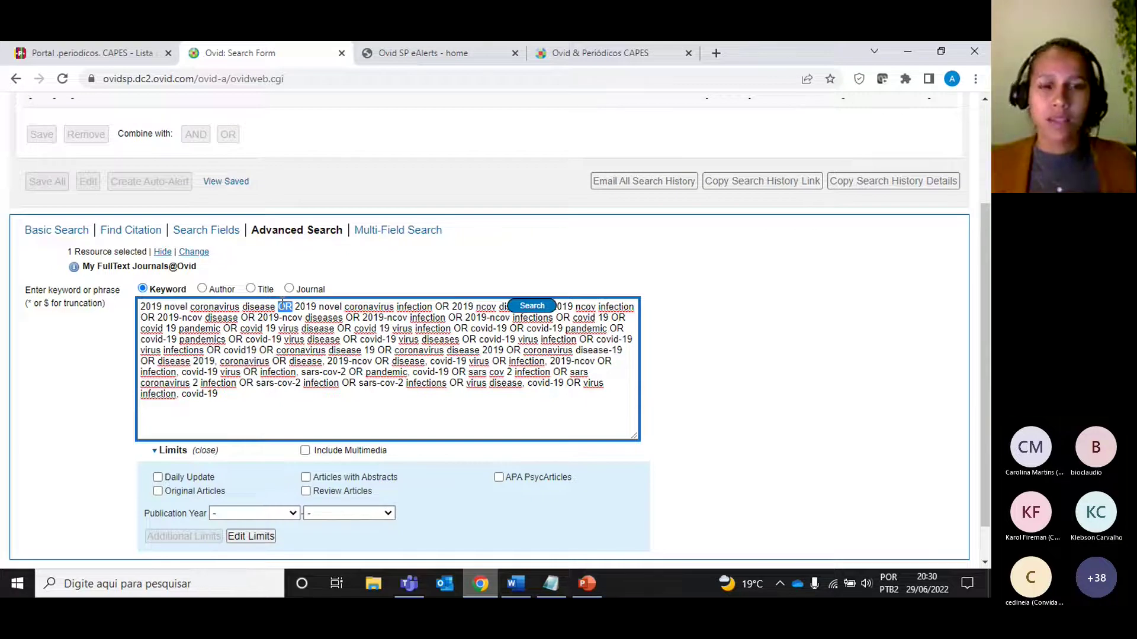
click(531, 306)
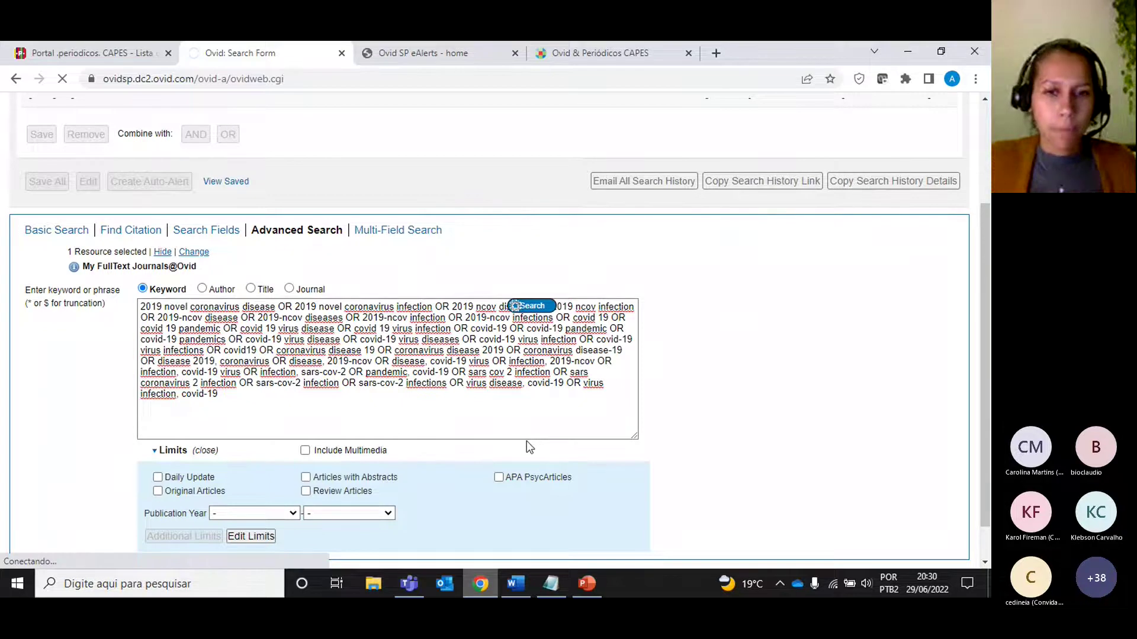
scroll(405, 424, up, 3)
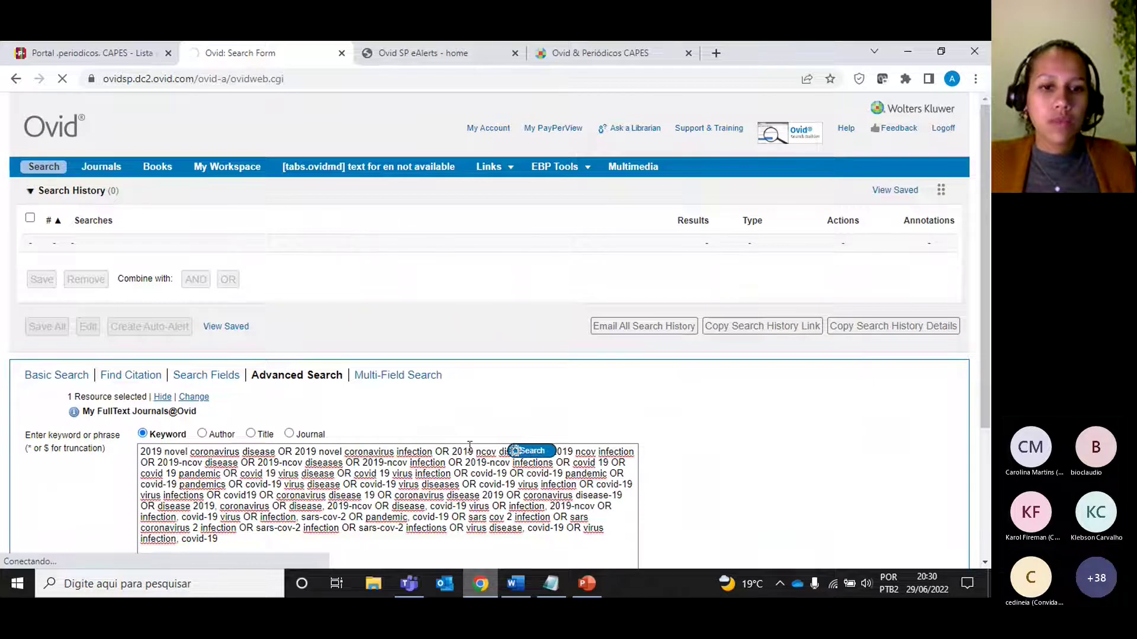
scroll(541, 505, down, 1)
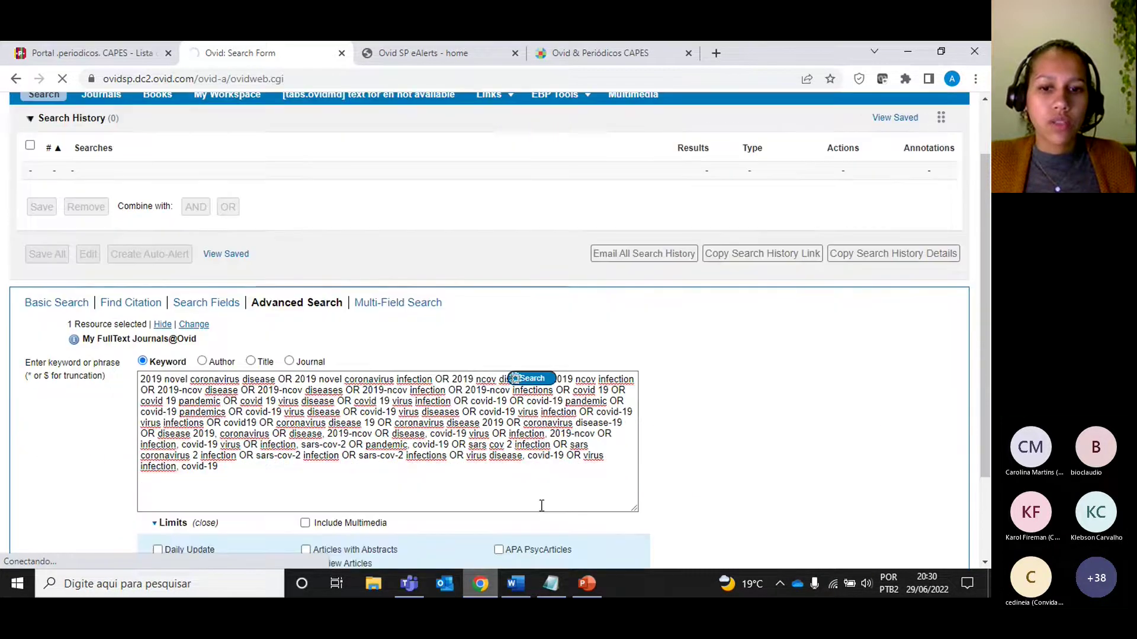
Copy the Post covid Syndrome synonyms under Aspecto 2 in the Word form and return to Ovid in Chrome
click(516, 583)
scroll(491, 453, up, 10)
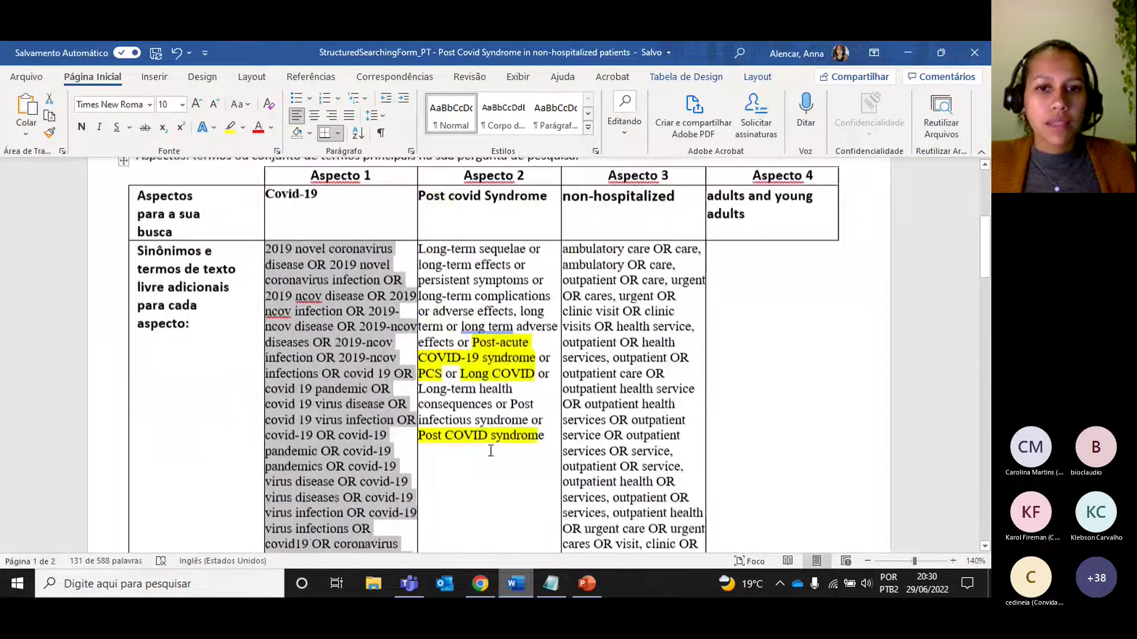
drag(421, 296, 550, 488)
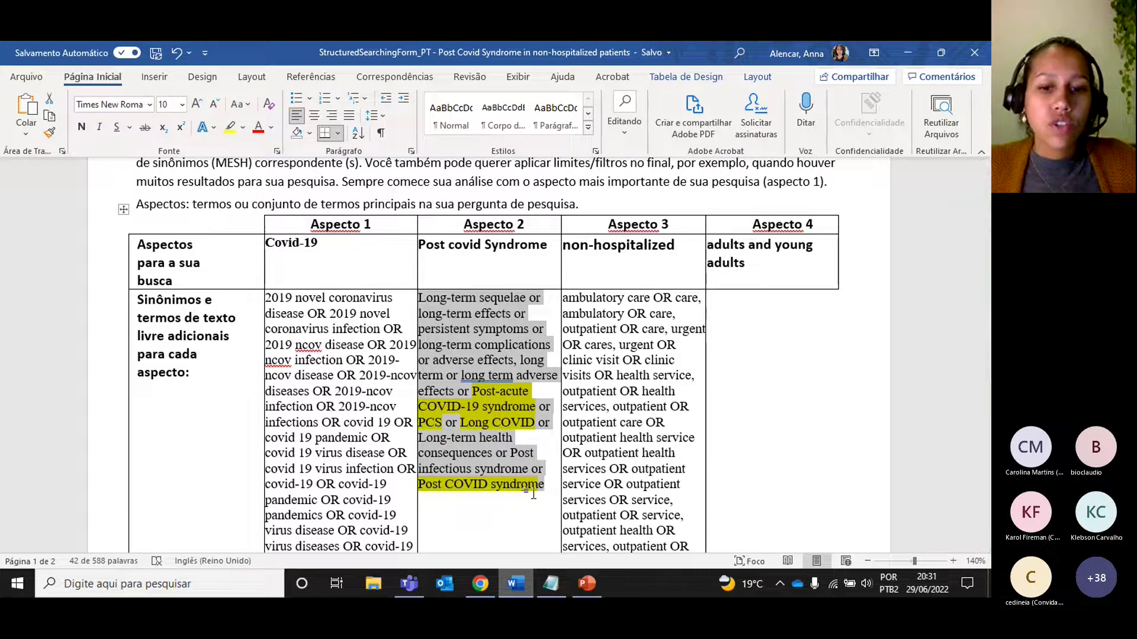
click(480, 586)
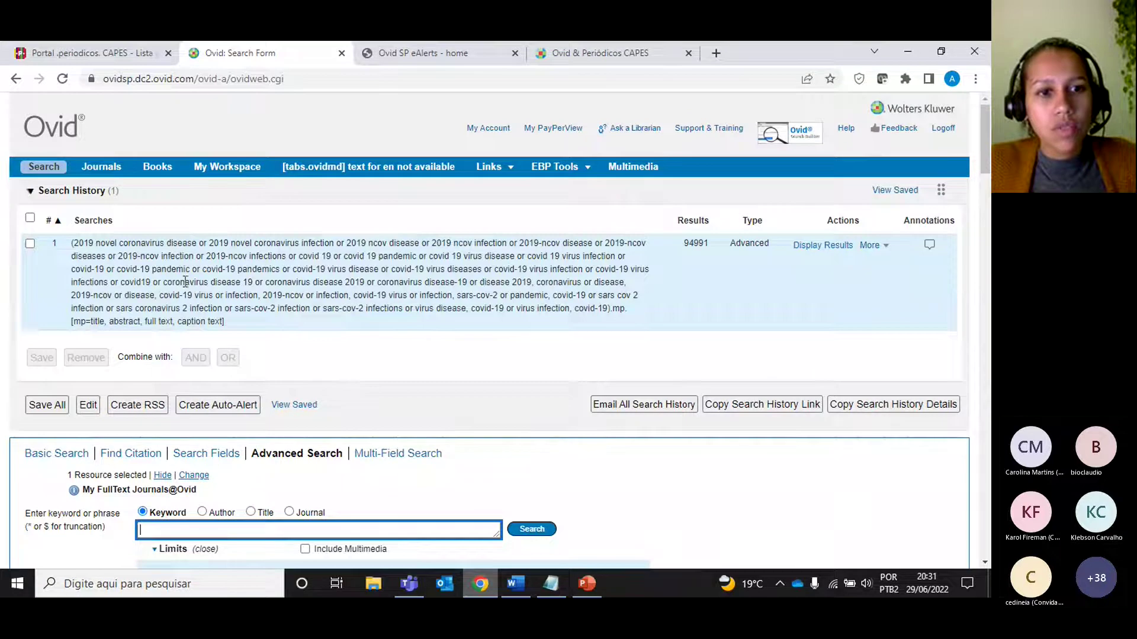
Examine the Covid-19 search in the search history, checking which fields it covered and its number of results
drag(84, 323, 230, 324)
click(93, 320)
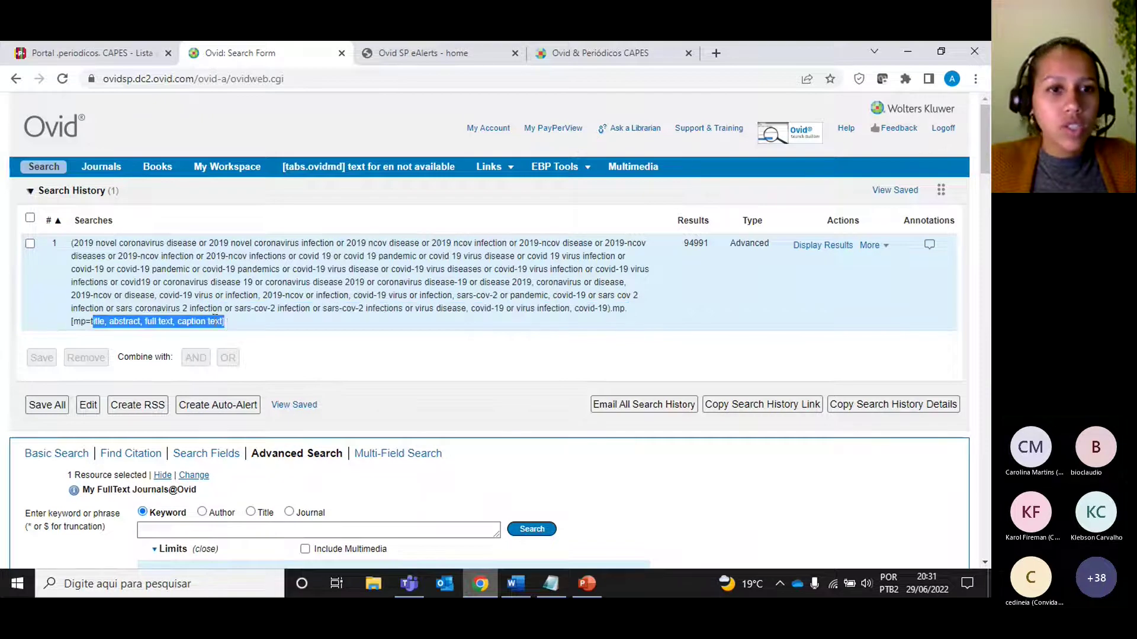
drag(106, 323, 228, 325)
click(168, 321)
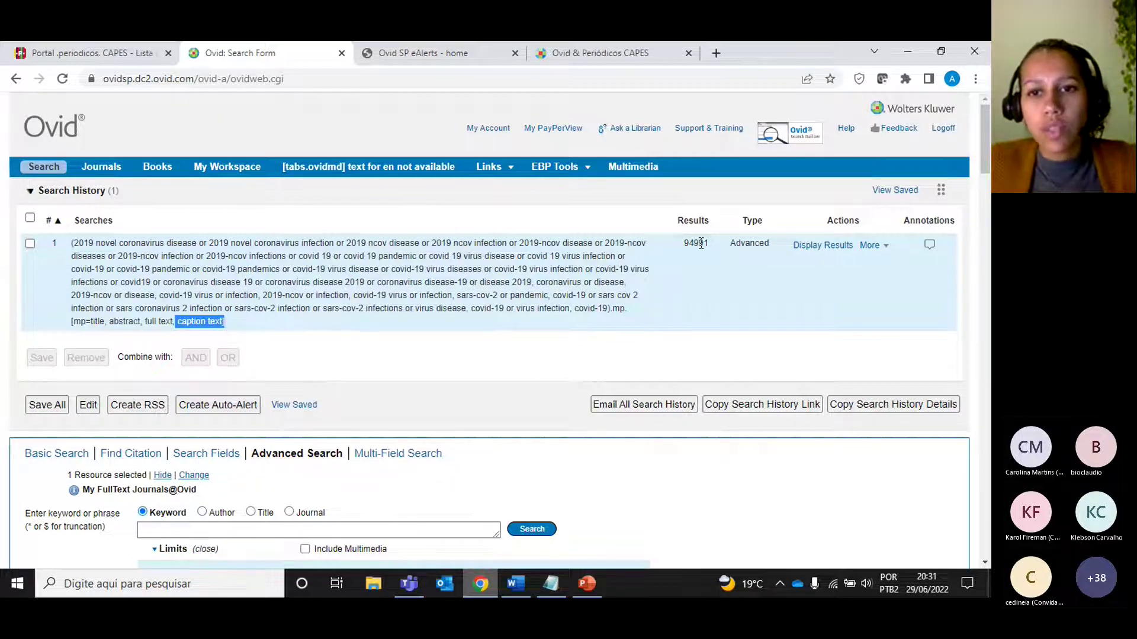
scroll(662, 258, down, 3)
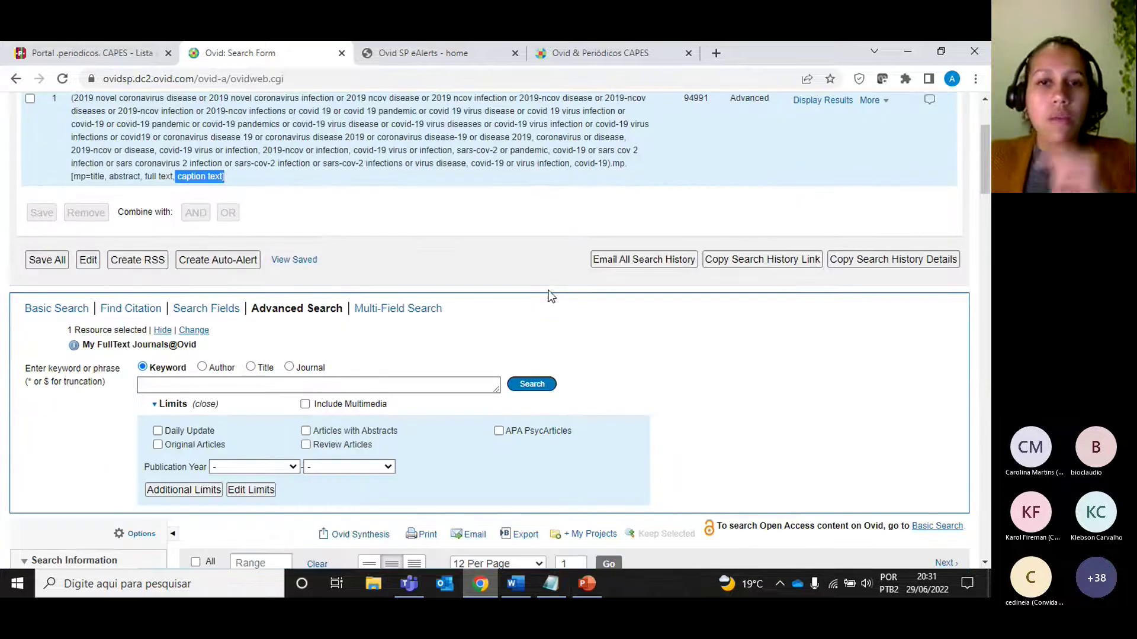
Enter the copied Post covid Syndrome synonyms, joined by "or", as a Search Fields query with All Fields selected
click(219, 313)
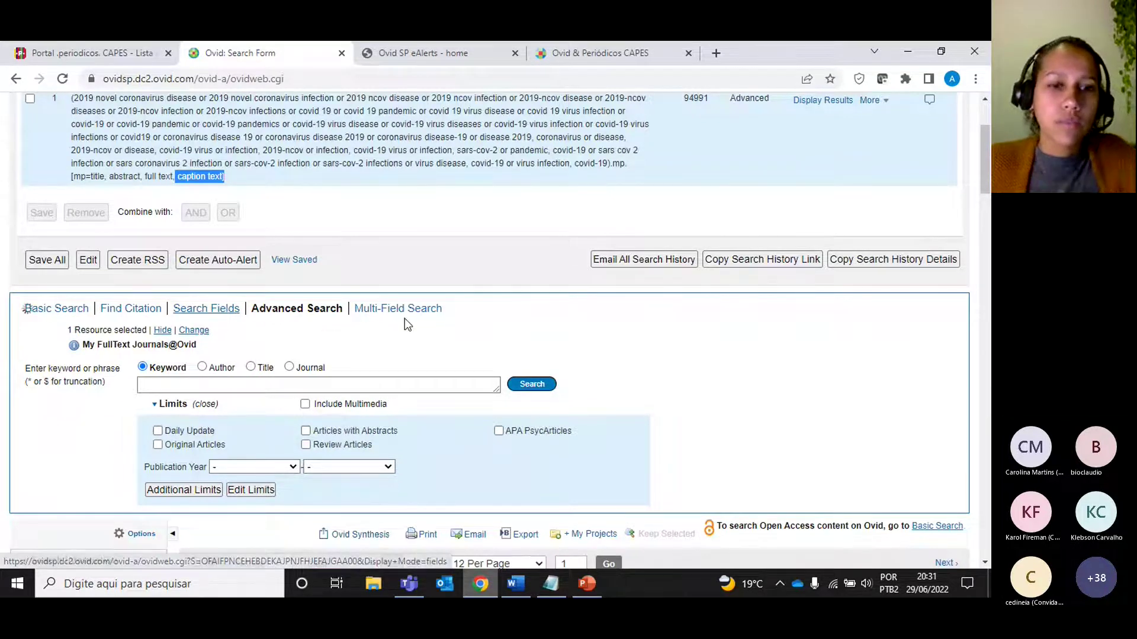
scroll(367, 333, down, 3)
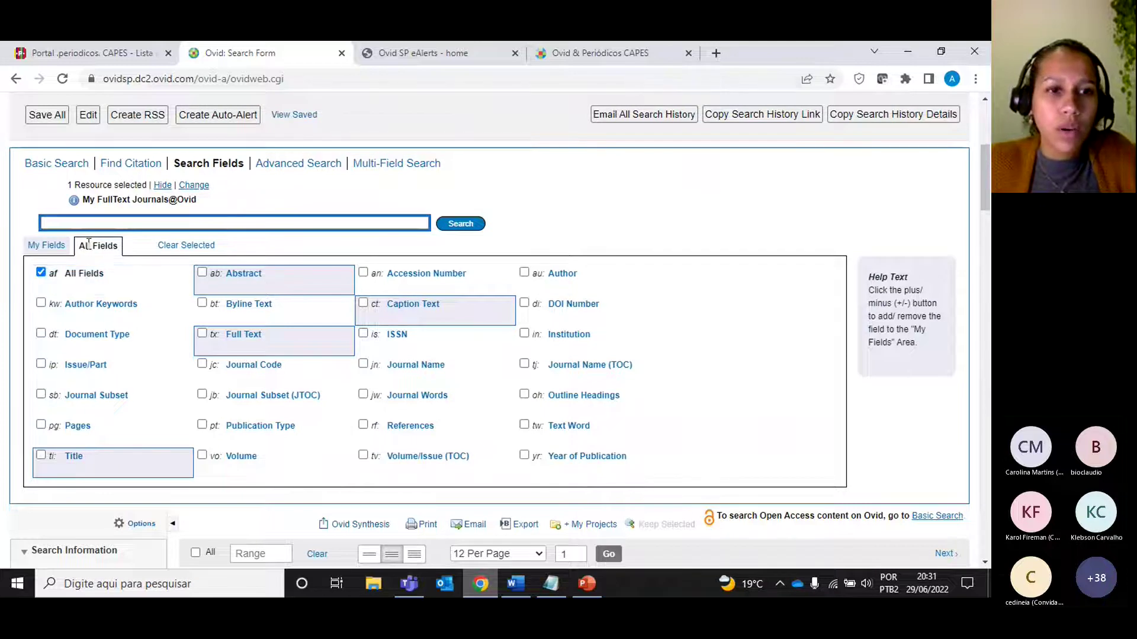
click(95, 226)
text(Long-term sequelae or long-term effects or persistent symptoms or long-term health consequences or Post infectious syndrome or Post COVID syndrome)
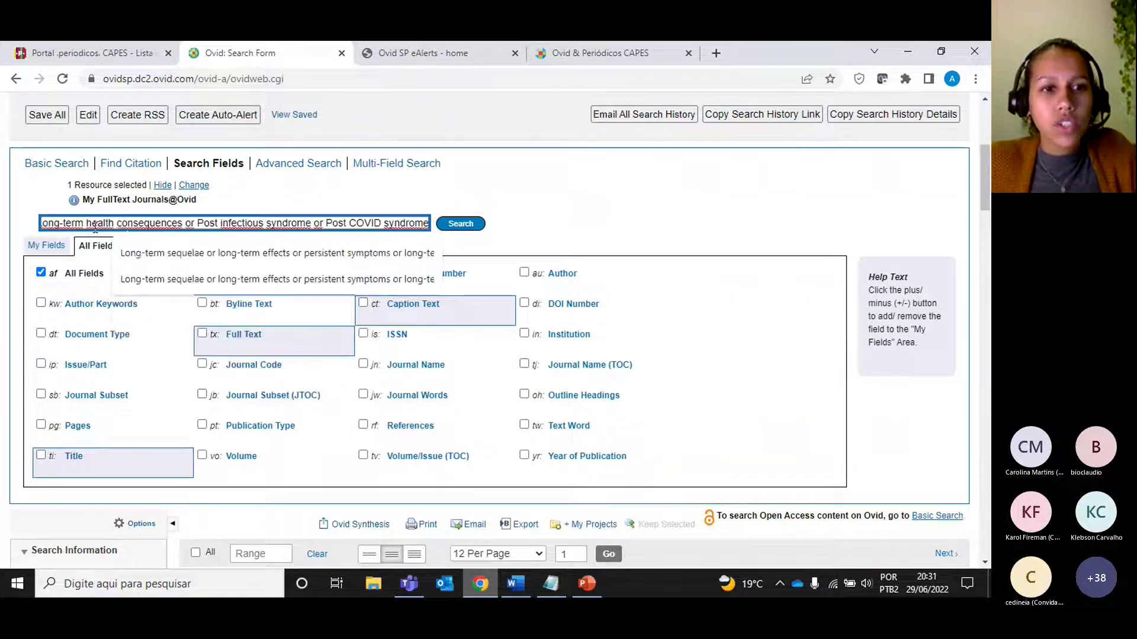
double_click(188, 224)
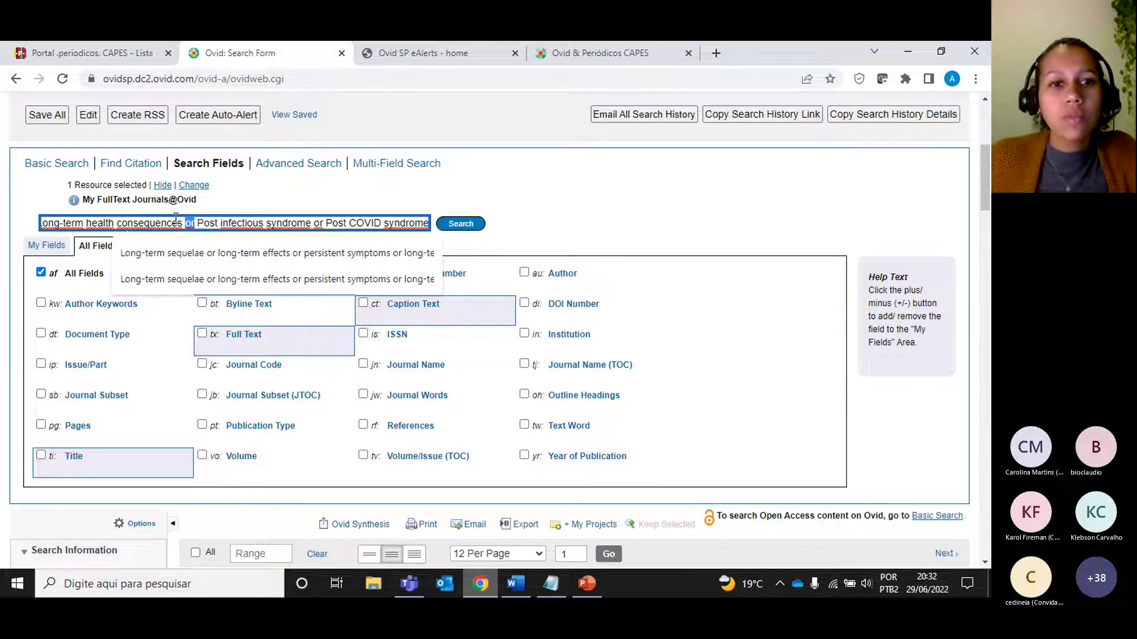
click(310, 223)
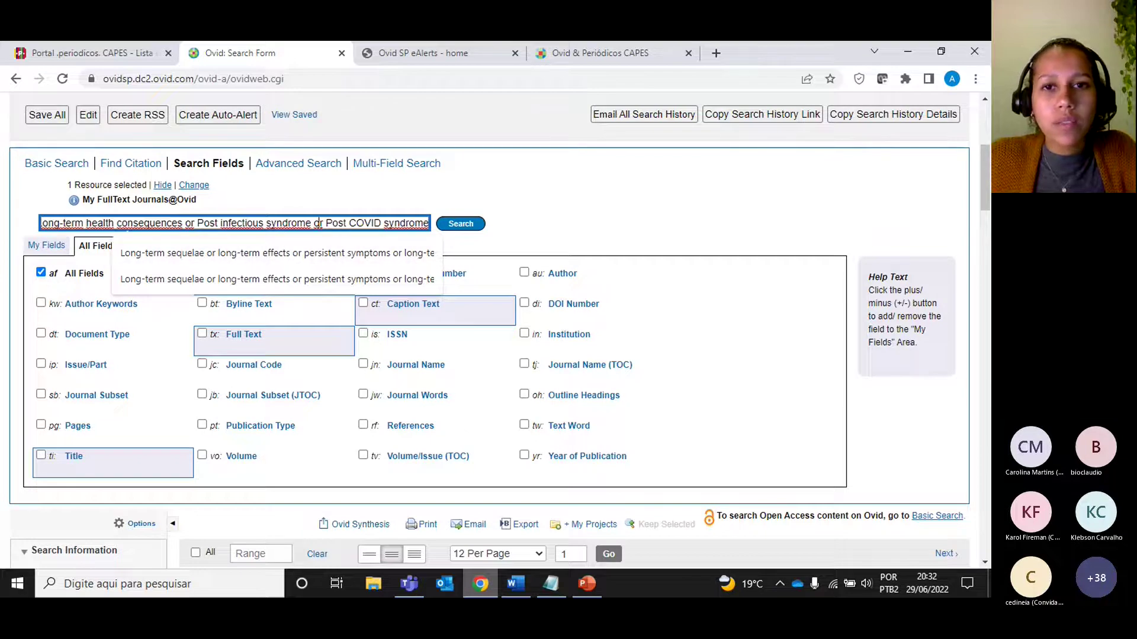
Restrict the Post covid Syndrome synonym query to the Abstract and Title fields and run the search
click(266, 253)
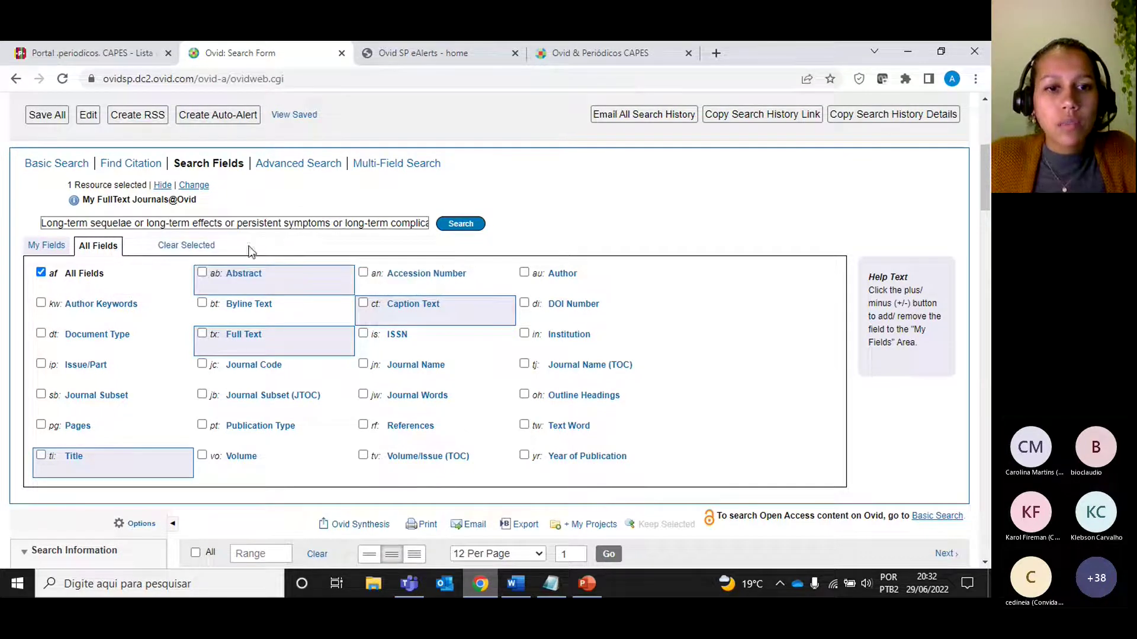
click(202, 272)
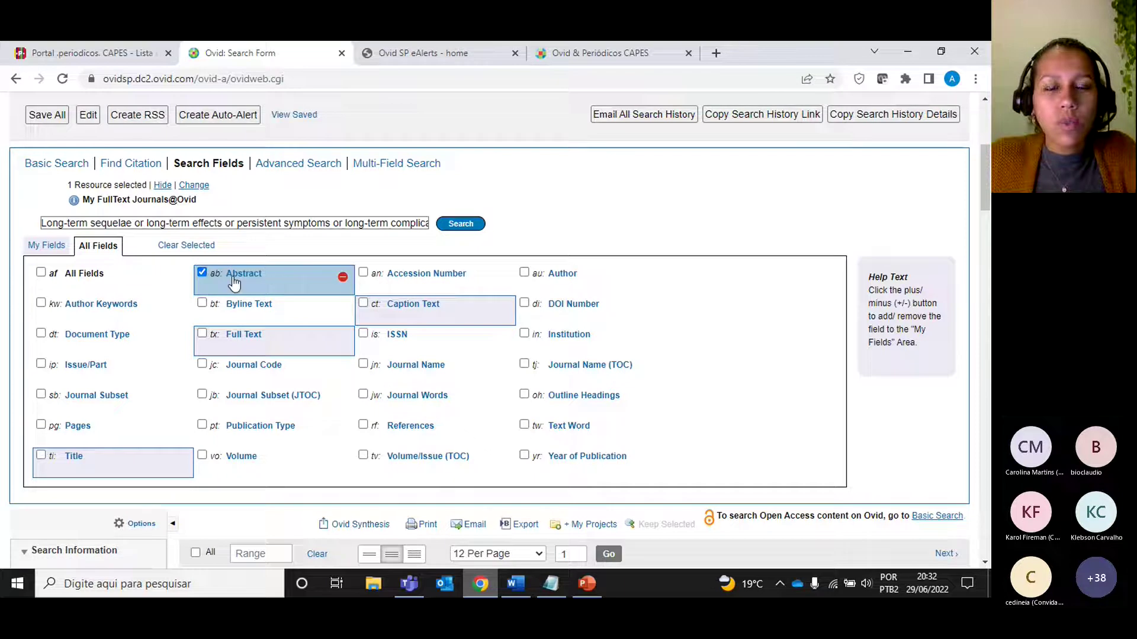
click(41, 456)
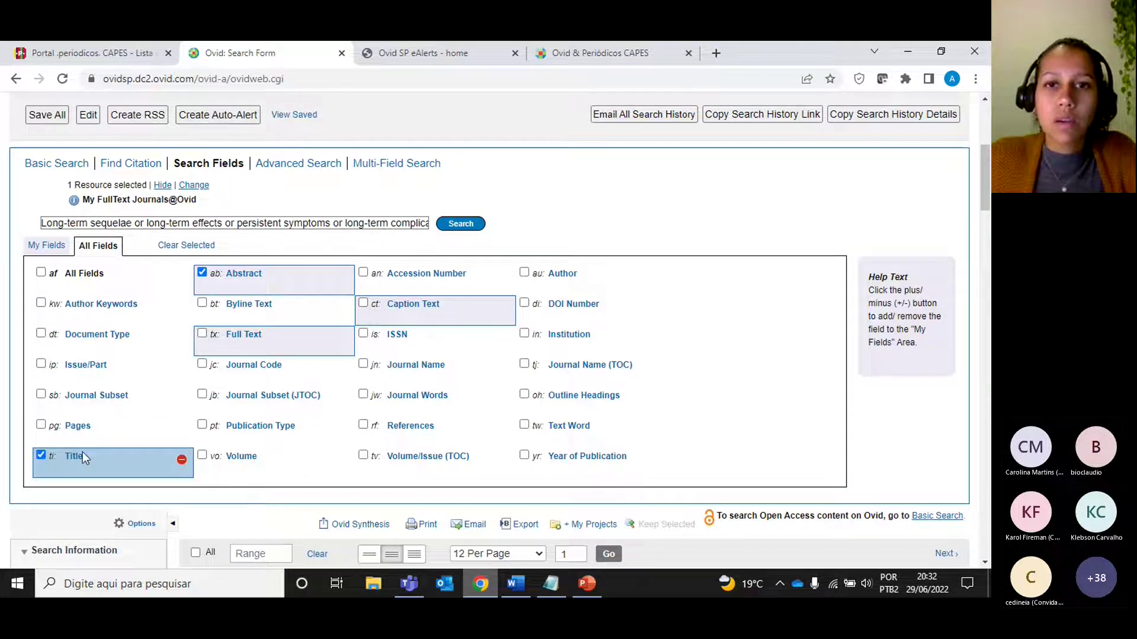
click(461, 223)
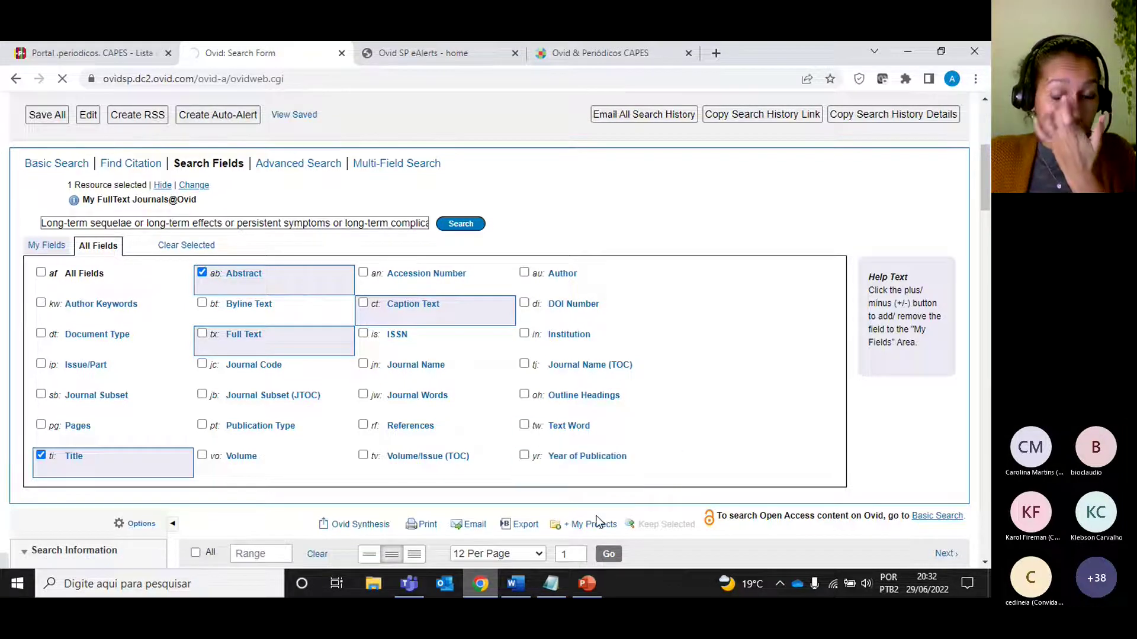
Copy all the non-hospitalized synonyms under Aspecto 3 in the Word form and return to Ovid in Chrome
click(525, 585)
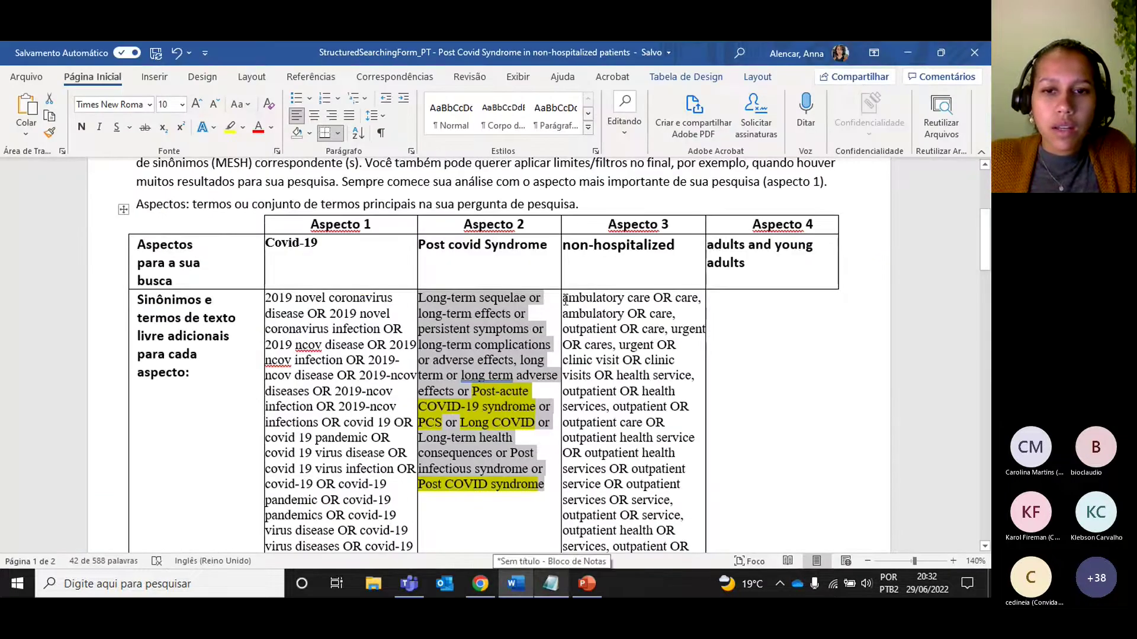
mouse_move(563, 297)
mouse_down()
mouse_move(598, 314)
mouse_move(640, 447)
mouse_up()
scroll(642, 443, down, 6)
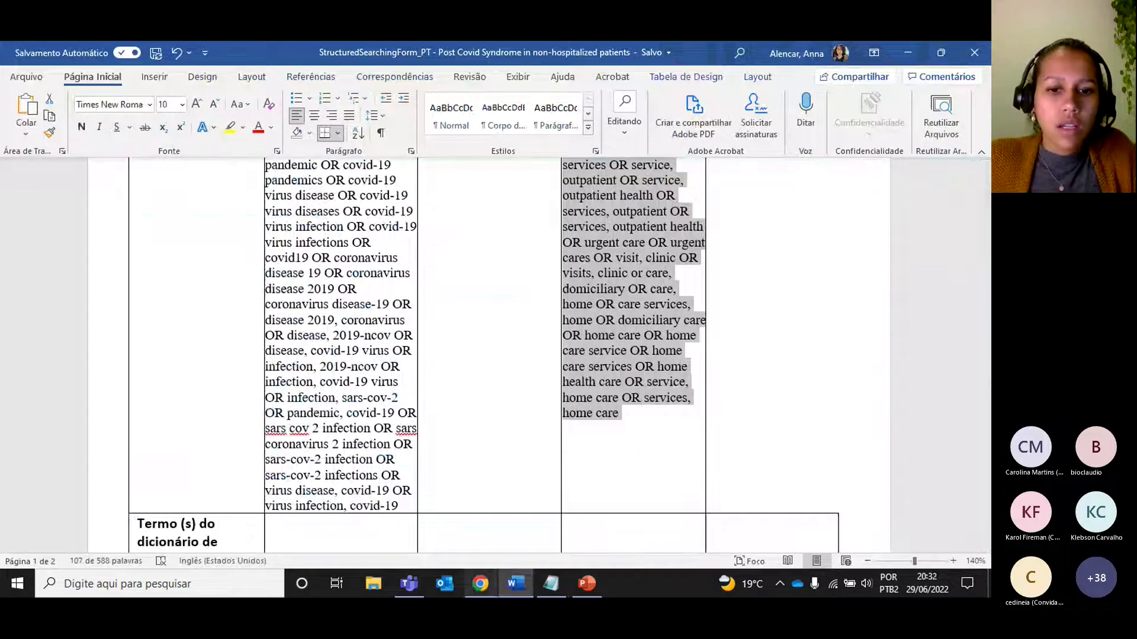
click(480, 584)
Combine searches 1 and 2 in the search history with AND
scroll(350, 427, down, 1)
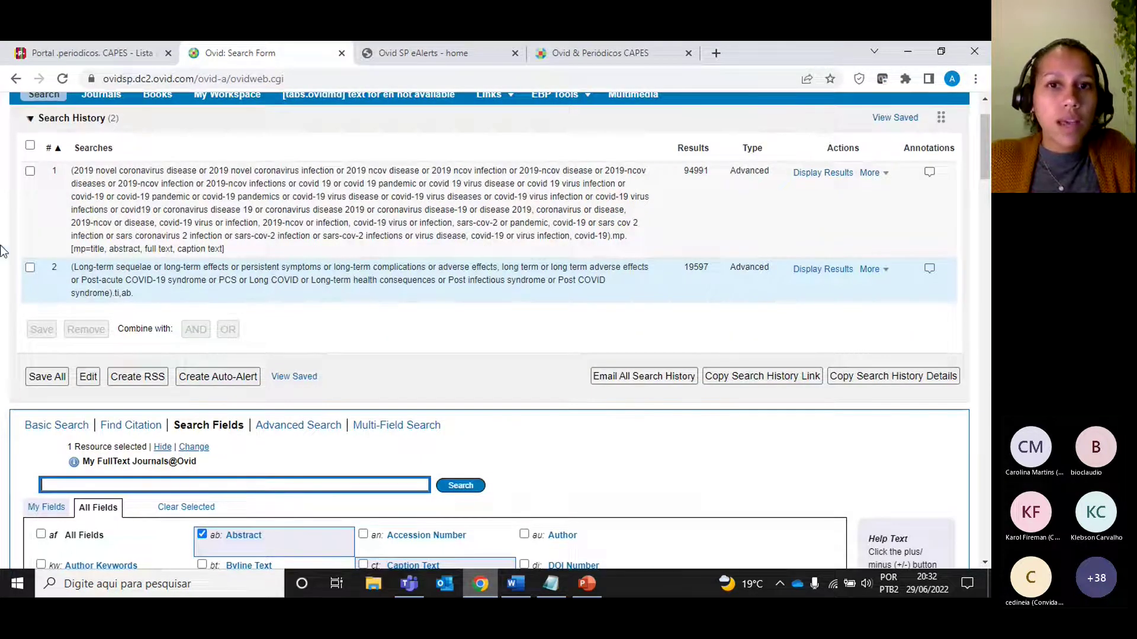
click(30, 172)
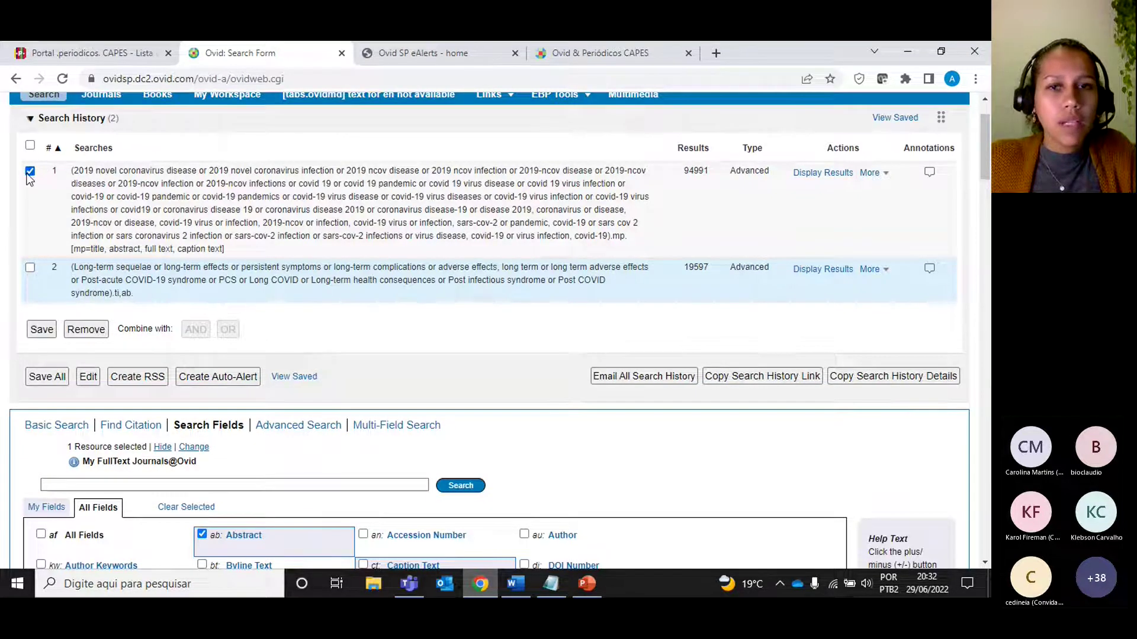
click(30, 267)
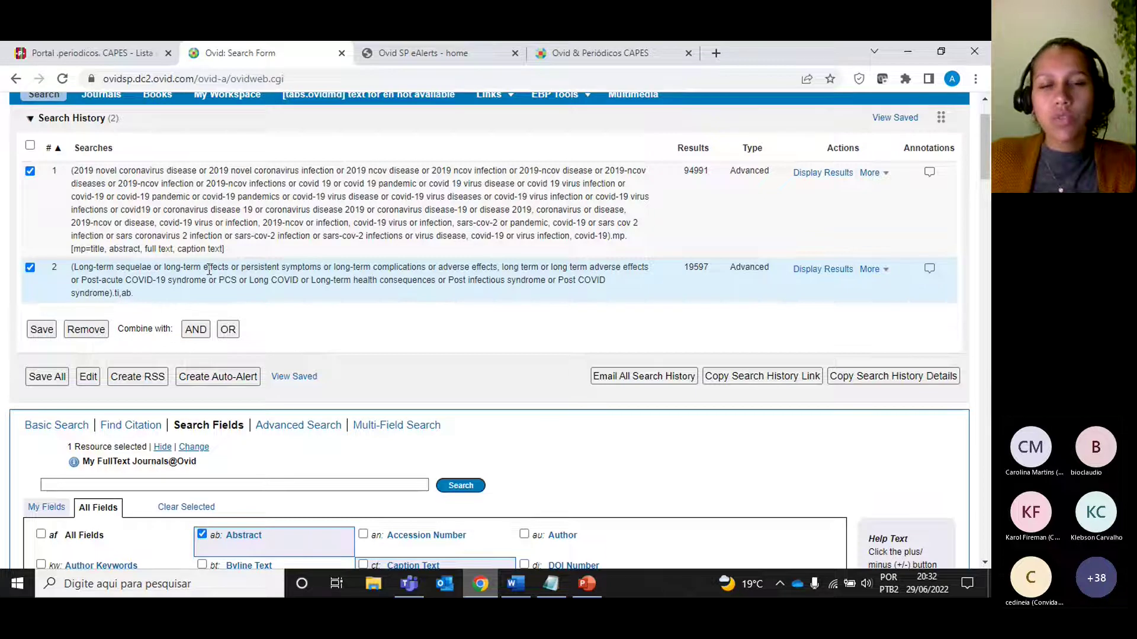
click(196, 330)
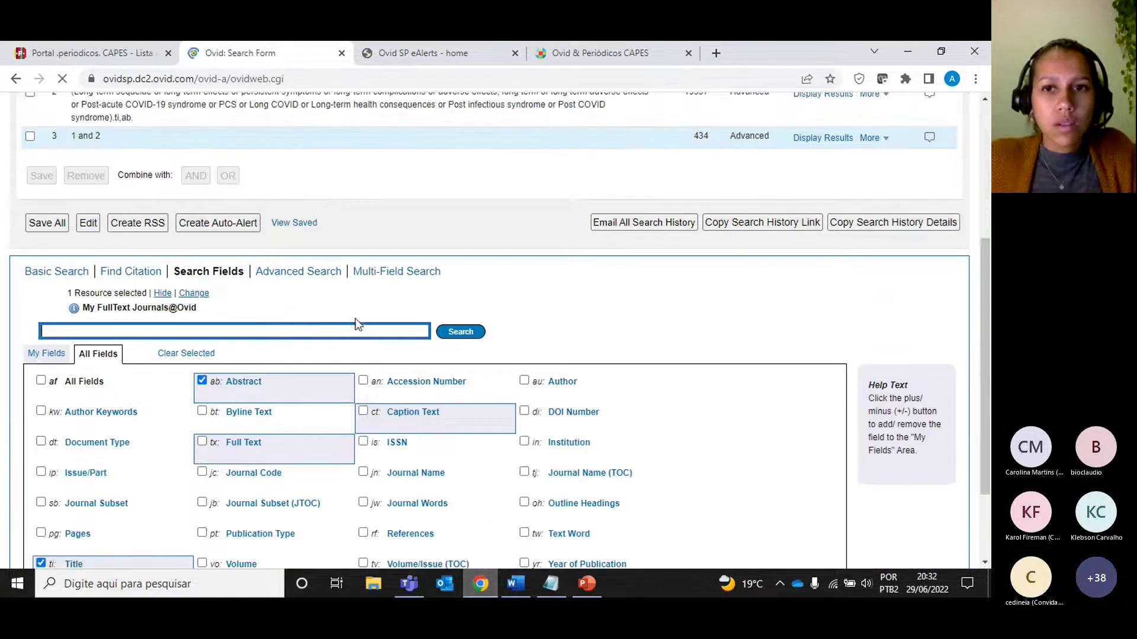
scroll(716, 299, up, 2)
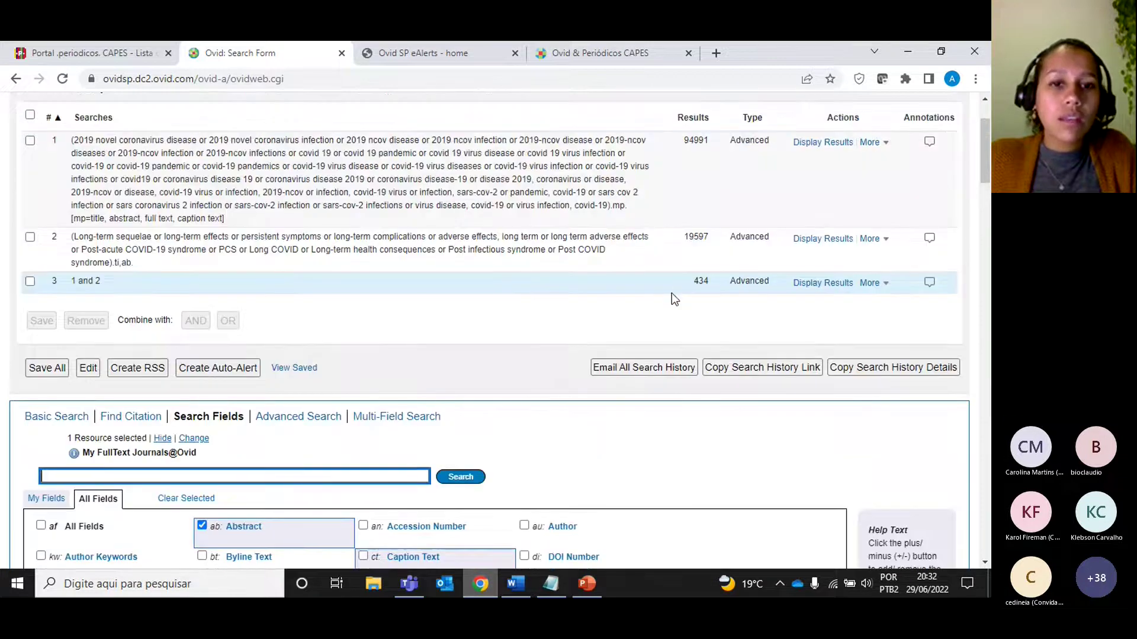
Switch to Advanced Search and highlight the "ti,ab." field codes at the end of search 2 in the history
click(333, 417)
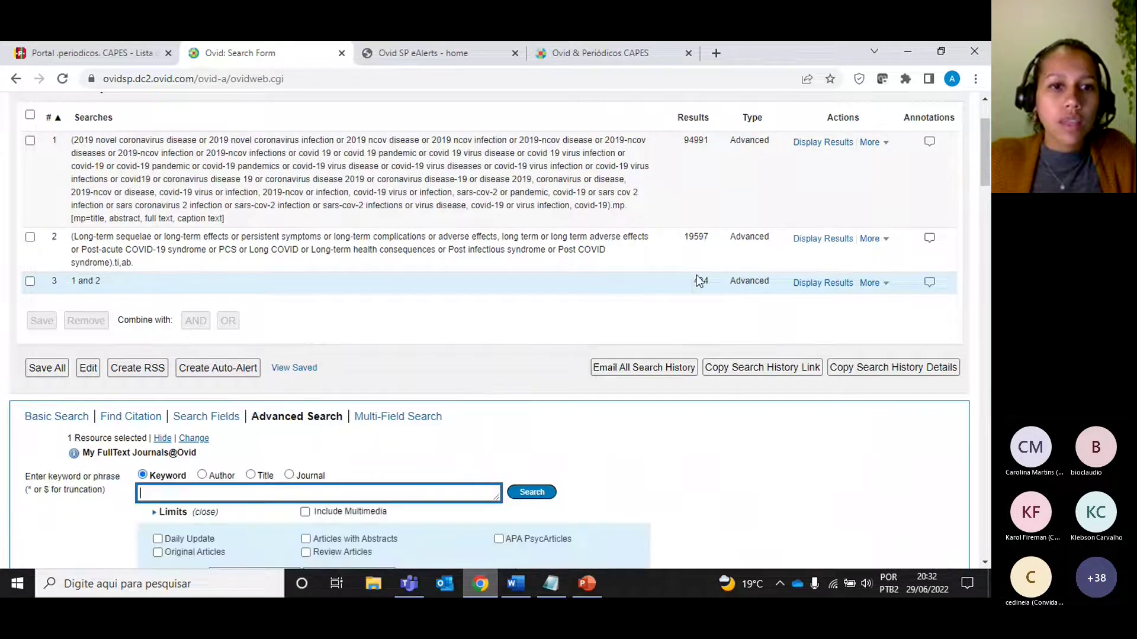
scroll(485, 309, down, 1)
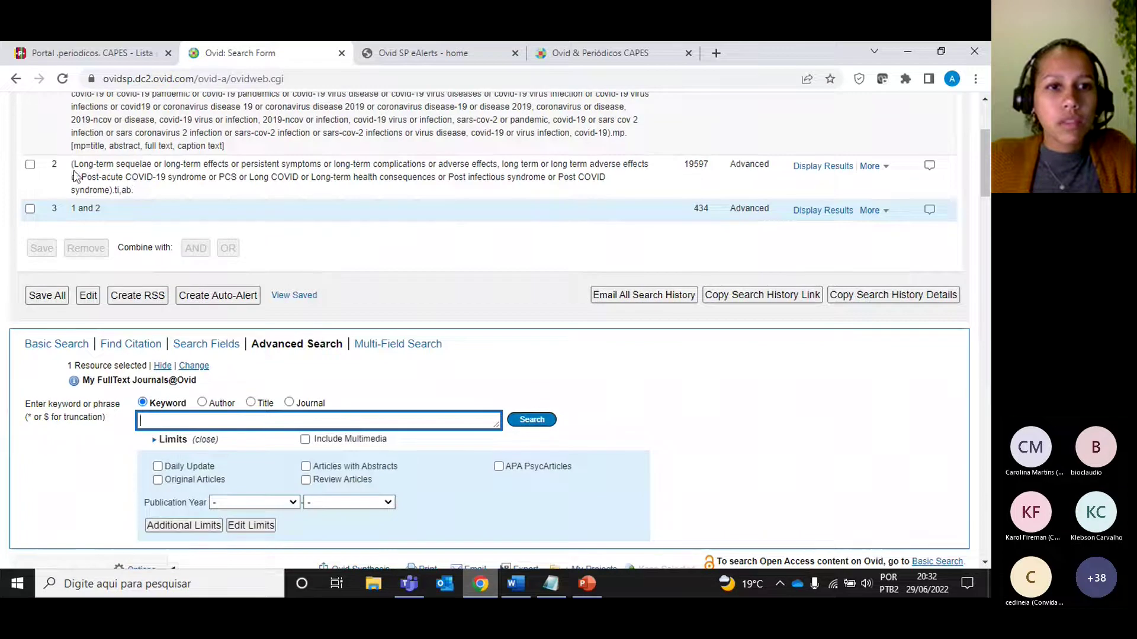
drag(116, 191, 135, 191)
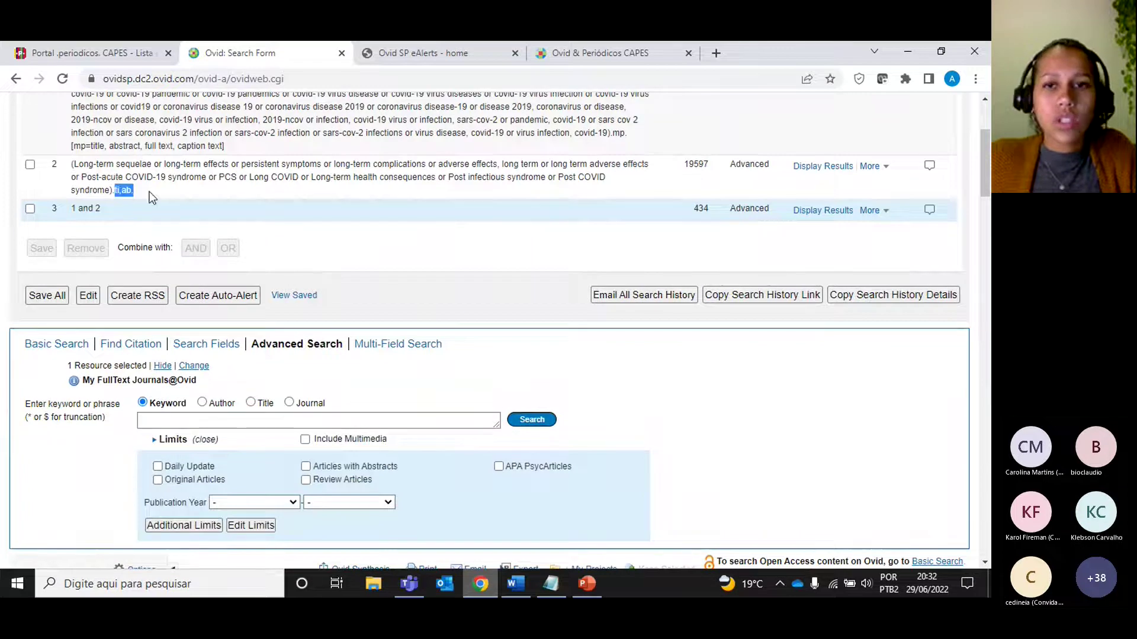
Expand the abstracts of the first and third results and examine where the search terms are highlighted in the titles and abstracts
scroll(312, 246, down, 5)
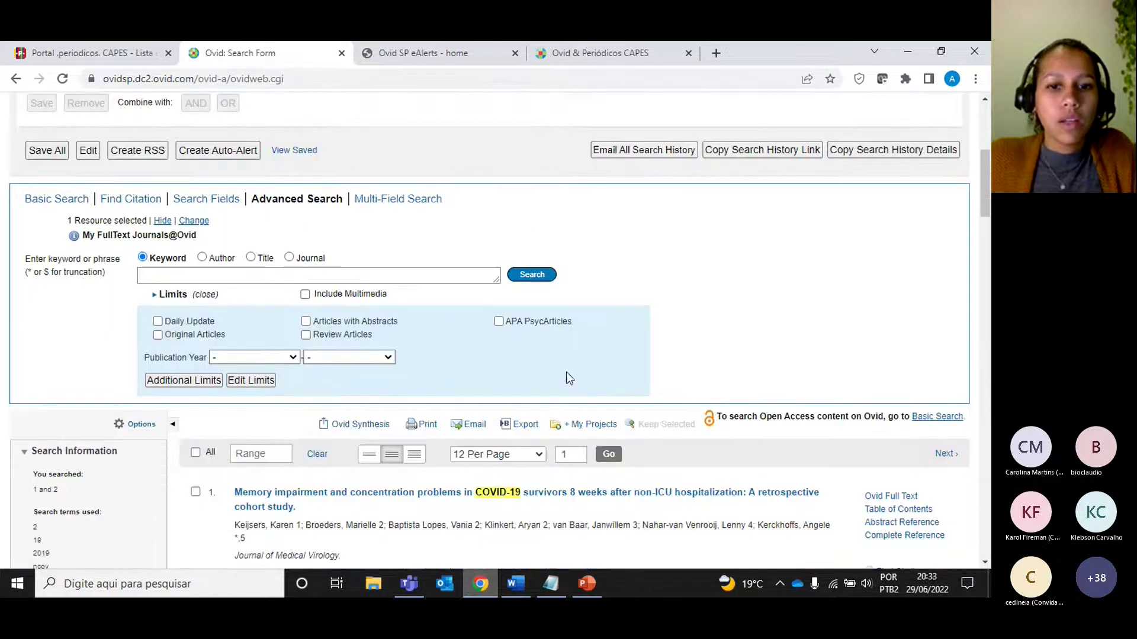
click(256, 431)
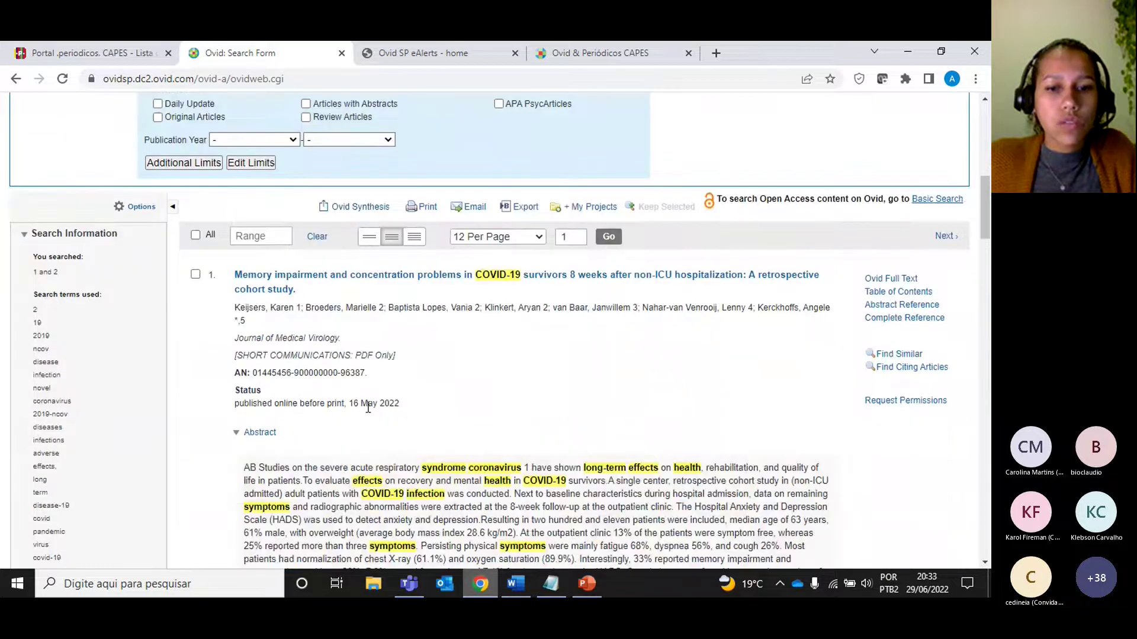
scroll(368, 407, down, 2)
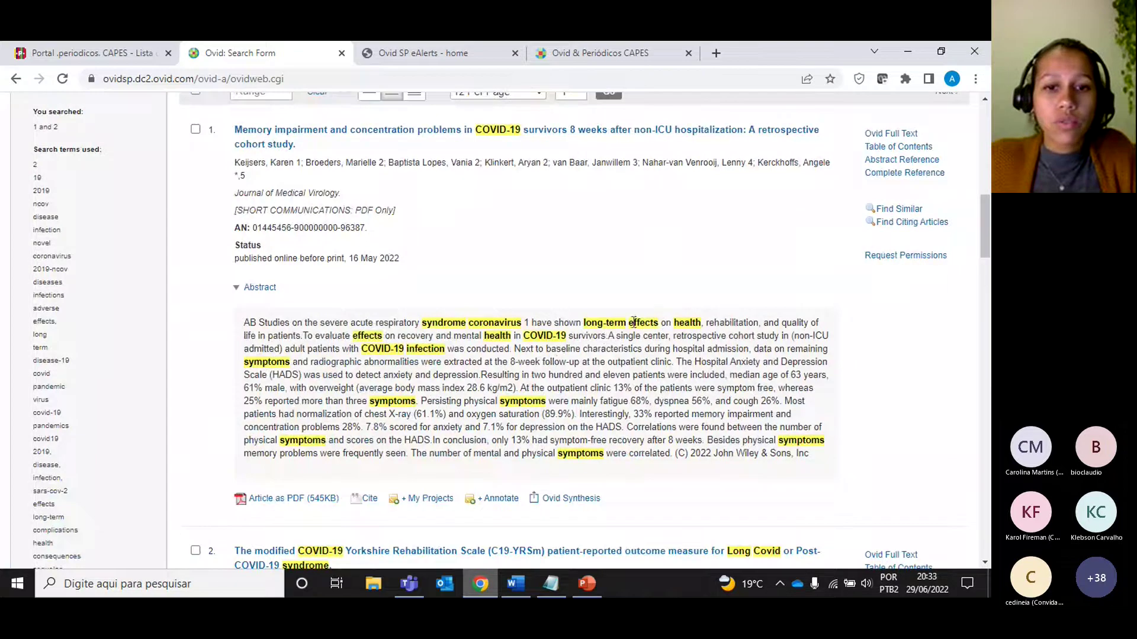
scroll(679, 356, down, 5)
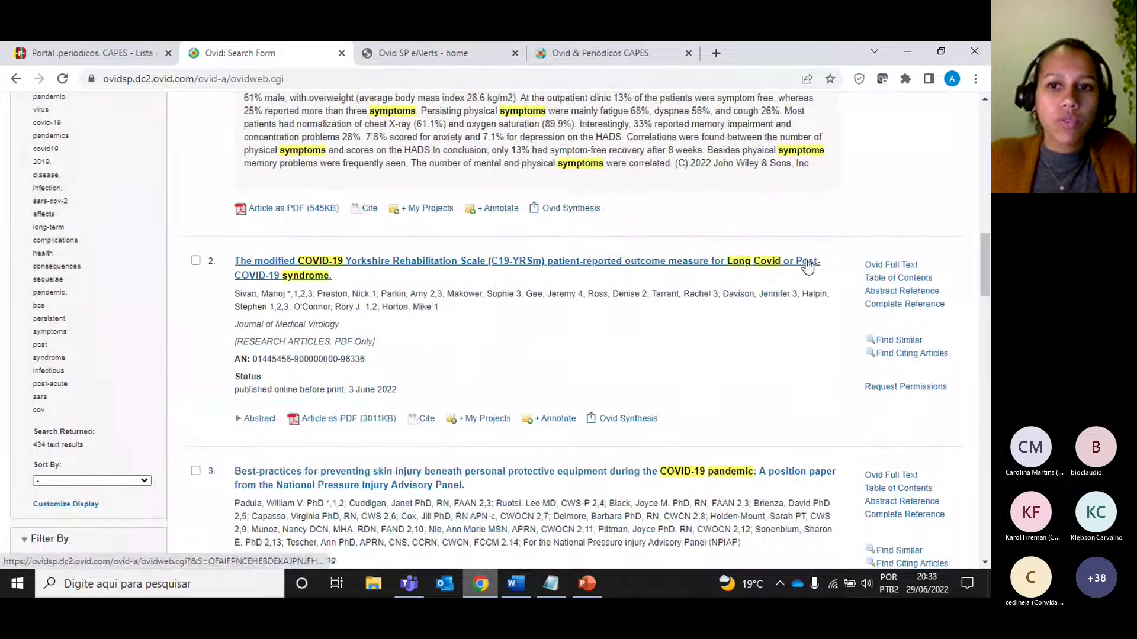
scroll(689, 263, down, 4)
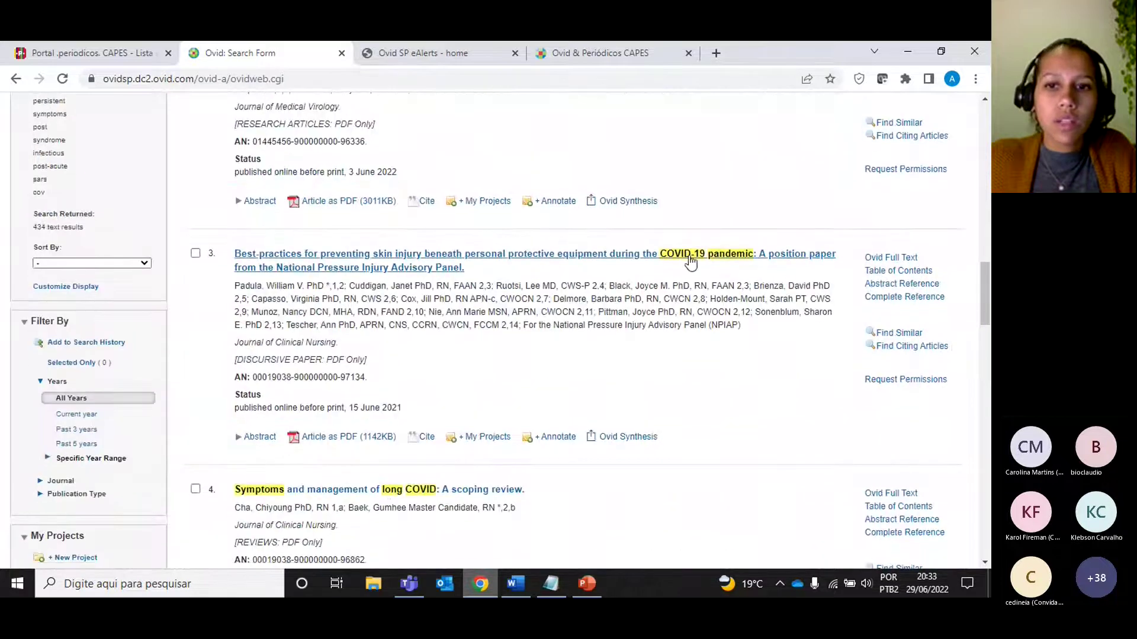
click(258, 438)
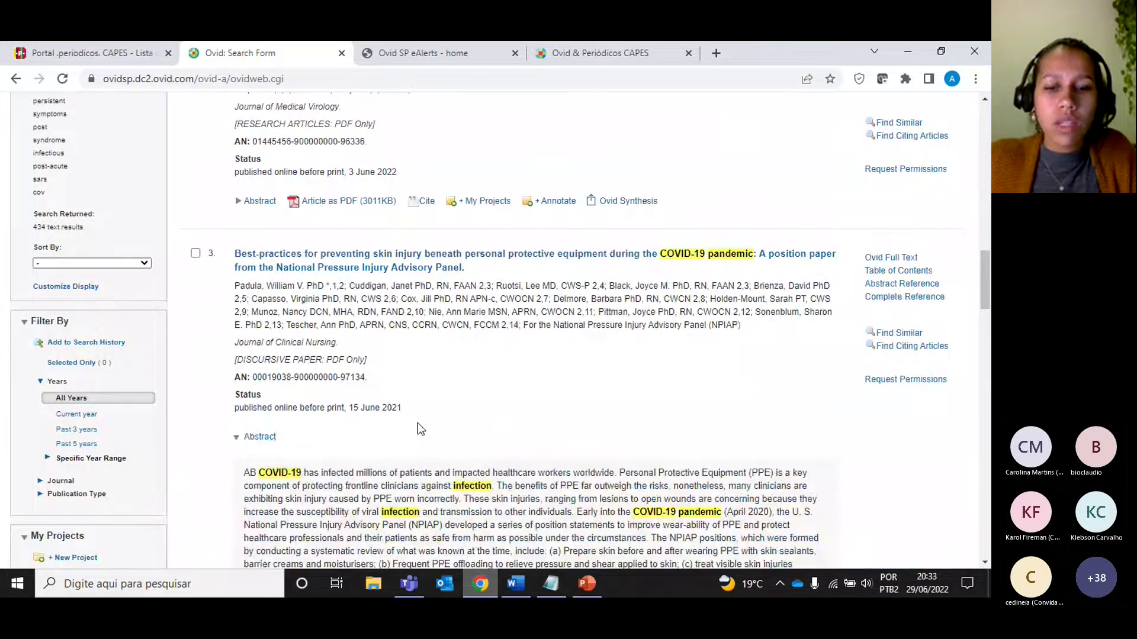
scroll(521, 463, down, 3)
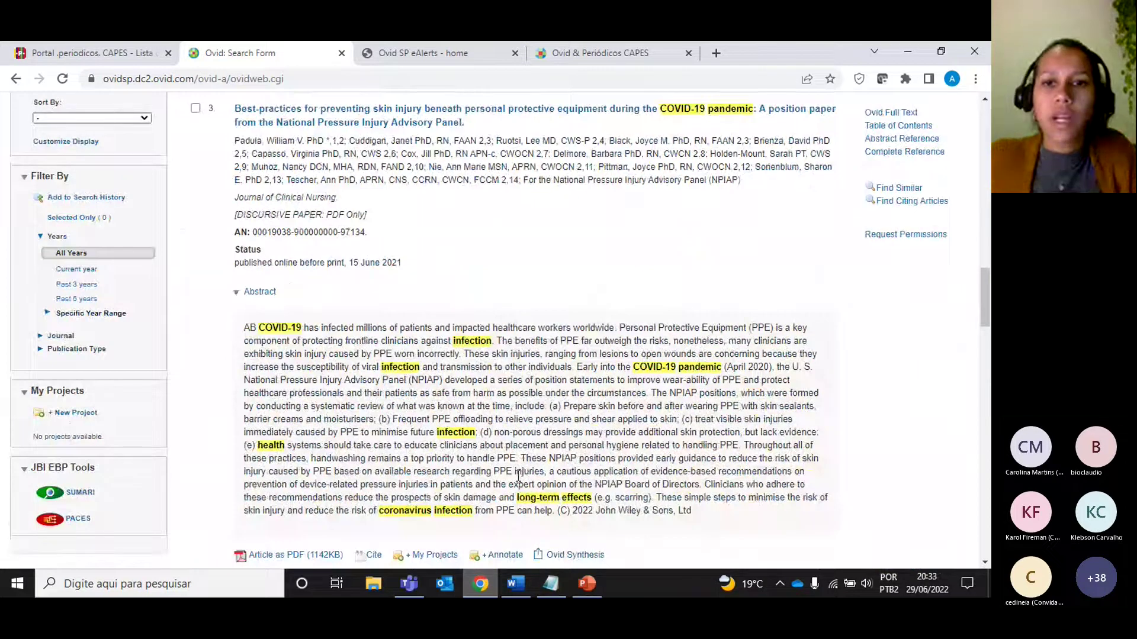
Enlarge the Advanced Search keyword box and enter the copied non-hospitalized synonyms, from "ambulatory care" to "home care", joined by OR
scroll(508, 448, up, 15)
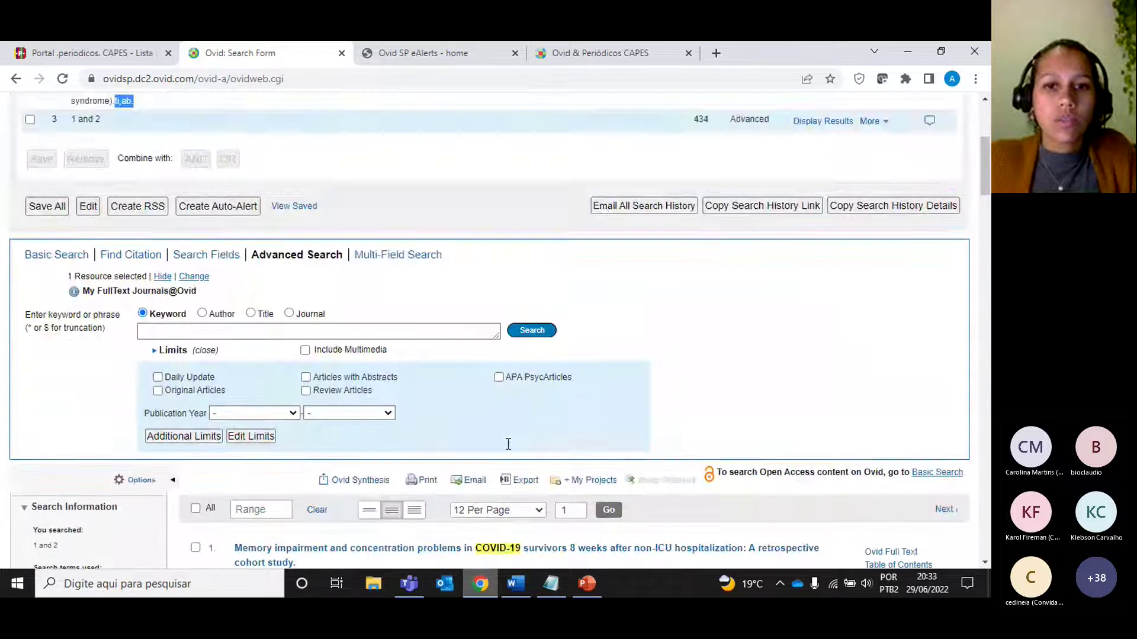
drag(498, 354, 588, 462)
click(342, 363)
text(ambulatory care OR care, ambulatory OR care, outpatient OR care, urgent OR cares, urgent OR clinic visit OR clinic visits OR health service, outpatient OR health services, outpatient OR outpatient care OR outpatient health service OR outpatient health services OR outpatient service OR outpatient services OR service, outpatient OR service, outpatient health OR services, outpatient OR services, outpatient health OR urgent care OR urgent cares OR visit, clinic OR visits, clinic or care, domiciliary OR care, home OR care services, home OR domiciliary care OR home care OR home care service OR home care services OR home health care OR service, home care OR services, home care)
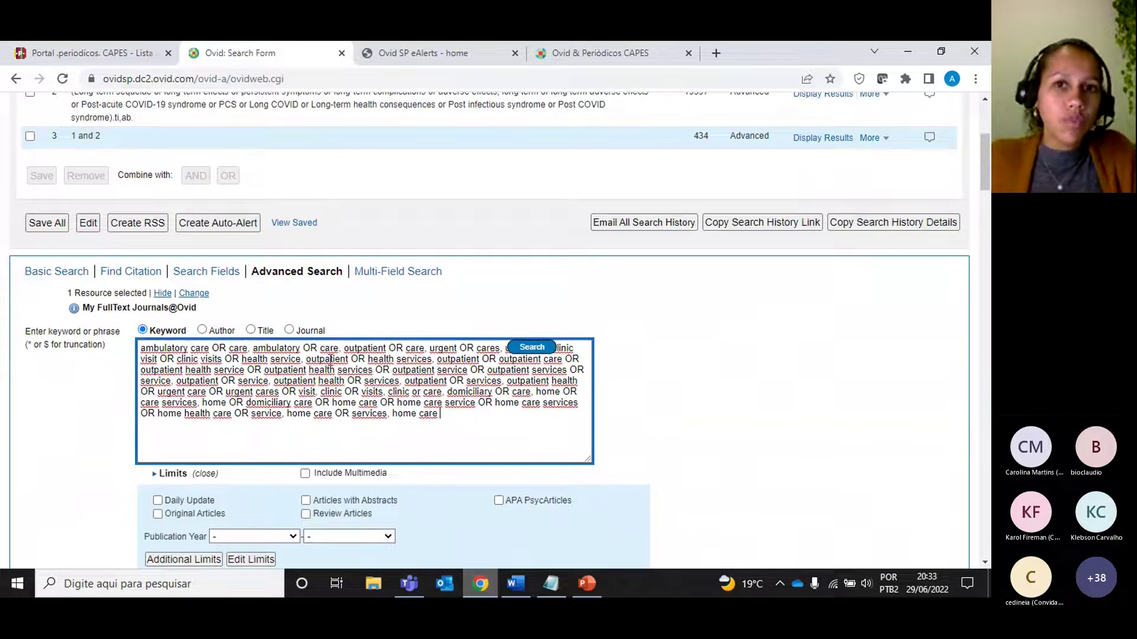
Select searches 1 and 2 in the search history to point out the options for combining them
scroll(176, 311, up, 3)
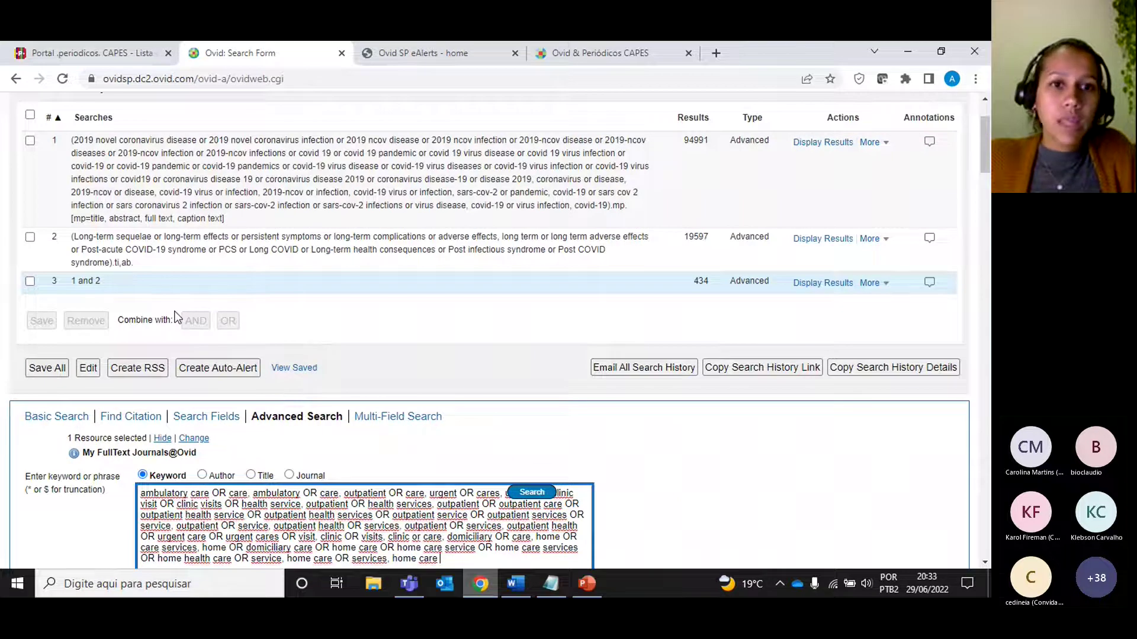
scroll(175, 316, up, 1)
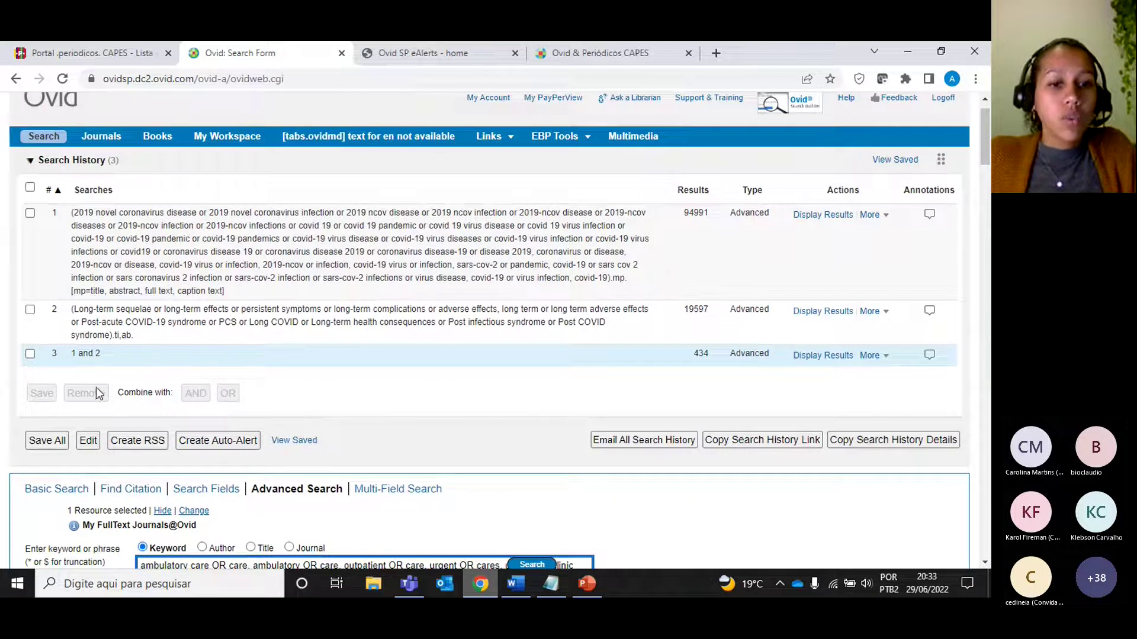
click(30, 213)
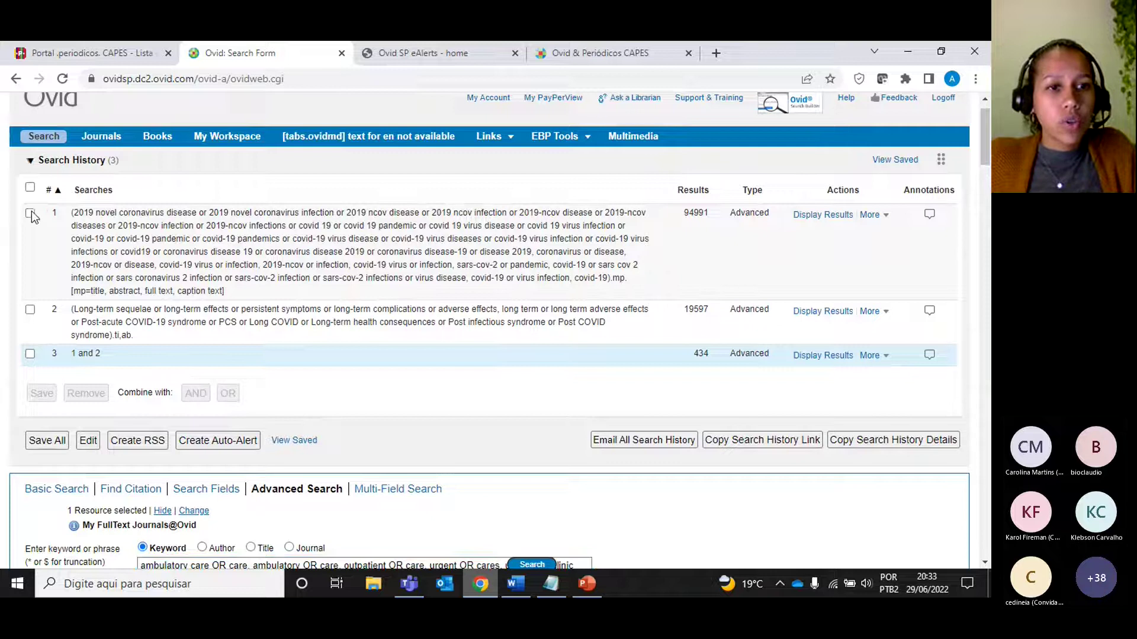
click(30, 310)
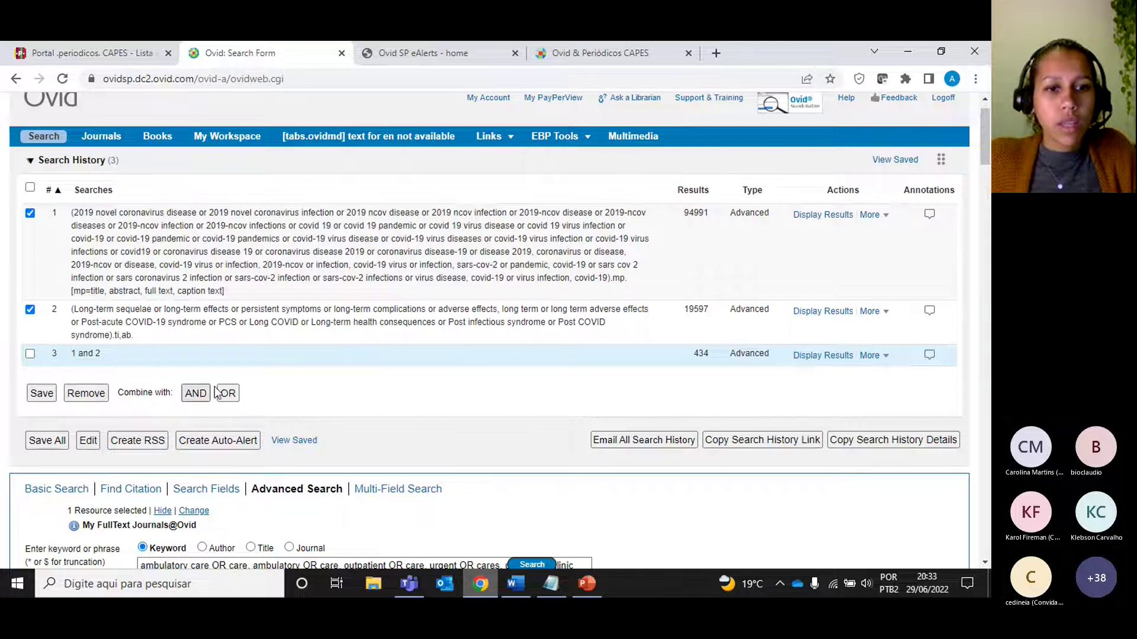
Deselect searches 1 and 2 in the search history and enclose the ambulatory and home care keyword query in parentheses
click(30, 310)
click(30, 214)
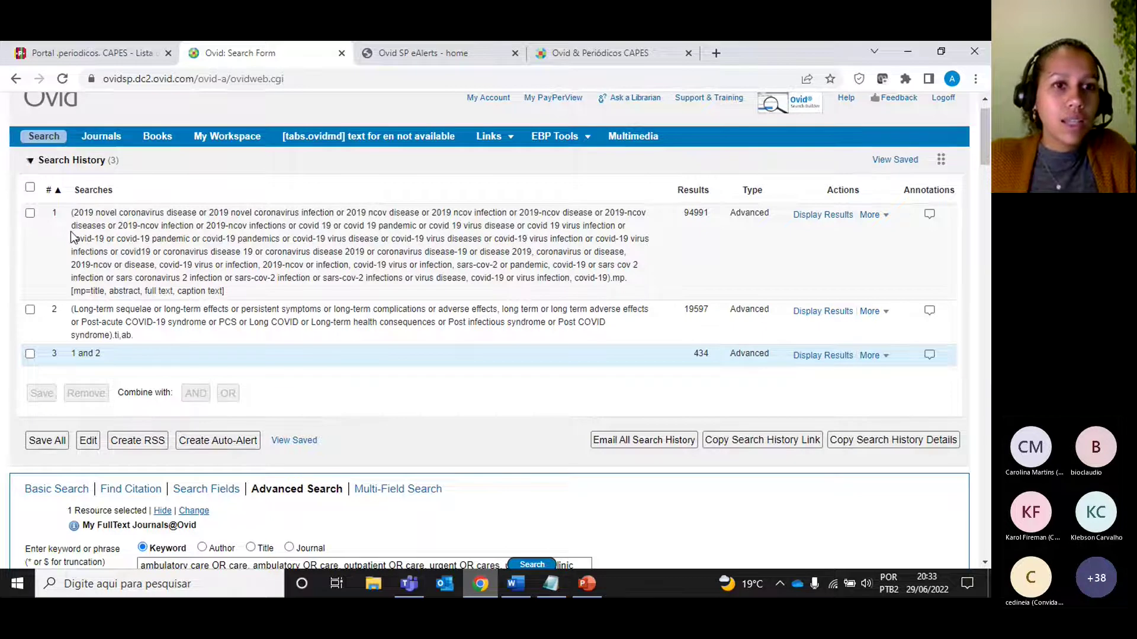
scroll(97, 270, down, 6)
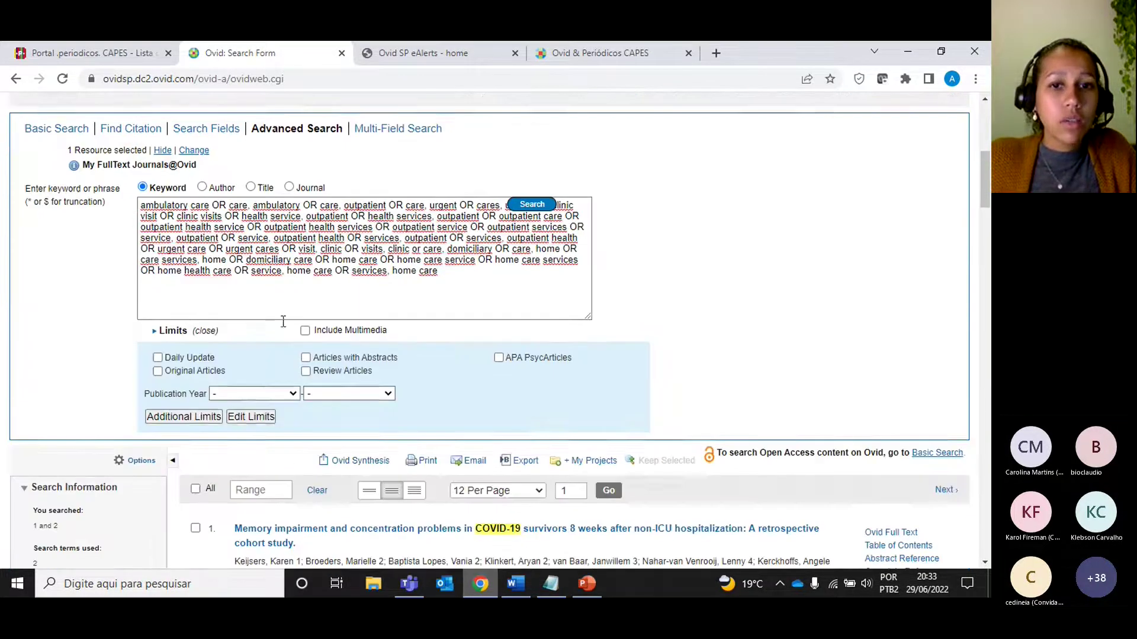
click(441, 271)
text())
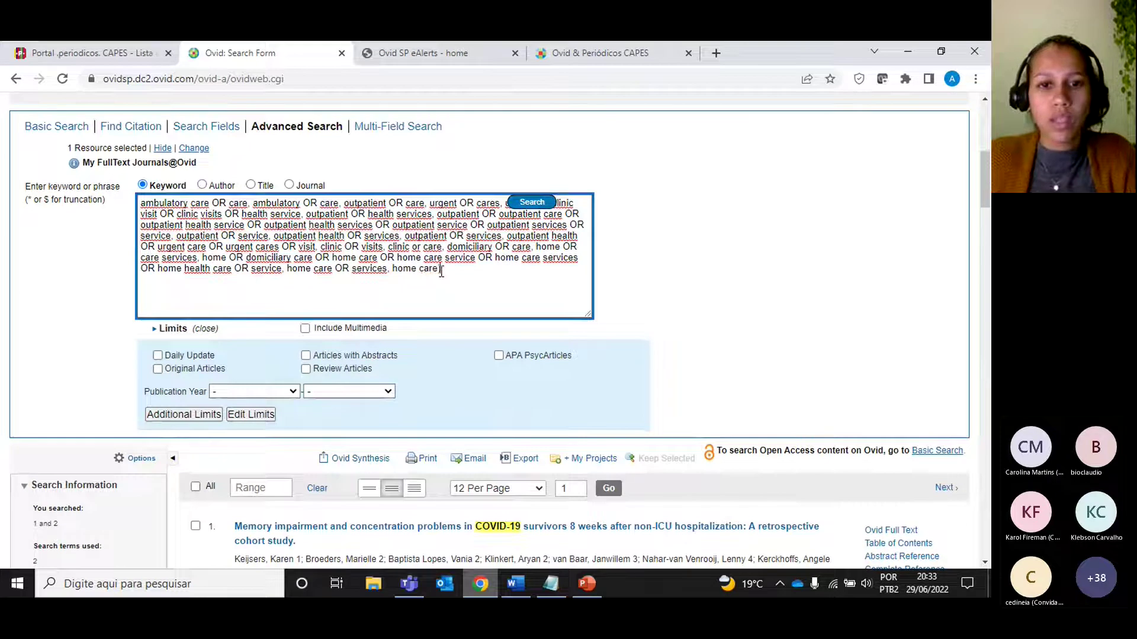
click(143, 203)
text(()
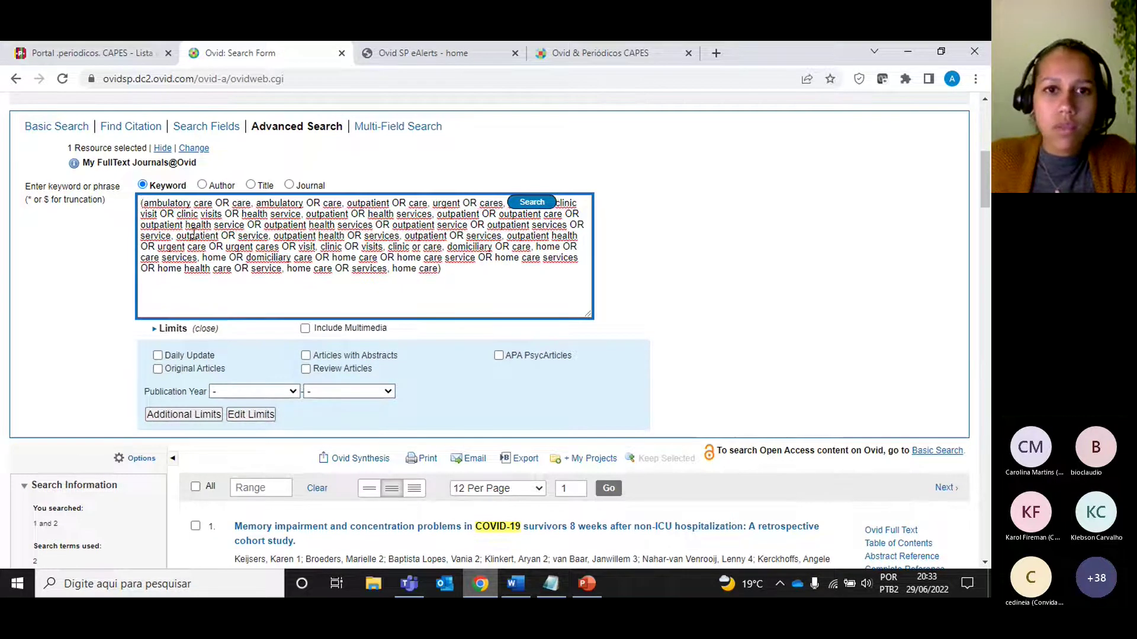
Append NOT hospital* after the parenthesised care terms and run the search
key(BackSpace)
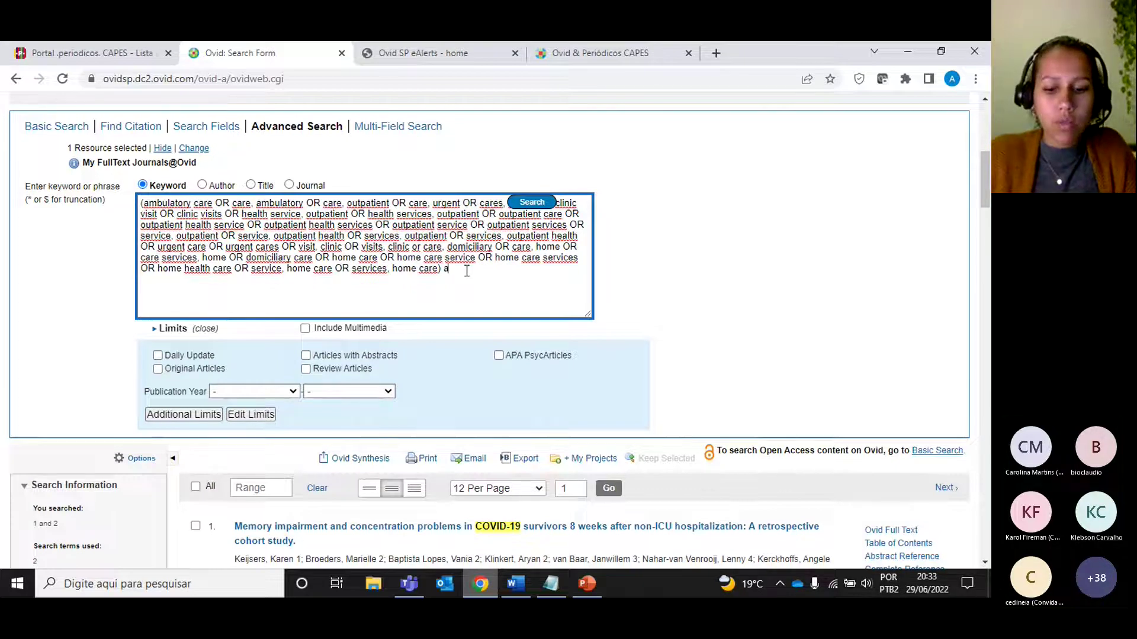
text(NOT)
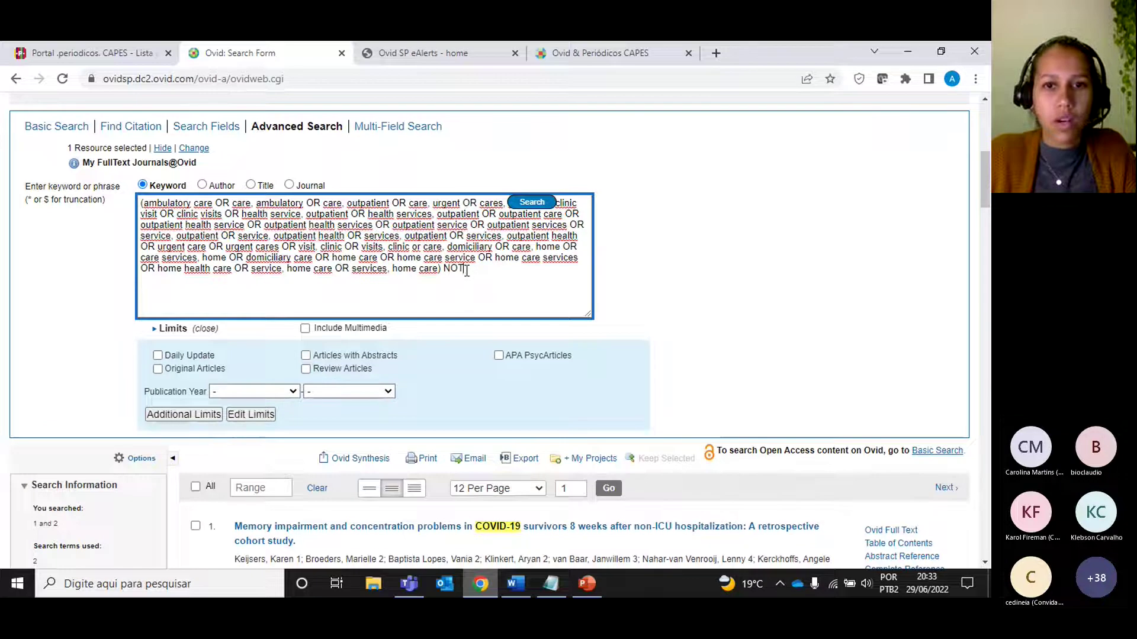
text( (hosp)
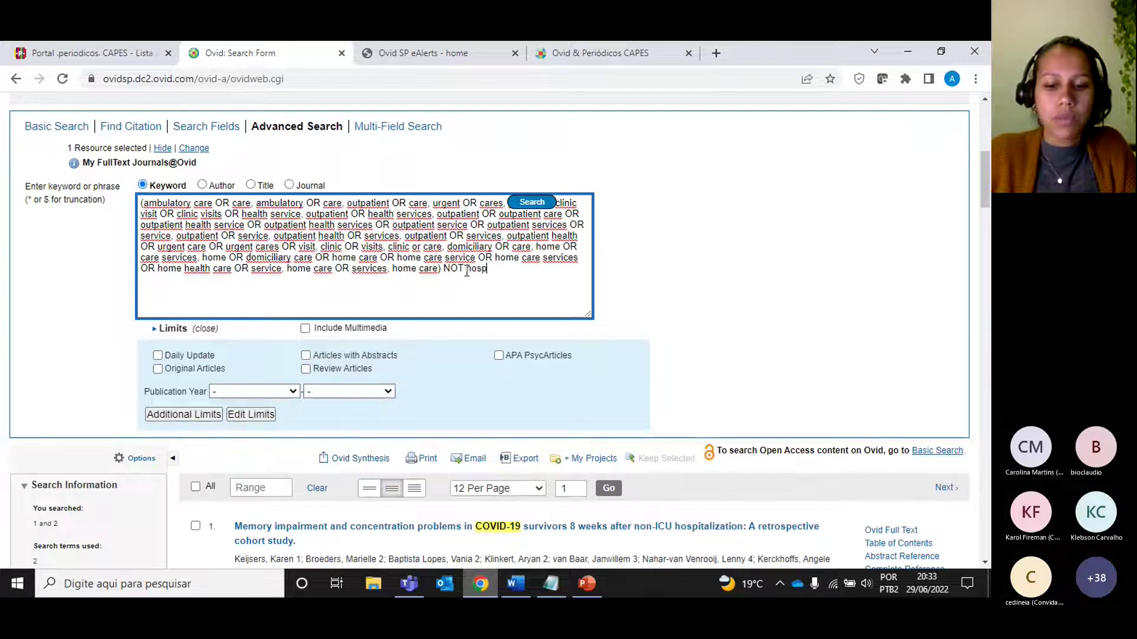
text(ital)
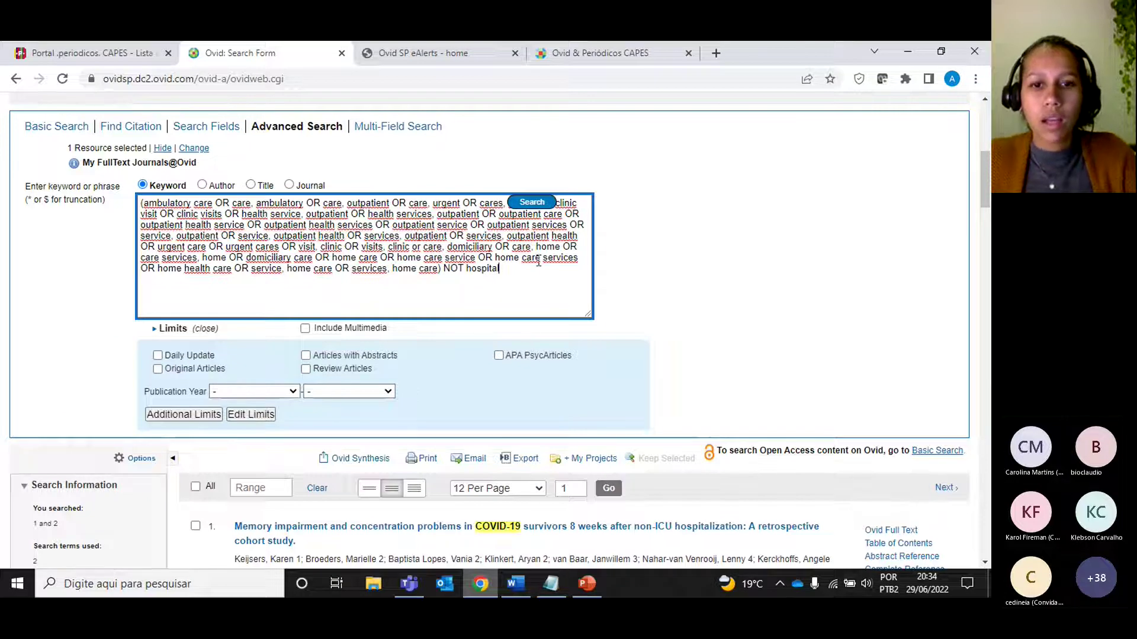
text(*)
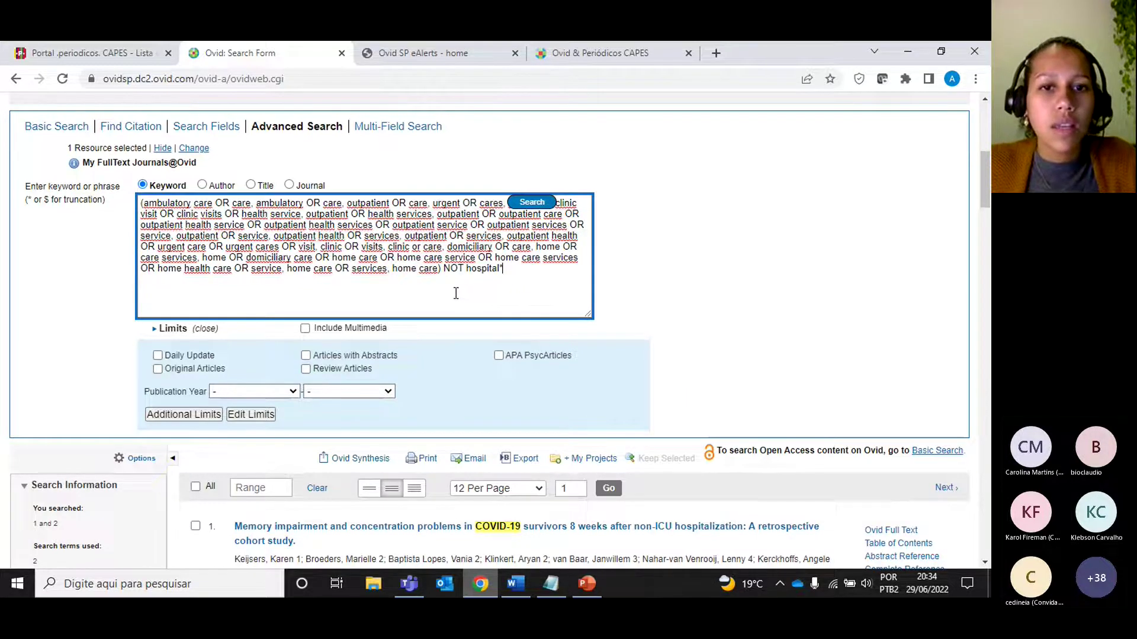
scroll(456, 293, up, 1)
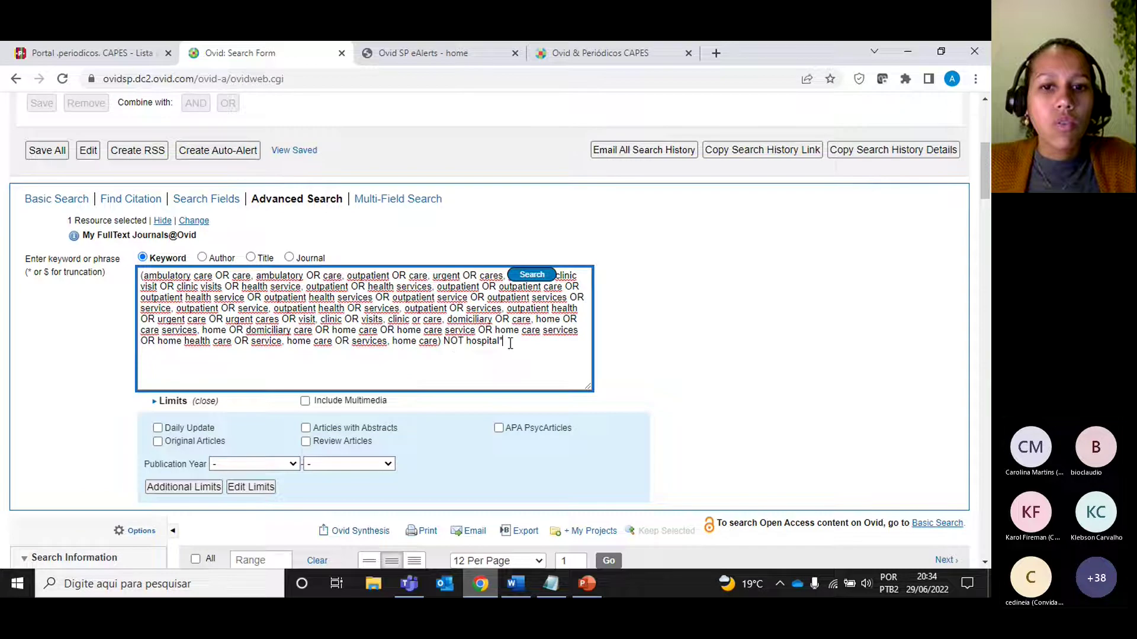
click(521, 274)
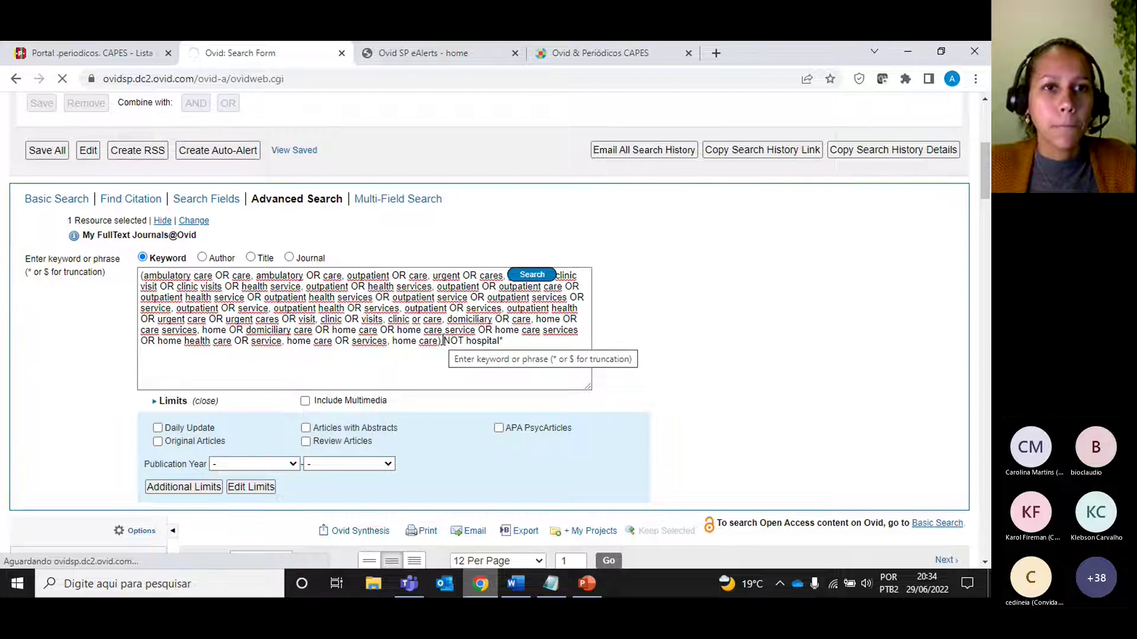
Copy "adults and young adults" from Aspecto 4 in the Word search form and paste it into Ovid's keyword field
click(513, 586)
scroll(620, 428, up, 5)
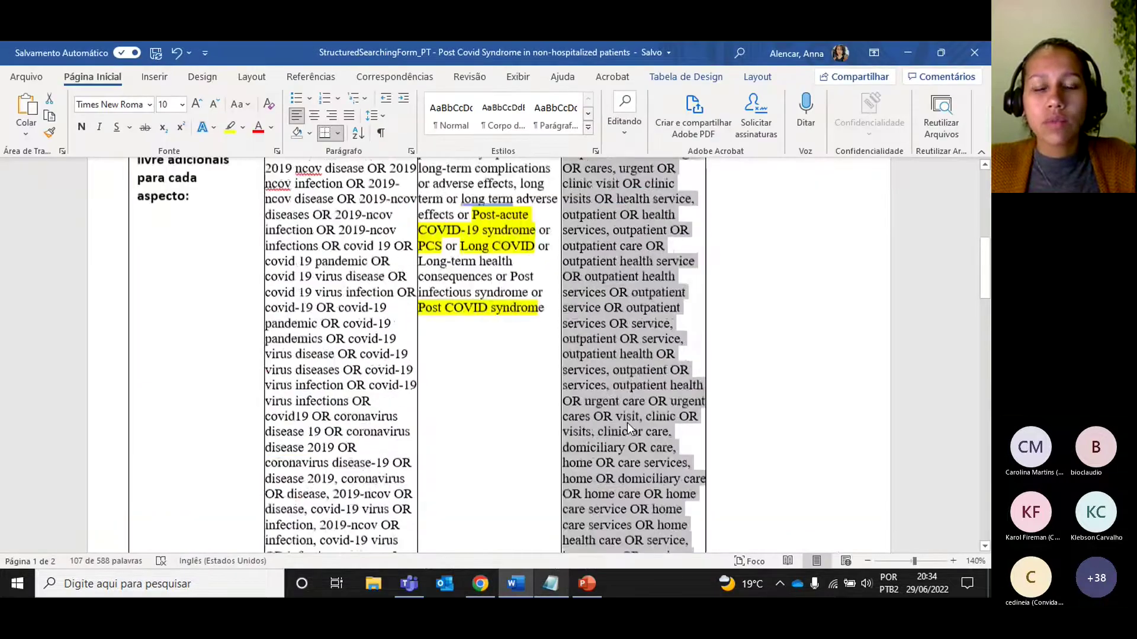
drag(747, 408, 711, 394)
key(ctrl+c)
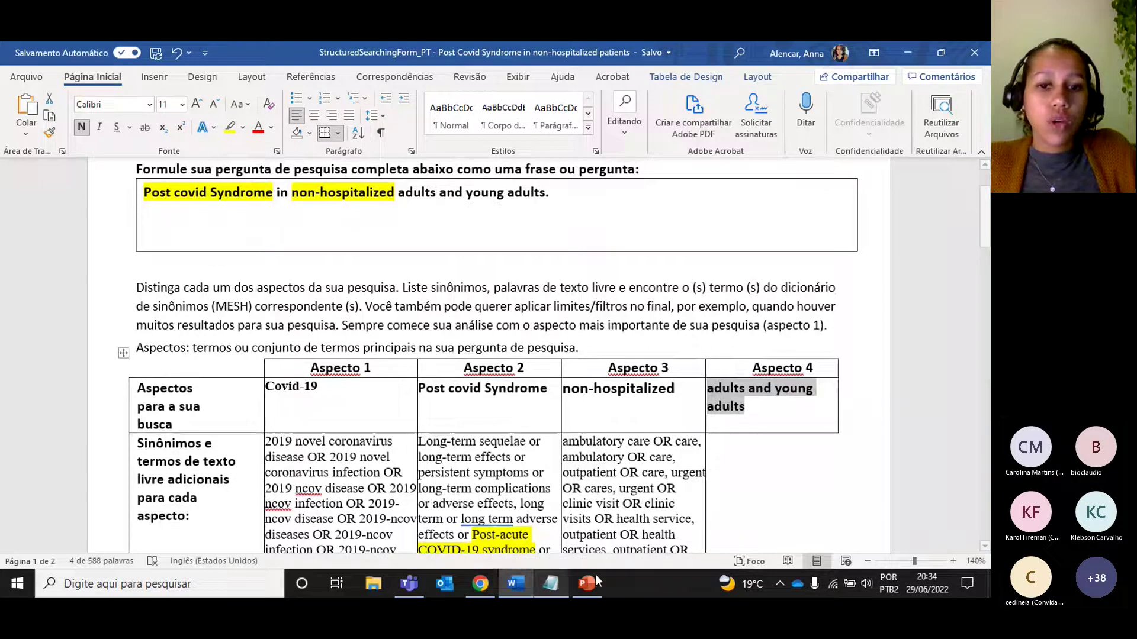
click(477, 587)
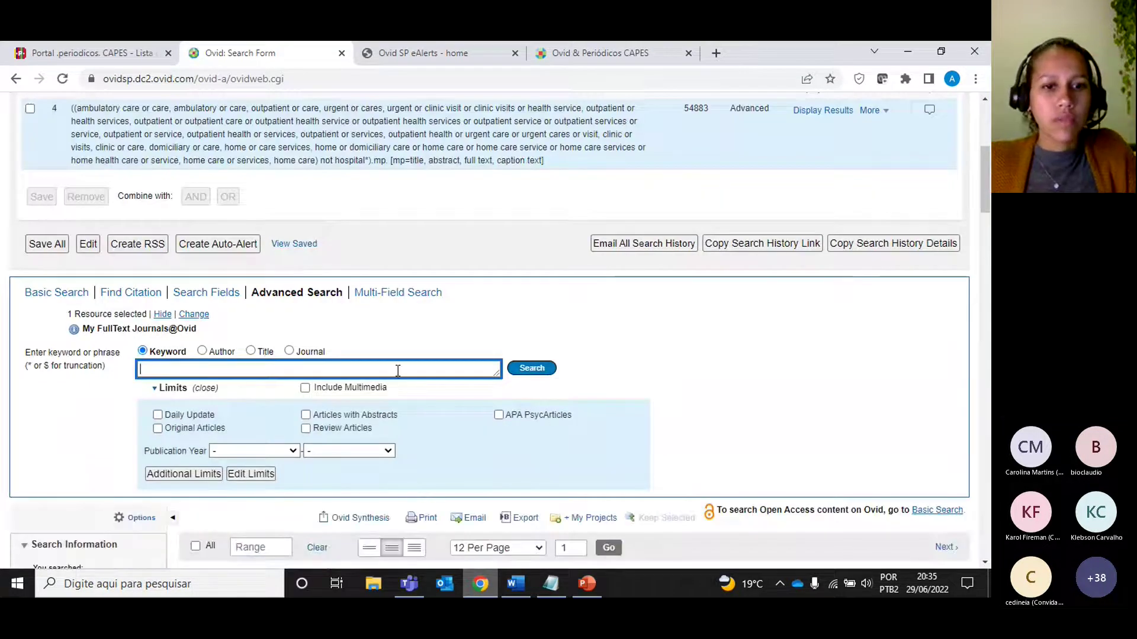
key(ctrl+v)
Change the pasted keyword phrase to "adult* or young adult*" and run the search
drag(188, 373, 169, 372)
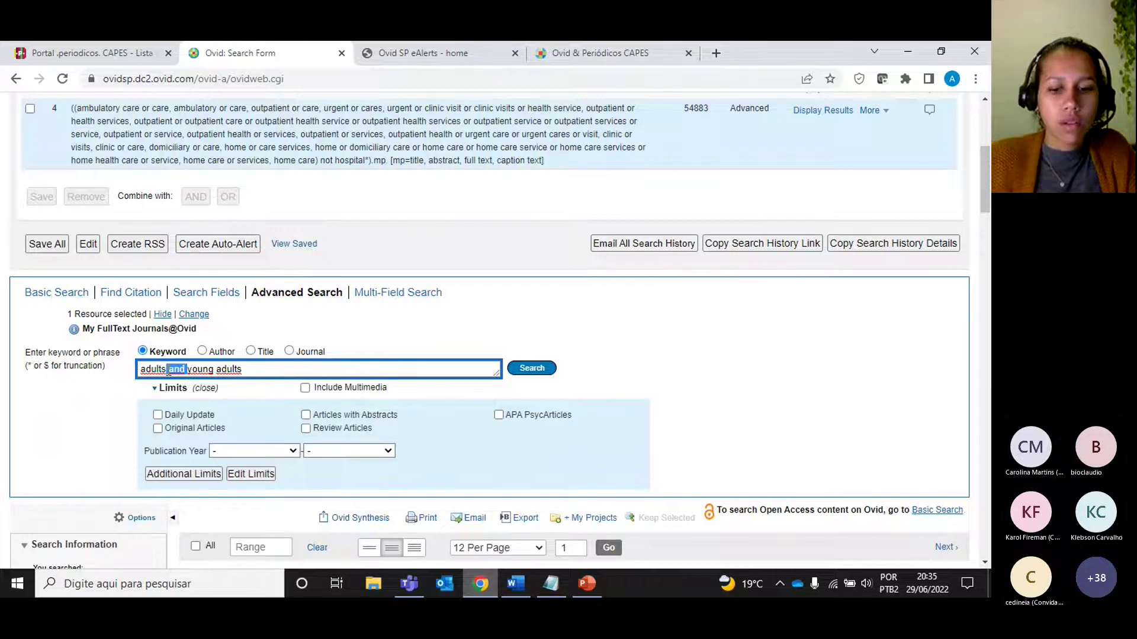
text(or)
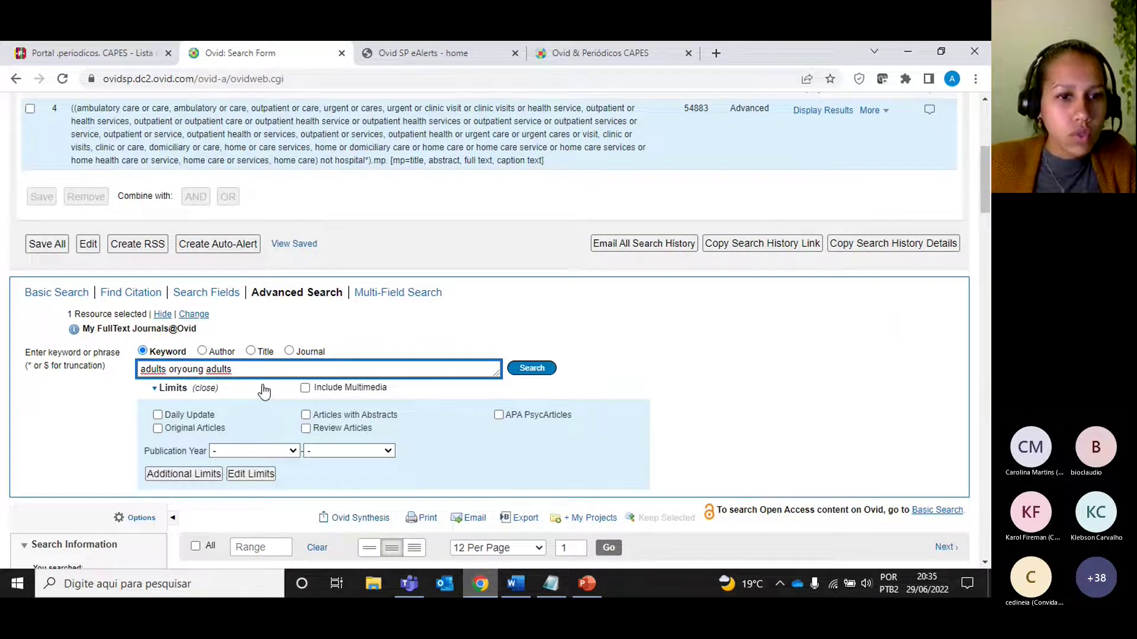
click(178, 369)
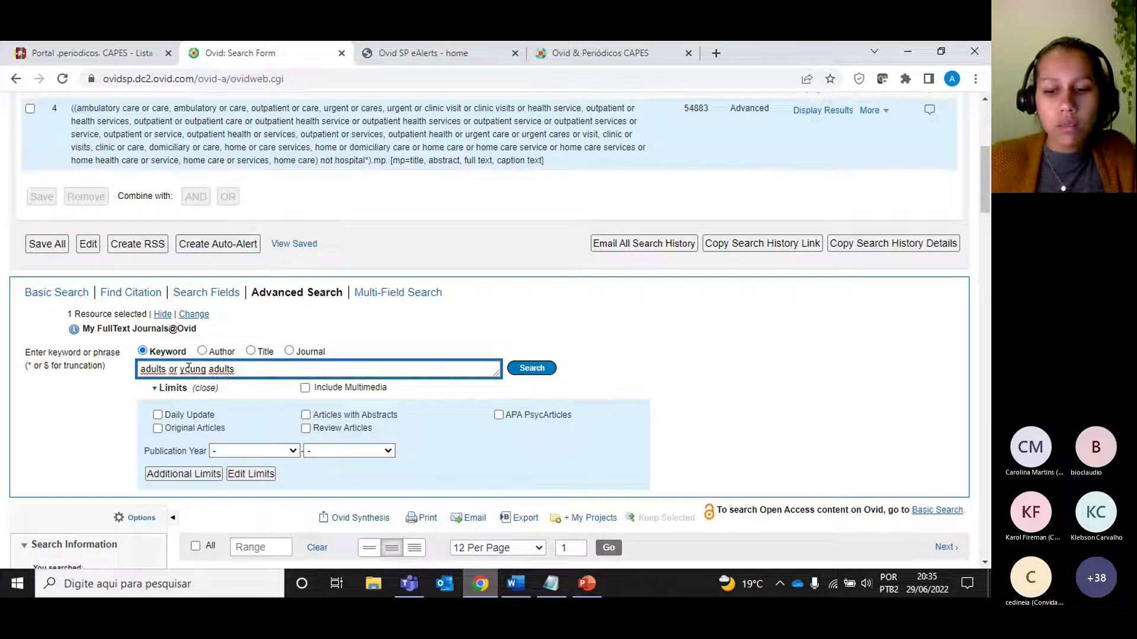
click(160, 369)
key(BackSpace)
text(*)
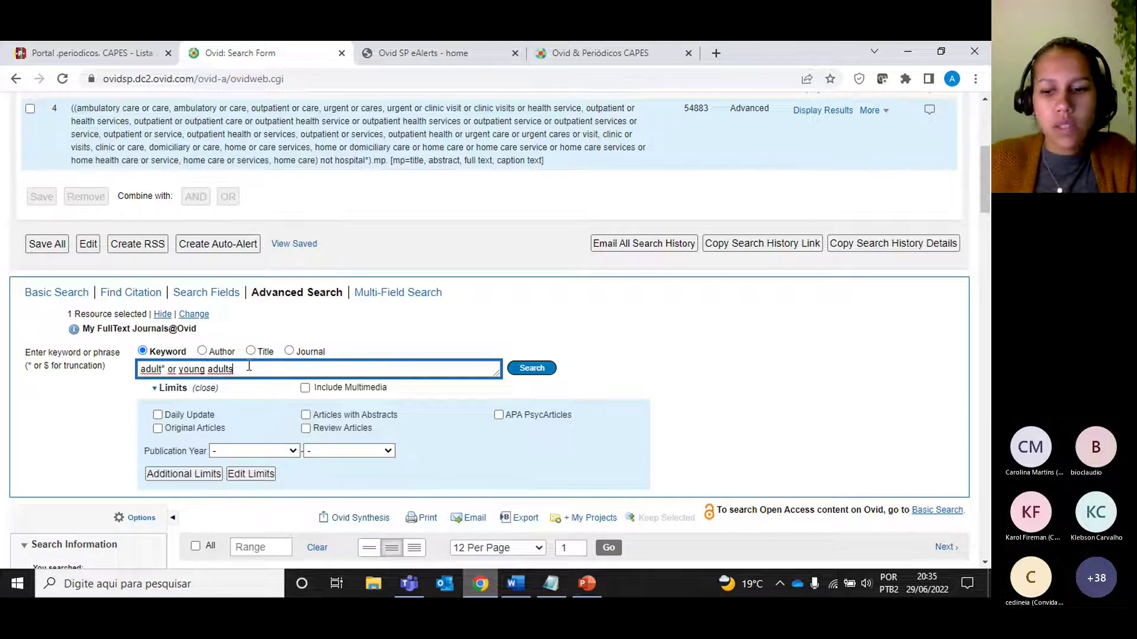
key(BackSpace)
click(515, 368)
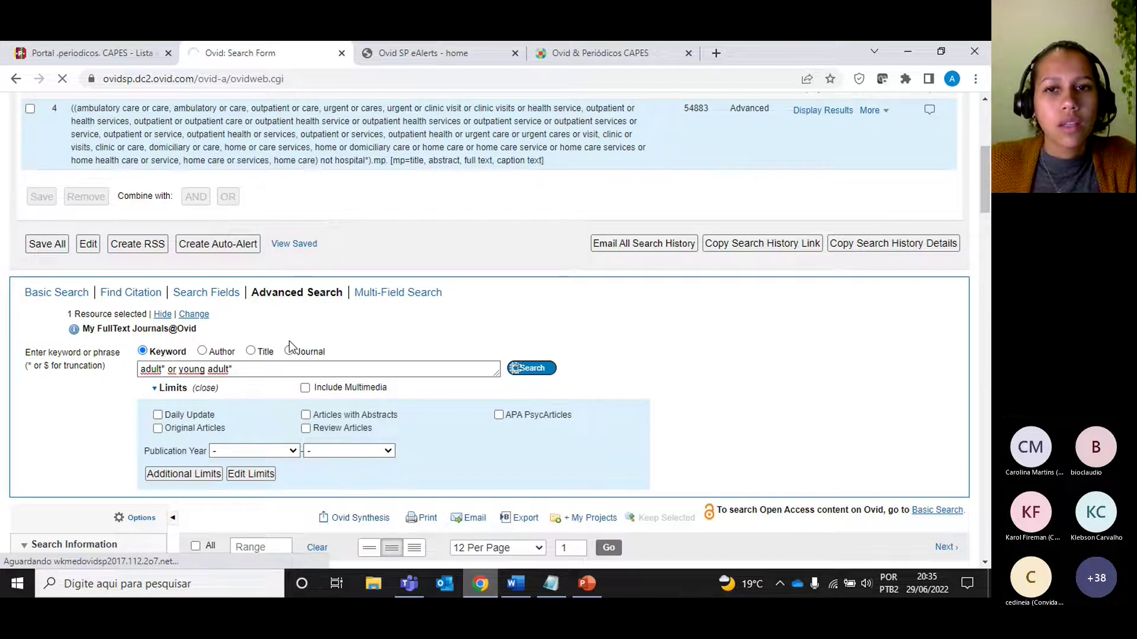
Expand the full search history and combine searches 3, 4 and 5 with AND
scroll(312, 340, up, 4)
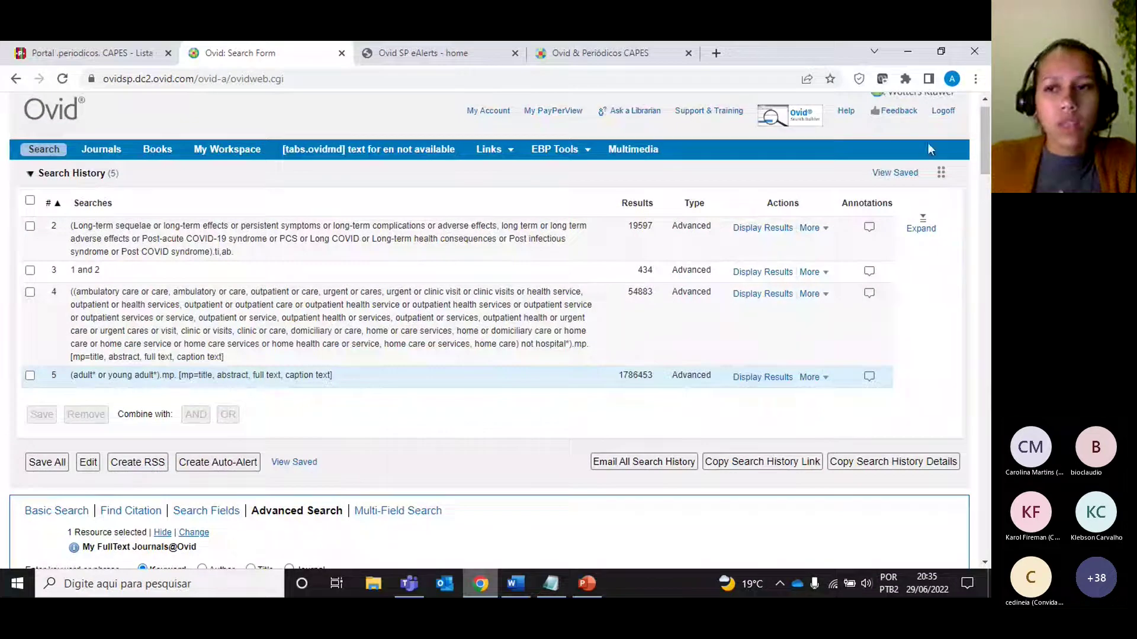
click(920, 230)
scroll(112, 359, down, 1)
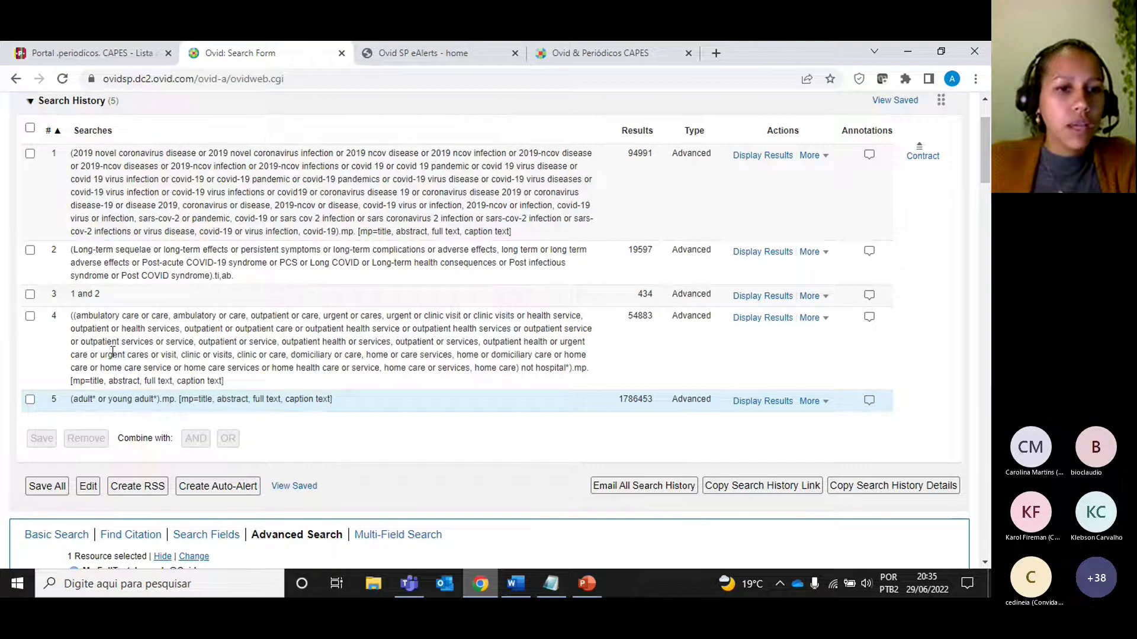
click(30, 317)
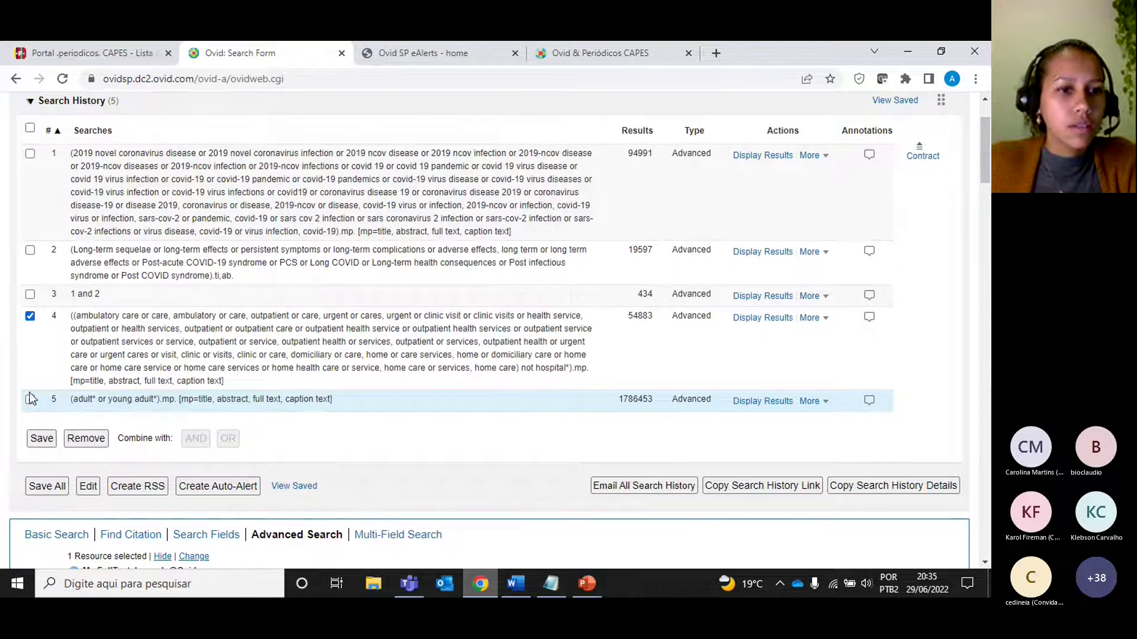
click(29, 399)
click(29, 294)
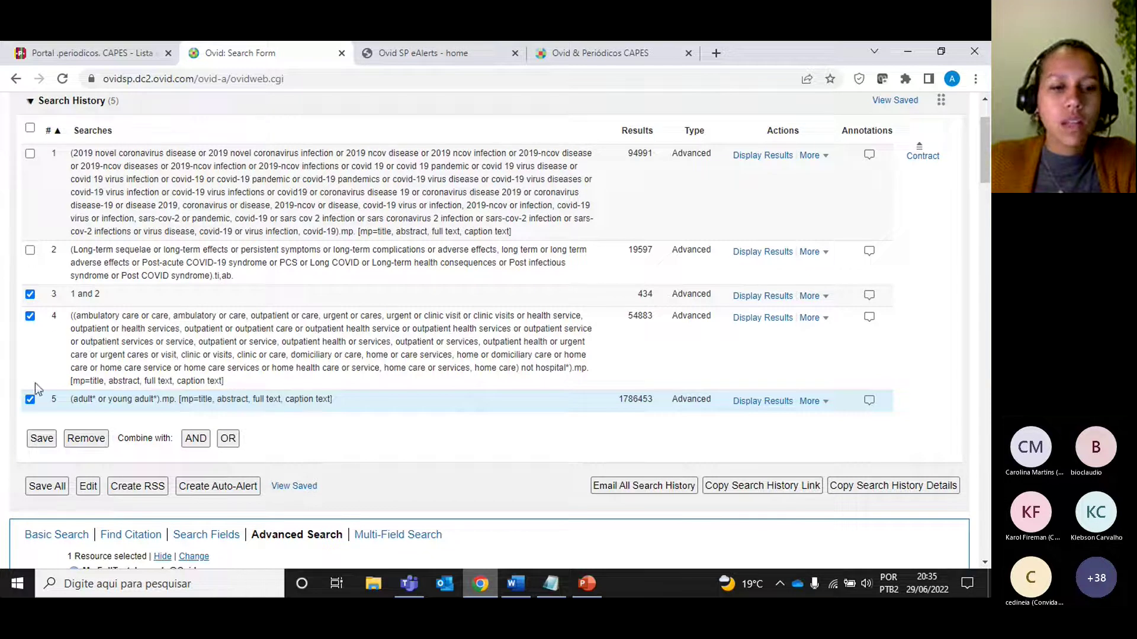
click(196, 438)
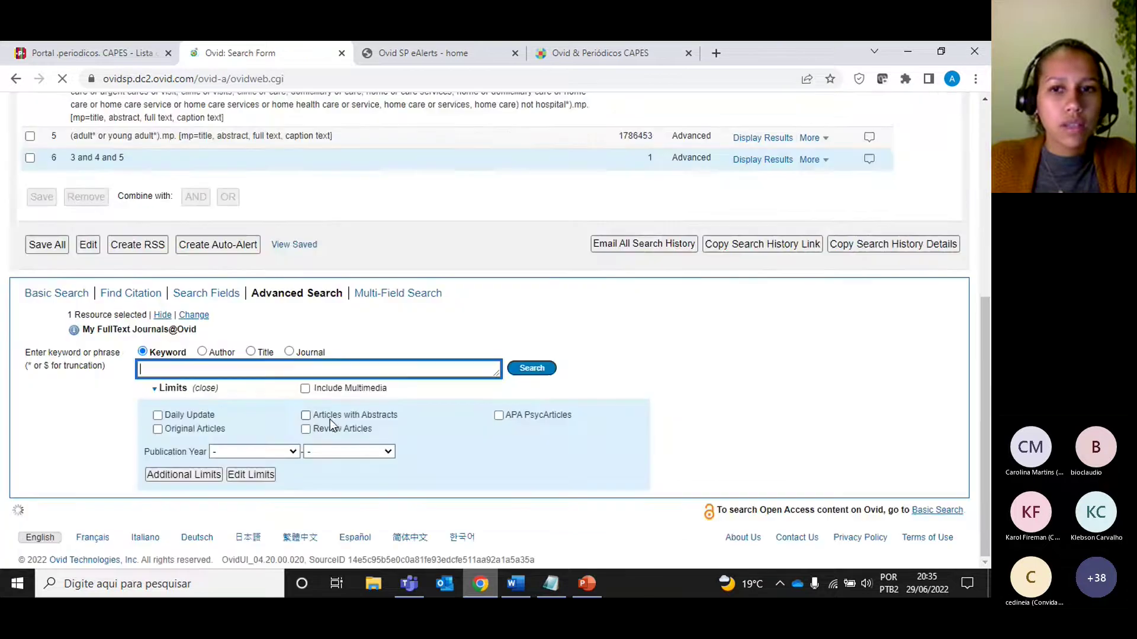
Review the results of the combined search, and try selecting all searches in the history before clearing the selection
scroll(333, 417, up, 2)
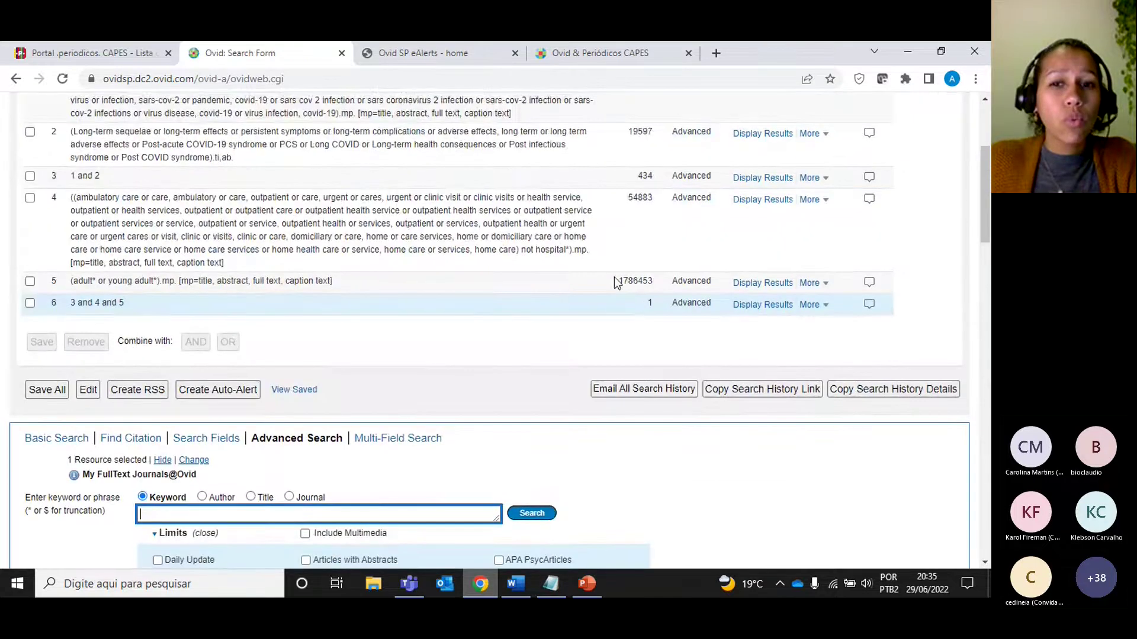
scroll(614, 291, down, 7)
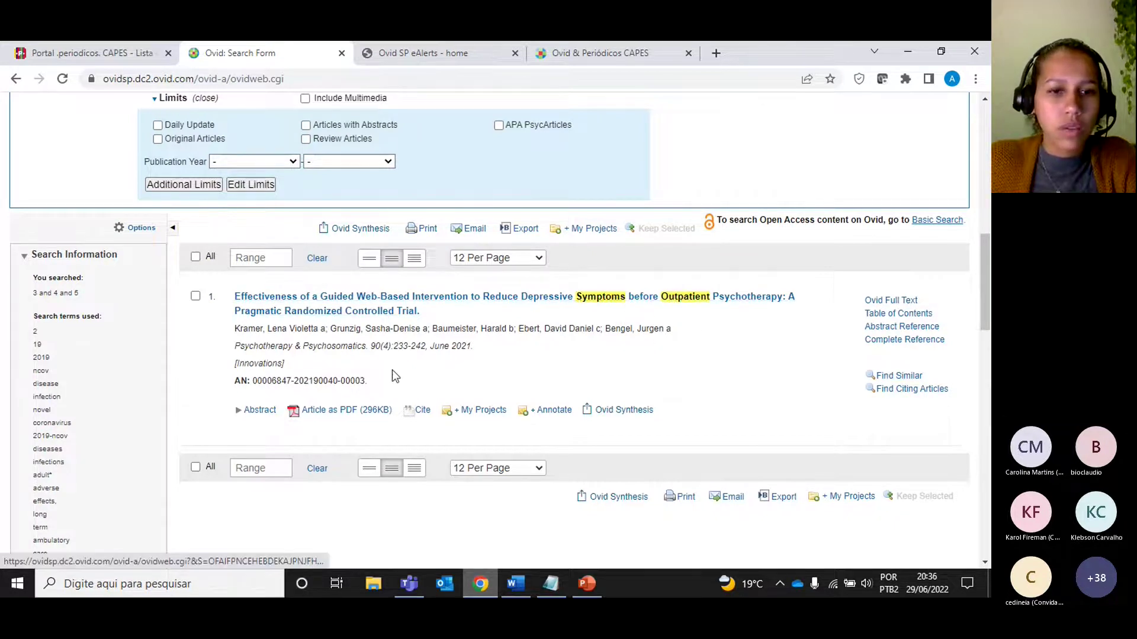
scroll(523, 374, up, 1)
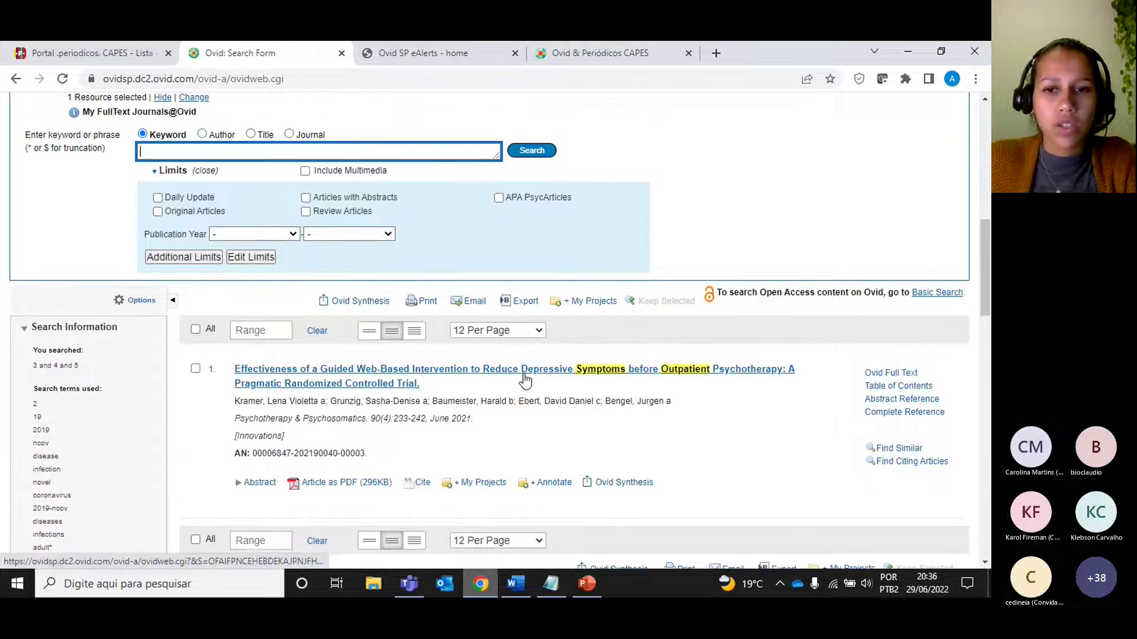
scroll(524, 379, up, 8)
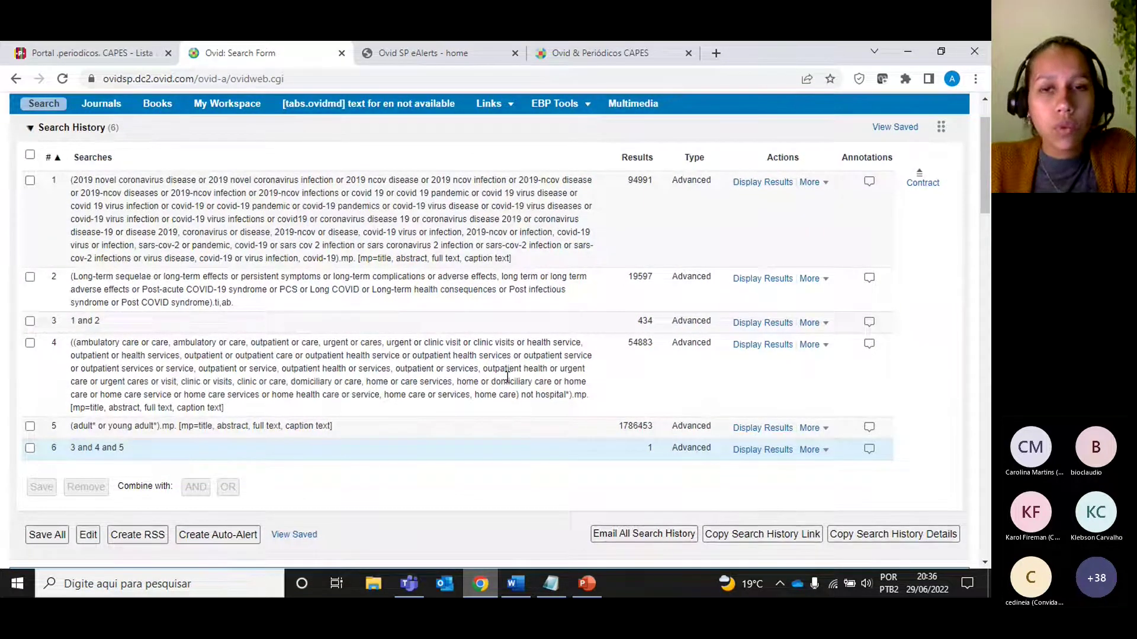
click(31, 155)
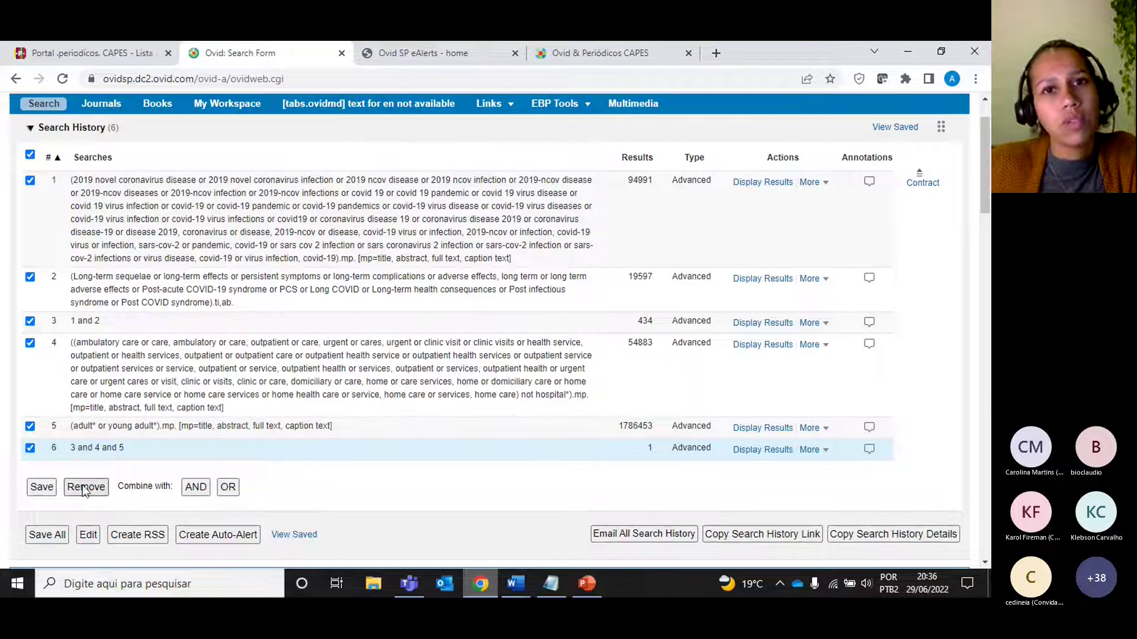
click(30, 155)
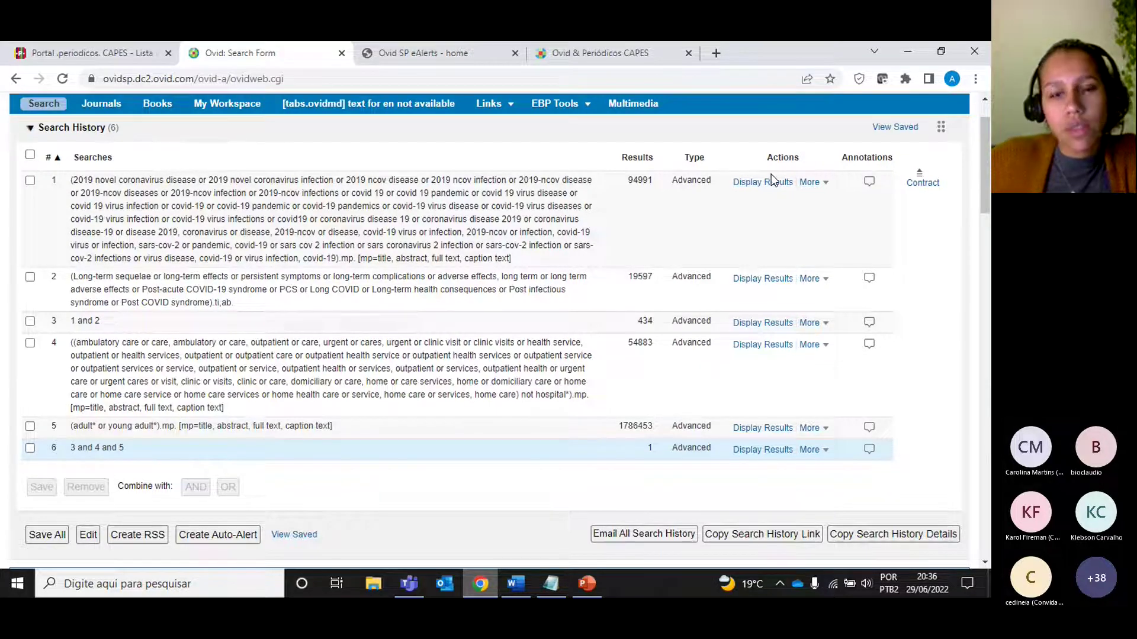
Open search 1 for editing in the search history editor, view its insert-statement form and dismiss it
click(809, 181)
click(810, 182)
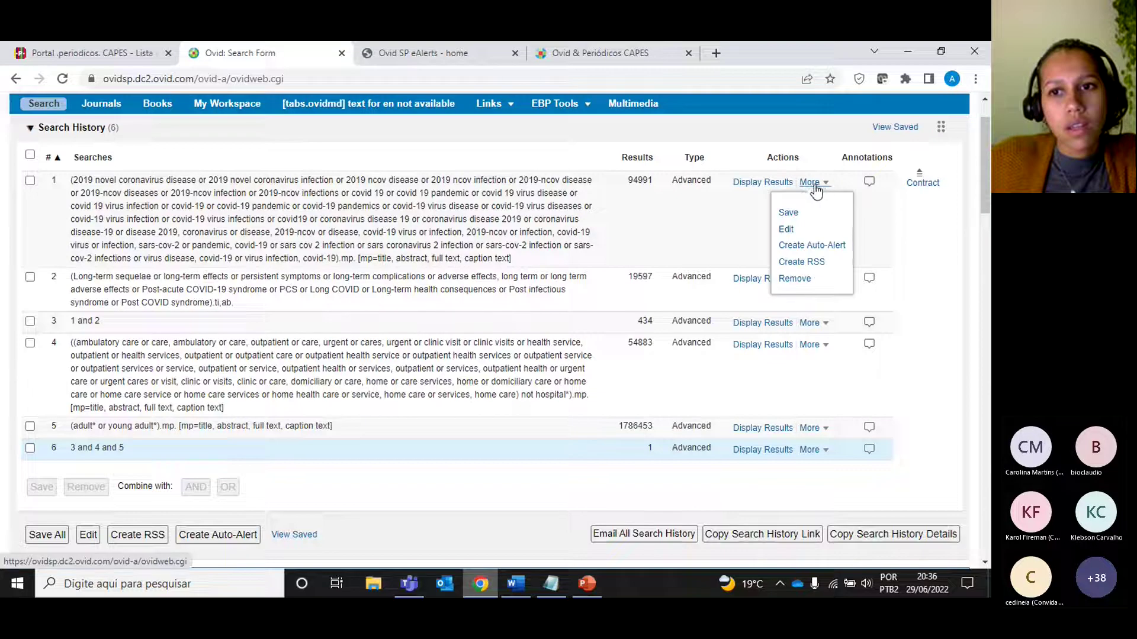
click(787, 231)
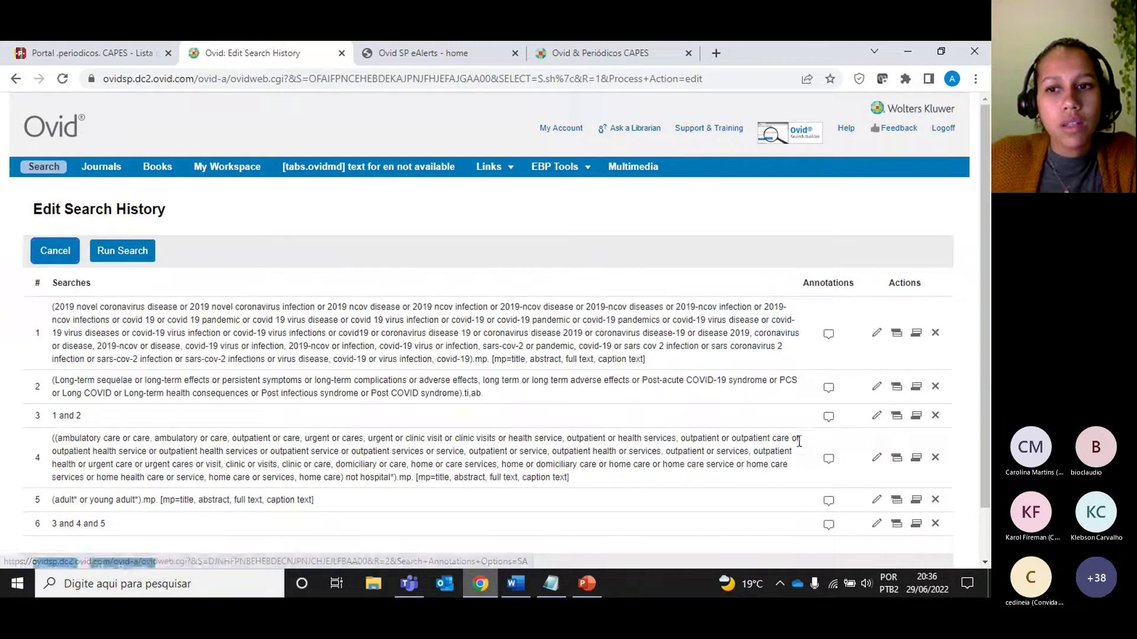
scroll(799, 444, down, 1)
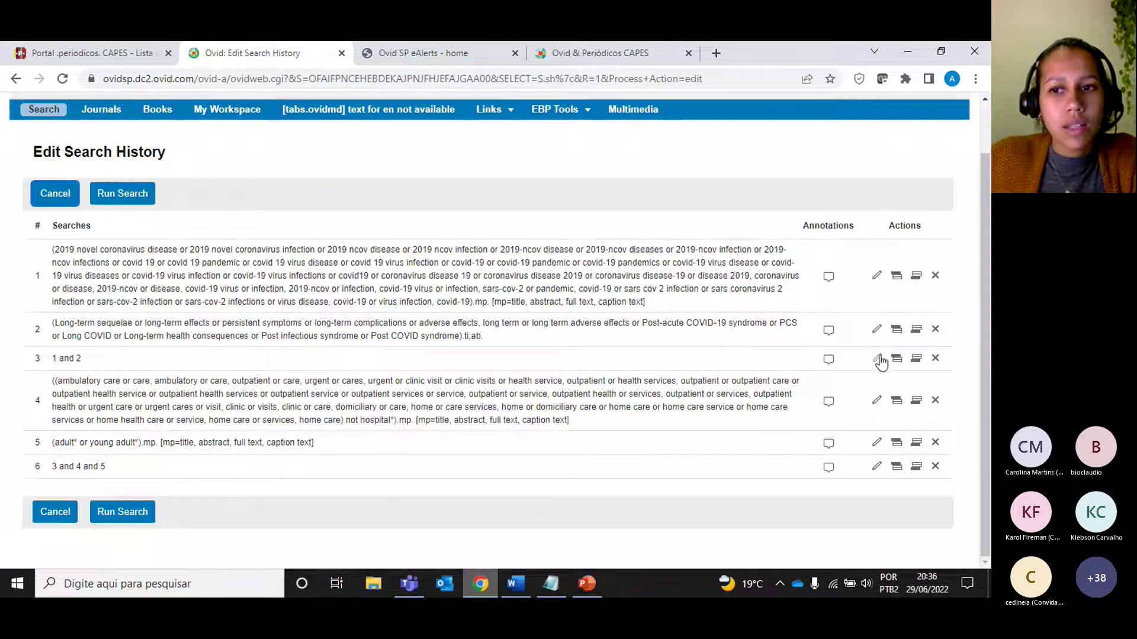
click(897, 277)
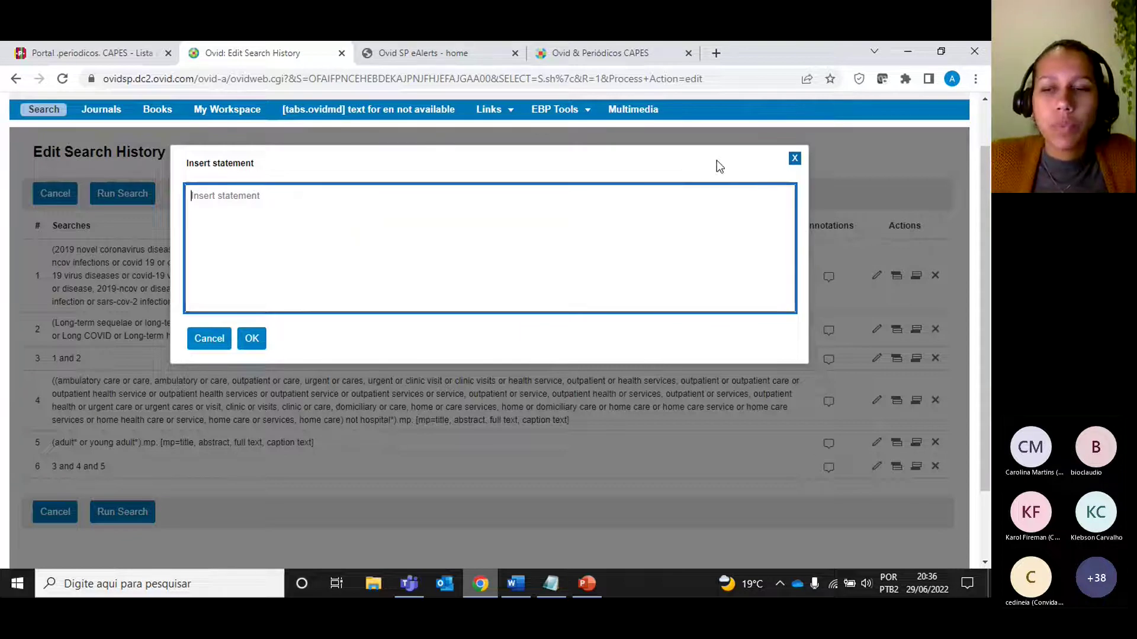
click(795, 159)
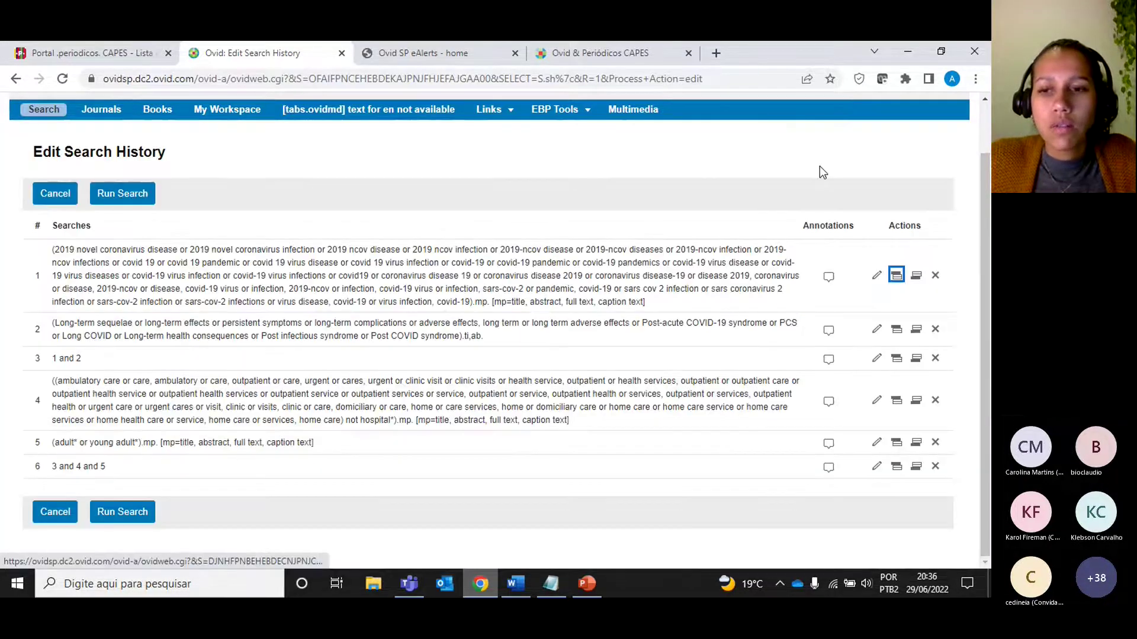
Open the form for inserting a statement after search 2 and dismiss it without entering anything
click(916, 330)
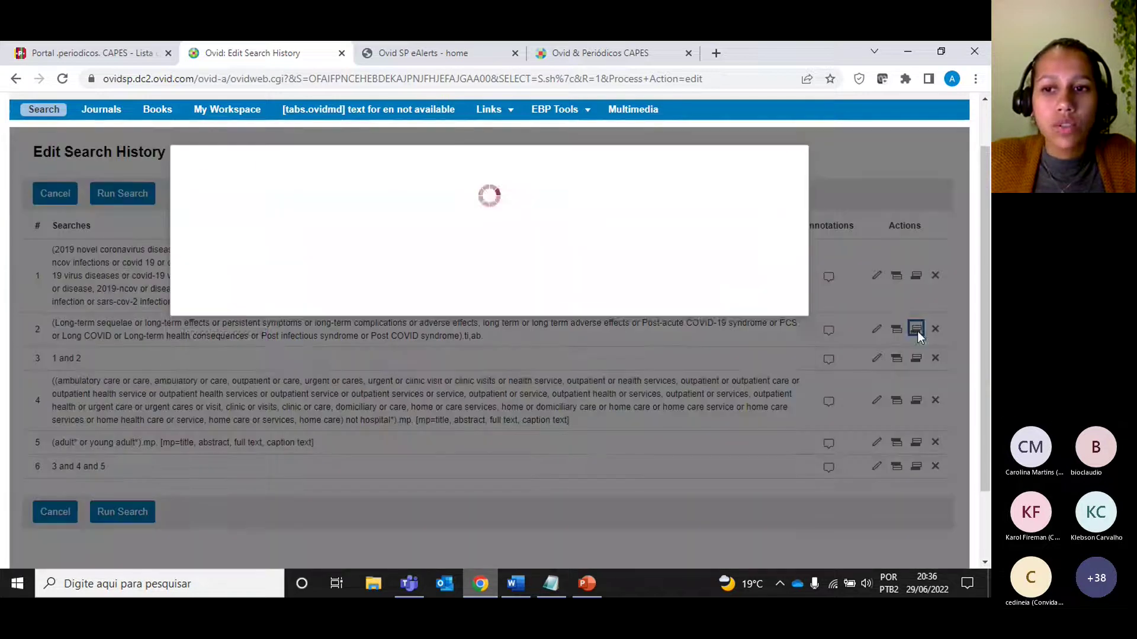
click(794, 160)
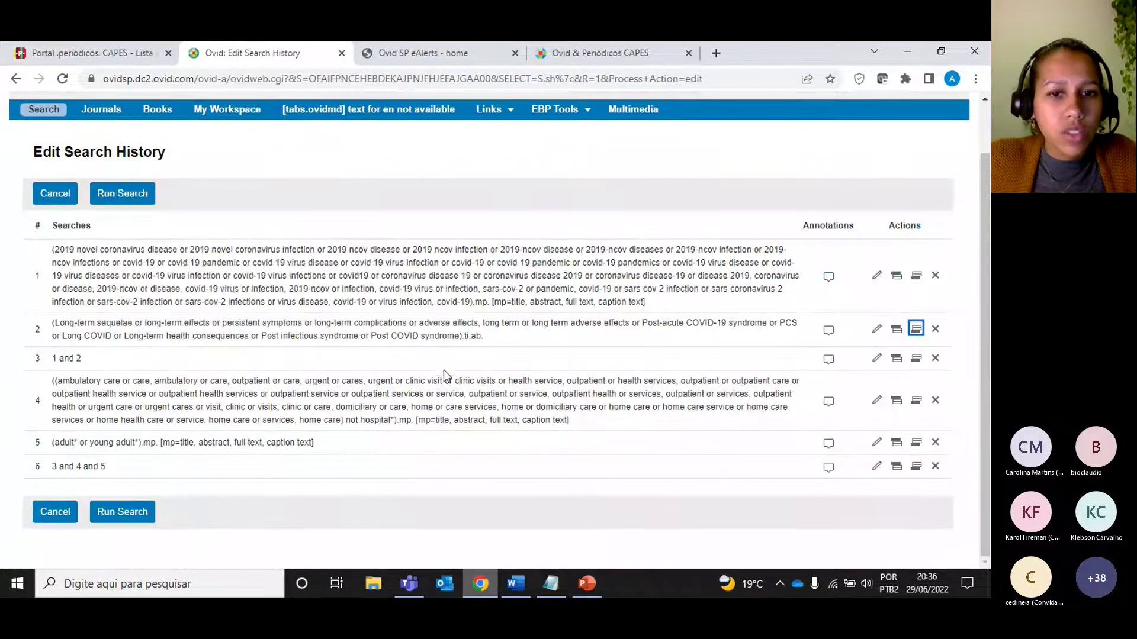
Edit search 4 to remove its opening parentheses and everything after the last "home care", including "not hospital*", and rerun the search history
click(876, 401)
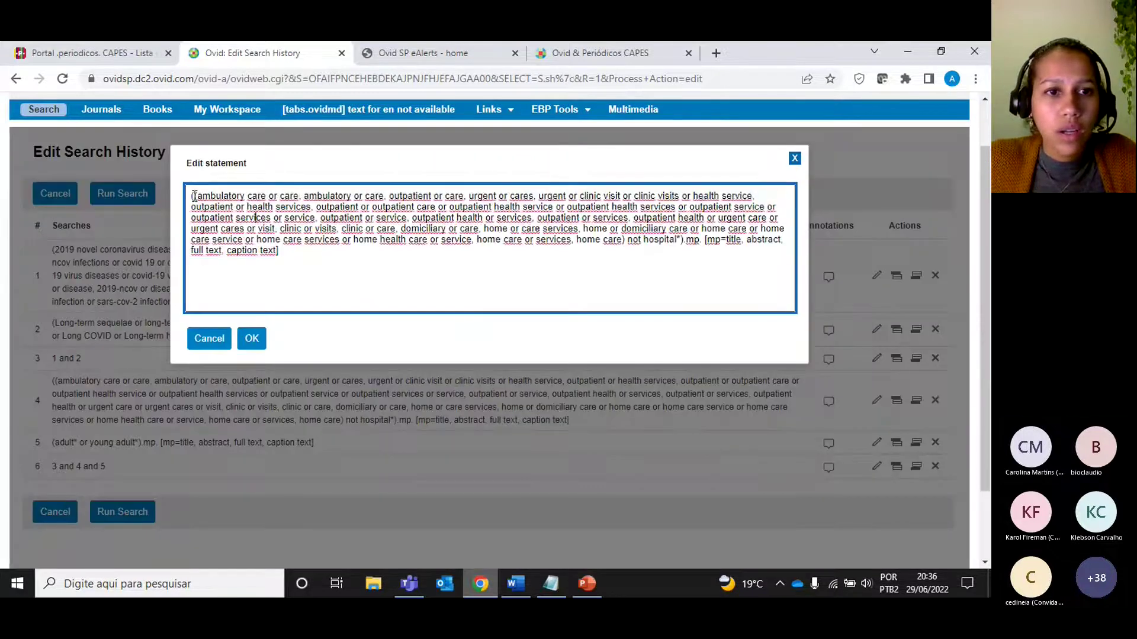
click(189, 197)
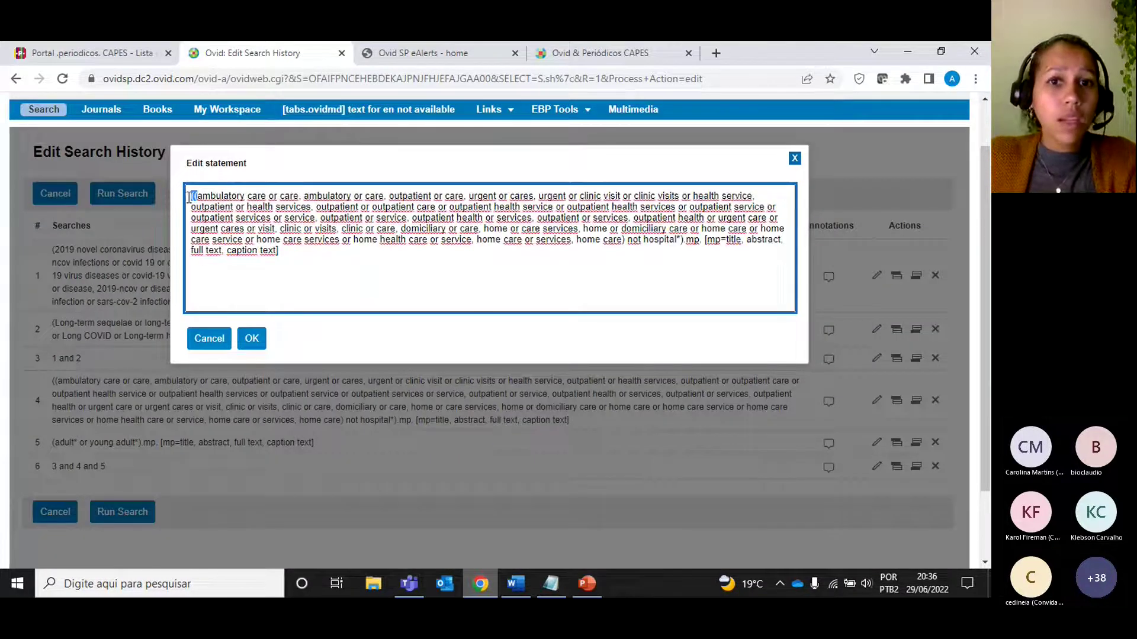
key(Delete)
key(Delete)
drag(610, 247, 629, 241)
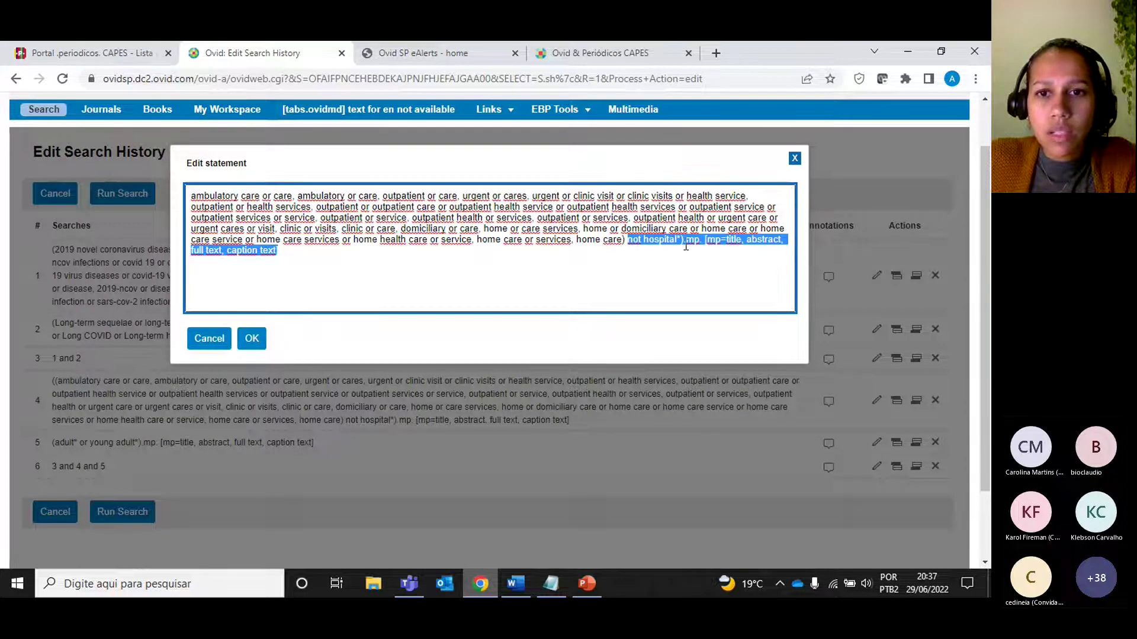
key(Delete)
key(BackSpace)
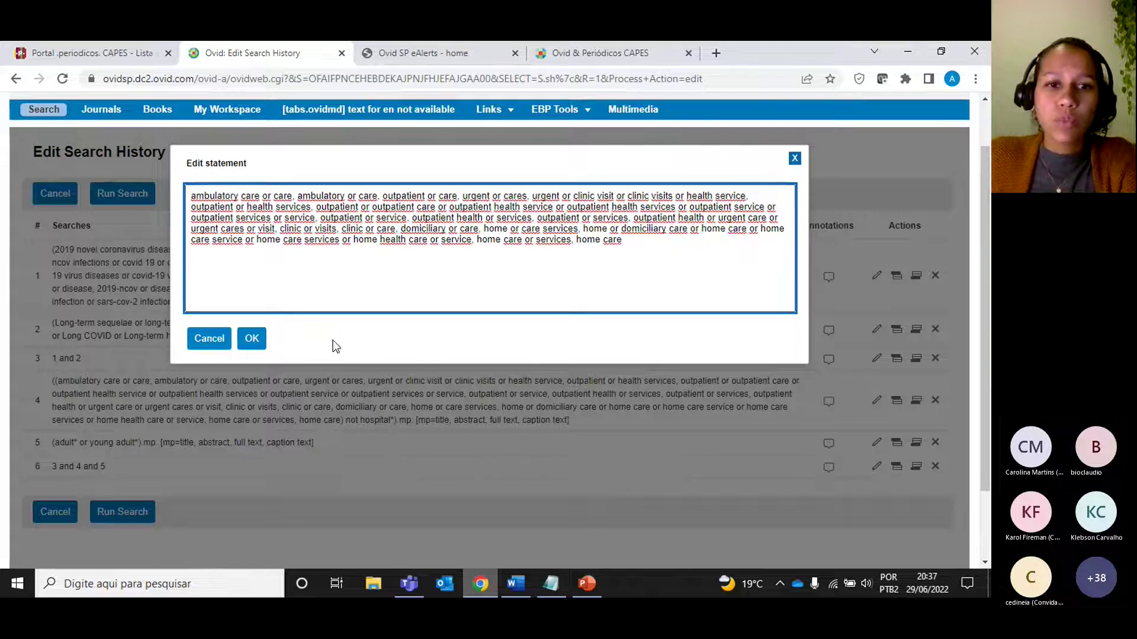
click(253, 343)
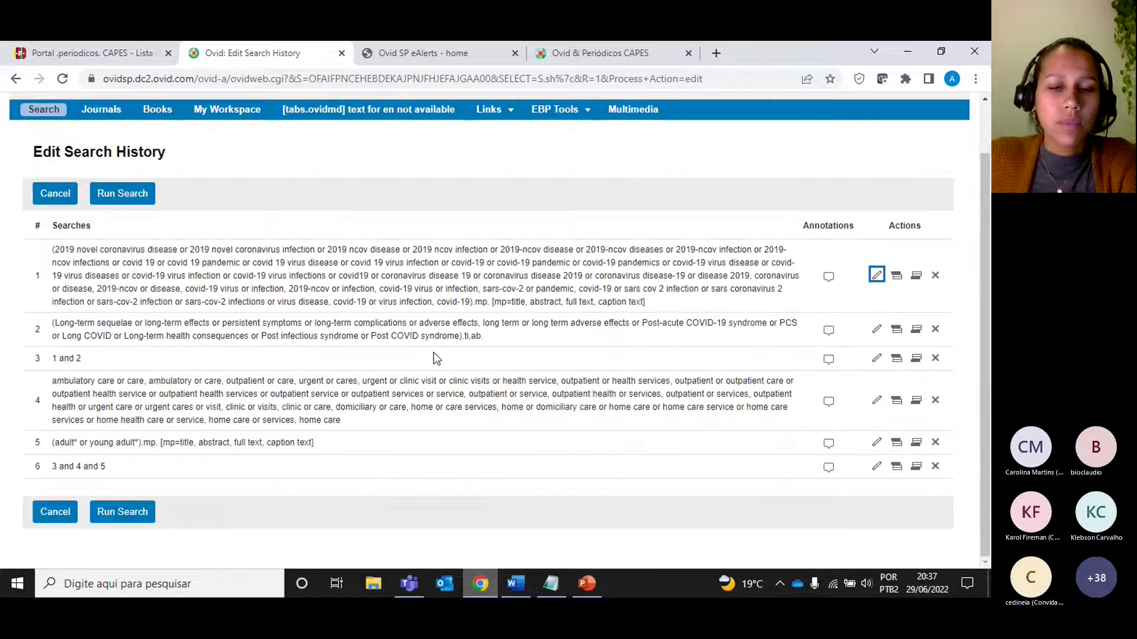
click(126, 516)
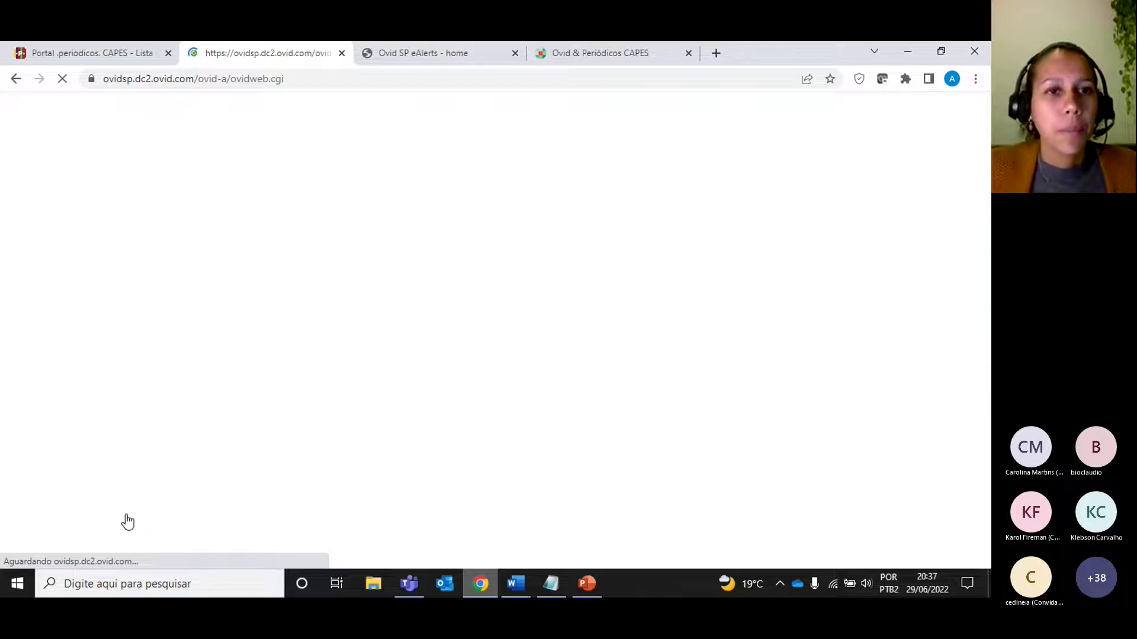
Switch to Teams and read through the participants' questions in the meeting chat
click(422, 591)
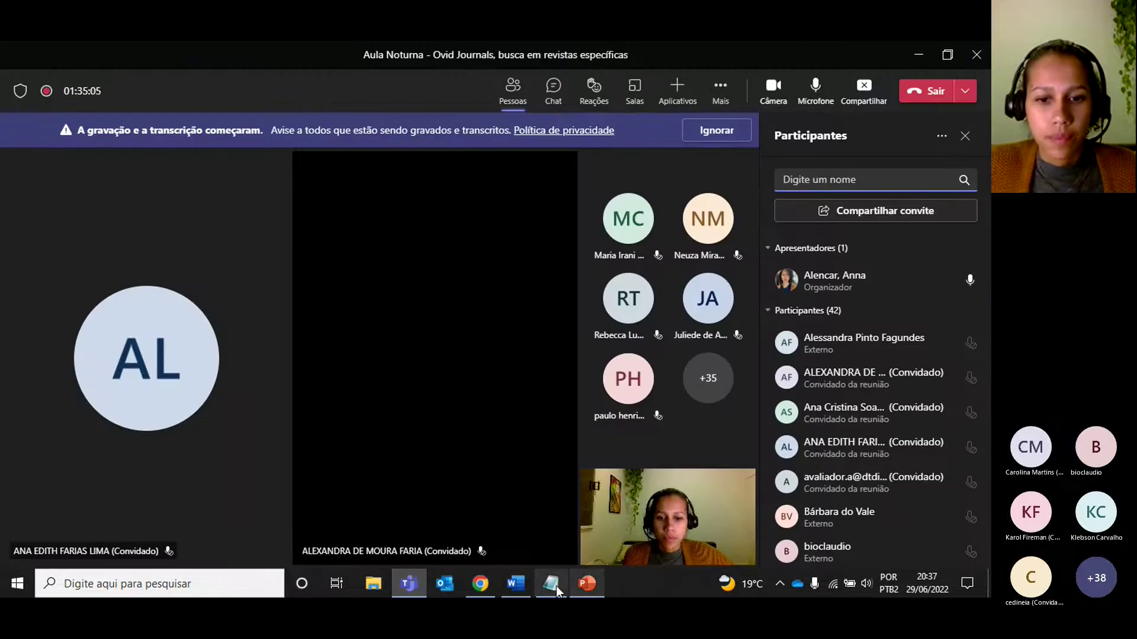
click(491, 593)
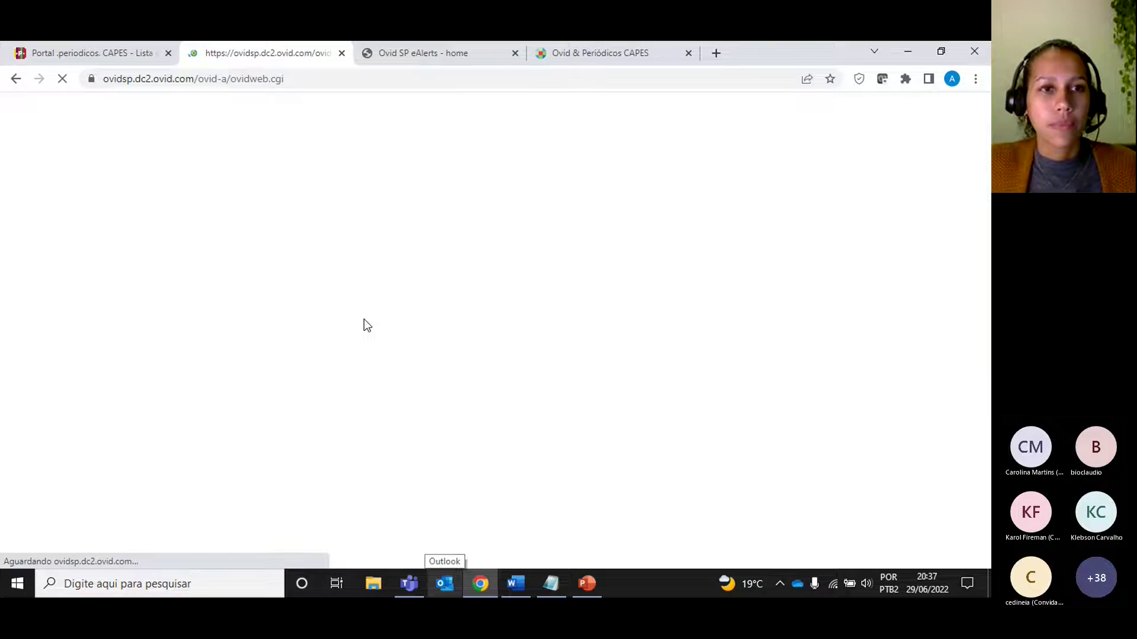
click(418, 586)
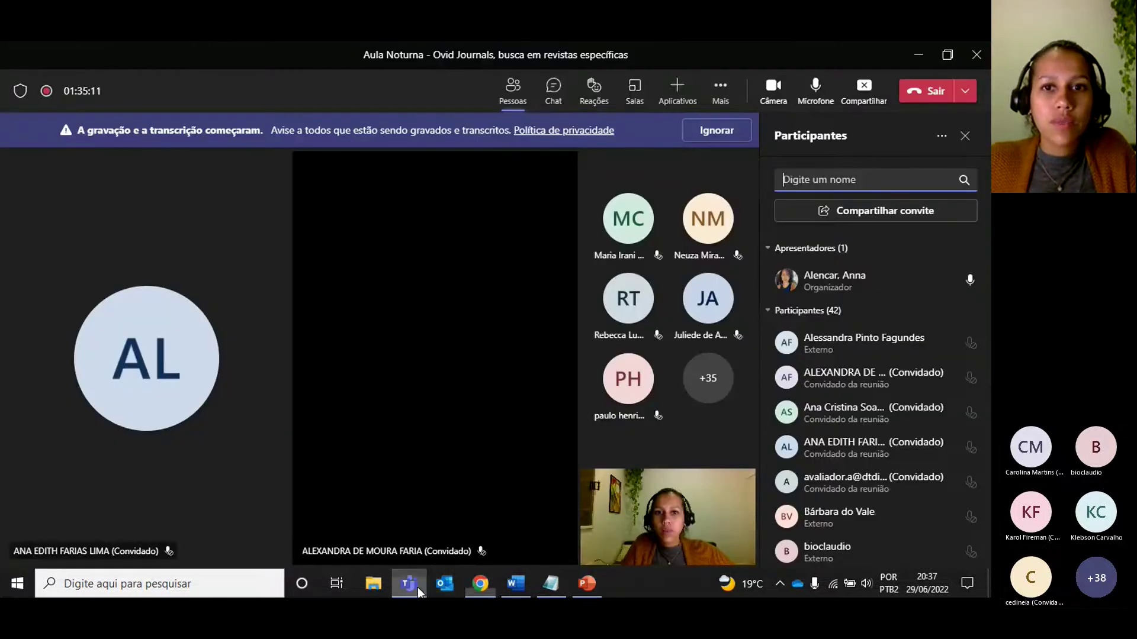
click(550, 92)
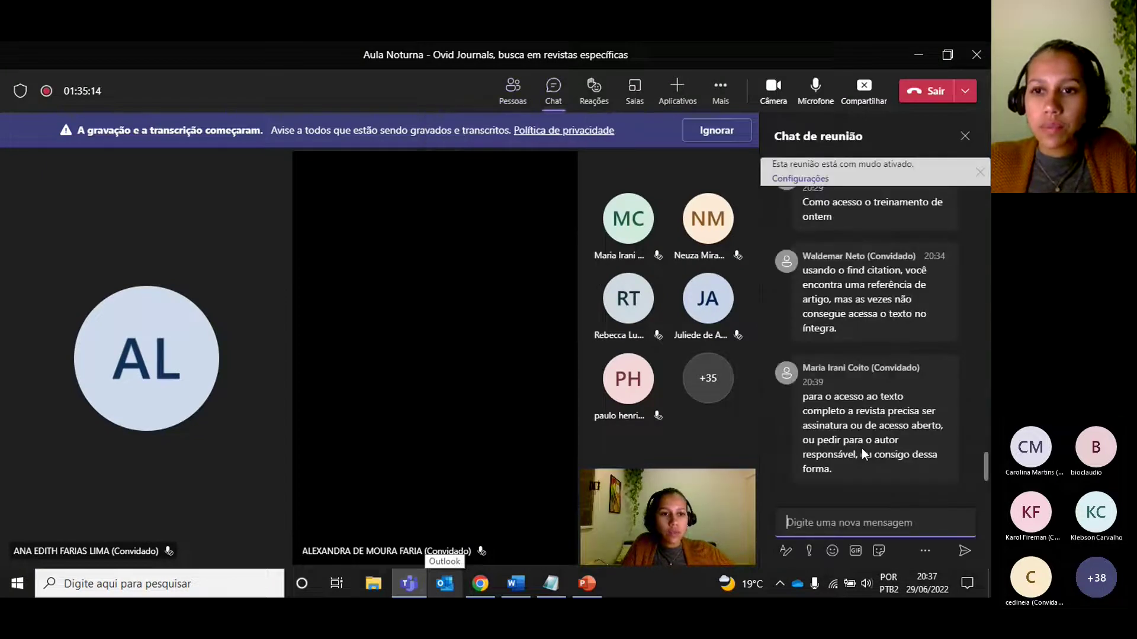
scroll(862, 454, up, 10)
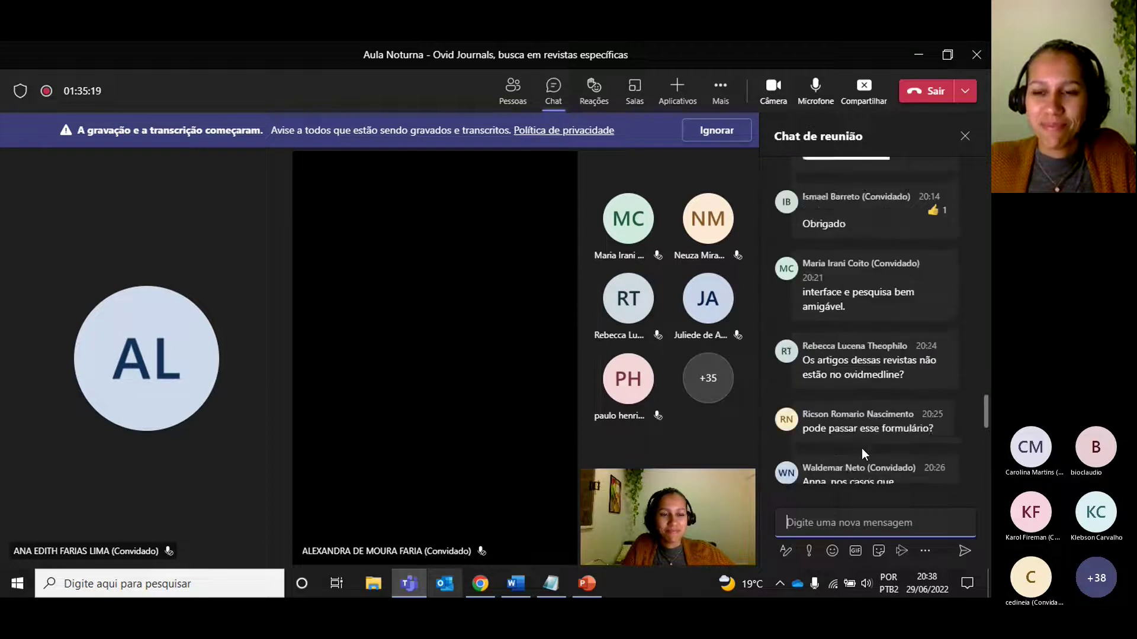
scroll(861, 449, down, 3)
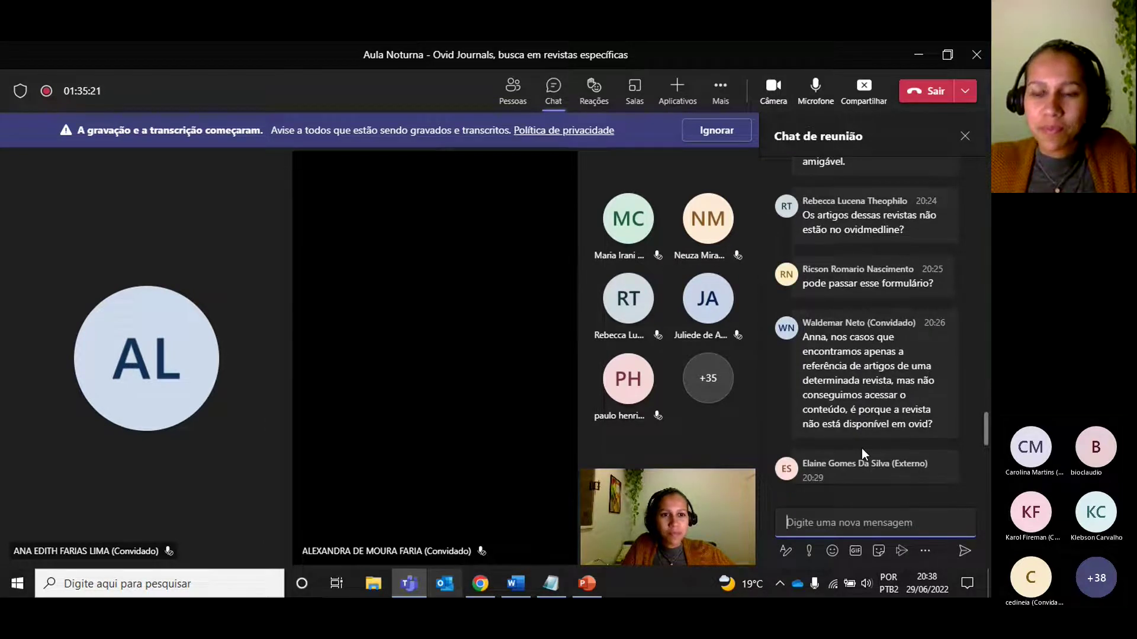
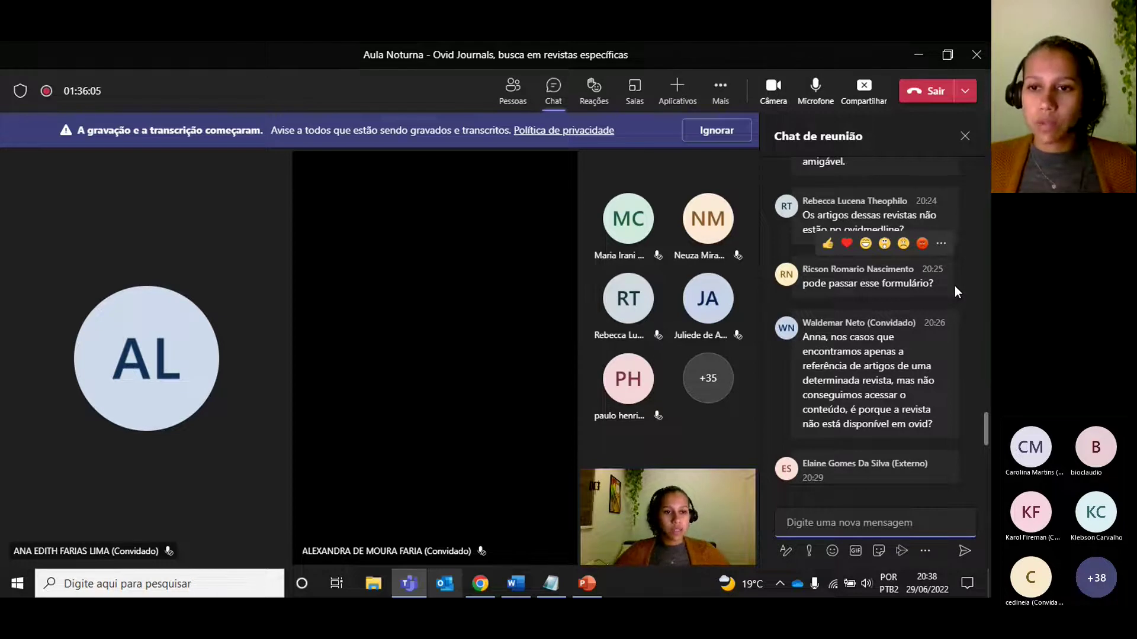
scroll(912, 305, down, 2)
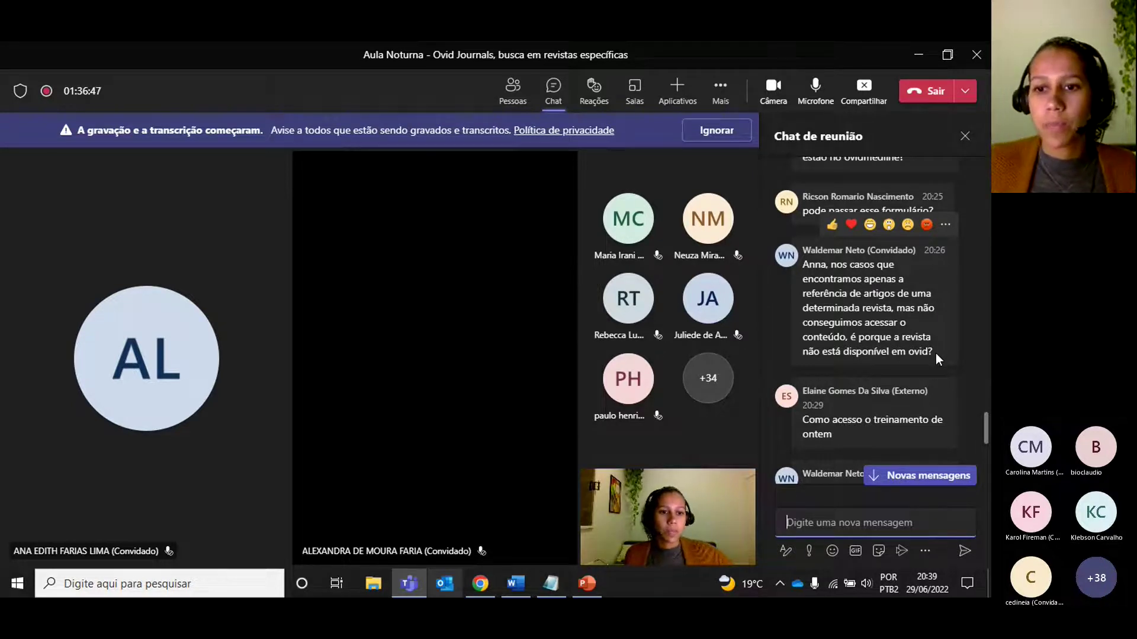
scroll(900, 365, down, 5)
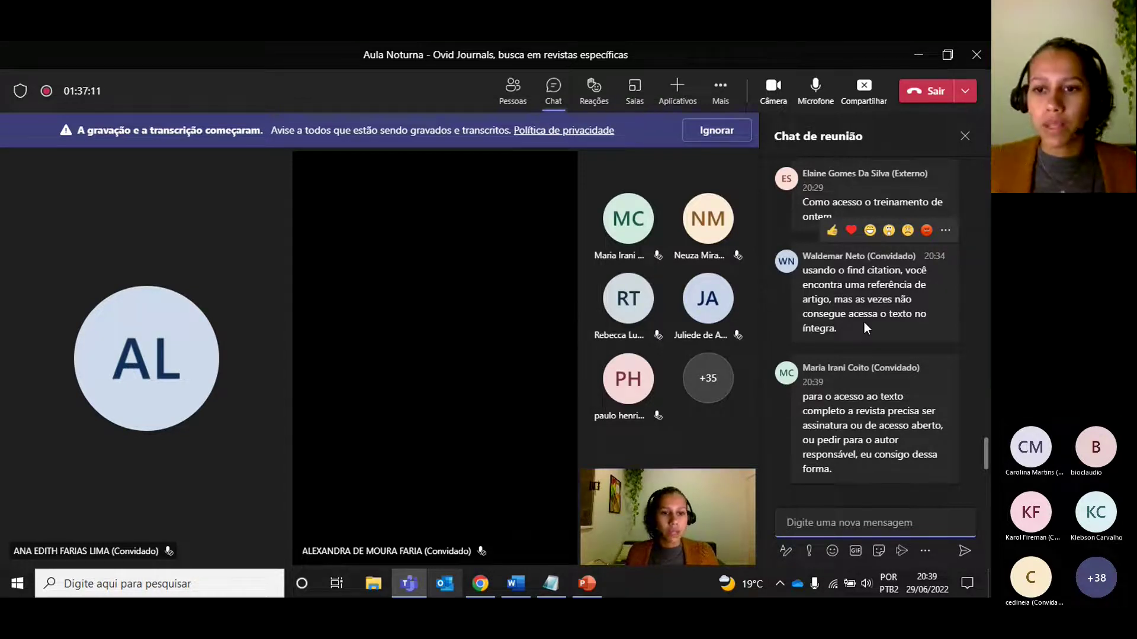
scroll(876, 385, down, 2)
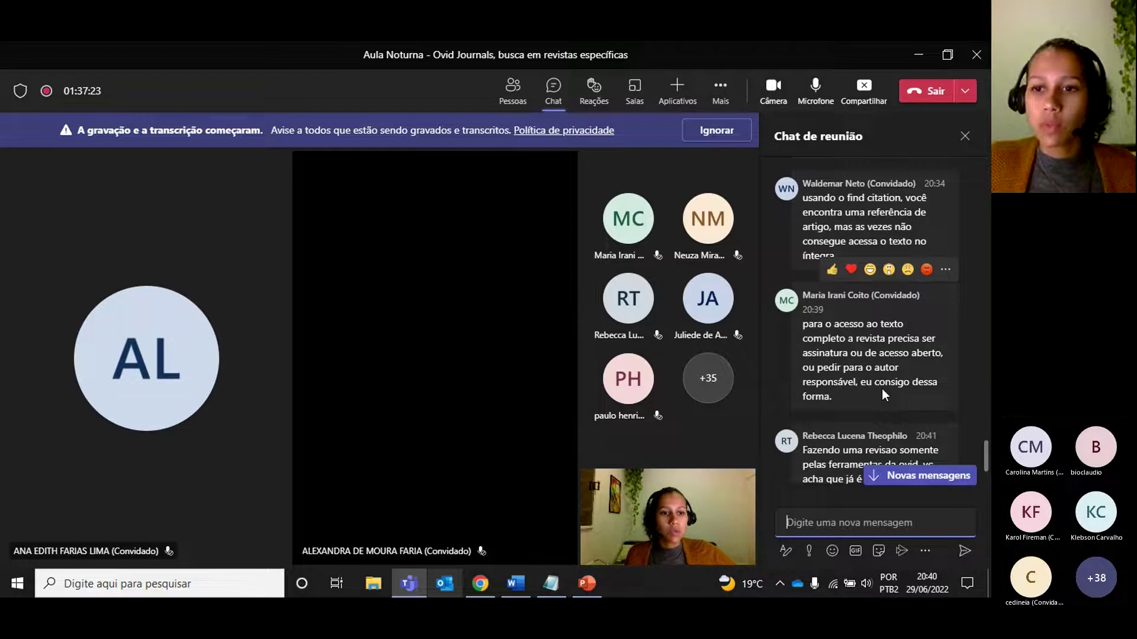
scroll(882, 389, down, 2)
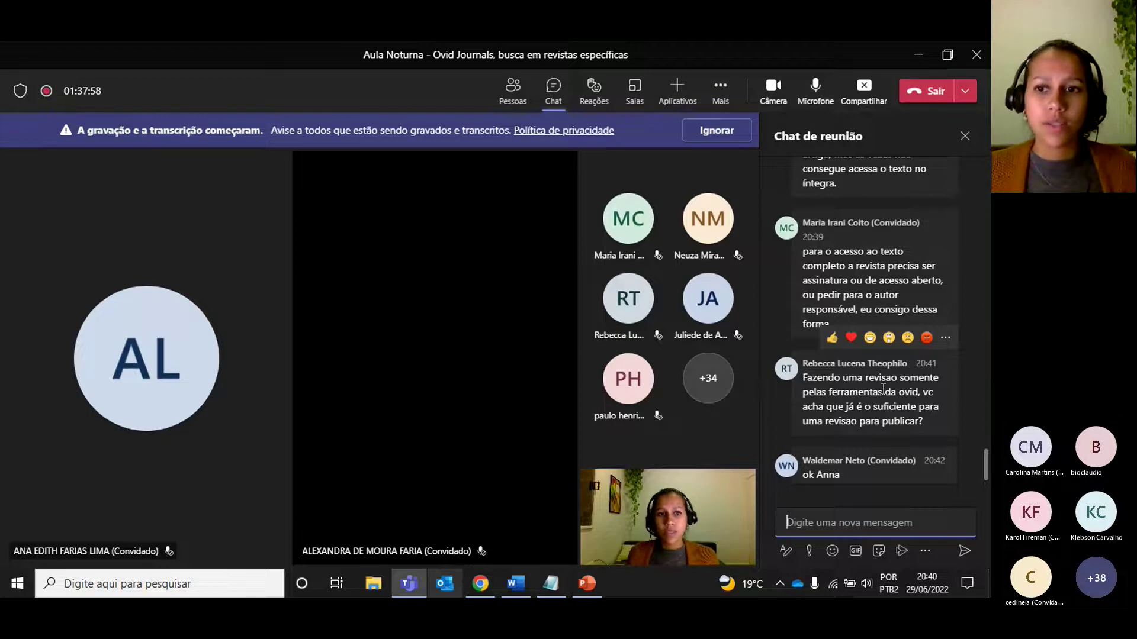
scroll(883, 382, down, 1)
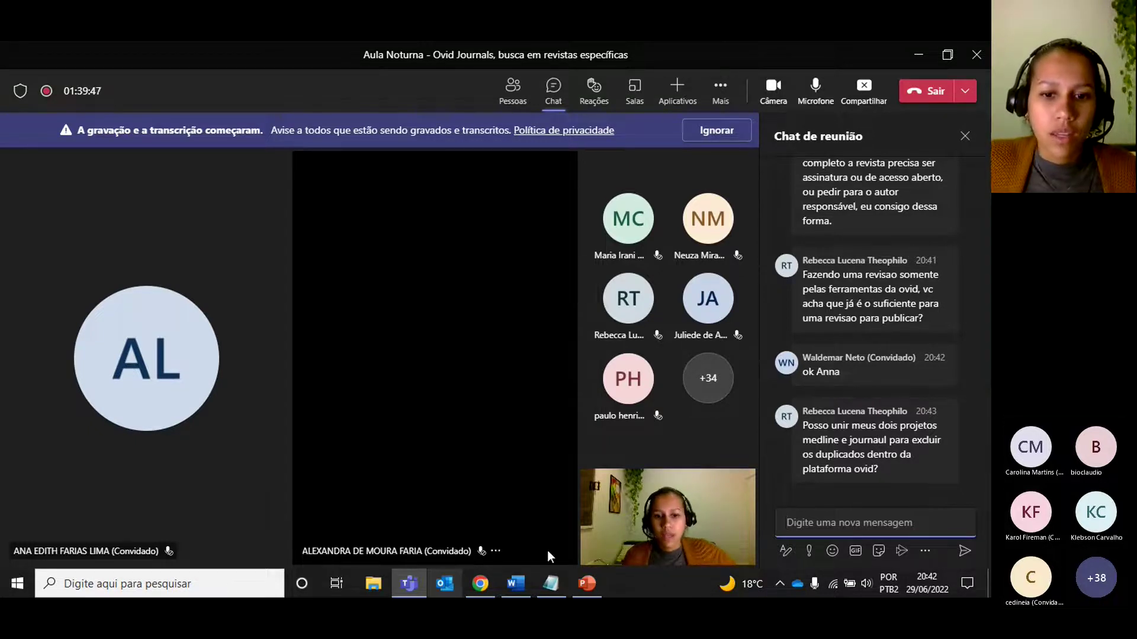
Switch back to the Ovid page in Chrome, expand the first result's abstract, and examine the articles found by the combined search
click(480, 584)
scroll(447, 384, up, 5)
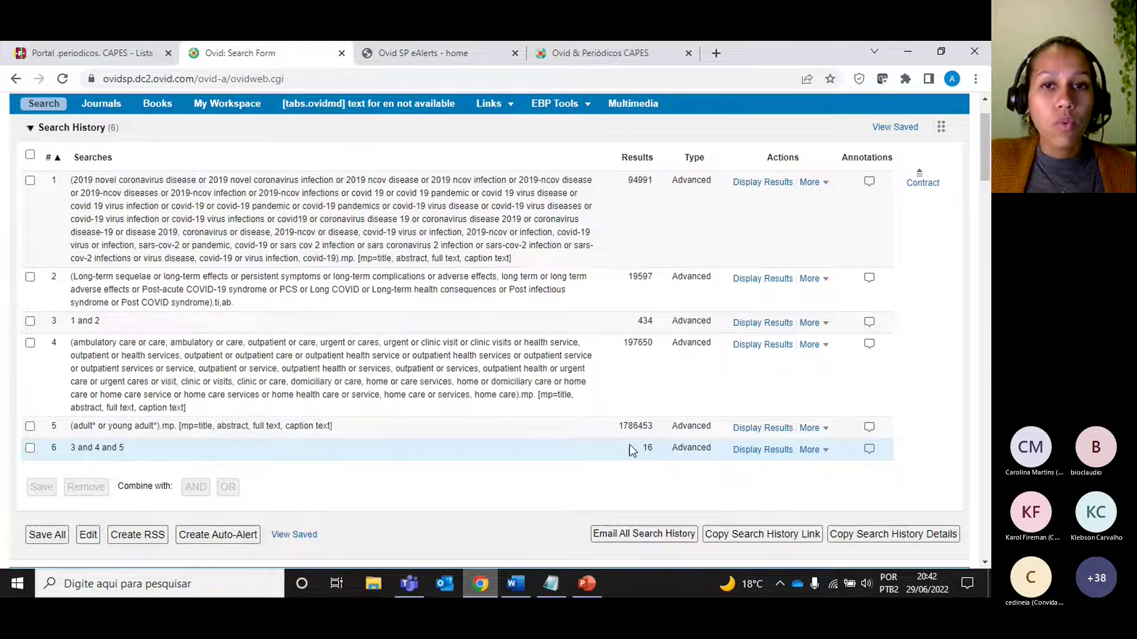
scroll(640, 464, down, 10)
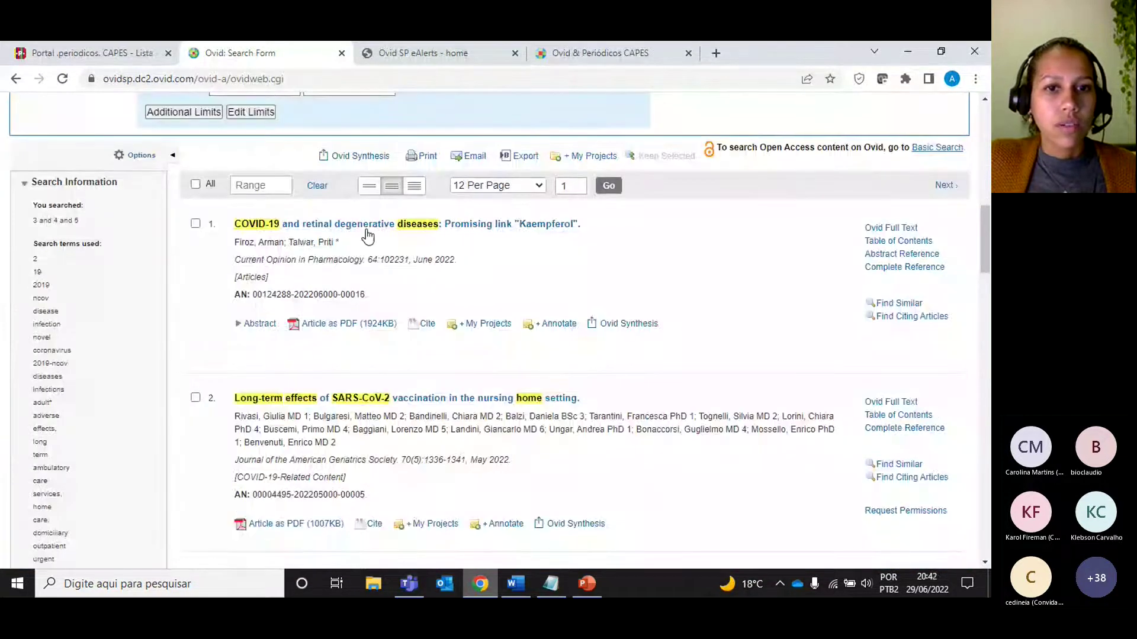
click(258, 323)
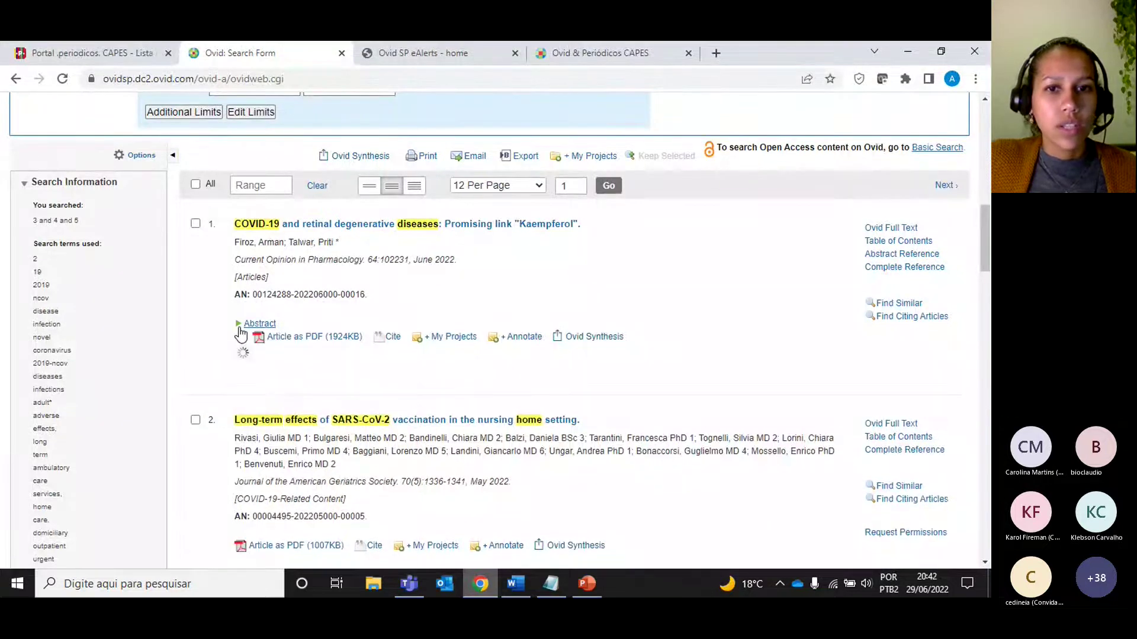
scroll(412, 345, down, 1)
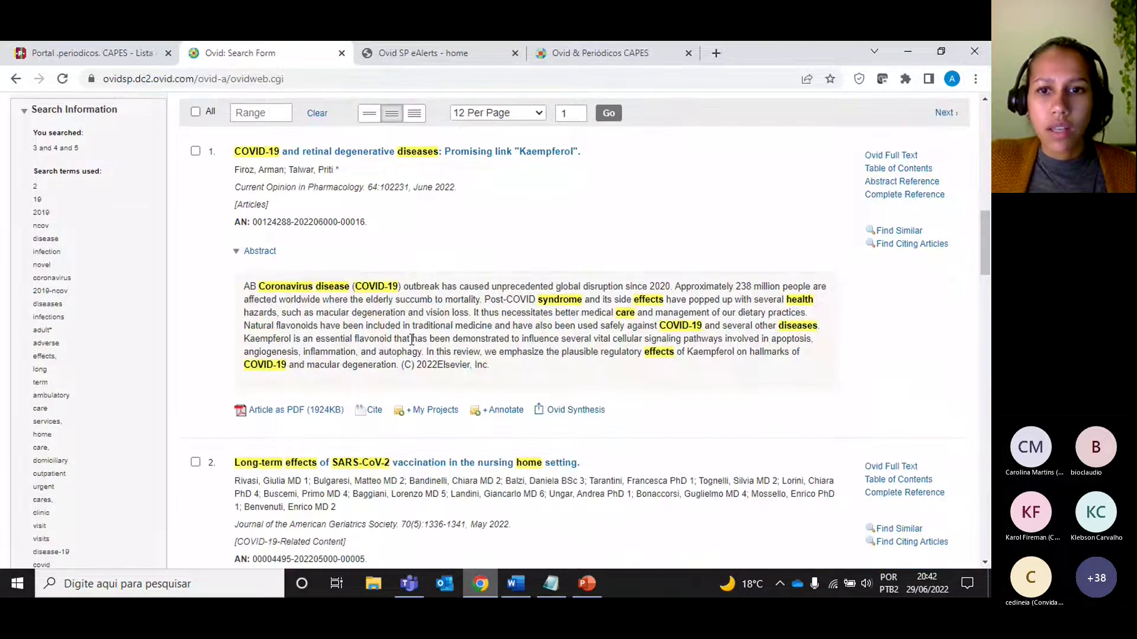
scroll(412, 341, down, 1)
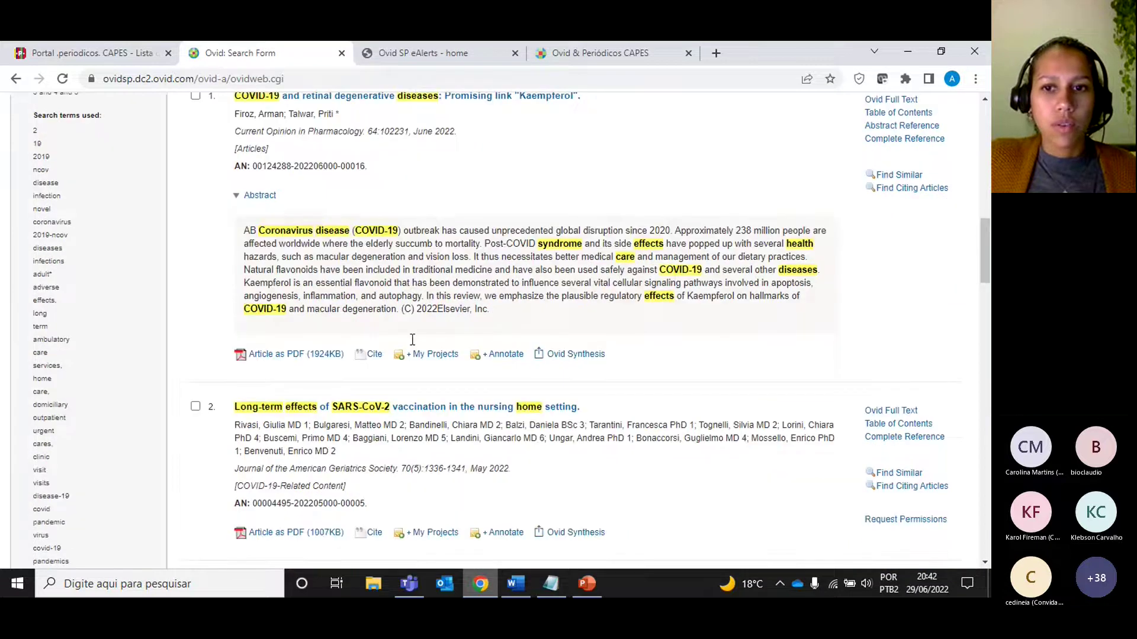
scroll(531, 364, down, 1)
scroll(531, 365, down, 1)
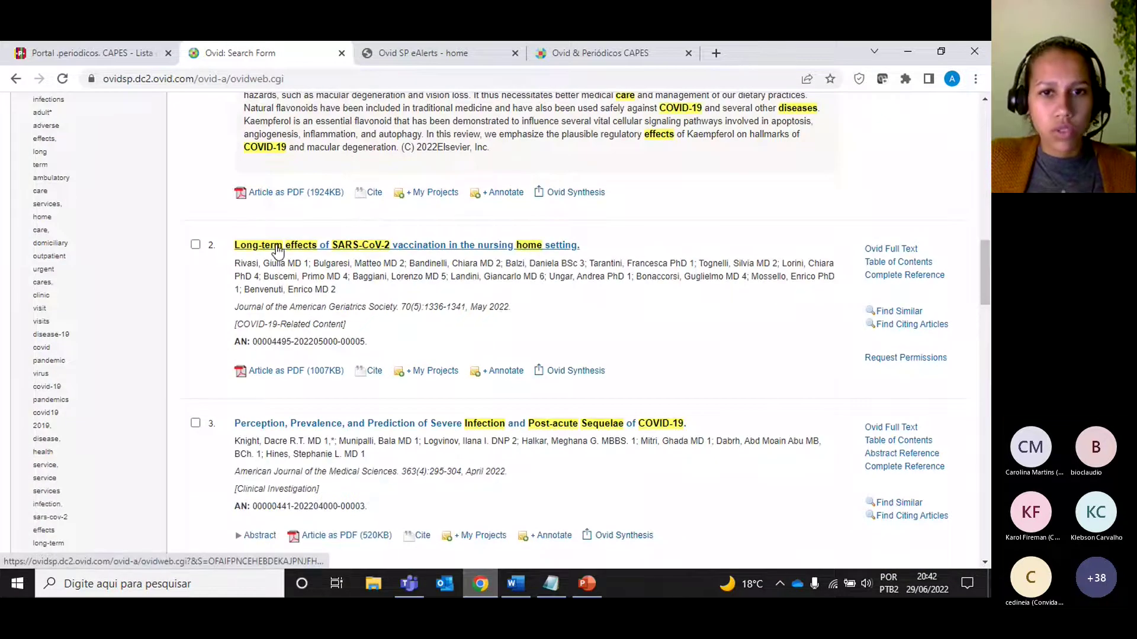
scroll(431, 334, down, 3)
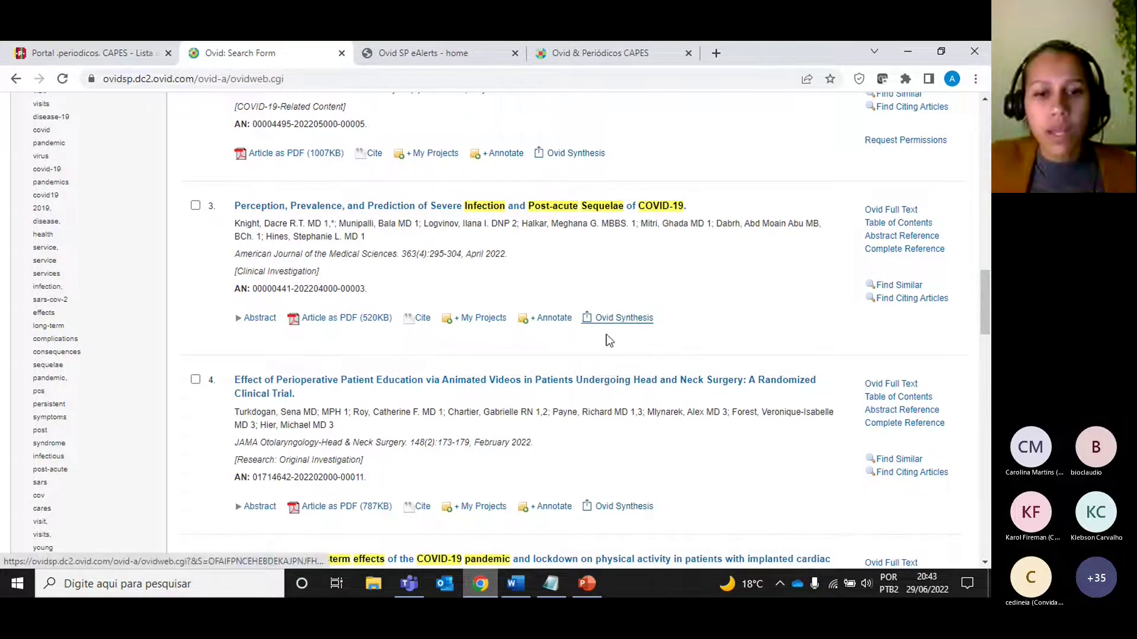
scroll(541, 414, down, 5)
scroll(541, 414, down, 1)
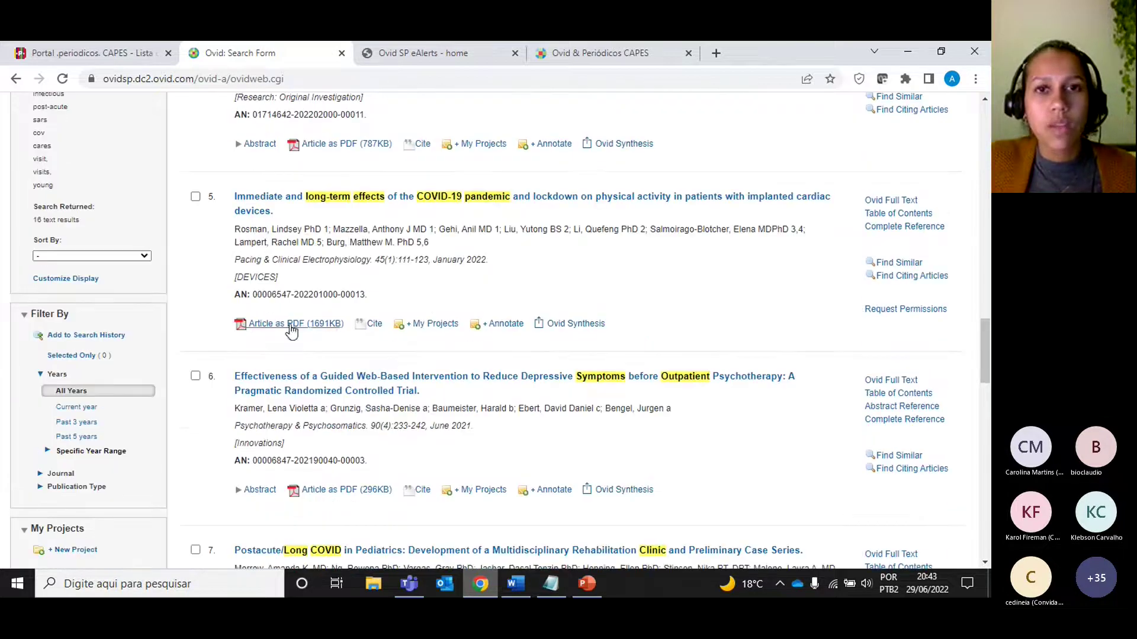
Review the updated search history, and open the additional limits for the combined search "3 and 4 and 5" to examine the available options
scroll(616, 395, up, 15)
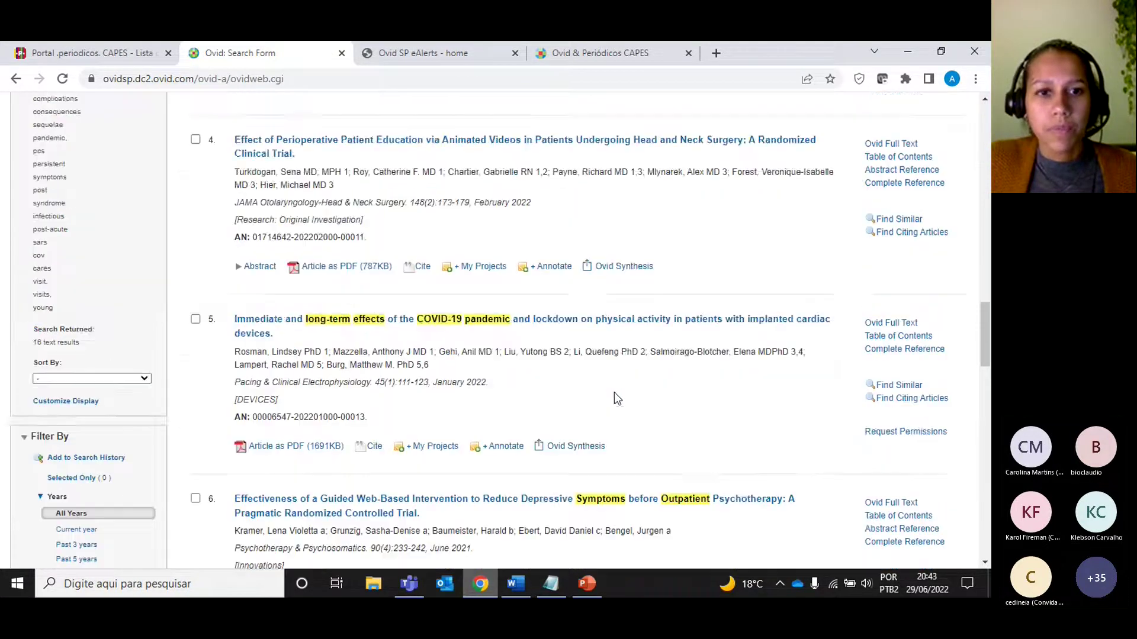
scroll(617, 396, up, 1)
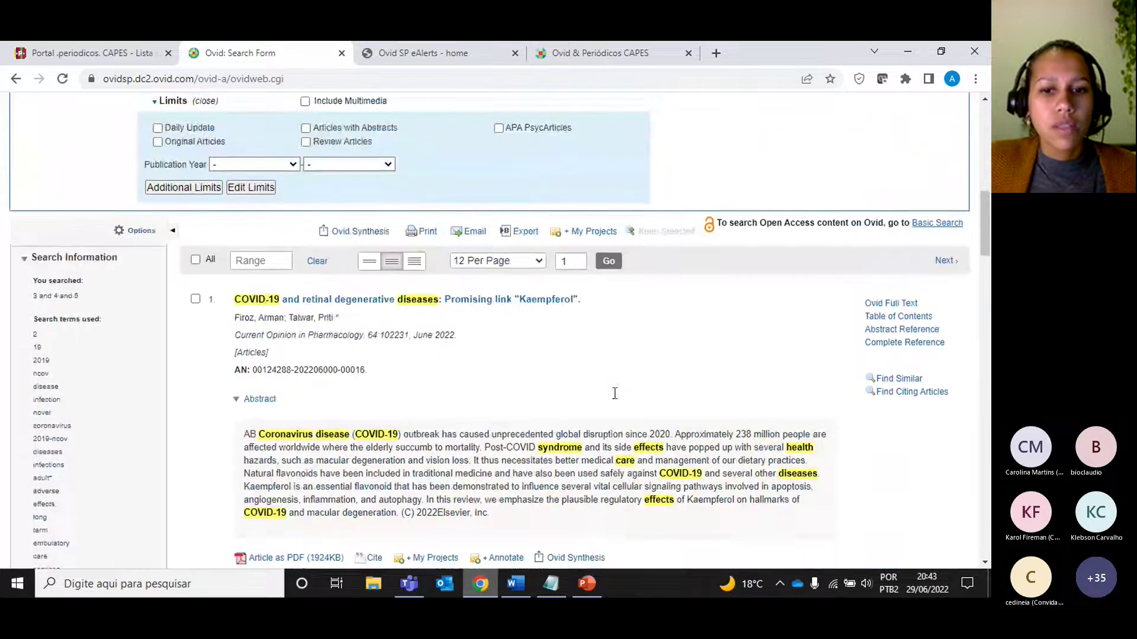
scroll(616, 394, down, 1)
scroll(614, 395, up, 1)
scroll(614, 395, up, 3)
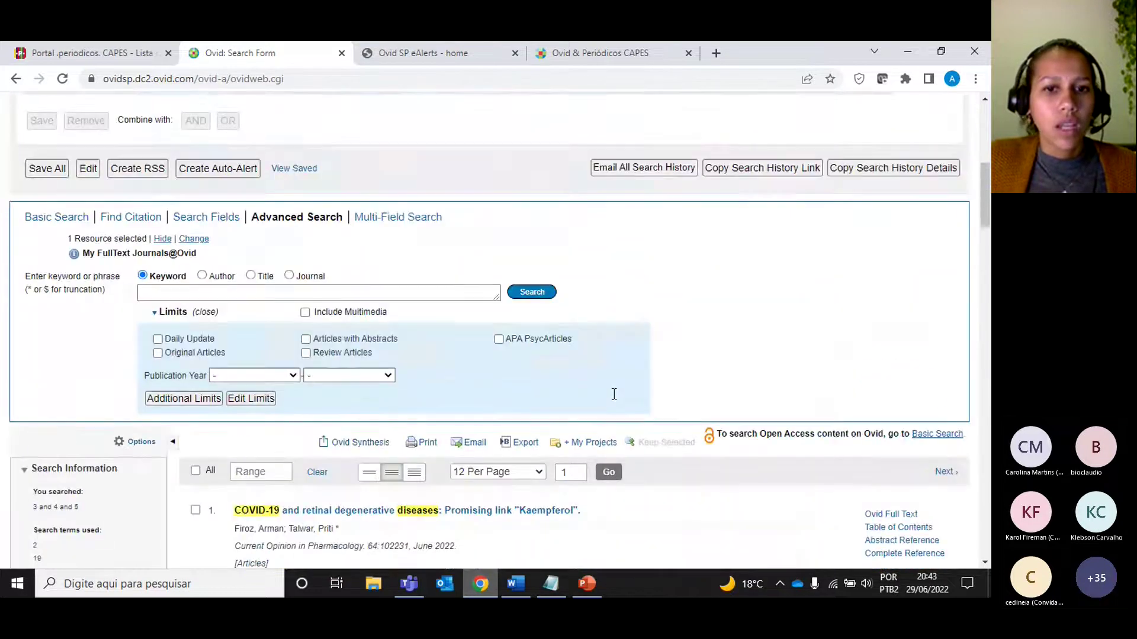
scroll(612, 394, down, 2)
scroll(612, 394, up, 10)
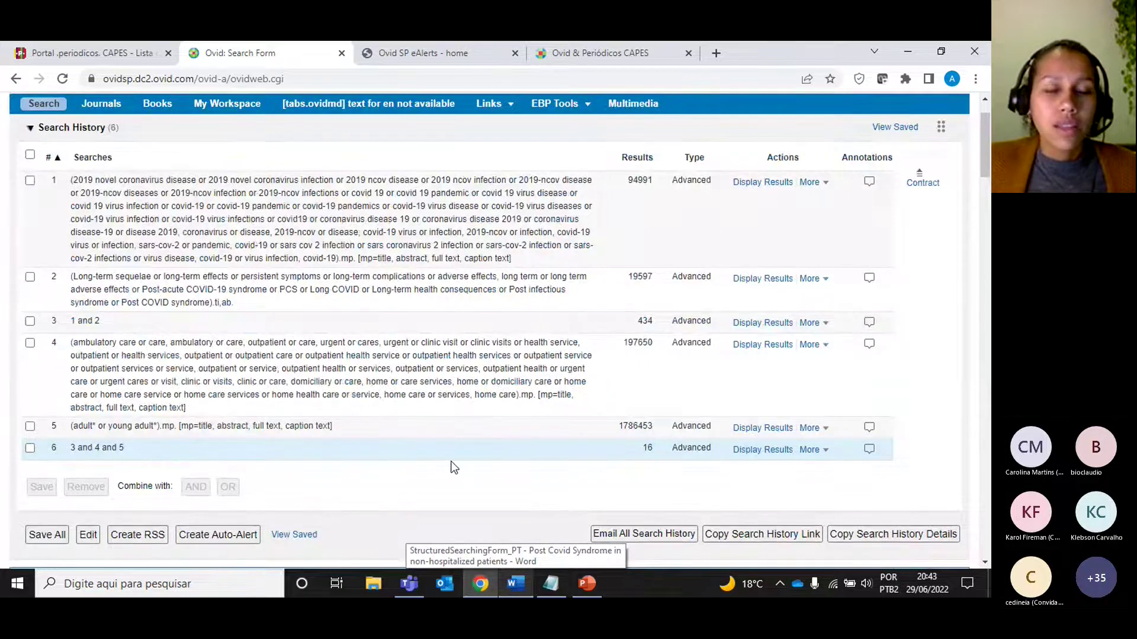
scroll(453, 468, down, 7)
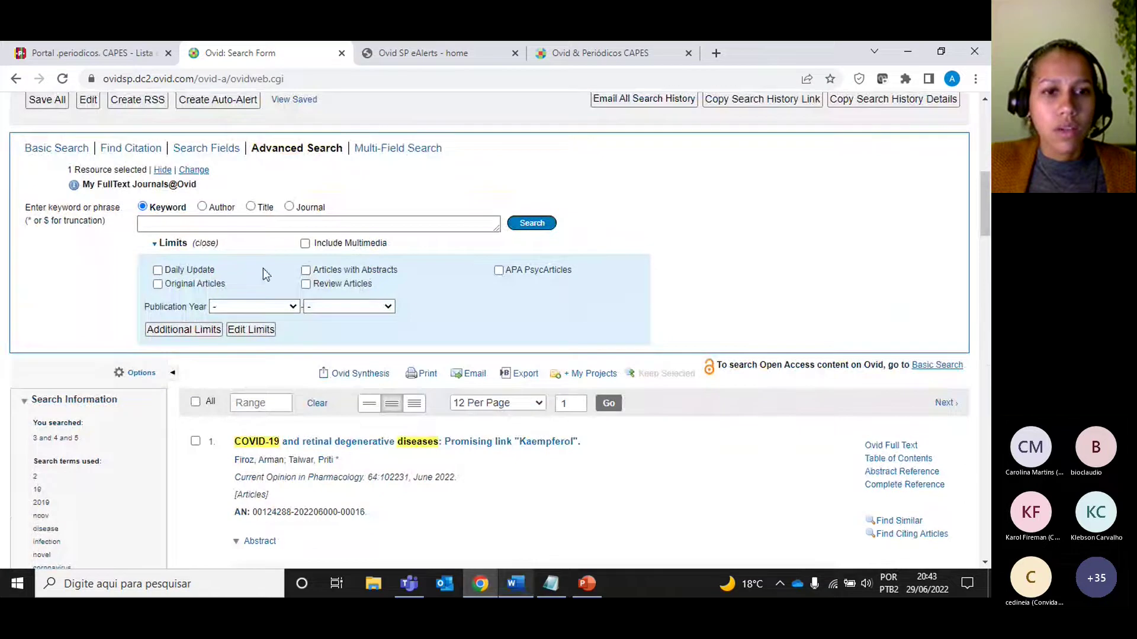
click(209, 332)
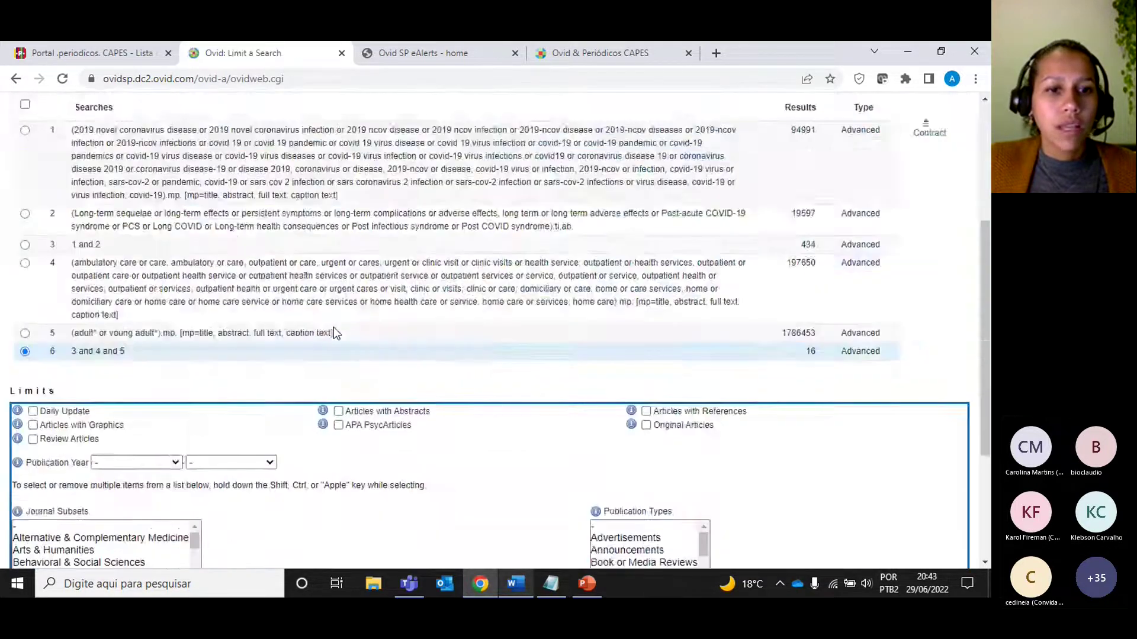
scroll(333, 332, down, 5)
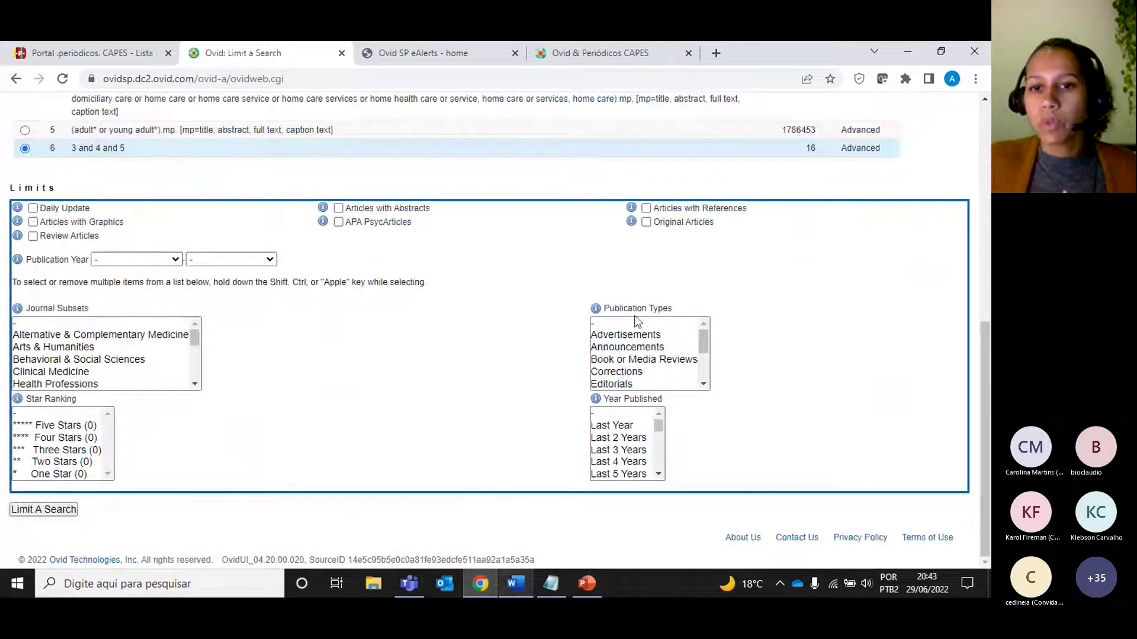
Limit the combined search "3 and 4 and 5" to publication years 2019 through Current
drag(705, 337, 704, 366)
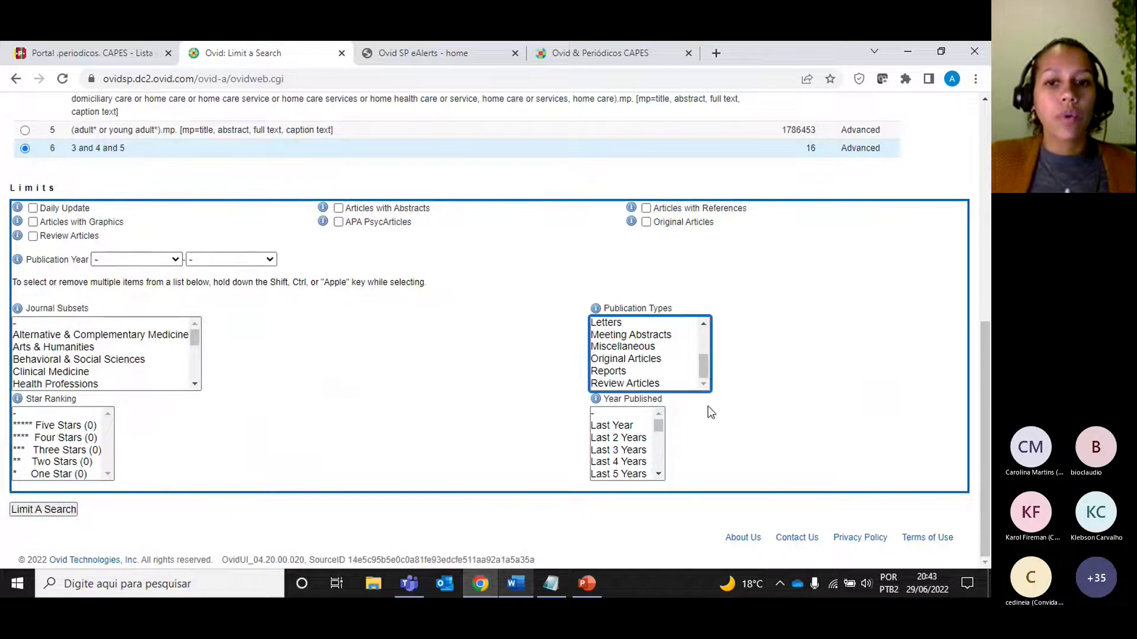
click(175, 260)
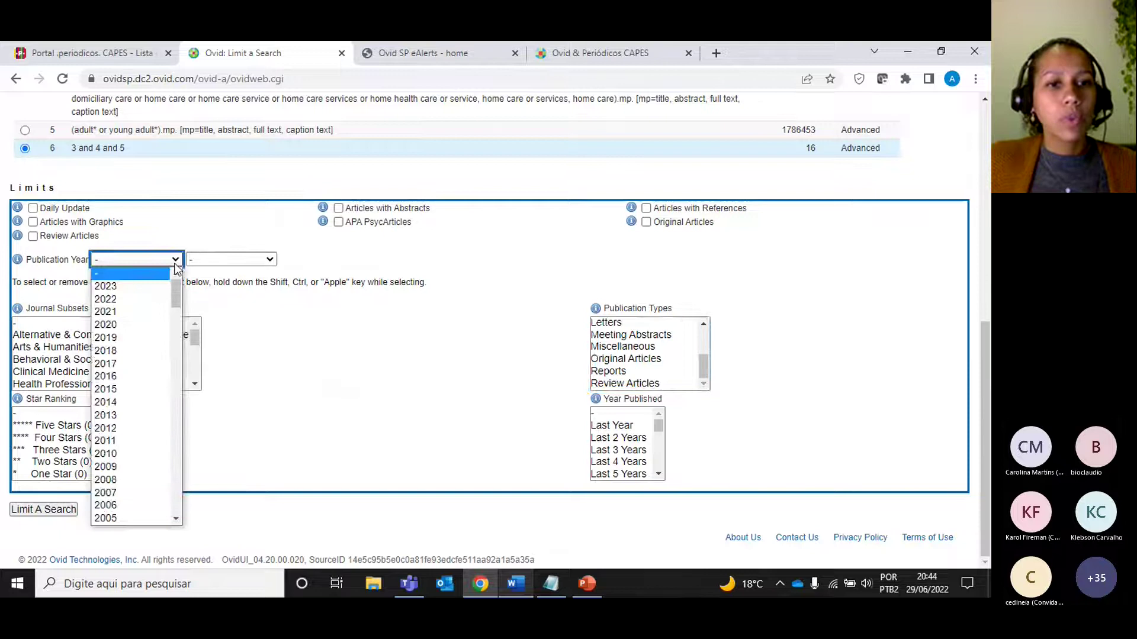
click(118, 338)
click(209, 262)
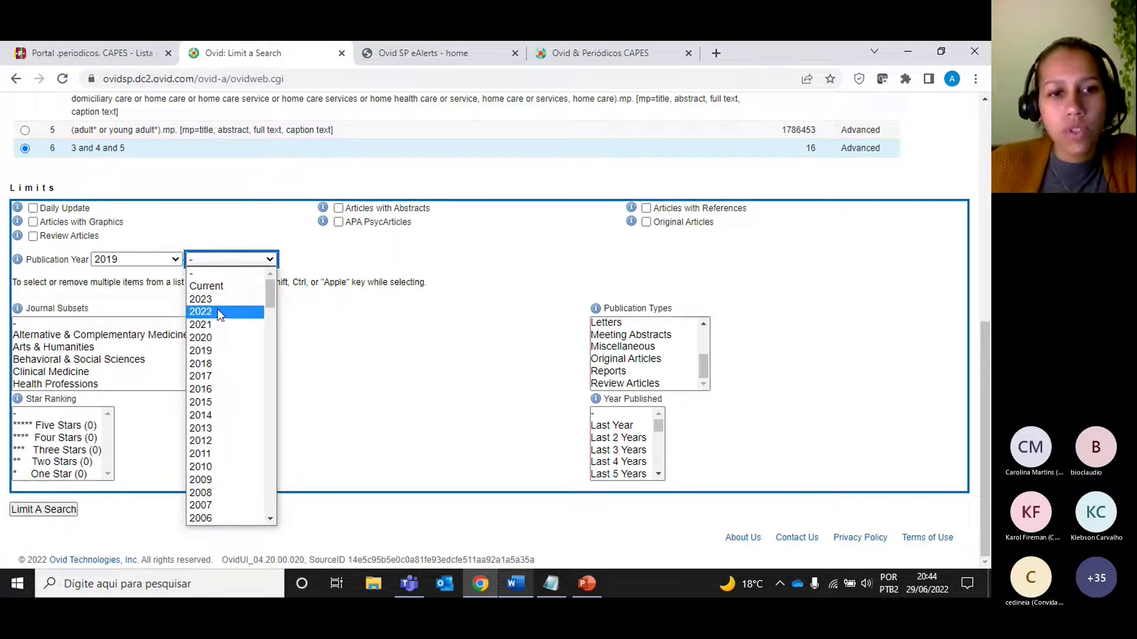
click(221, 286)
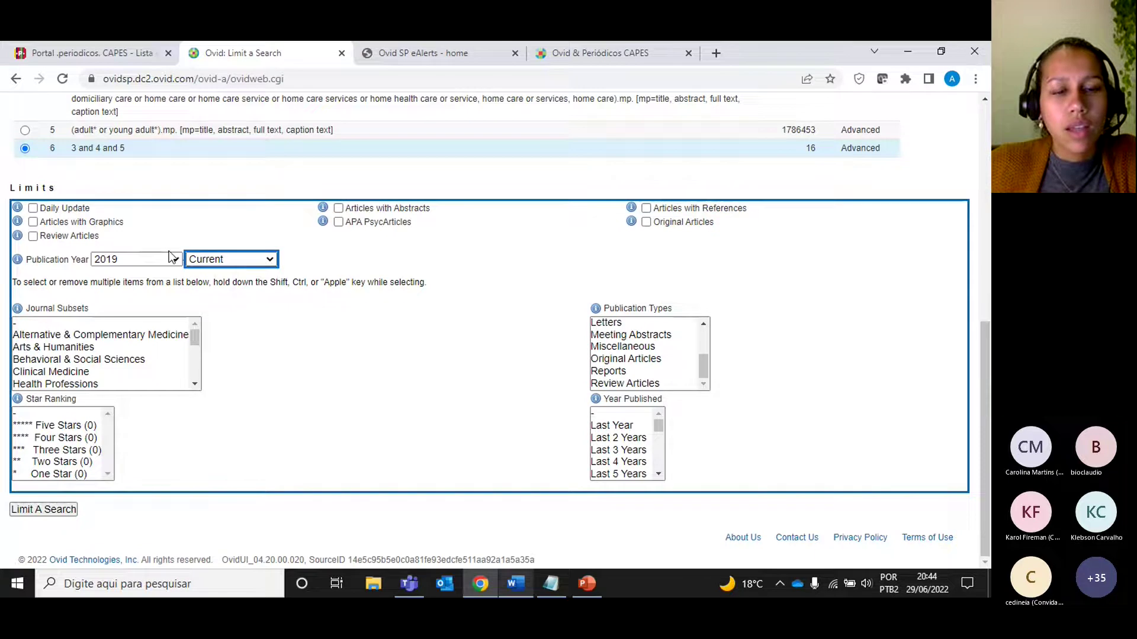
click(52, 510)
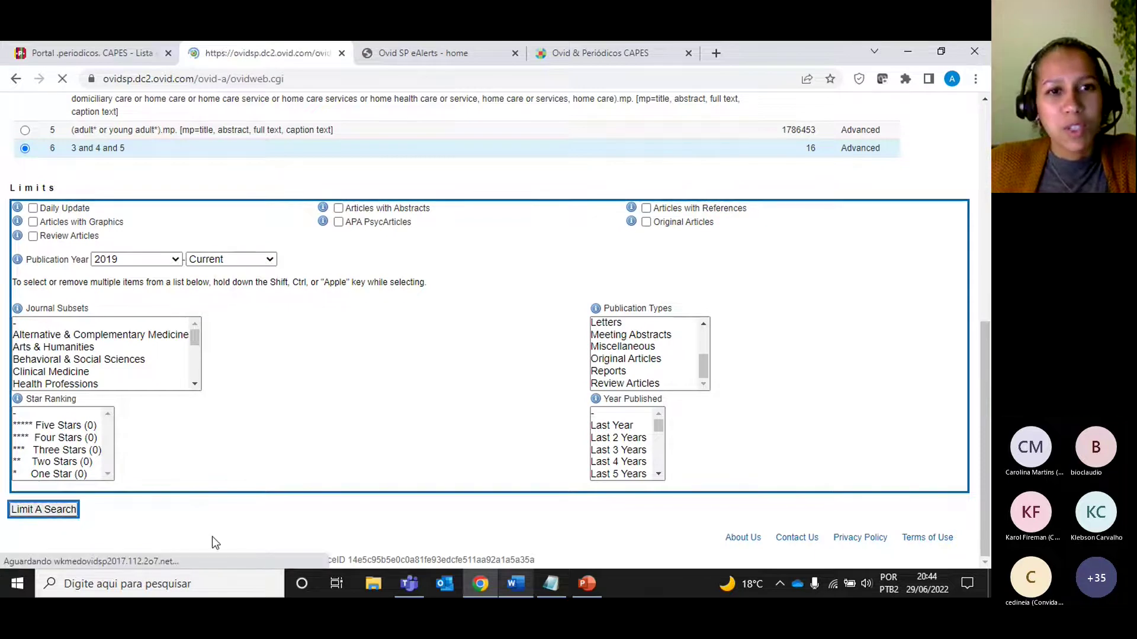
Examine the year-limited search in the search history and look over the articles it lists
scroll(218, 485, up, 3)
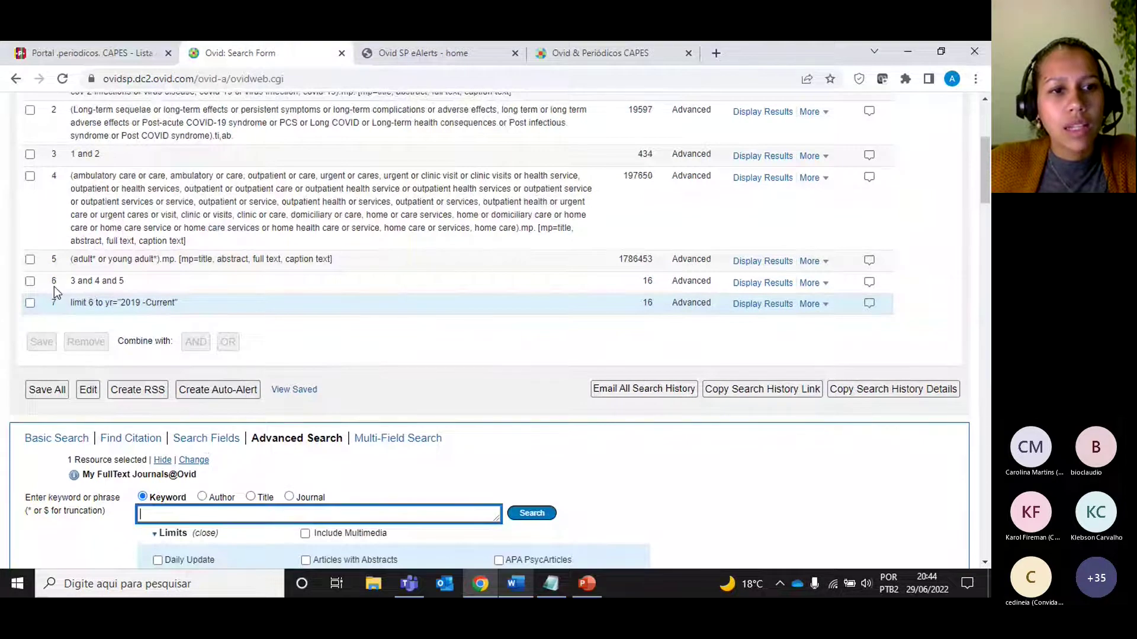
drag(71, 303, 187, 305)
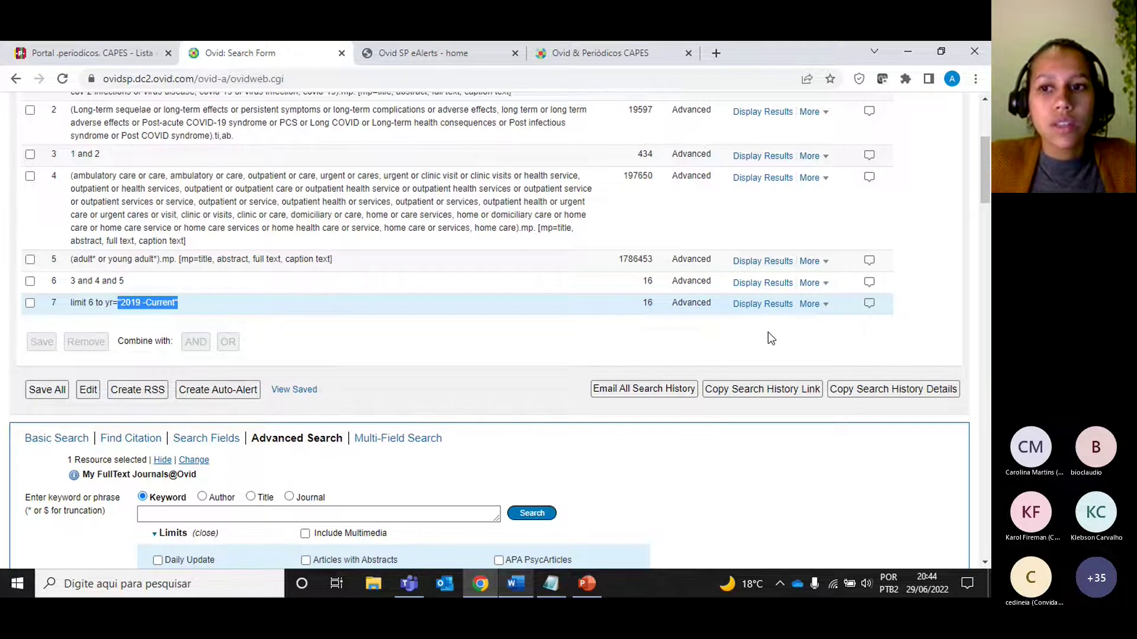
scroll(788, 339, up, 2)
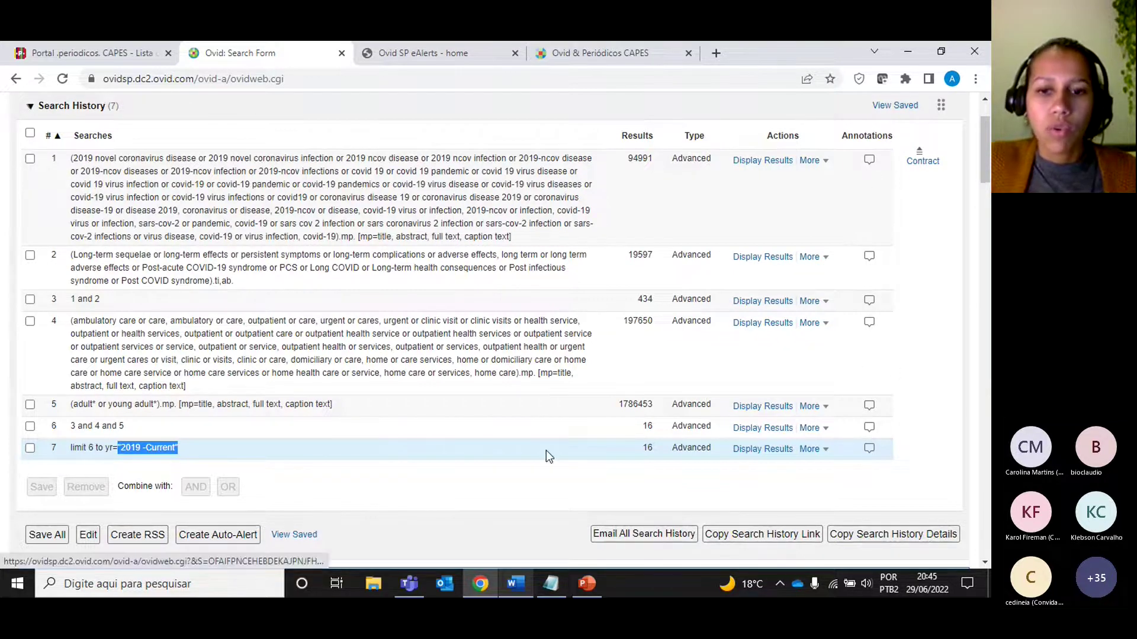
scroll(546, 450, down, 12)
scroll(542, 451, up, 1)
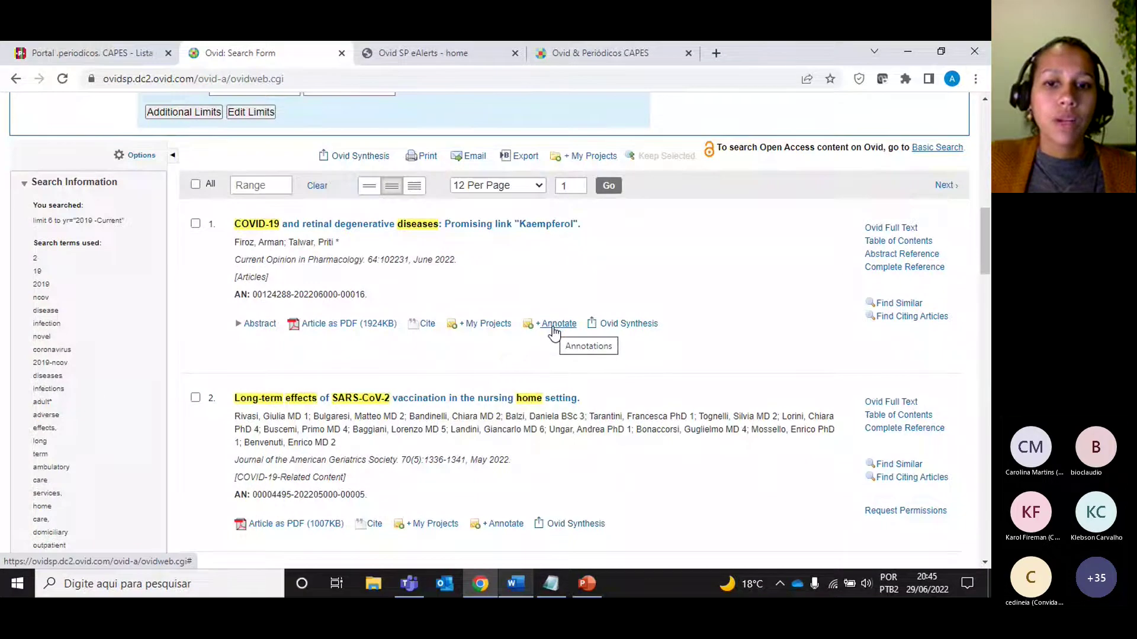
scroll(553, 333, up, 12)
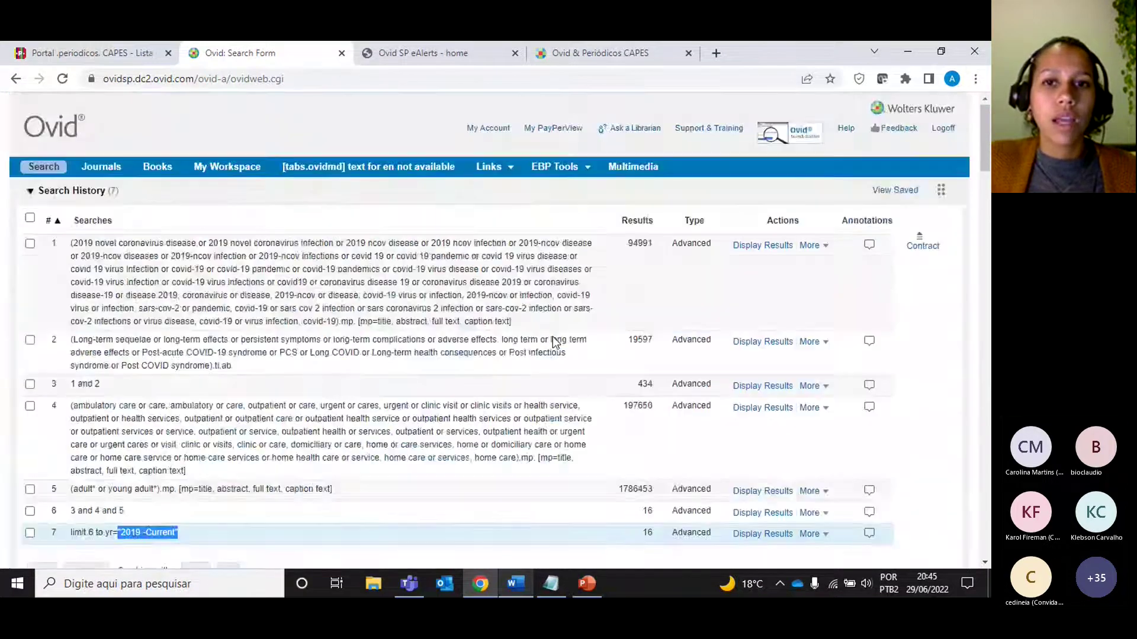
Examine the registration form for a new personal account, and return to the Personal Account Login page
click(482, 133)
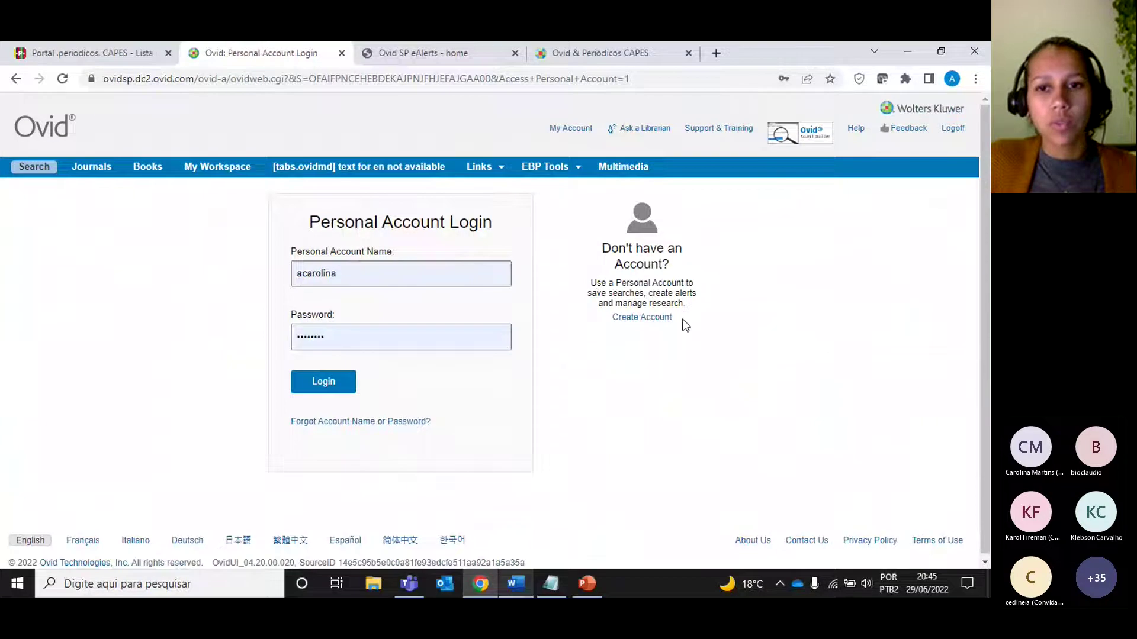
click(642, 317)
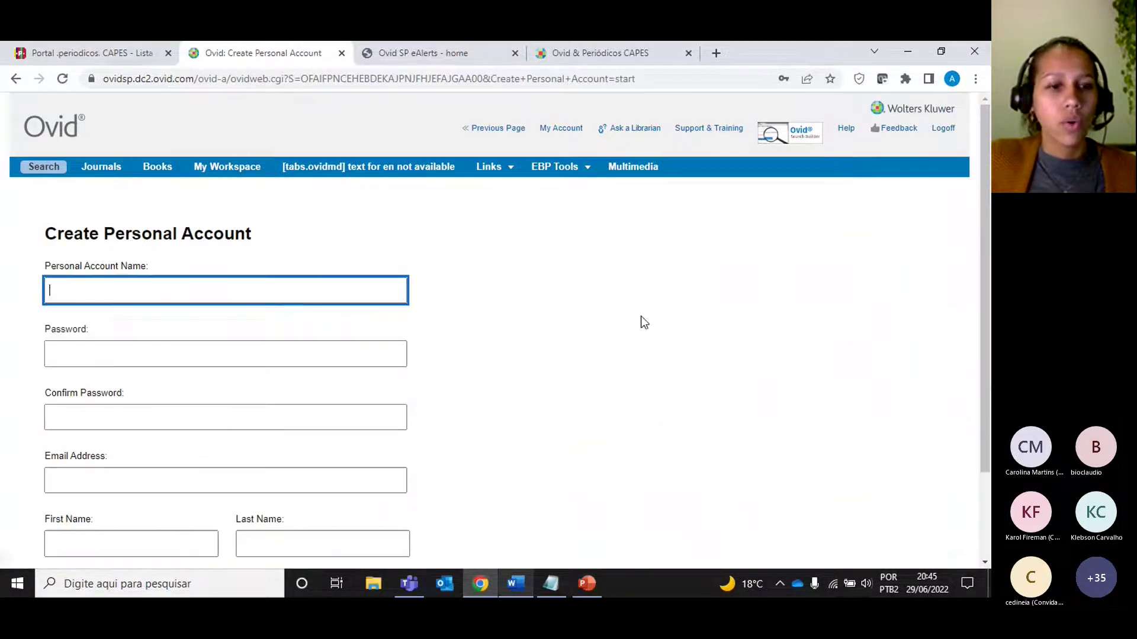
scroll(533, 323, down, 2)
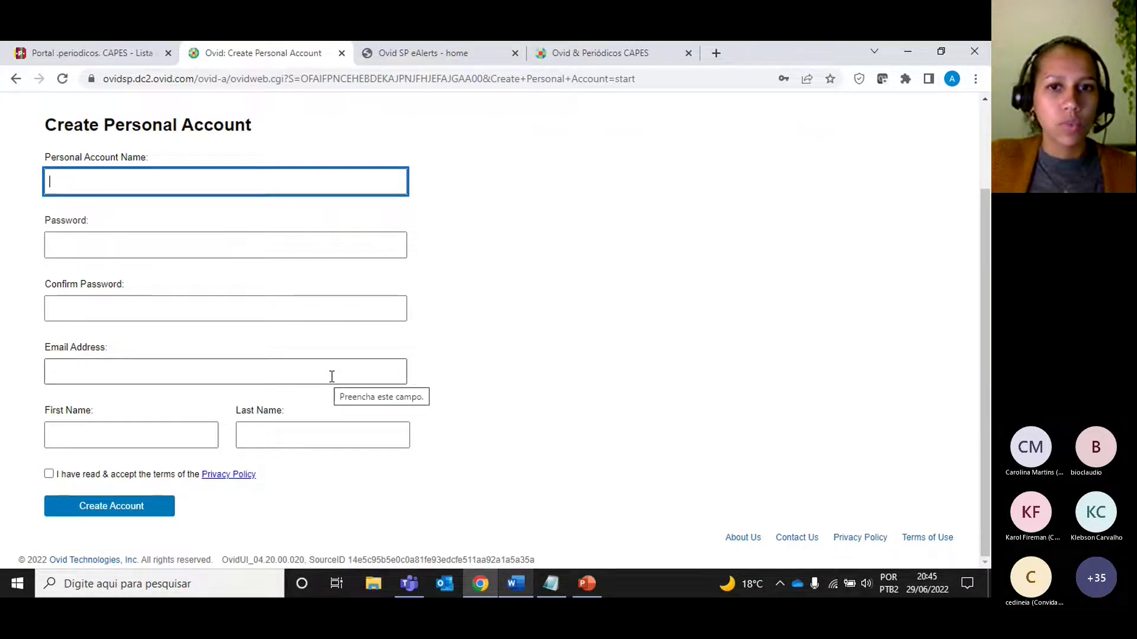
scroll(331, 377, up, 2)
click(498, 128)
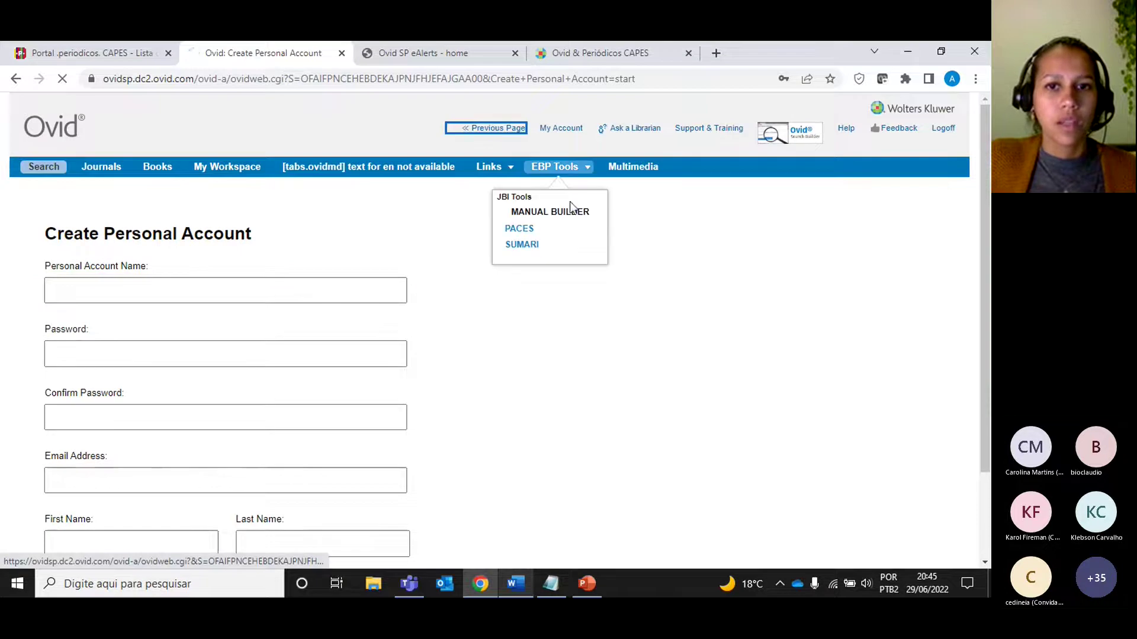
Log in to the personal account by entering its password, and decline the browser's offer to update the saved password
click(421, 337)
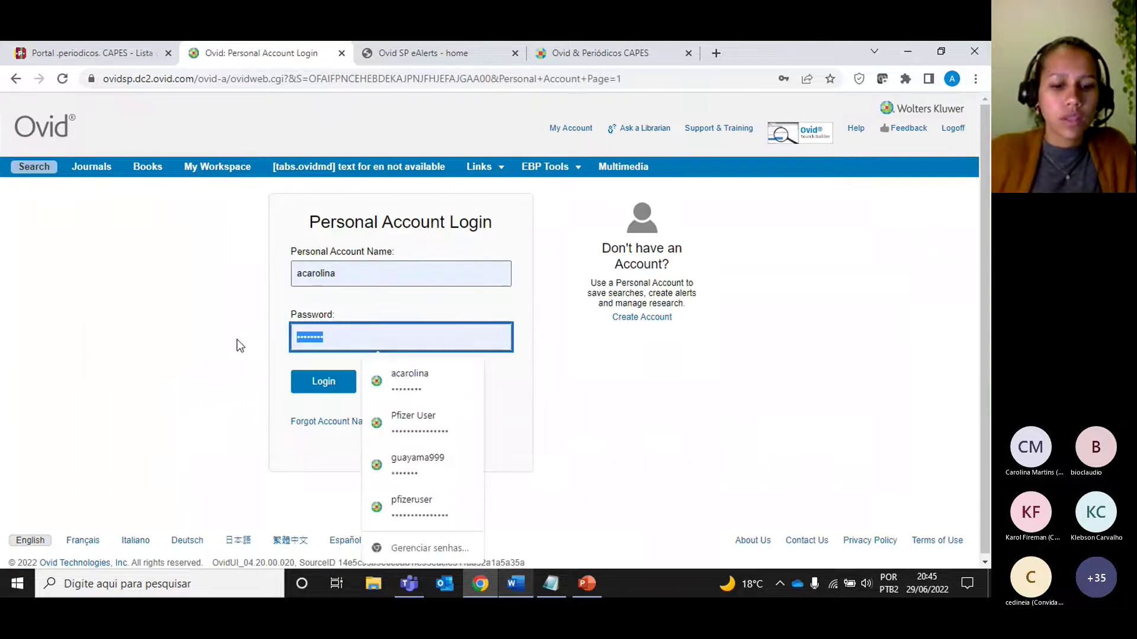
text(••)
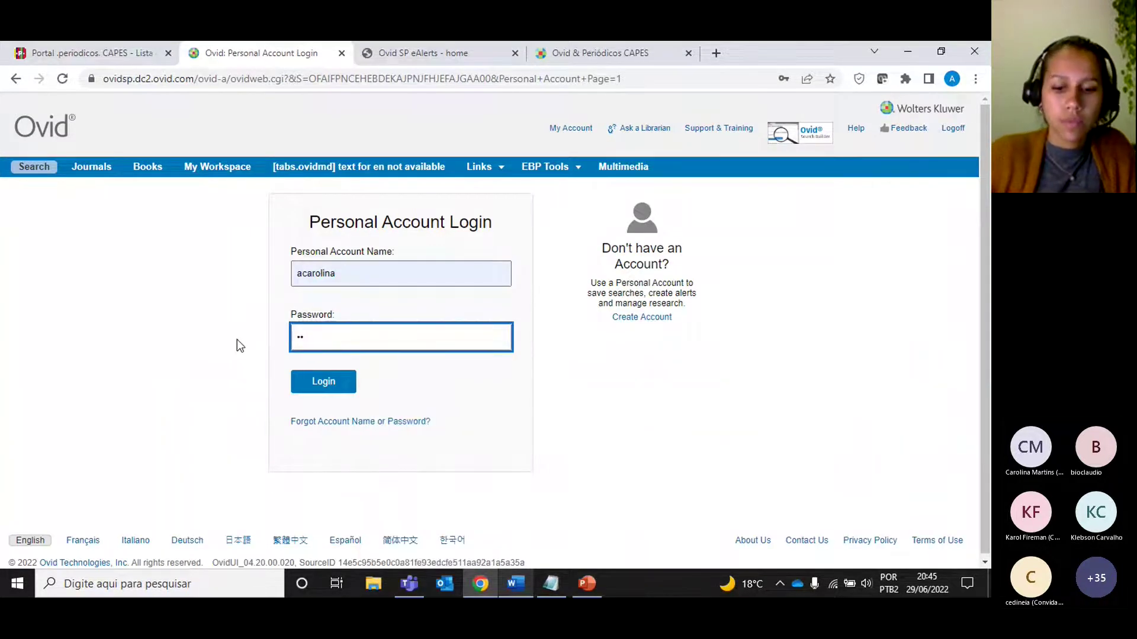
text(••••••)
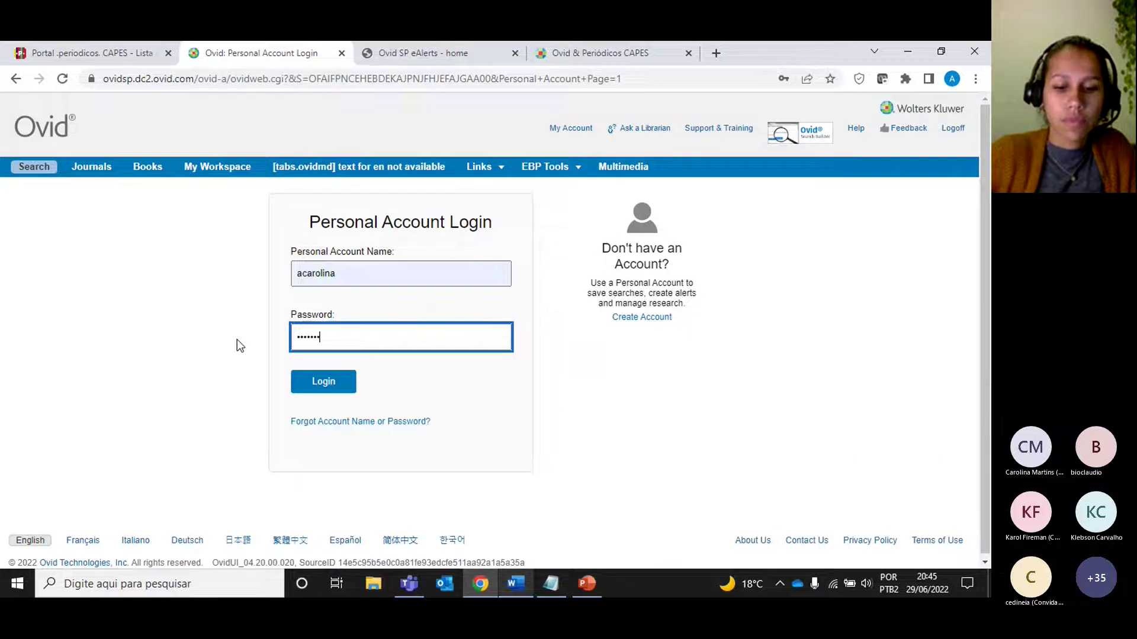
key(Return)
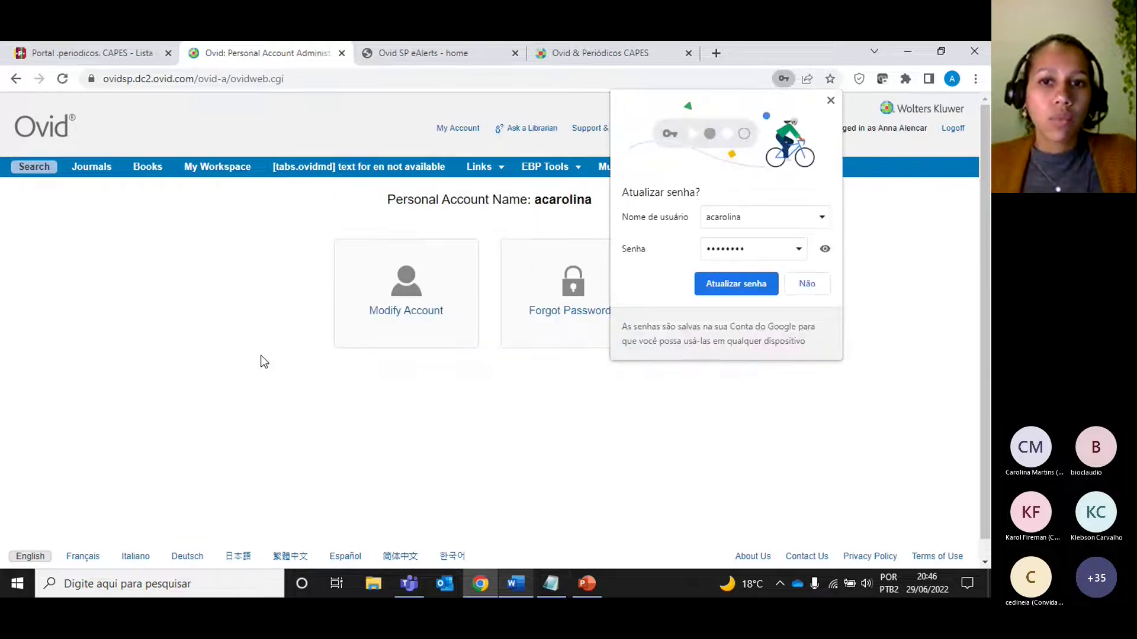
click(802, 286)
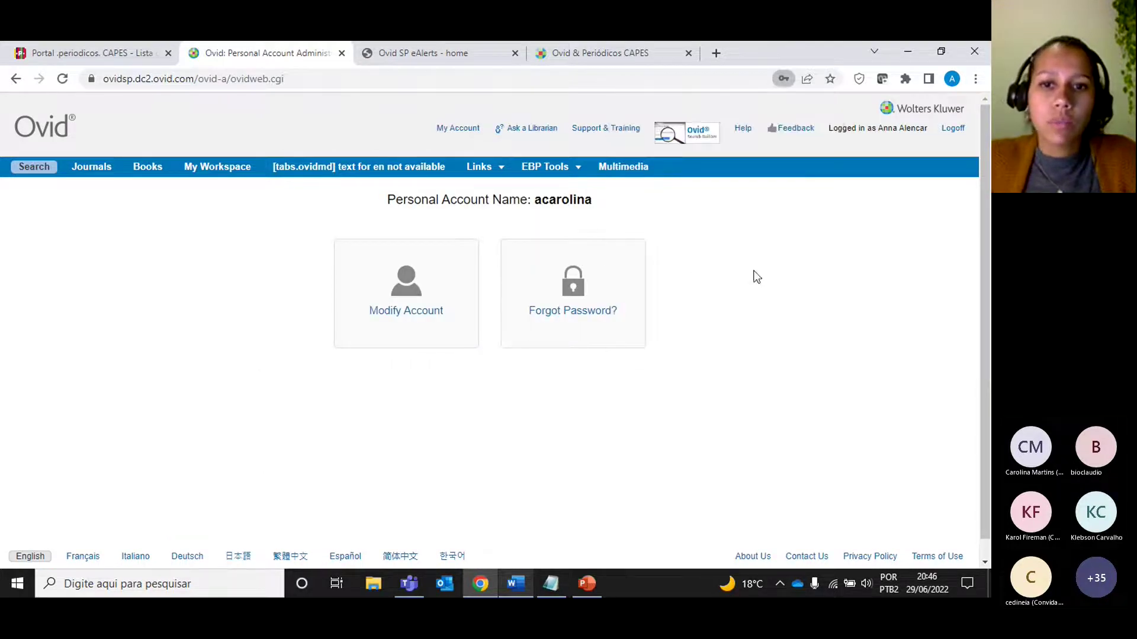
Return to the search results and save the annotation "Discussão" on the article about long-term effects of SARS-CoV-2 vaccination in the nursing home setting
click(33, 168)
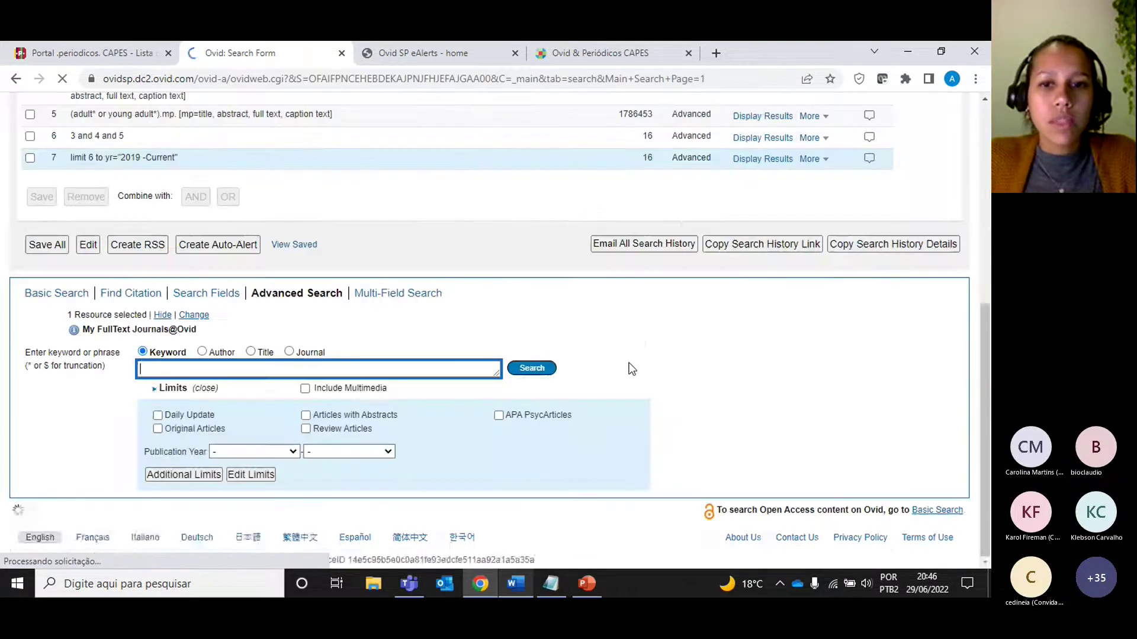
scroll(631, 373, down, 5)
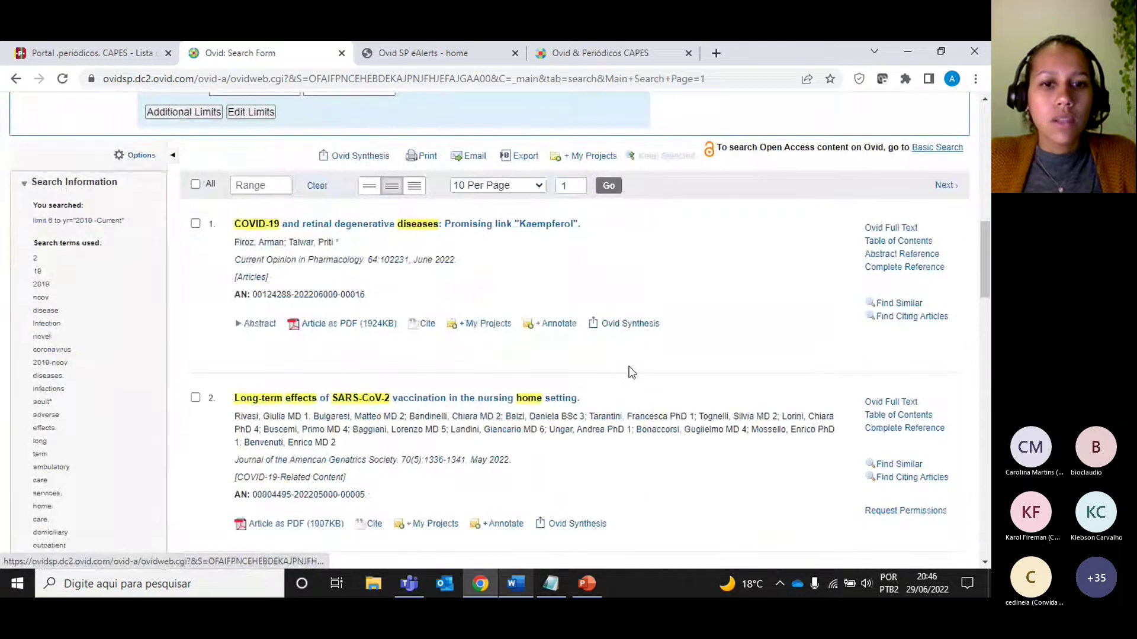
scroll(630, 375, down, 3)
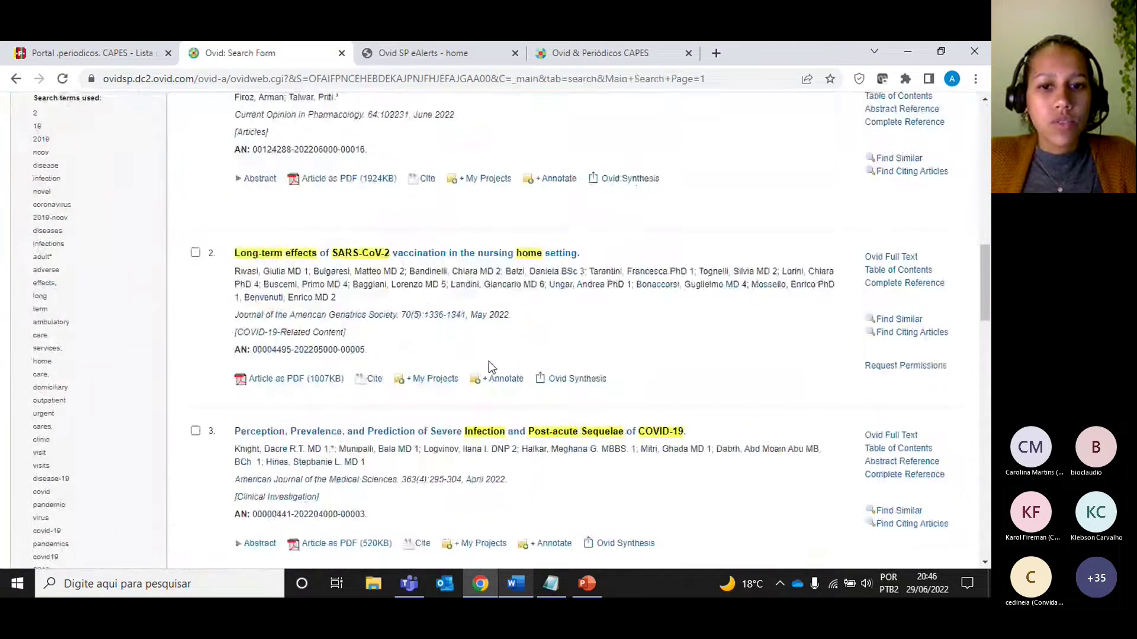
click(506, 378)
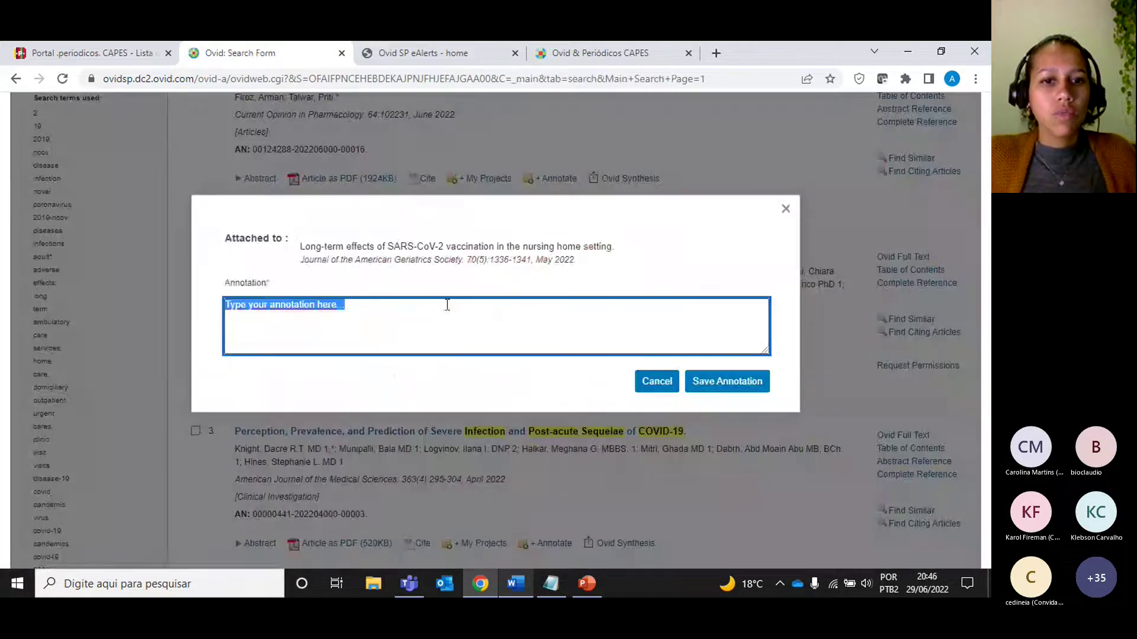
text(Discussão)
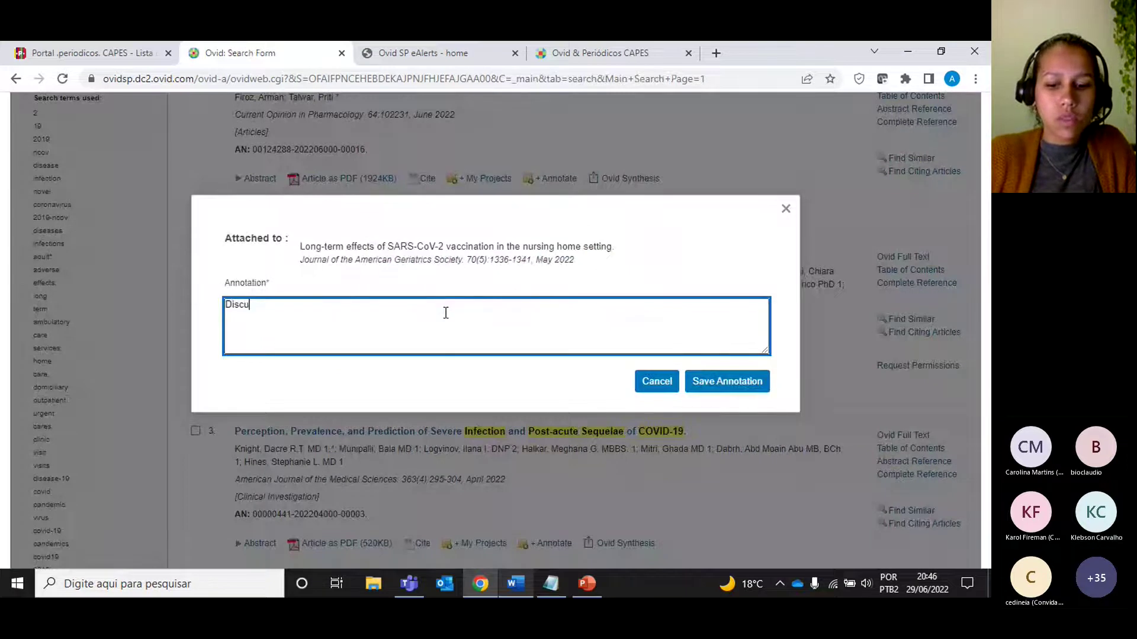
click(728, 381)
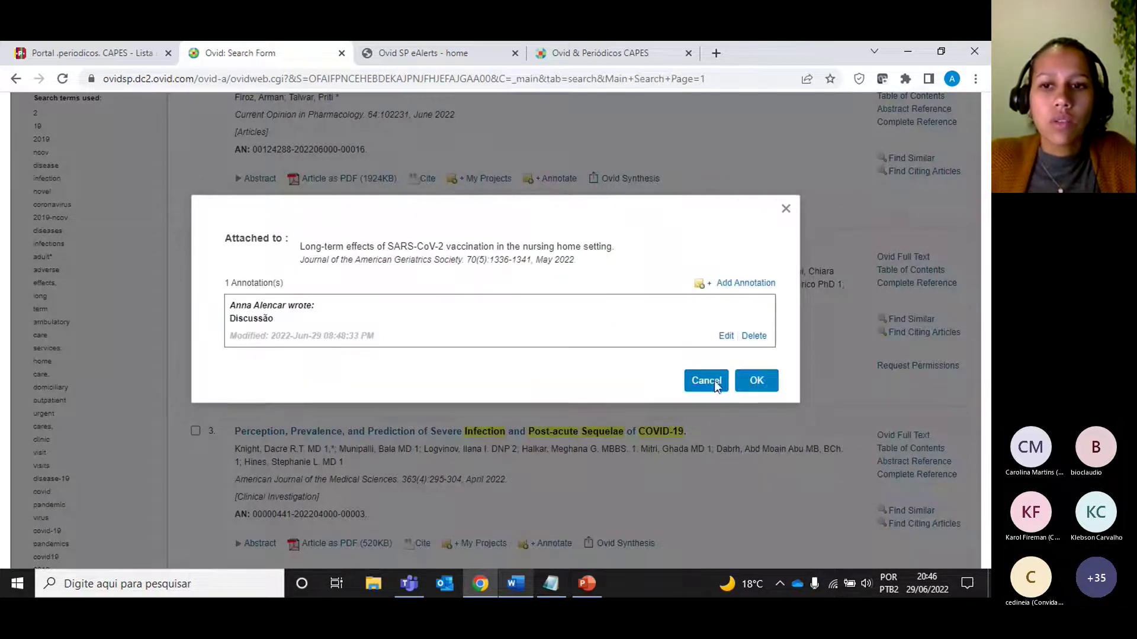
click(785, 209)
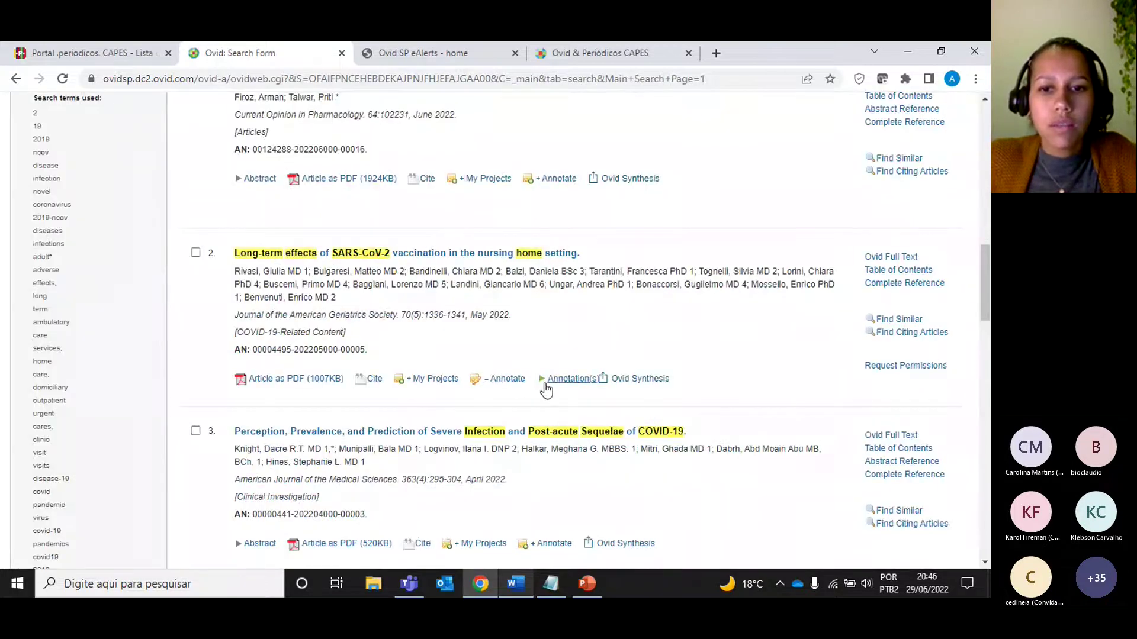
Open the citation export for the listed results and set its format to Microsoft Word
scroll(543, 385, up, 2)
scroll(543, 384, up, 2)
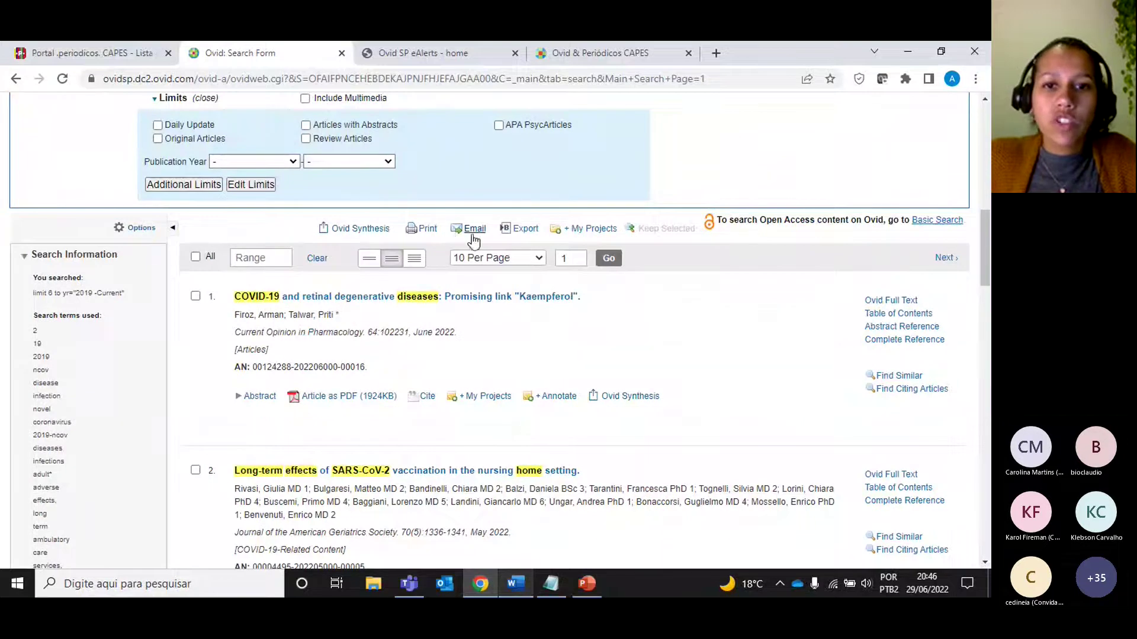
click(515, 231)
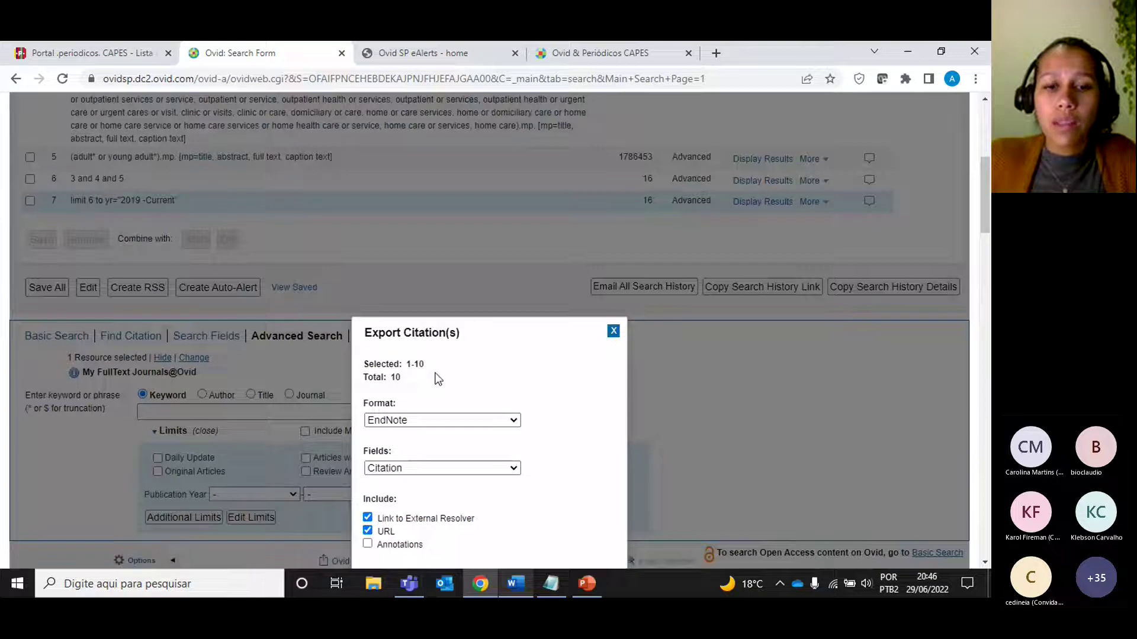
scroll(446, 278, down, 3)
click(441, 274)
click(430, 289)
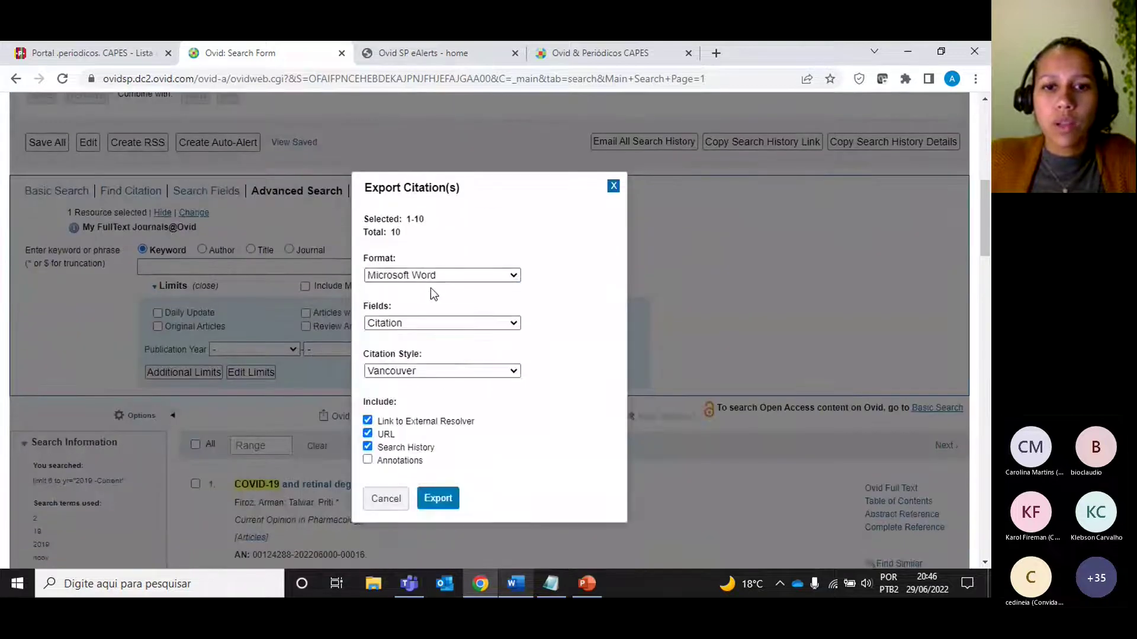
Keep the Citation fields and Vancouver style, include annotations in the citation export, and close the dialog without exporting
click(405, 327)
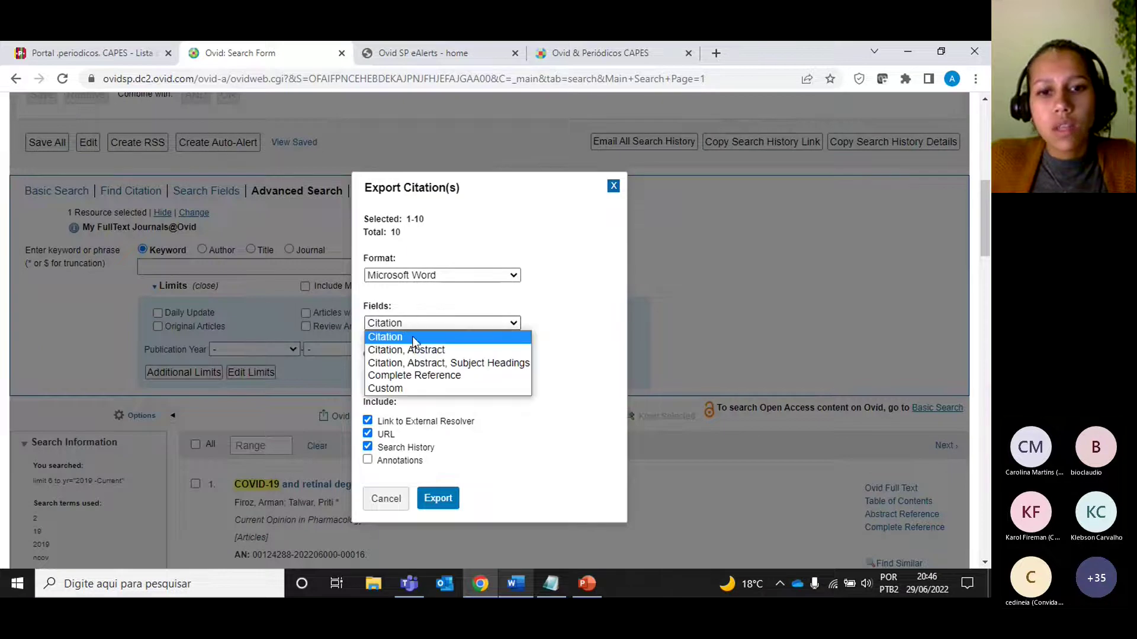
click(432, 336)
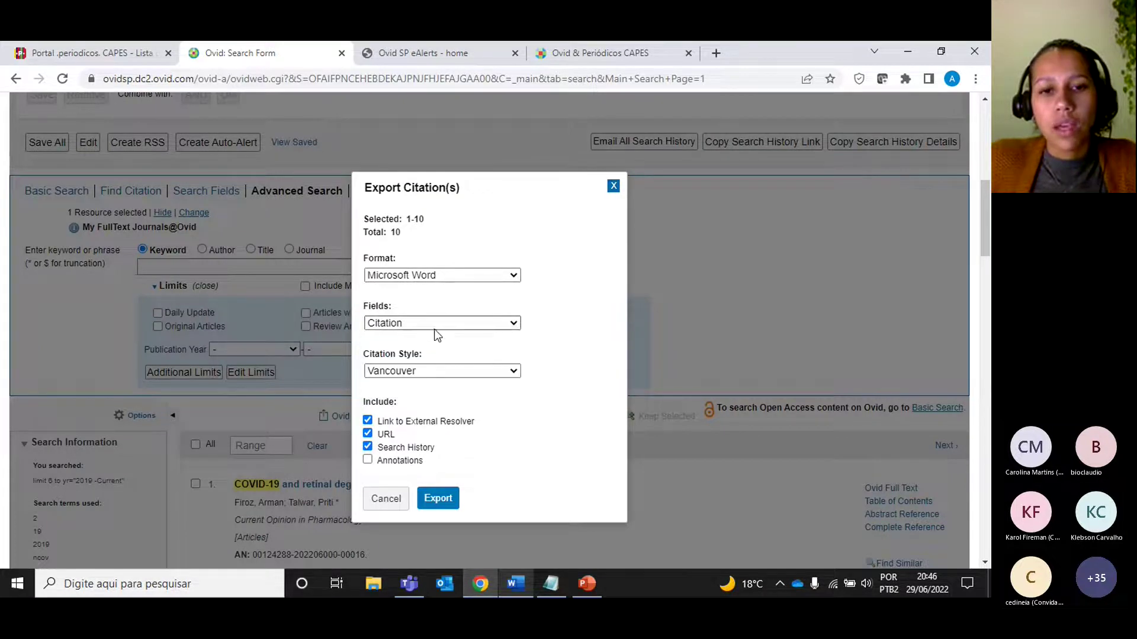
click(433, 371)
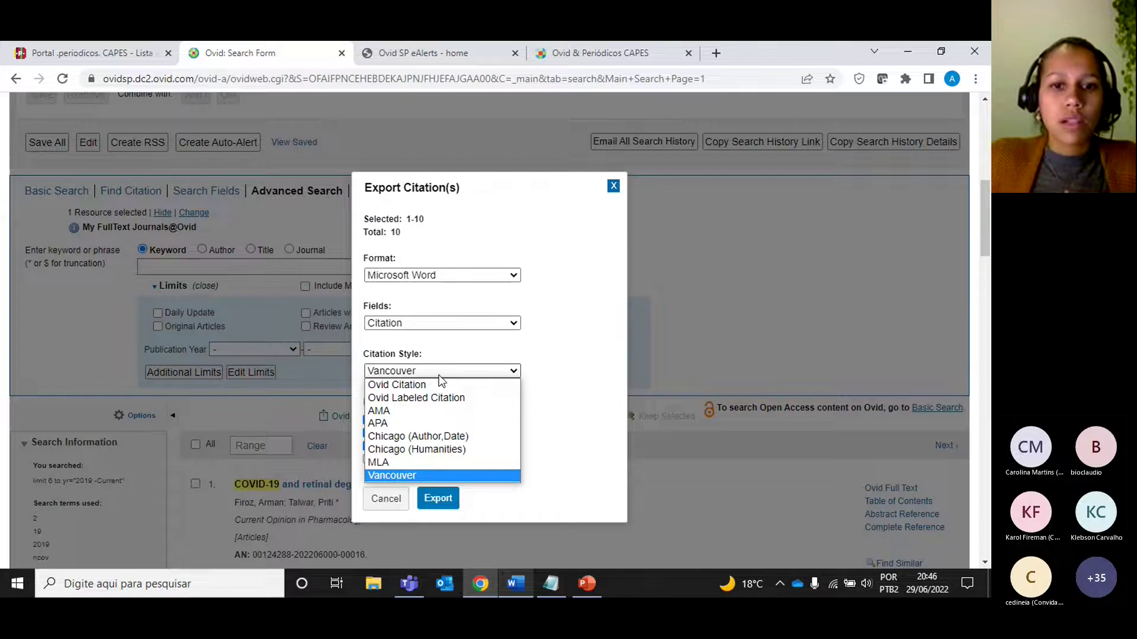
click(481, 369)
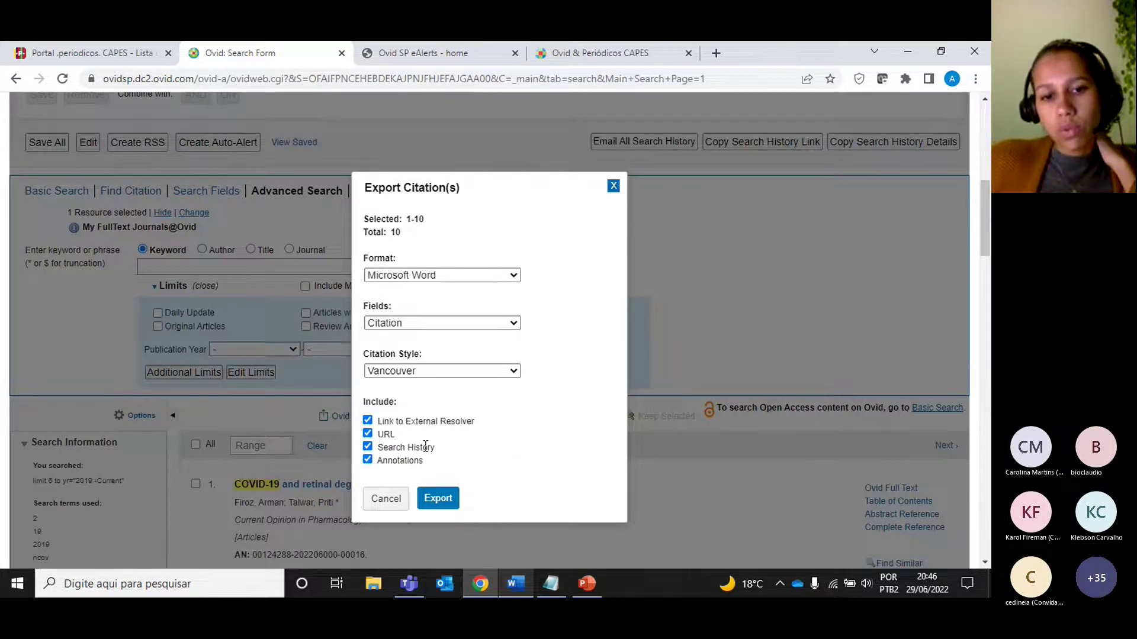
scroll(424, 468, up, 7)
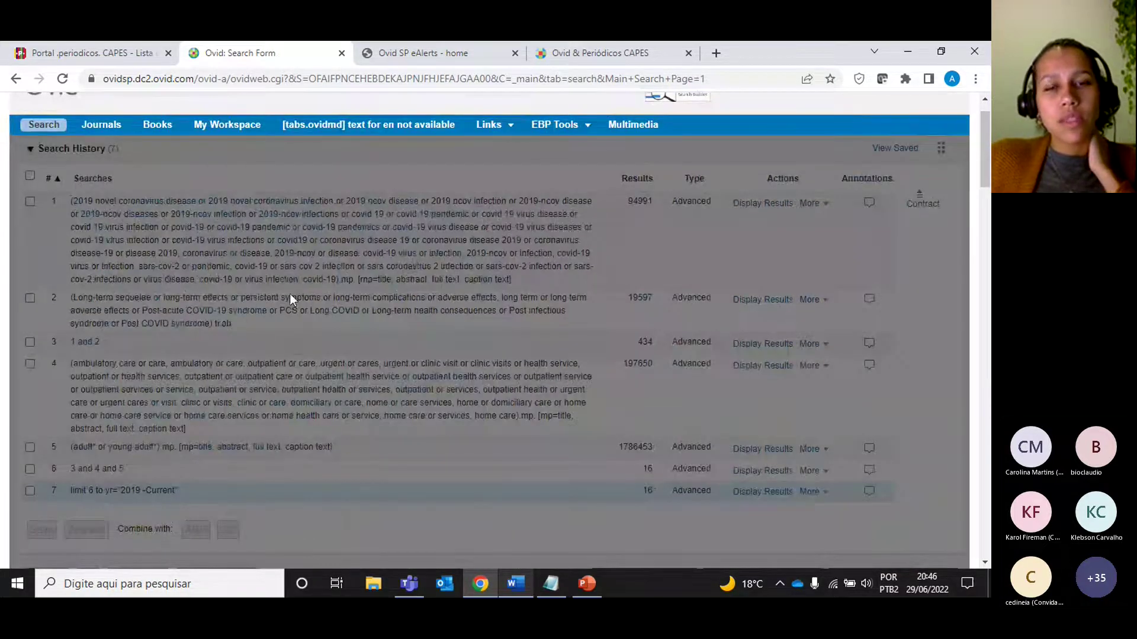
scroll(281, 374, down, 7)
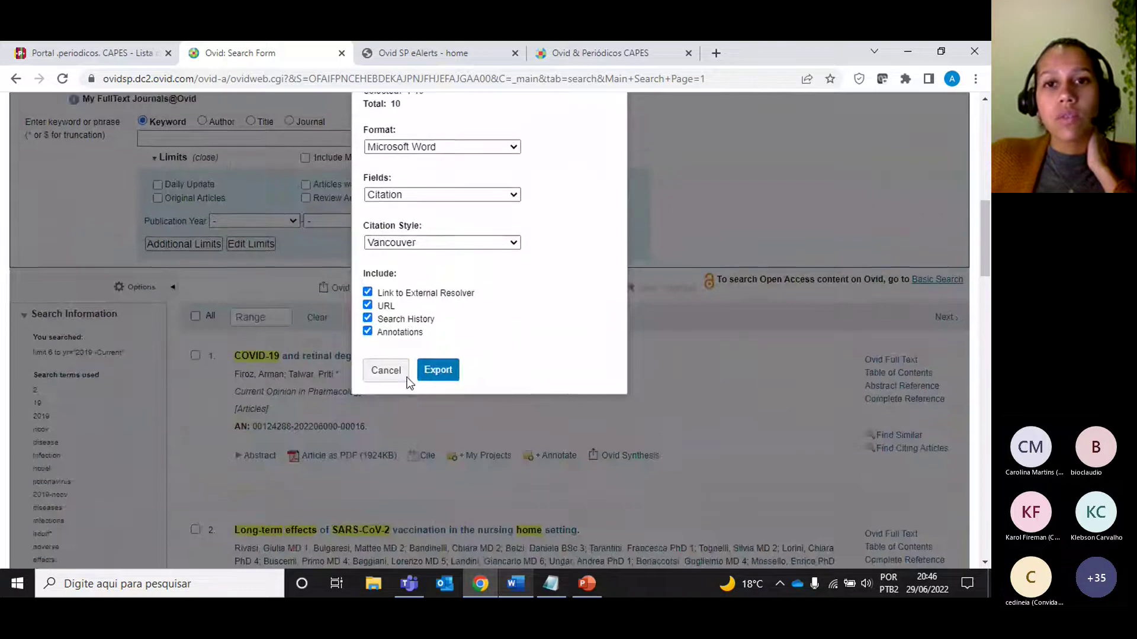
scroll(408, 384, up, 2)
click(612, 182)
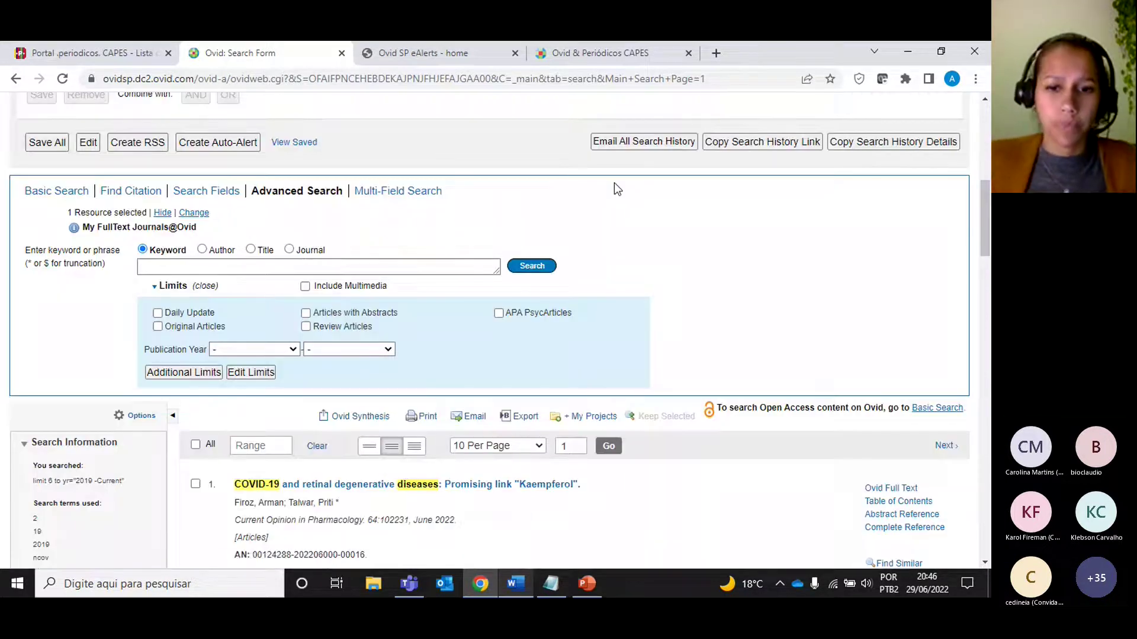
Select every search in the search history and open the form for saving the whole history
scroll(651, 372, down, 4)
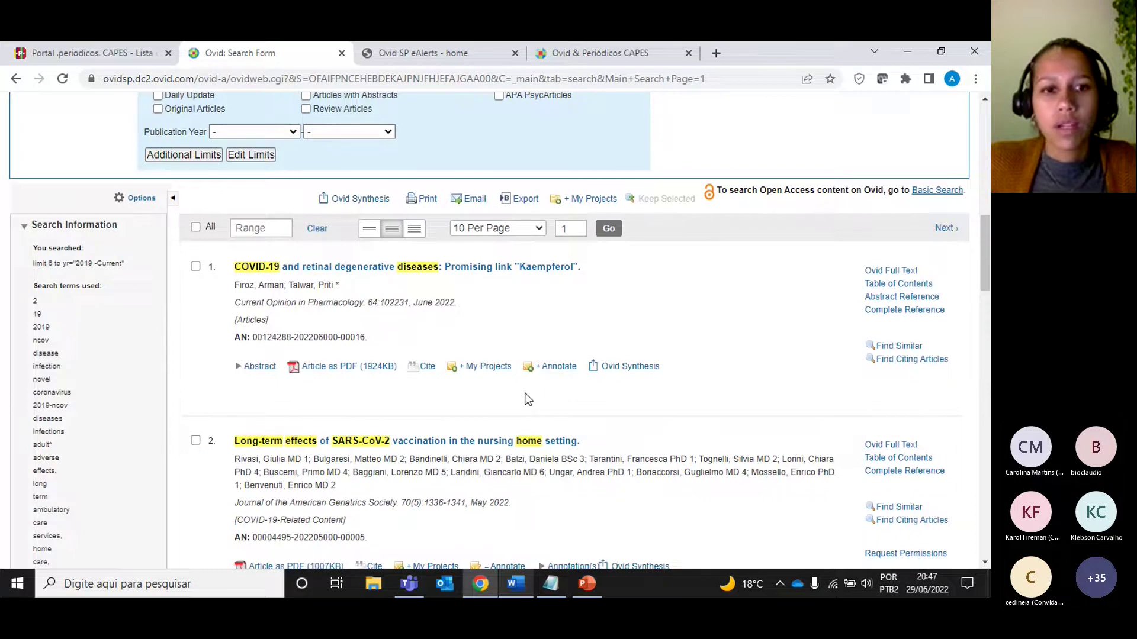
scroll(524, 394, up, 12)
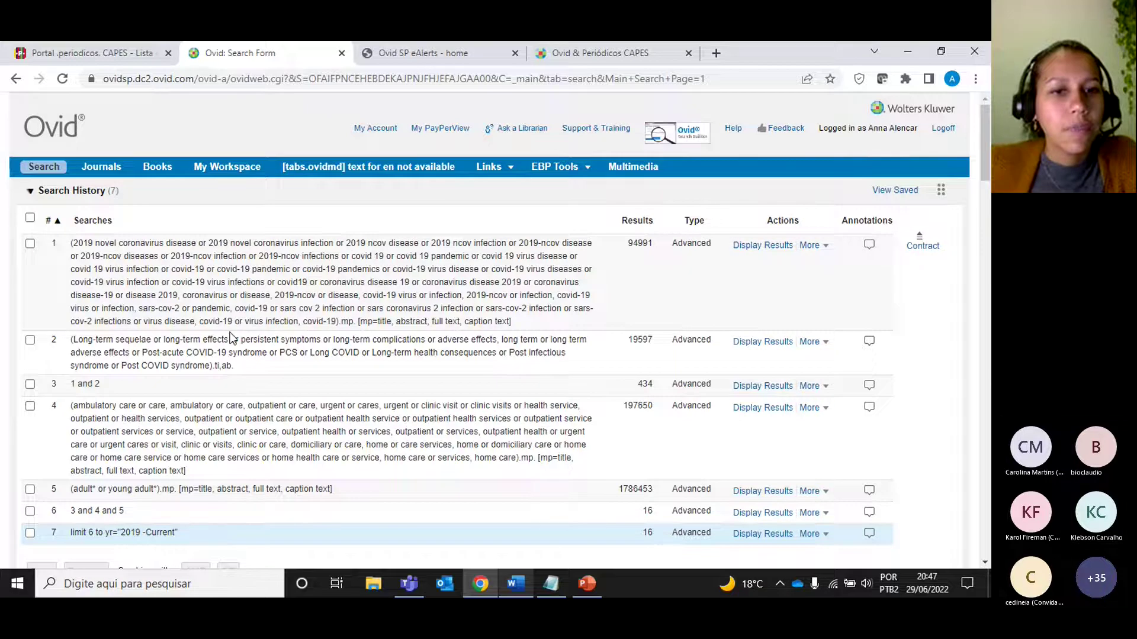
scroll(148, 279, down, 1)
click(30, 145)
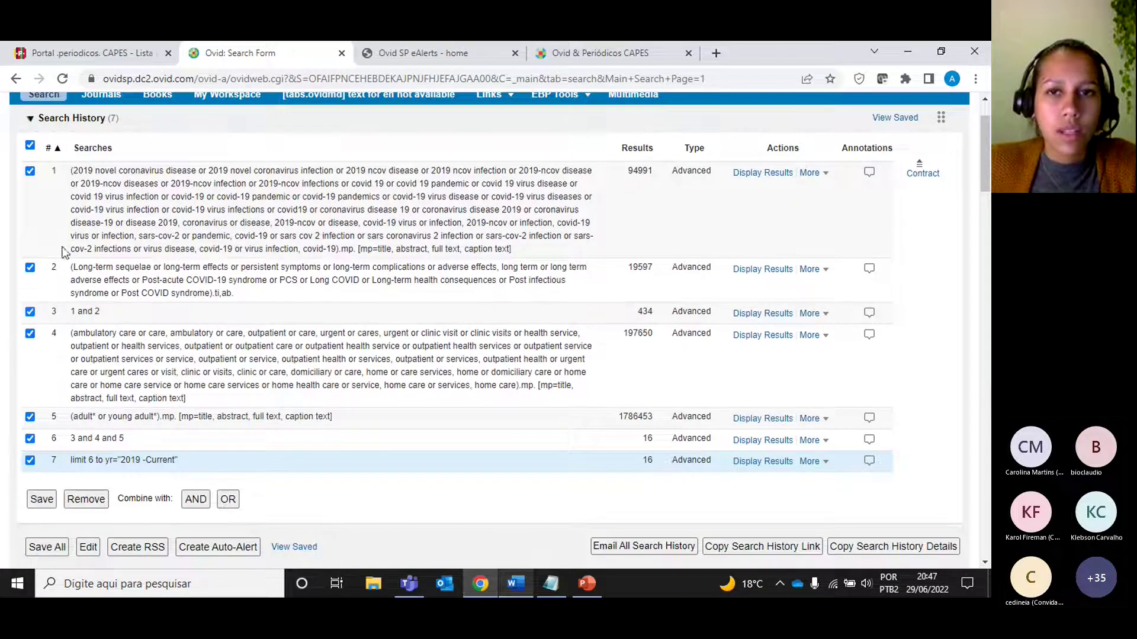
scroll(103, 388, down, 2)
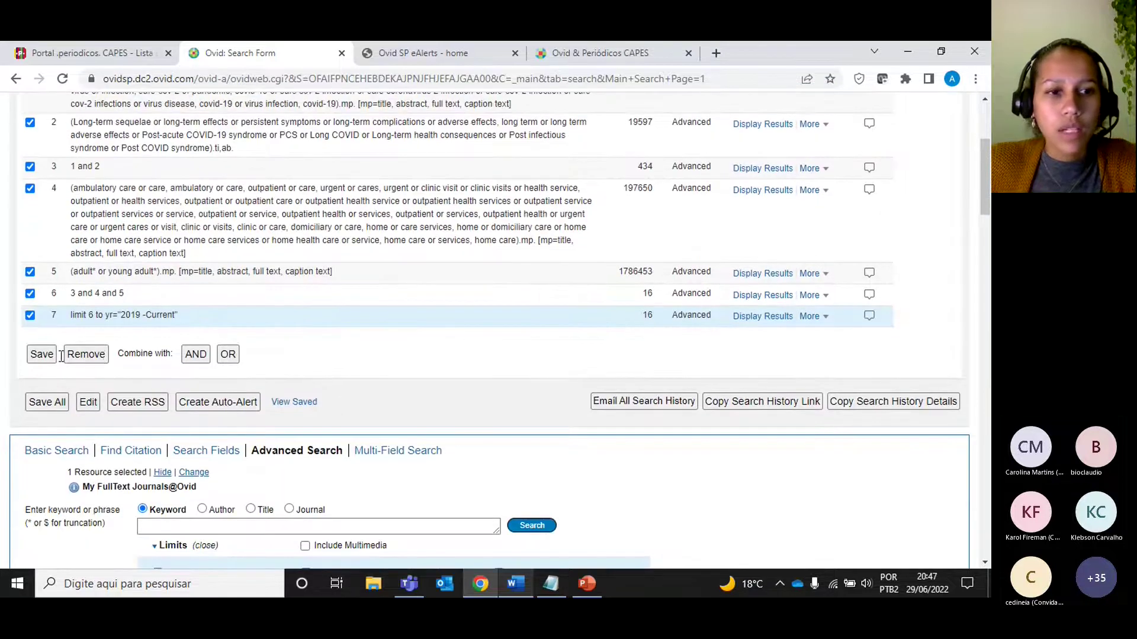
click(51, 403)
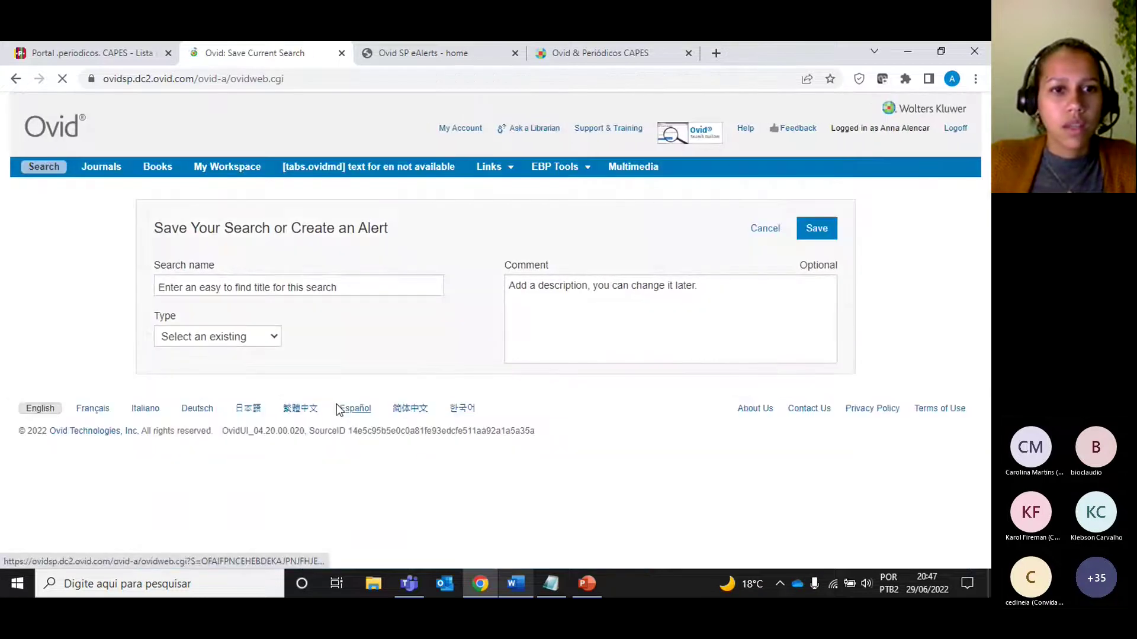
Save the search history under the name 20220629 as a Permanent search with the comment "Journals"
click(232, 287)
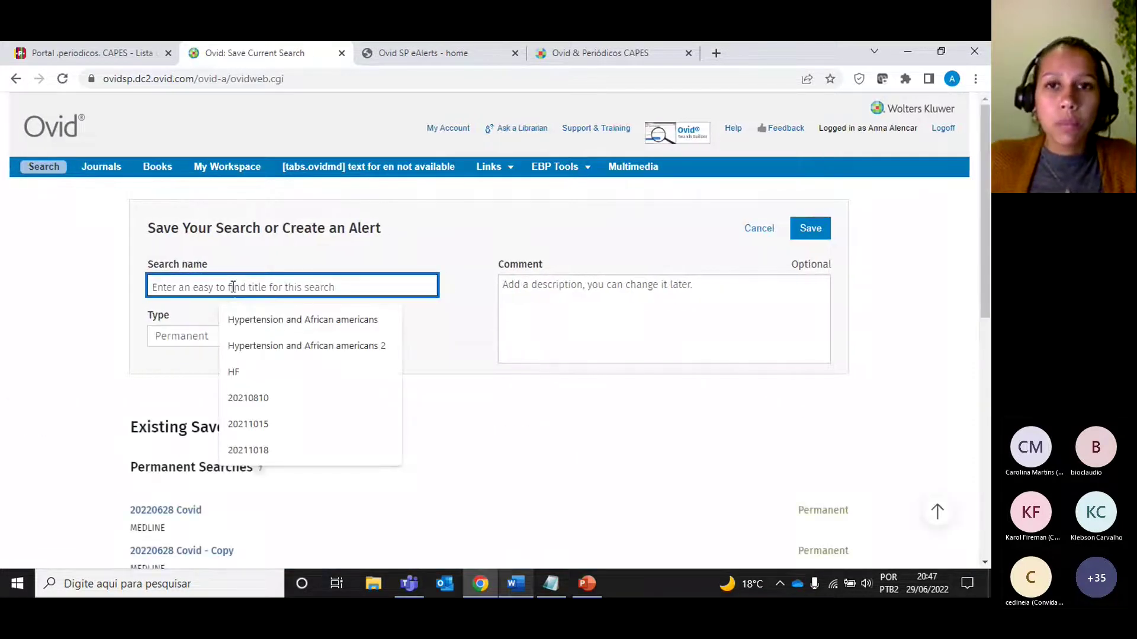
text(20220)
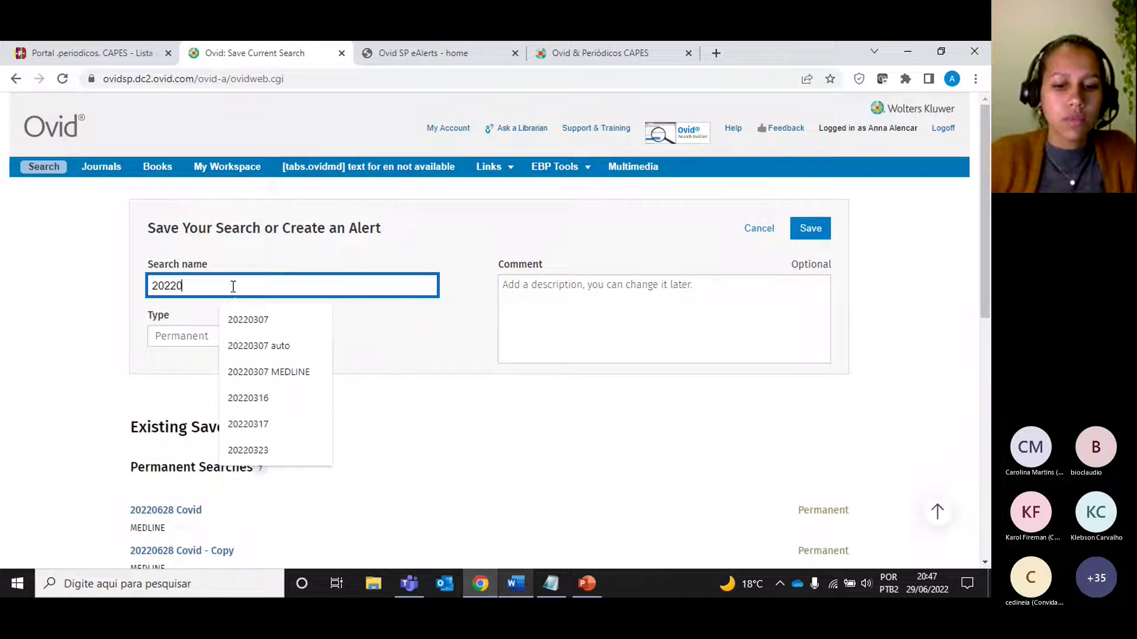
text(629)
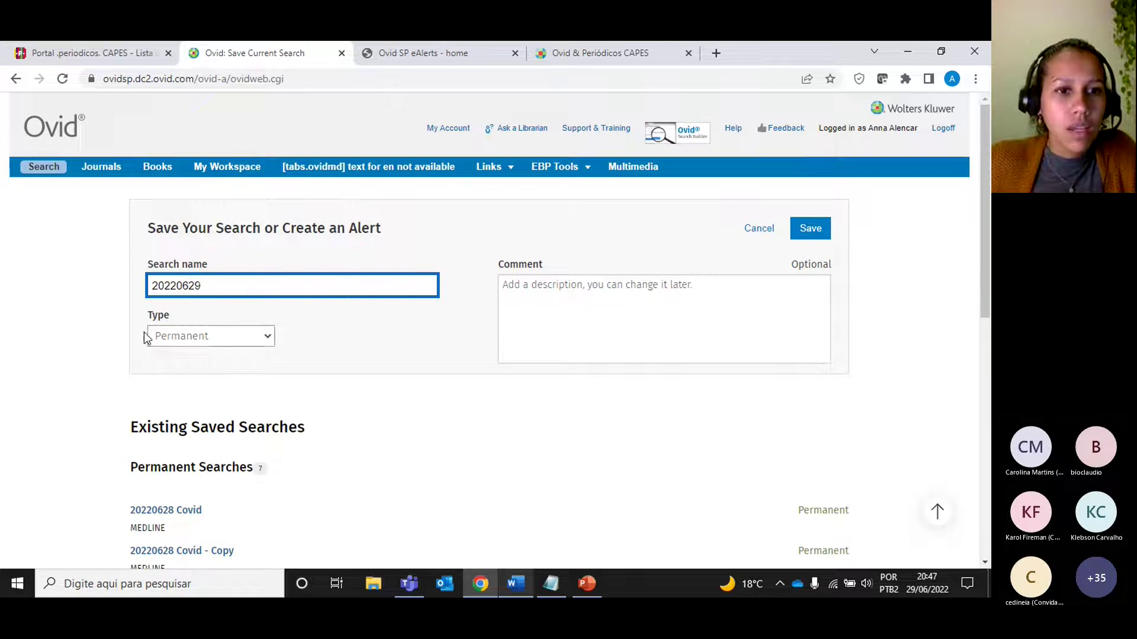
click(173, 332)
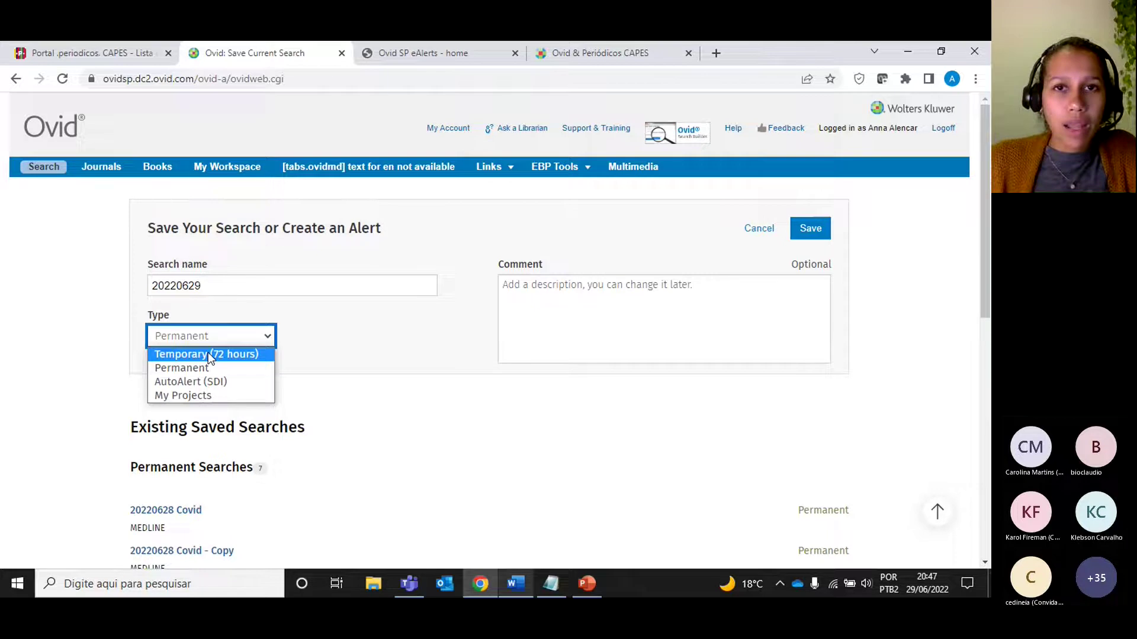
click(227, 368)
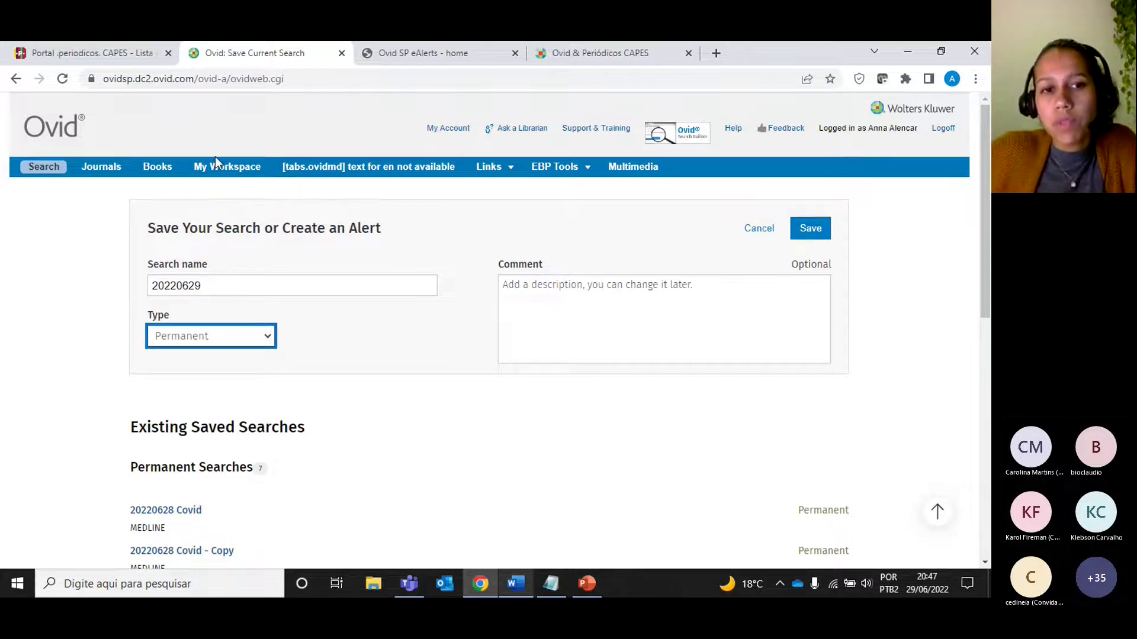
click(530, 280)
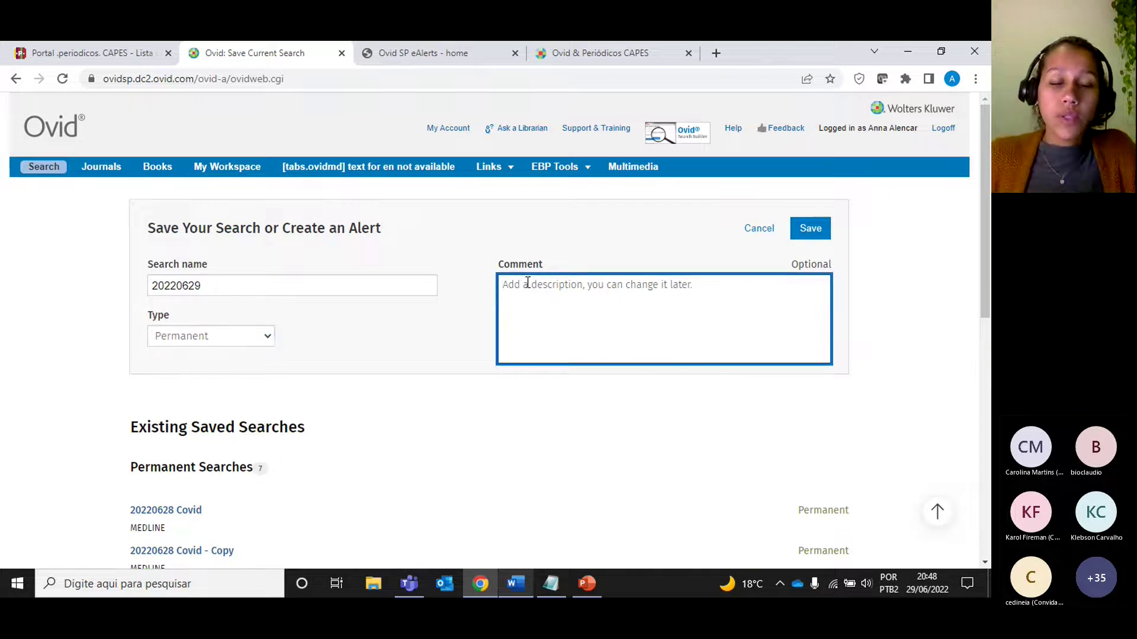
text(Journals)
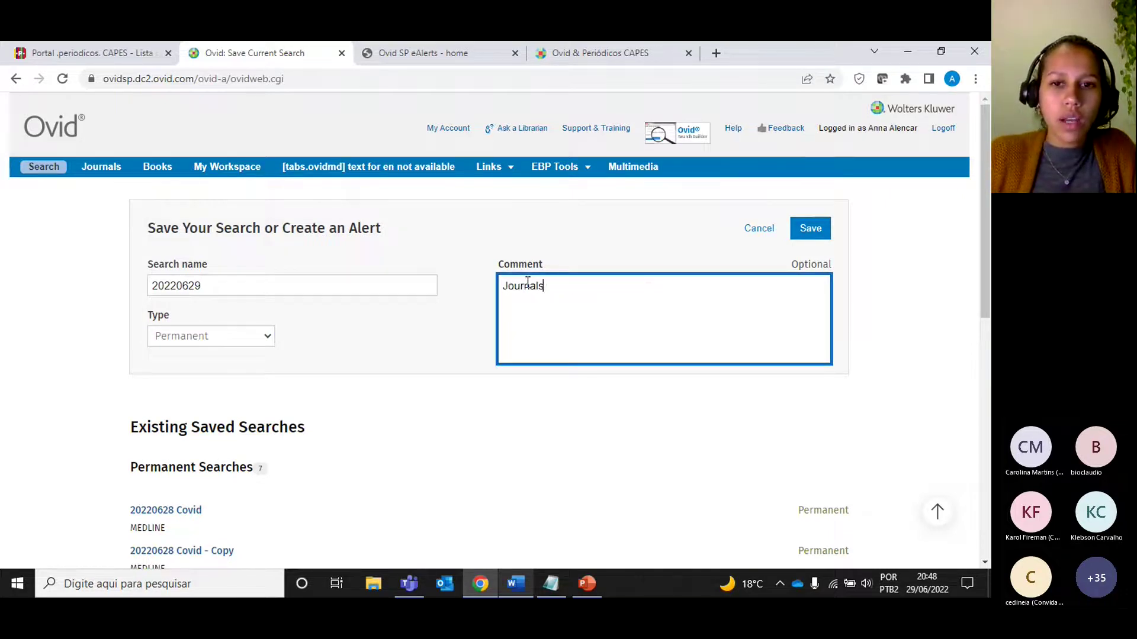
drag(551, 289, 509, 288)
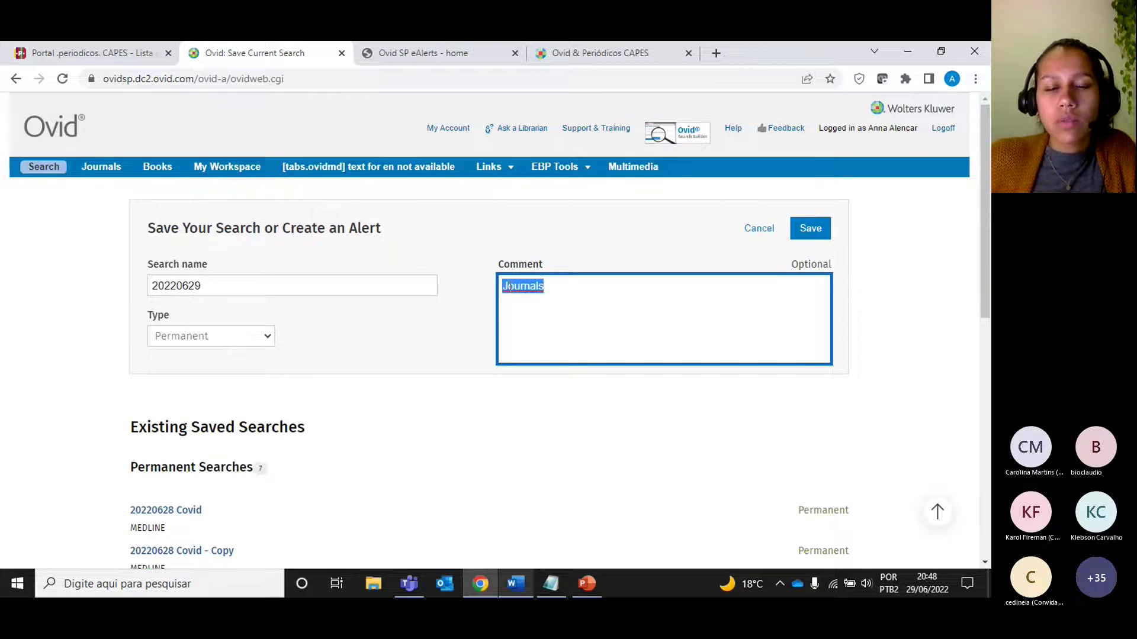
click(807, 229)
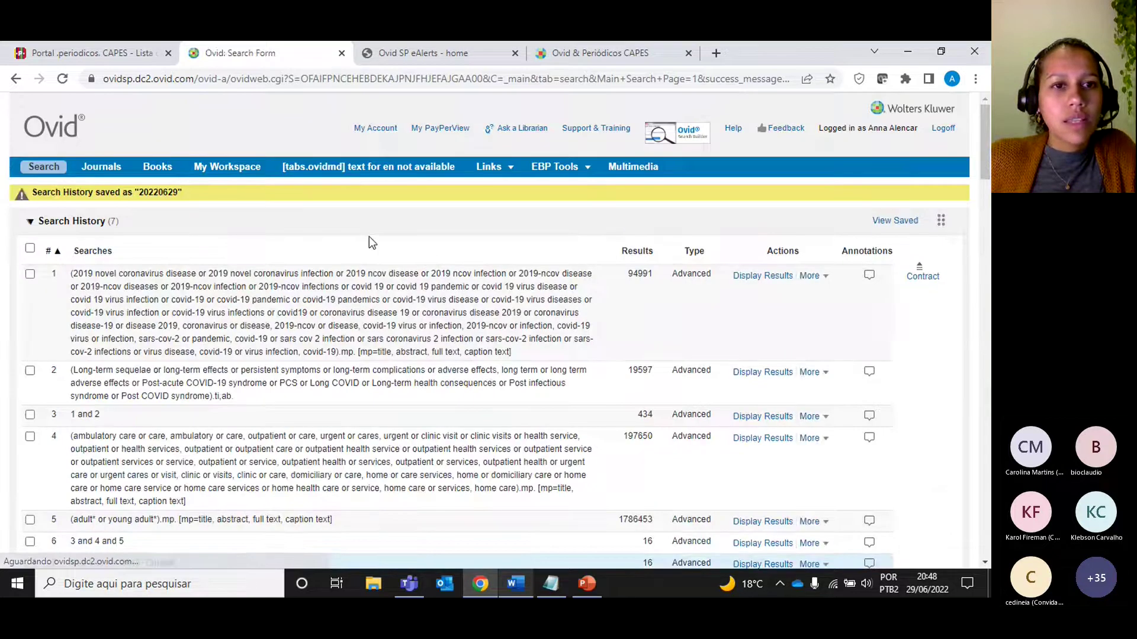
Open My Workspace and expand the search statements of the saved search 20220629
click(256, 170)
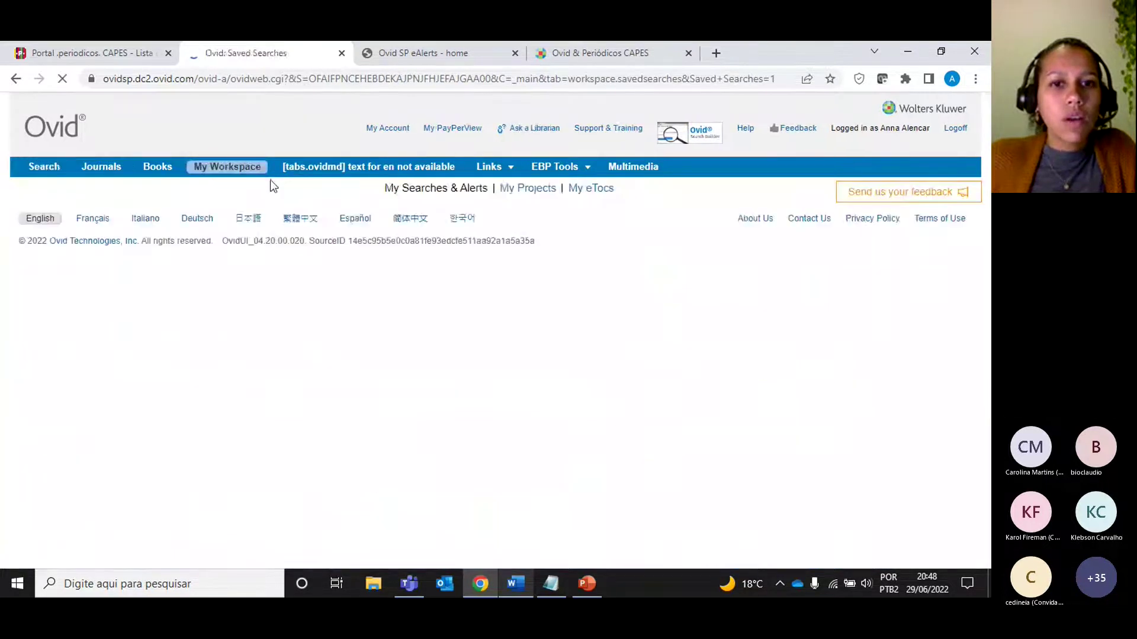
scroll(270, 180, down, 1)
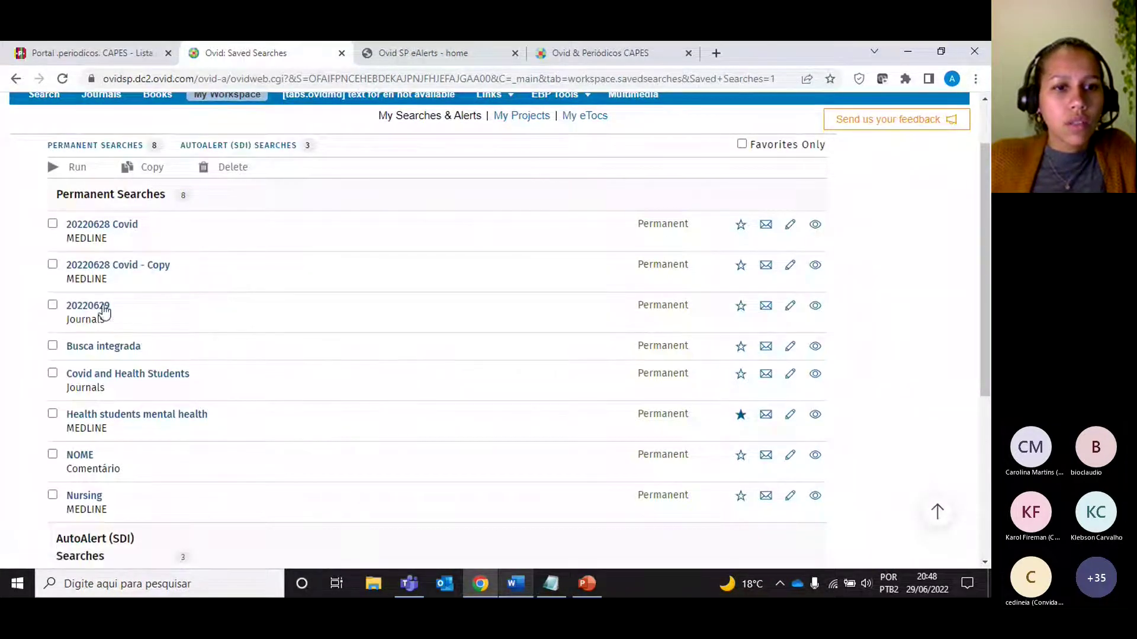
click(816, 307)
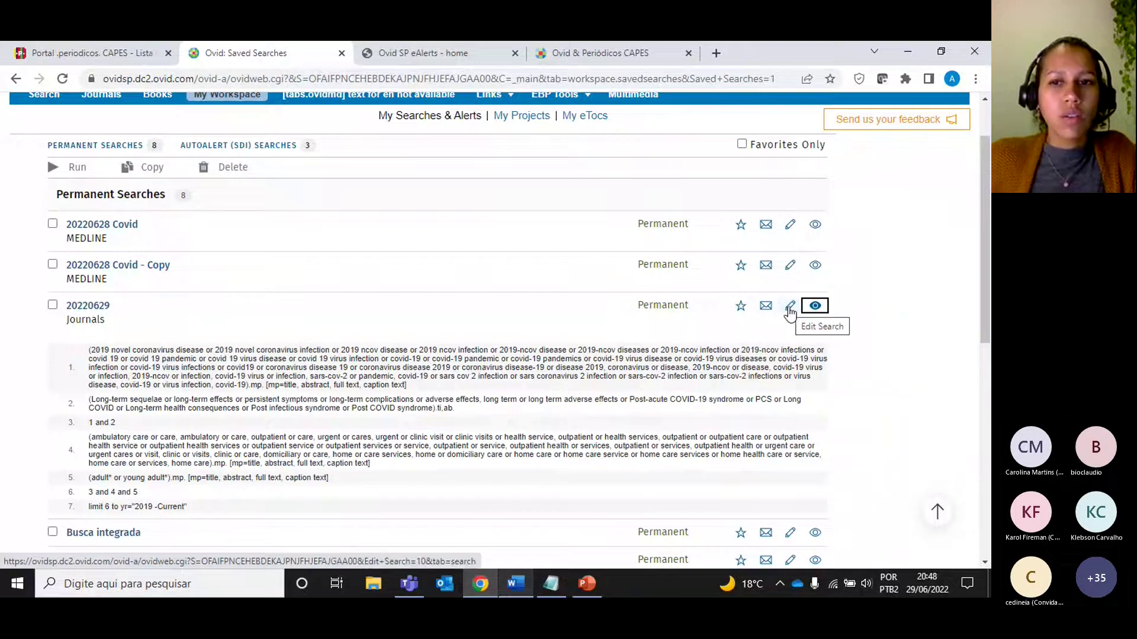
Open the saved search 20220629 and its first statement for editing, and cancel both without changes
click(791, 308)
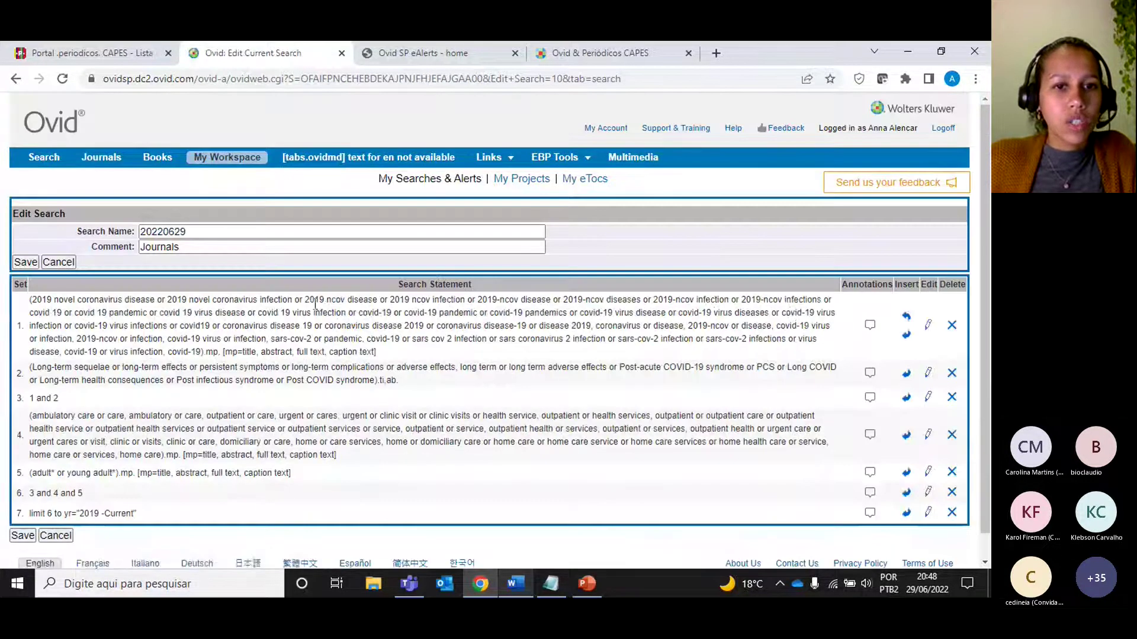
click(928, 324)
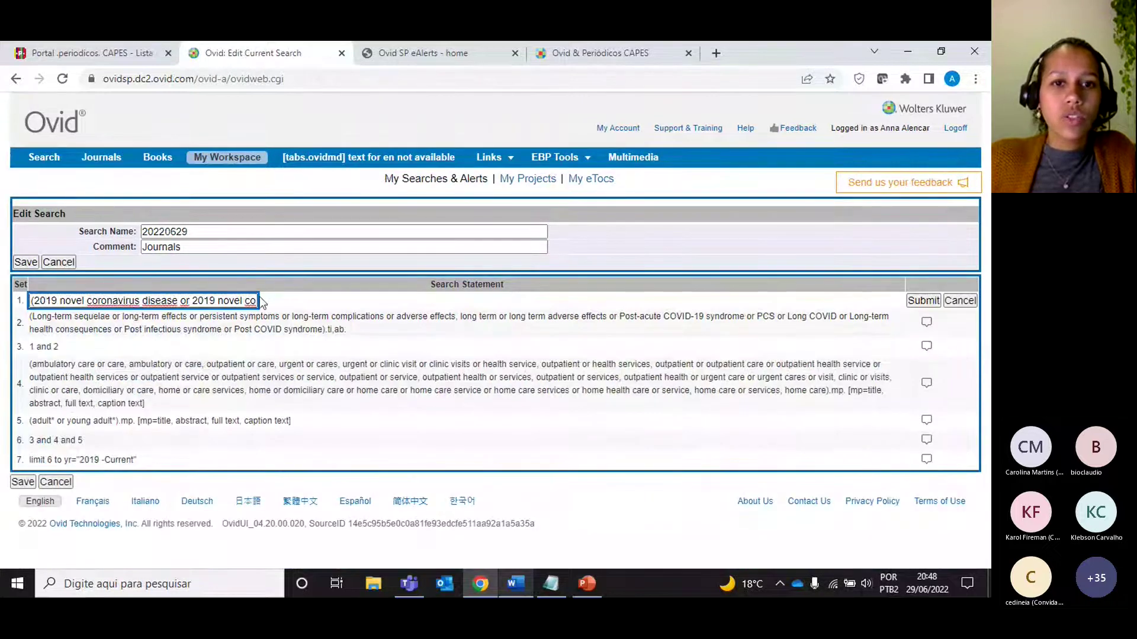
click(956, 302)
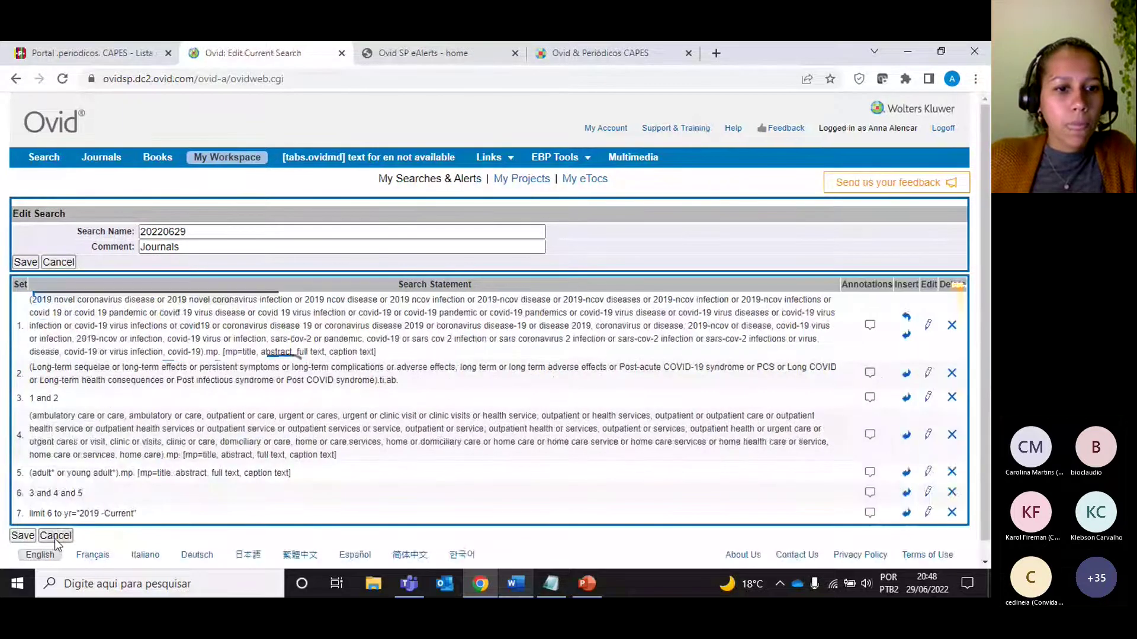
click(58, 536)
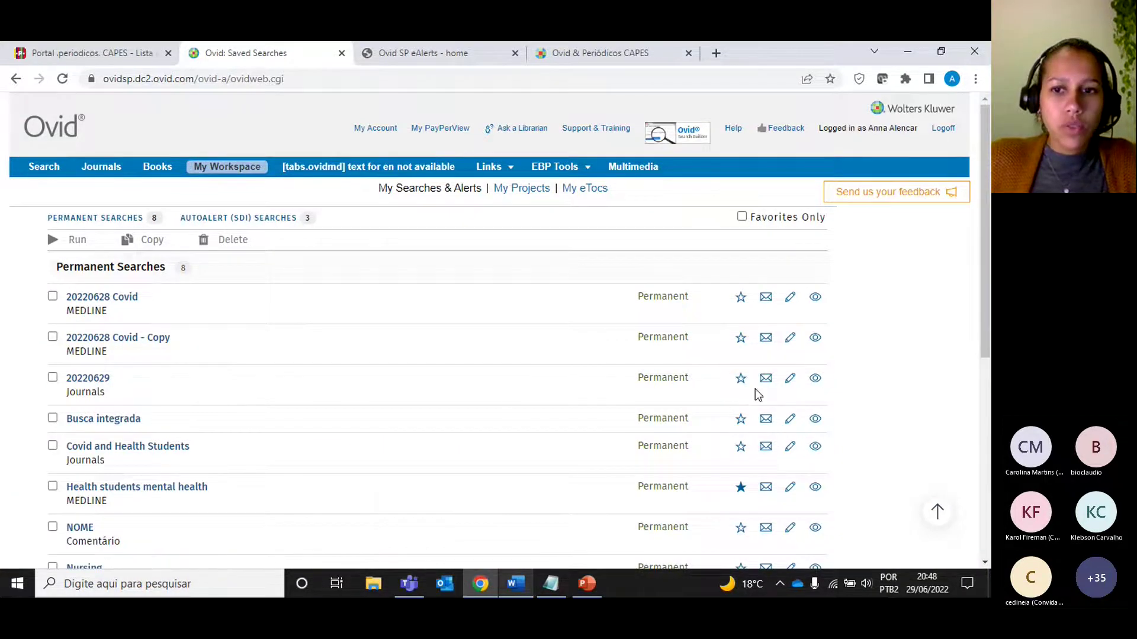
Expand the saved search 20220629 again in the saved searches list and examine its statements
click(817, 380)
scroll(168, 377, down, 3)
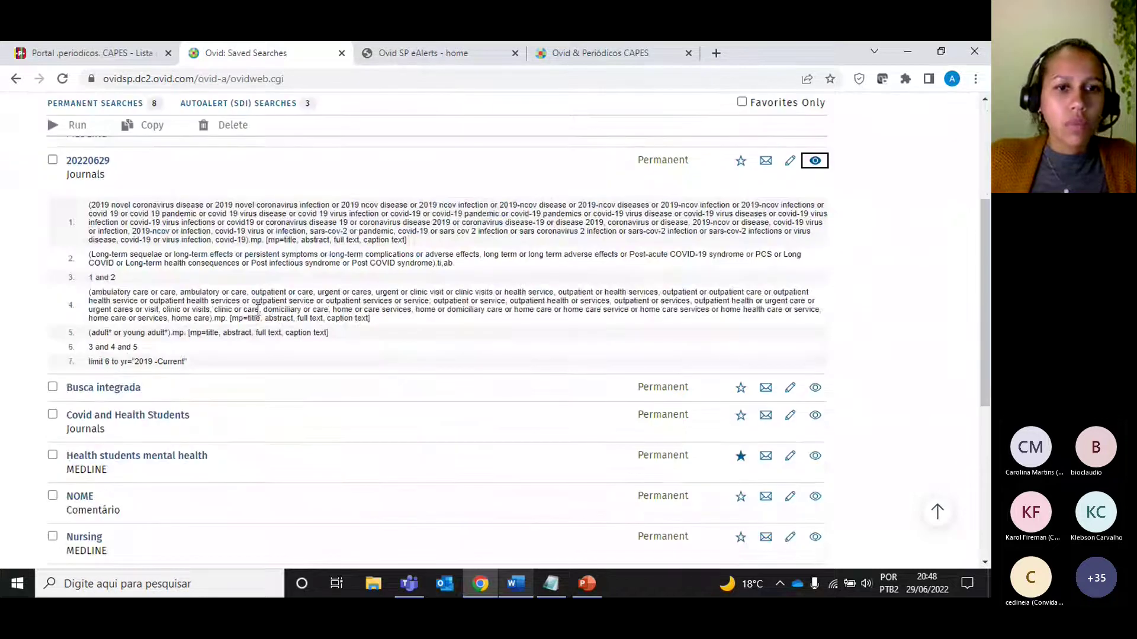
scroll(170, 307, up, 1)
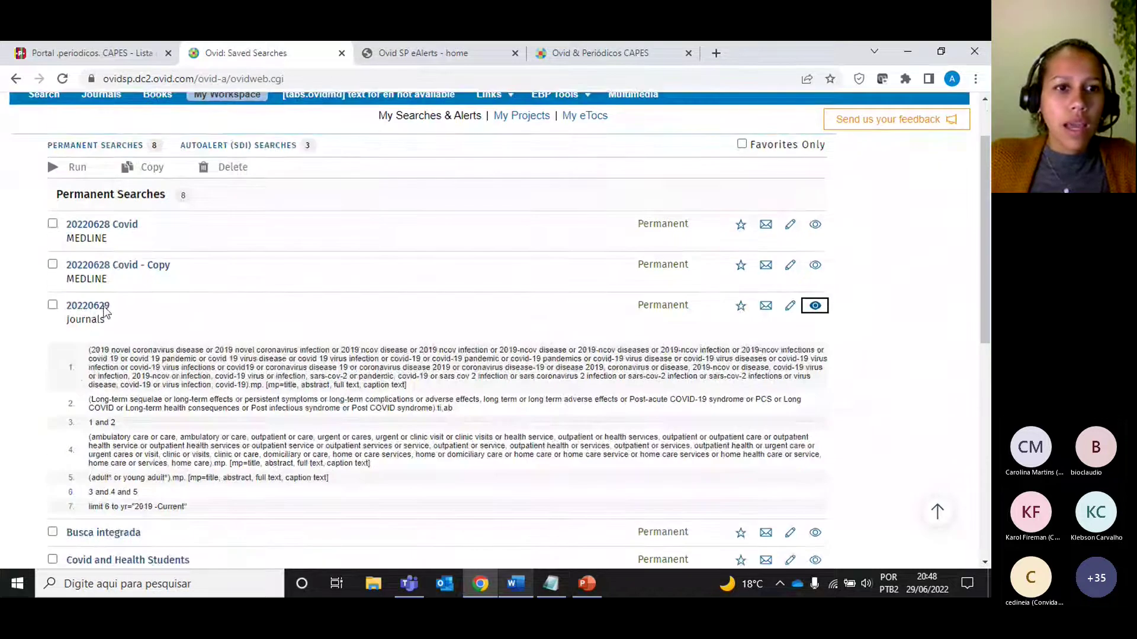
Delete the permanent searches 20220628 Covid and 20220628 Covid - Copy from the saved searches list
click(52, 264)
click(53, 224)
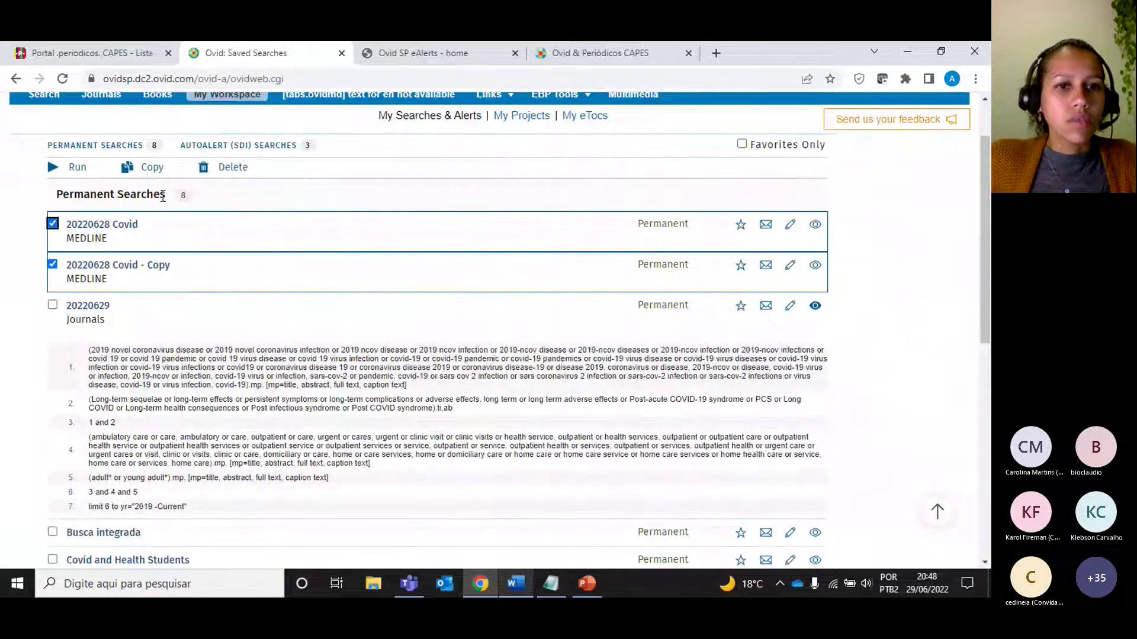
click(234, 169)
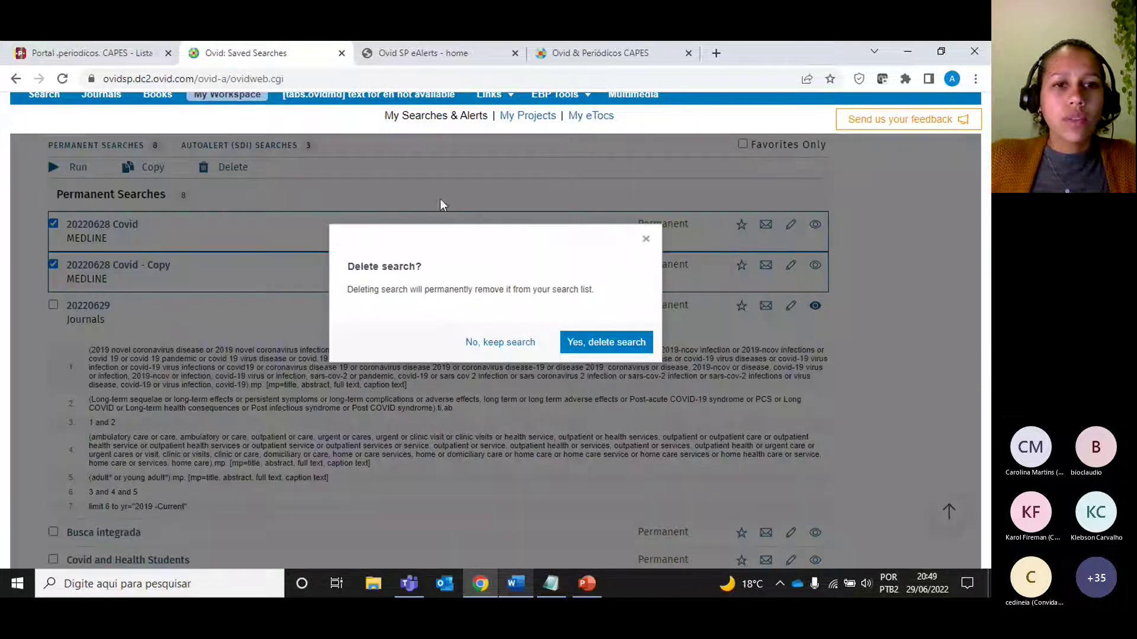
click(567, 342)
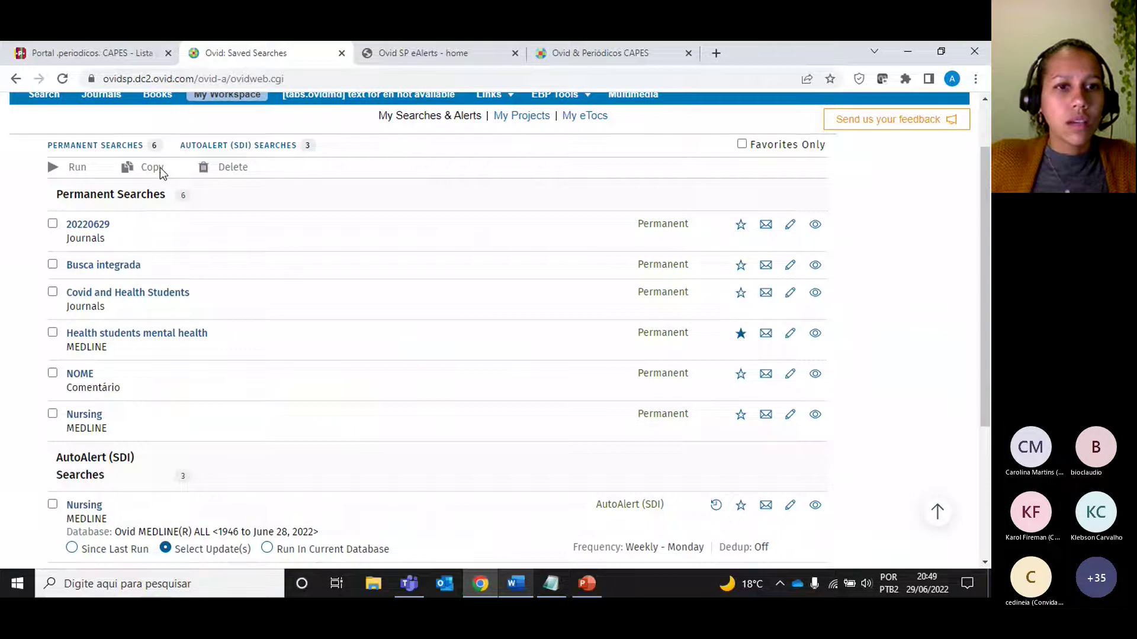
Return to the search history of the seven post-COVID statements and start creating an AutoAlert from it
click(53, 224)
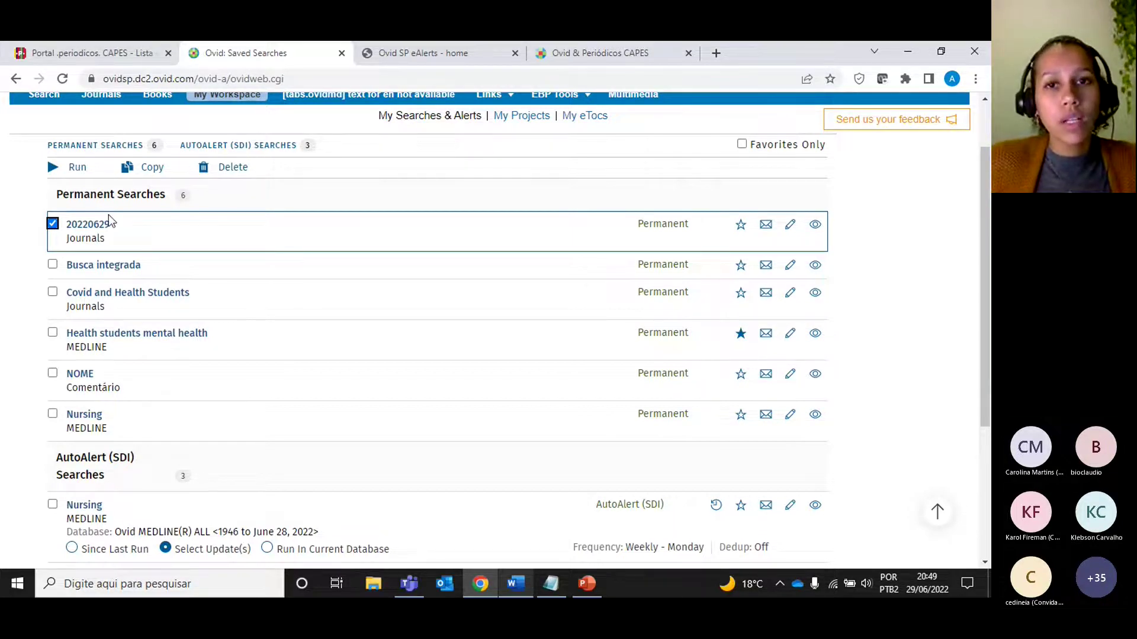
scroll(107, 220, up, 2)
click(52, 169)
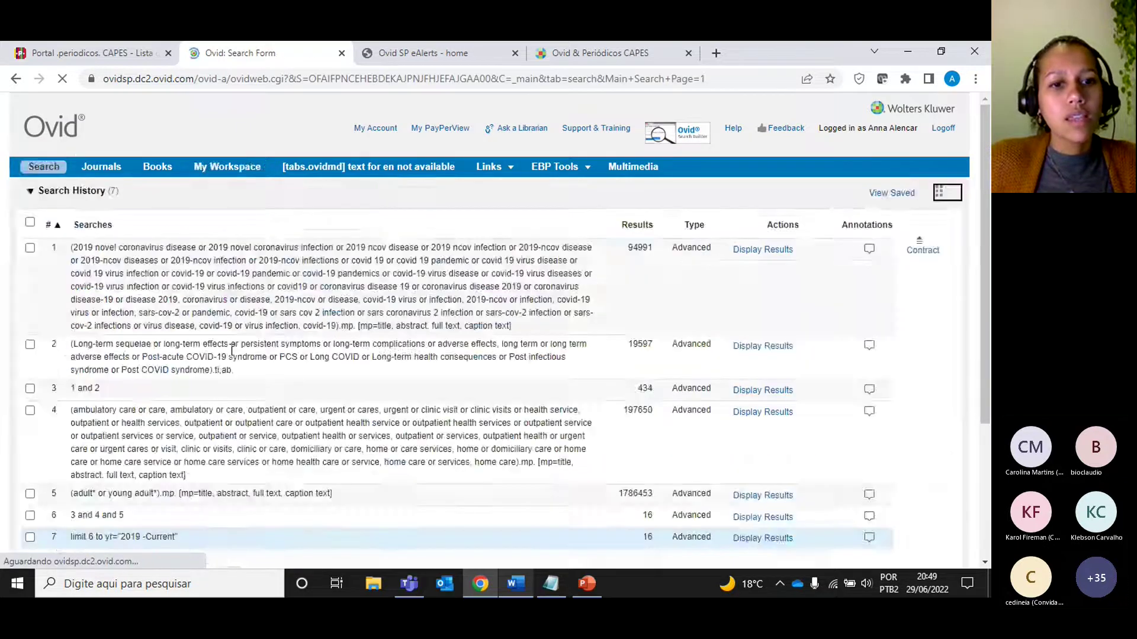
scroll(440, 282, up, 5)
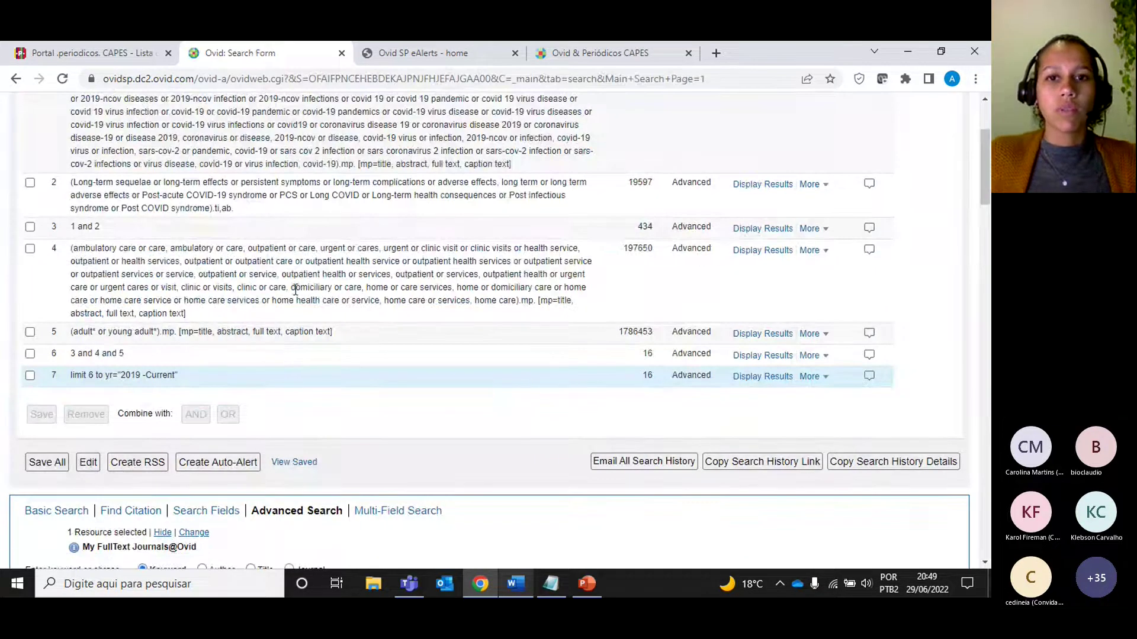
scroll(254, 387, up, 1)
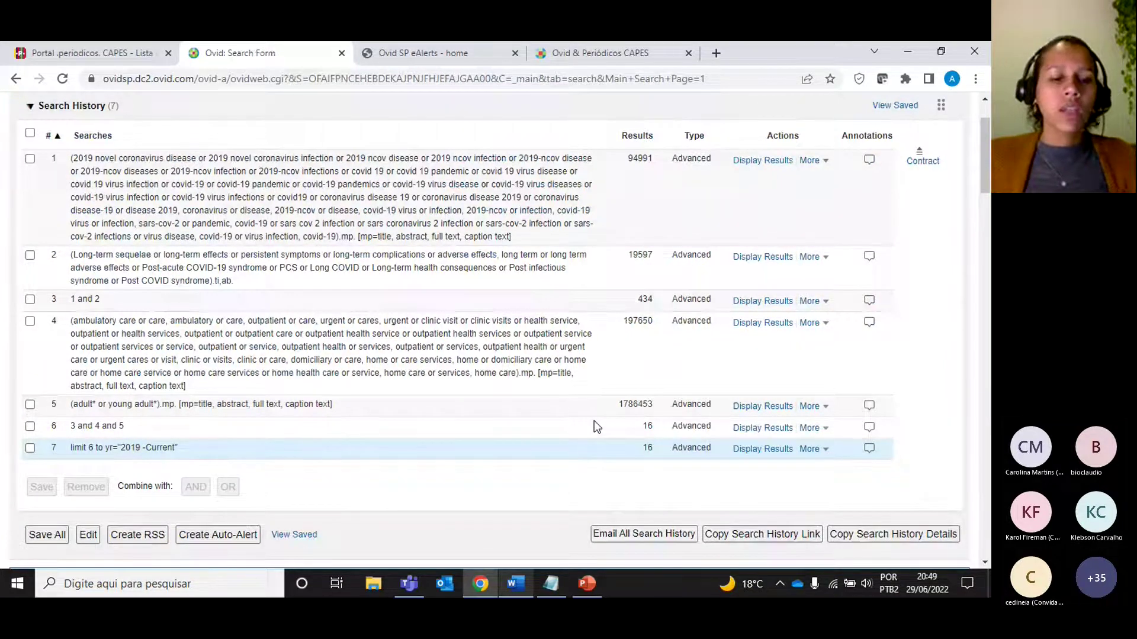
scroll(595, 420, down, 2)
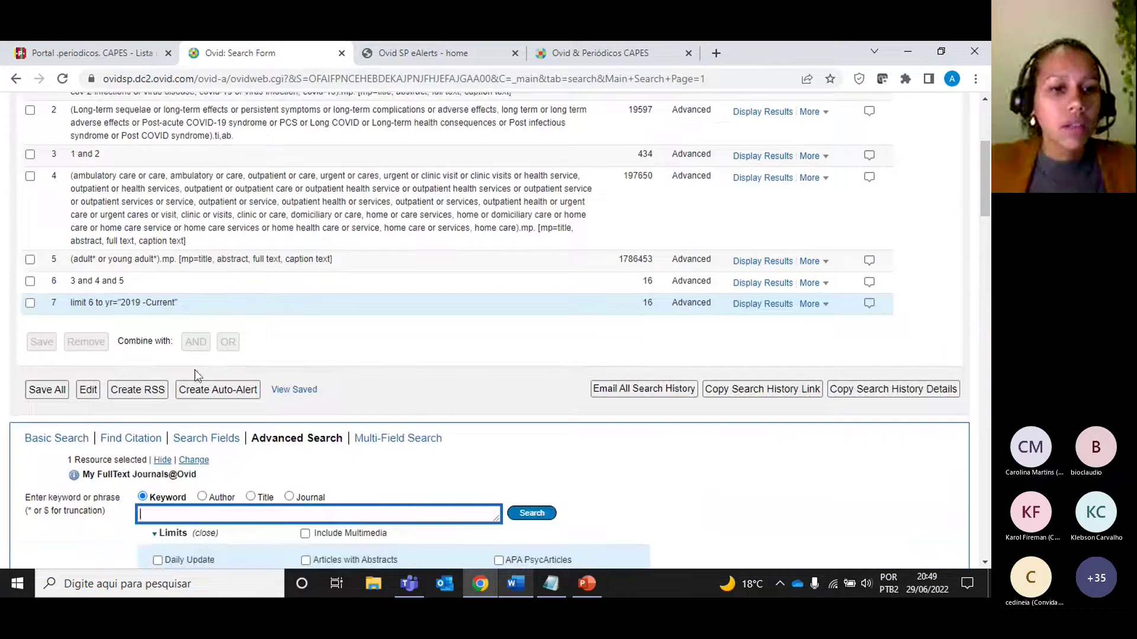
click(221, 389)
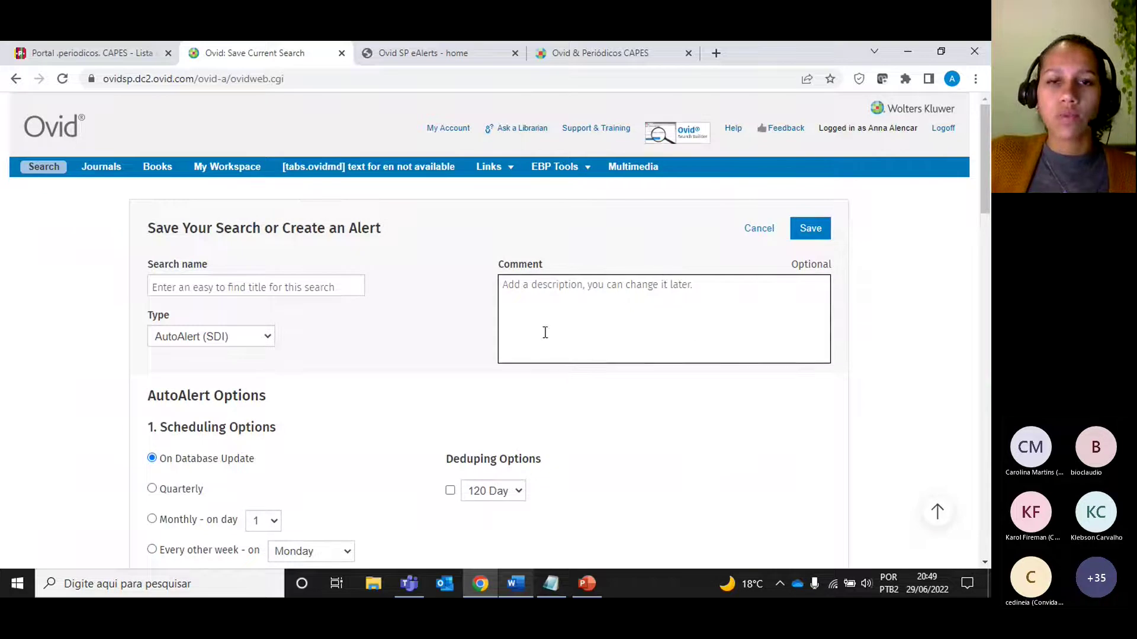
Schedule the AutoAlert monthly on day 20 with 120 Day deduping, and view the weekday choices for weekly alerts
scroll(544, 325, down, 4)
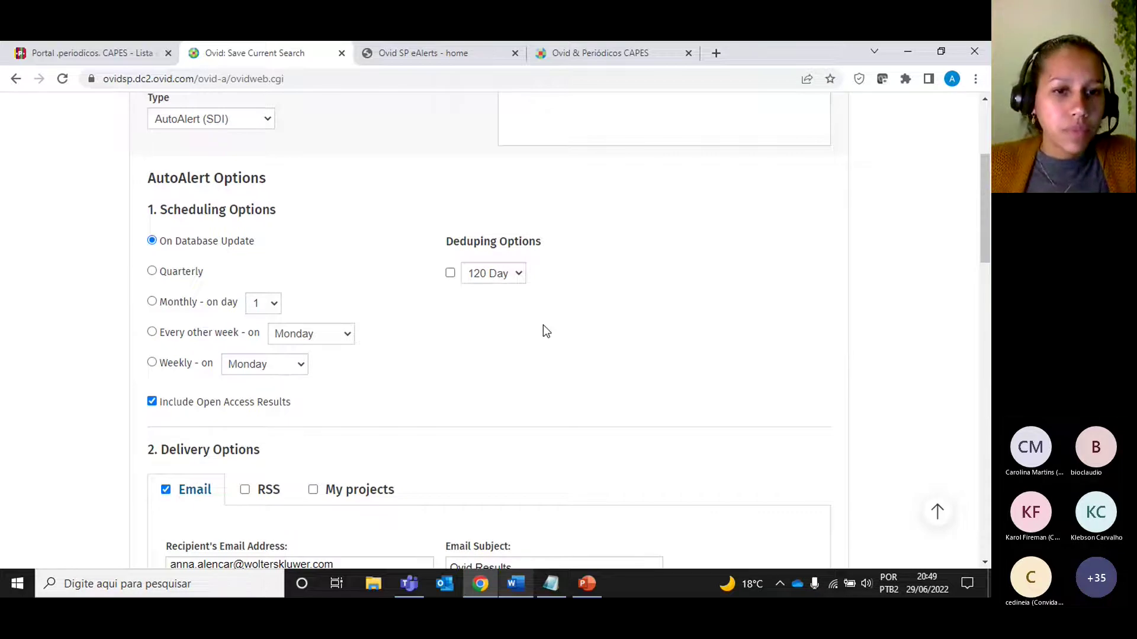
click(261, 305)
scroll(251, 519, down, 3)
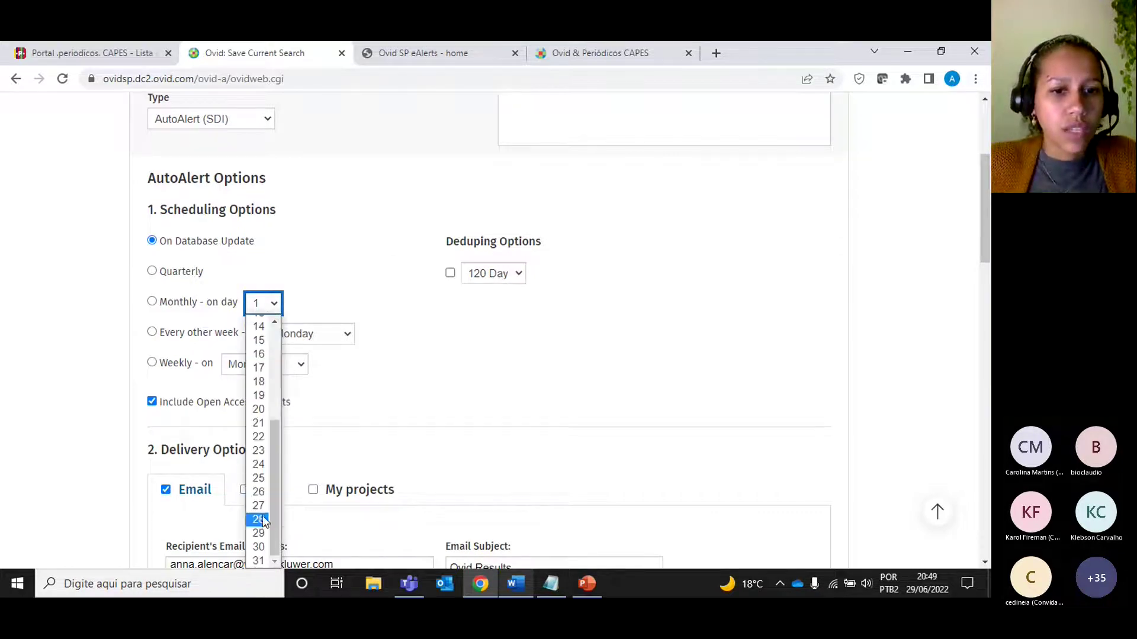
click(265, 409)
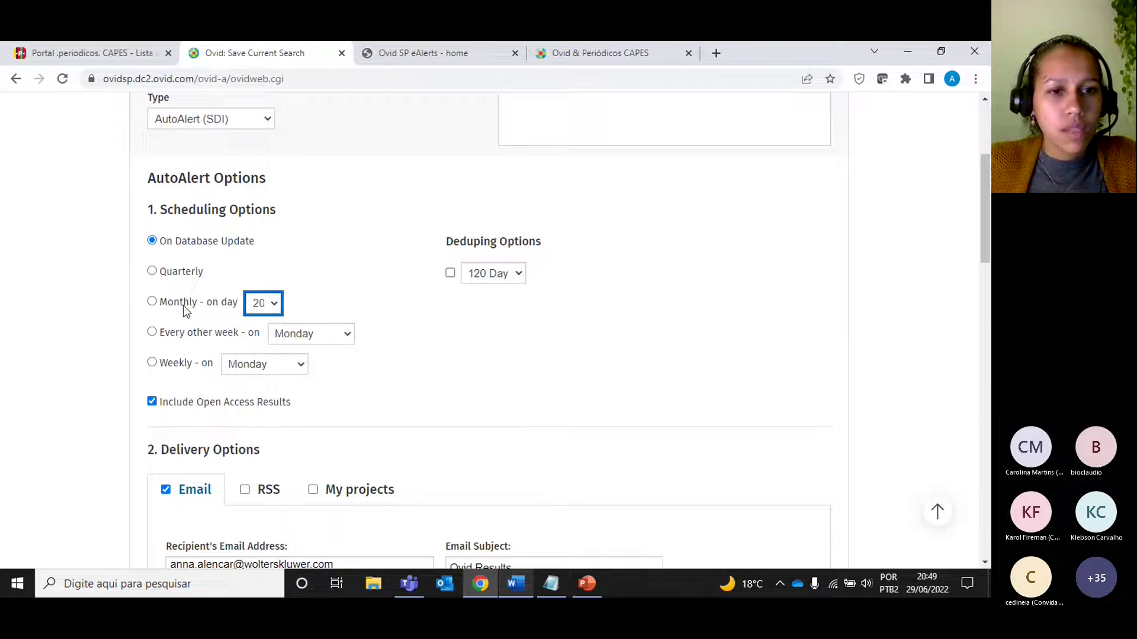
click(152, 301)
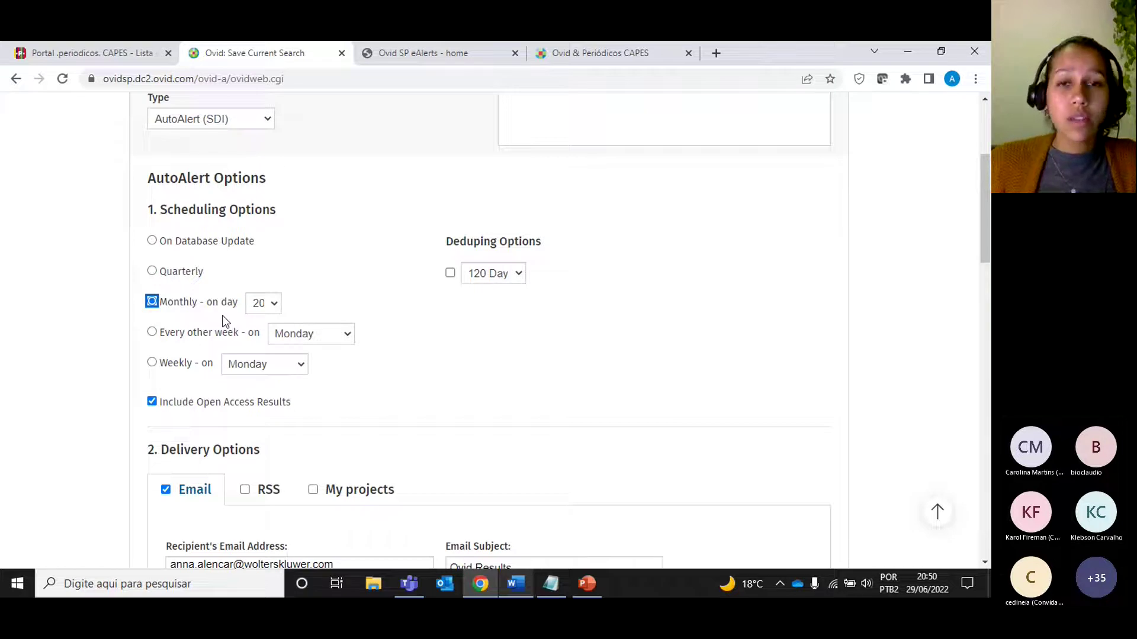
click(450, 273)
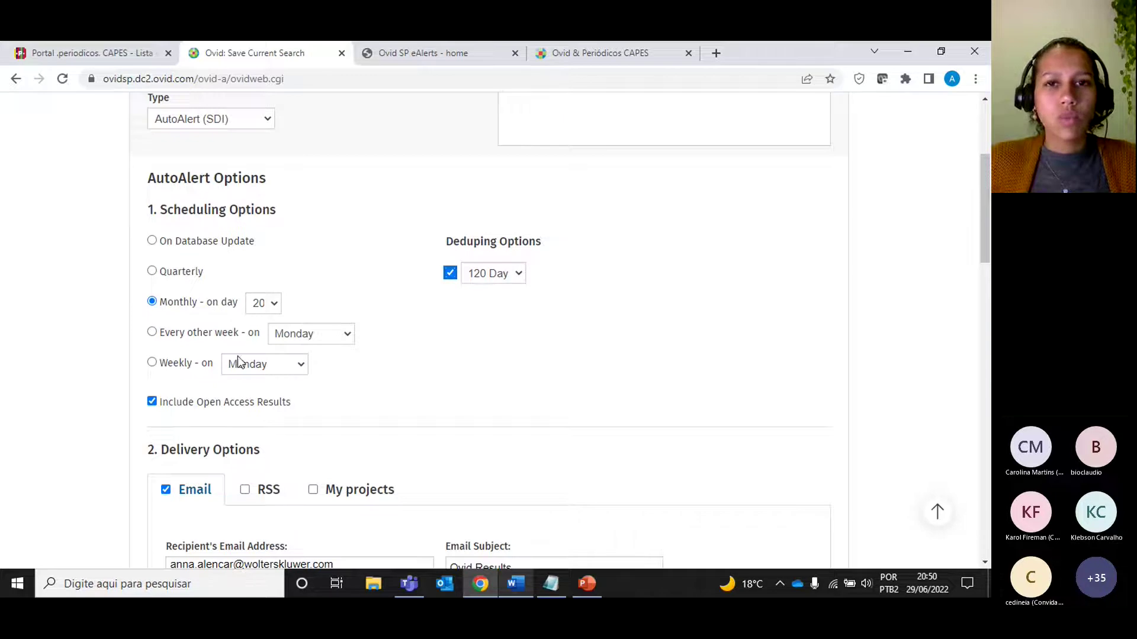
click(263, 365)
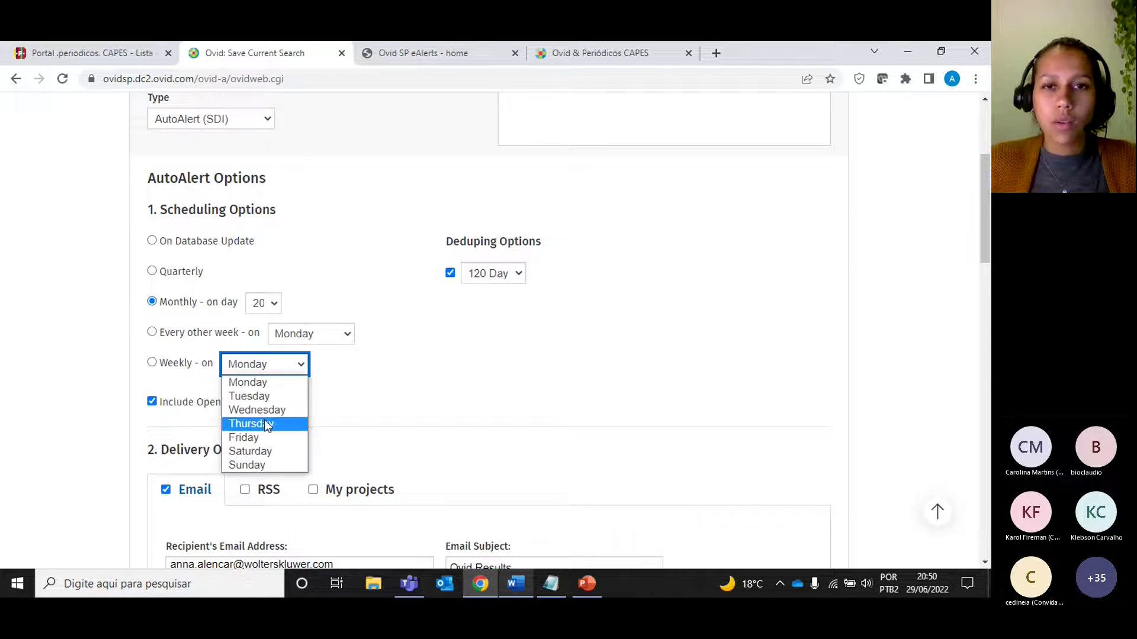
Append a comma separator to the recipient's e-mail field and review the alert's email, report type and field options
scroll(368, 379, down, 5)
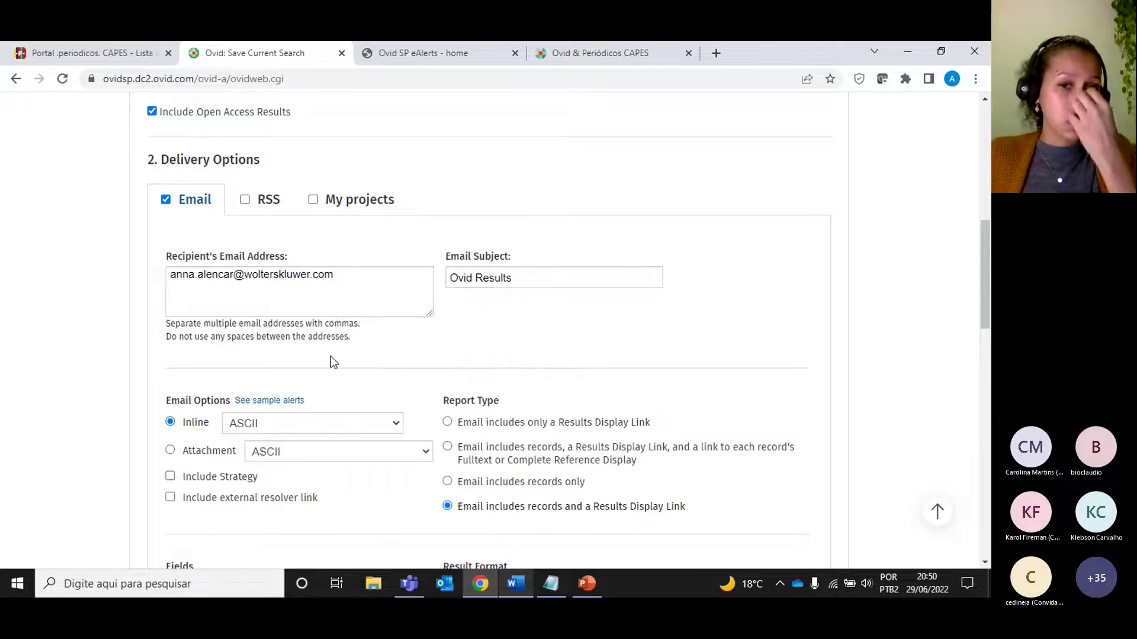
click(341, 279)
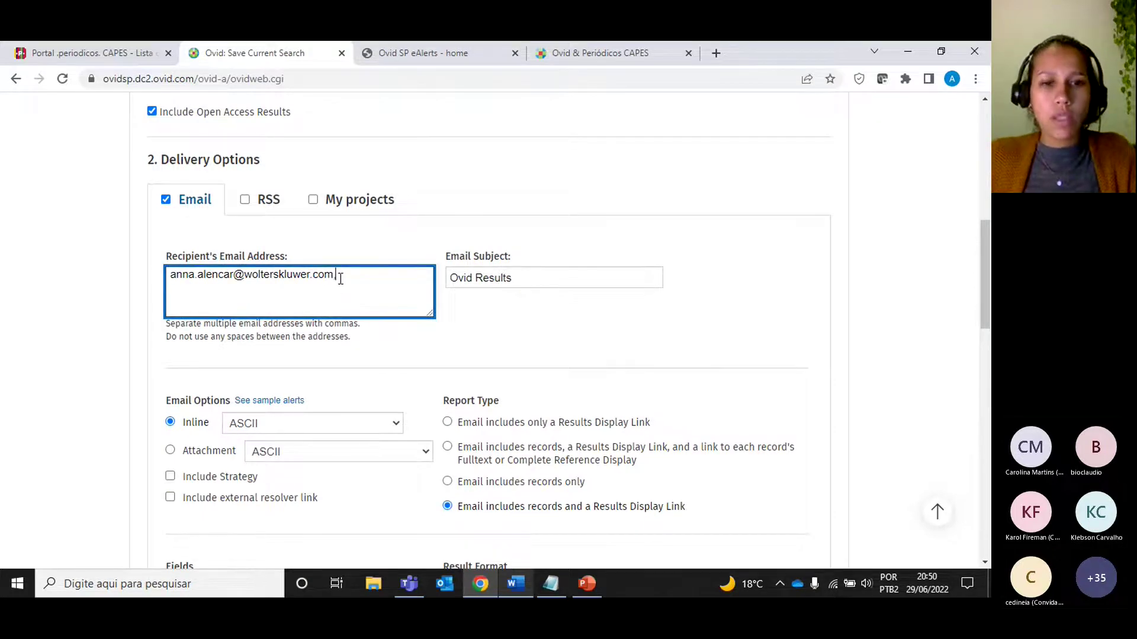
text(,)
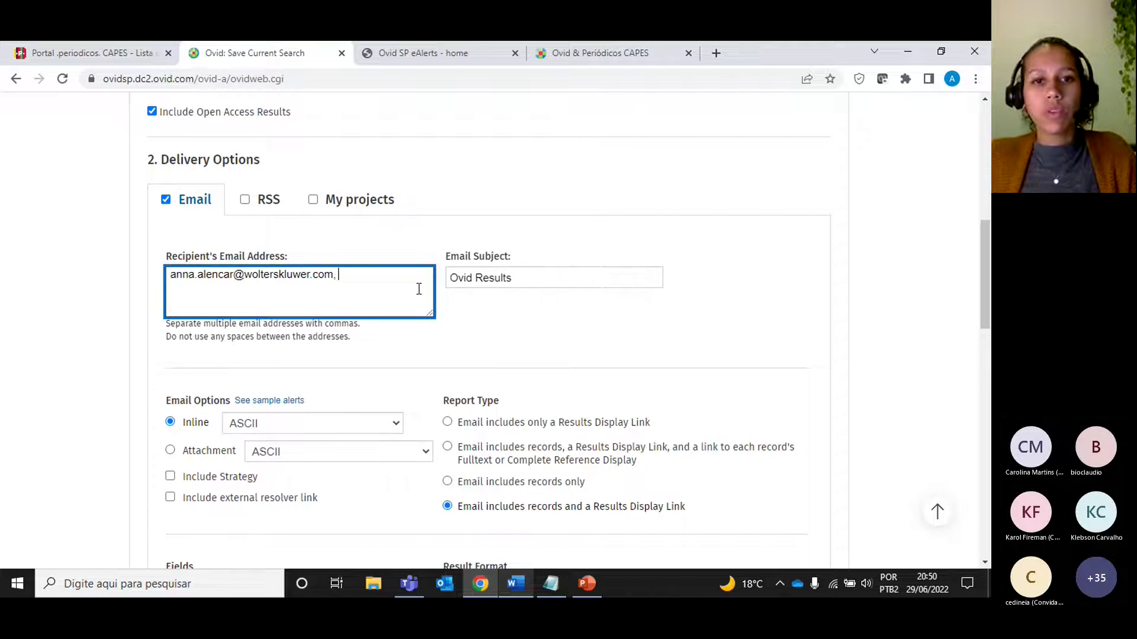
scroll(422, 291, down, 2)
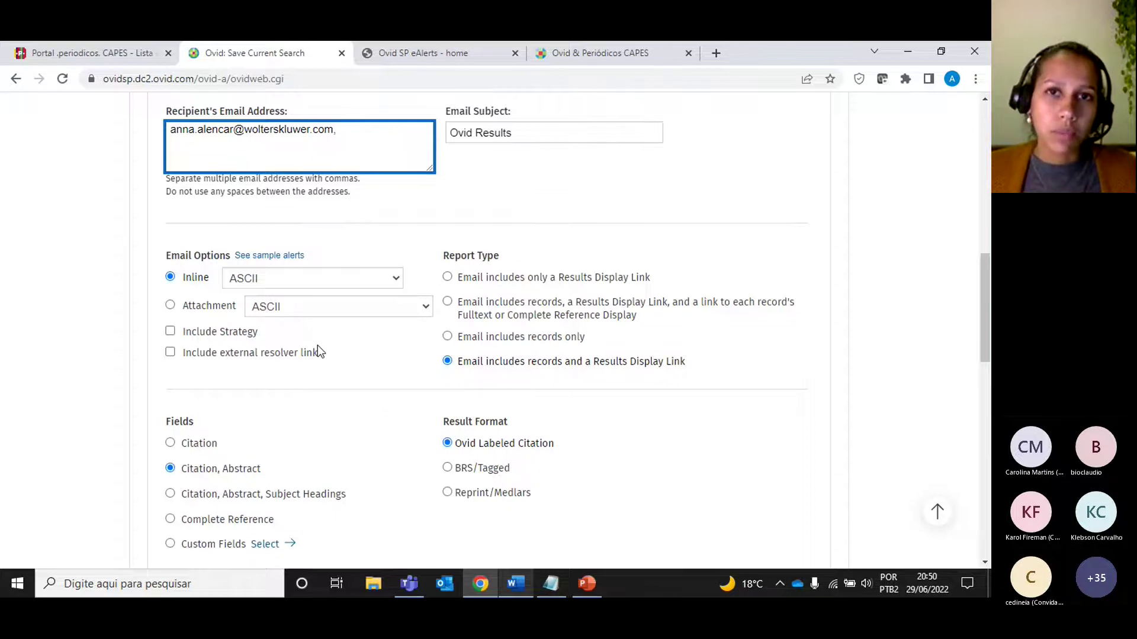
scroll(321, 343, up, 3)
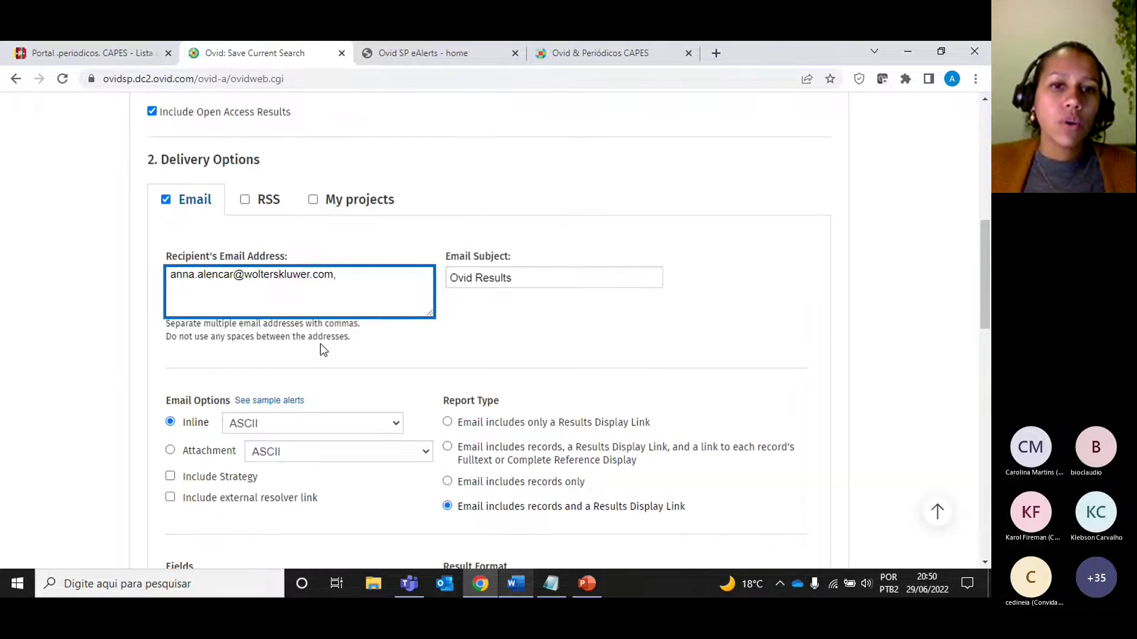
Enable My projects delivery for the alert, check the existing project choices, and select A New Project as the destination
click(355, 195)
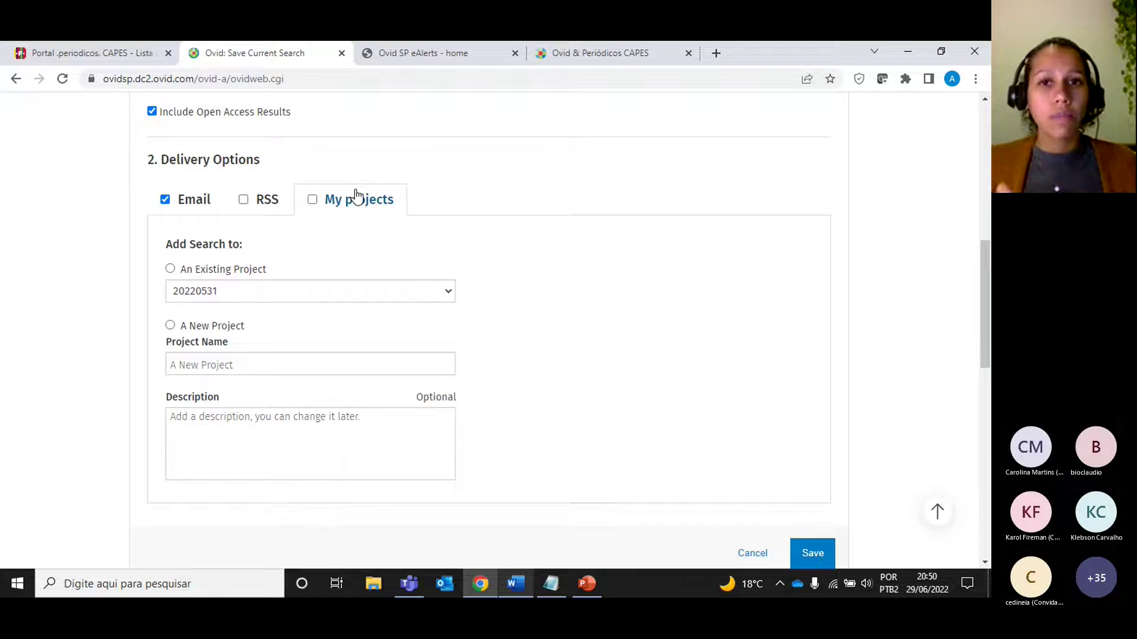
click(311, 200)
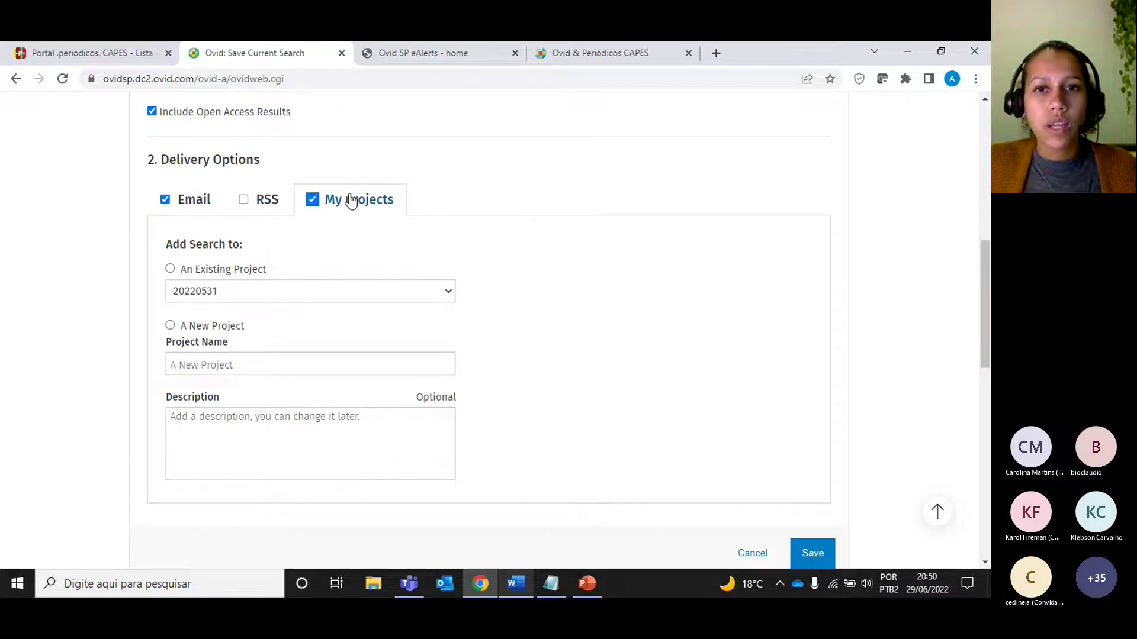
click(170, 269)
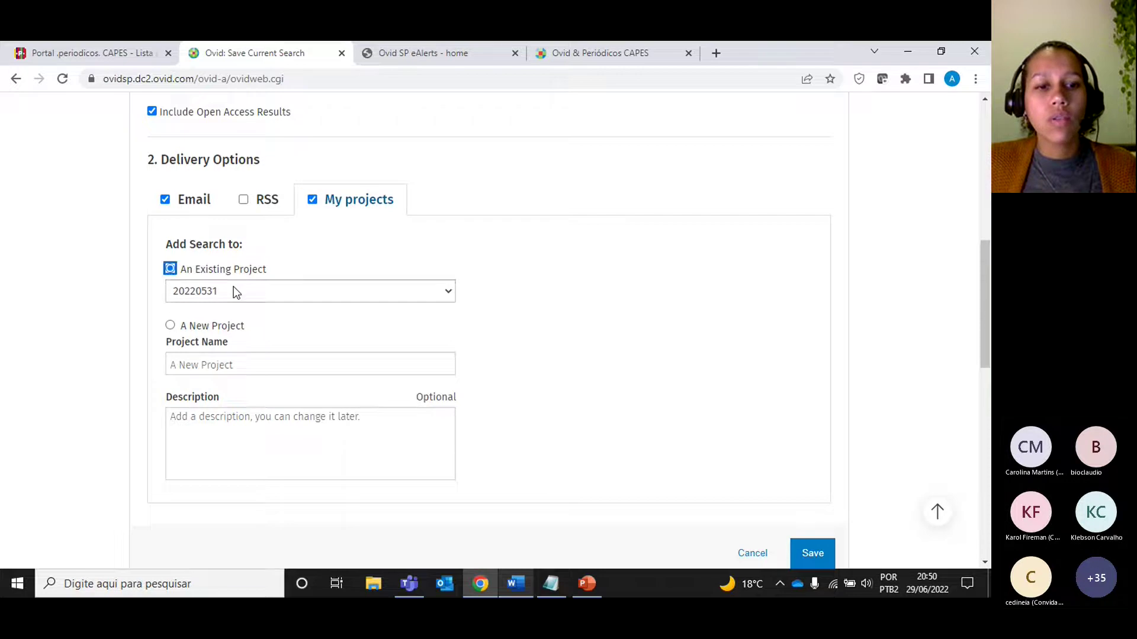
click(233, 287)
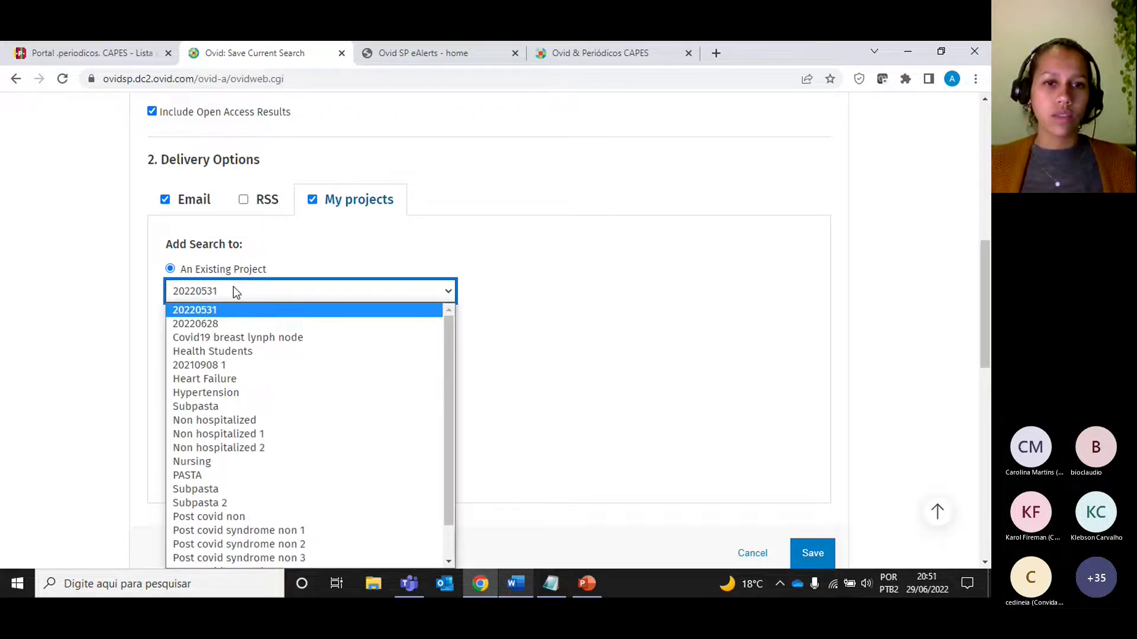
click(269, 266)
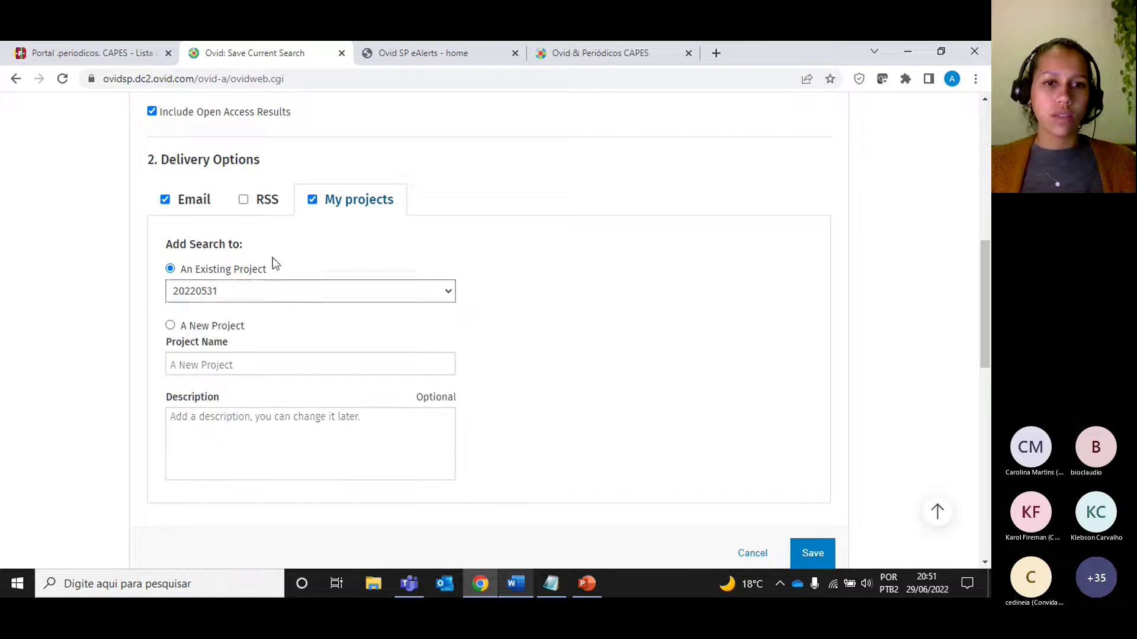
click(170, 328)
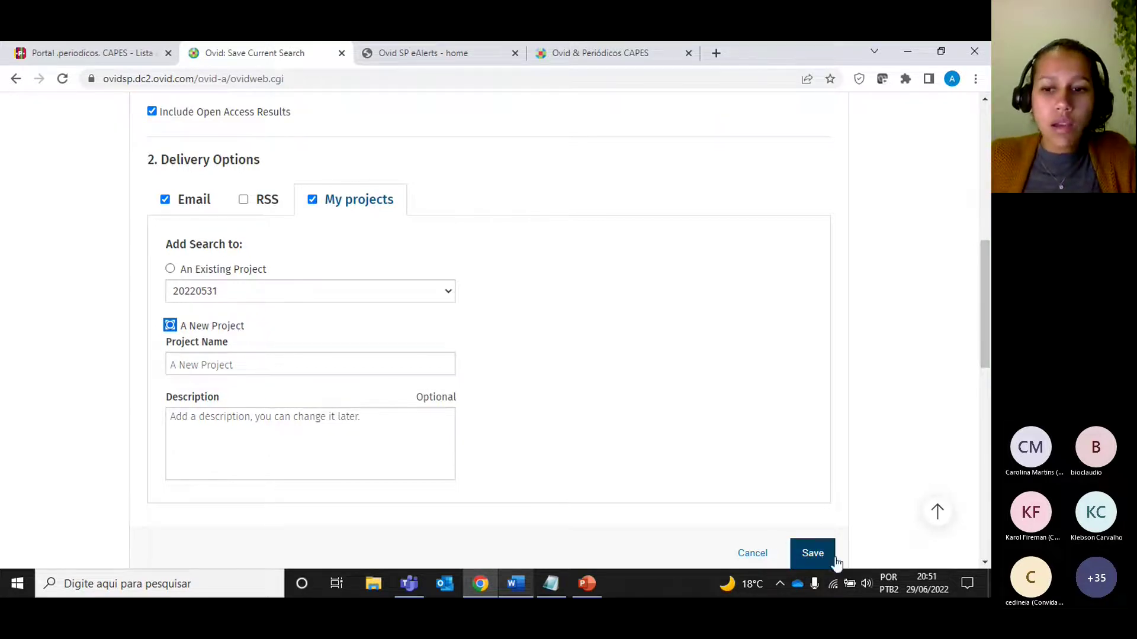
Leave the alert form for My Workspace and check the frequency of the Post covid-19 syndrome AutoAlert
scroll(604, 437, up, 9)
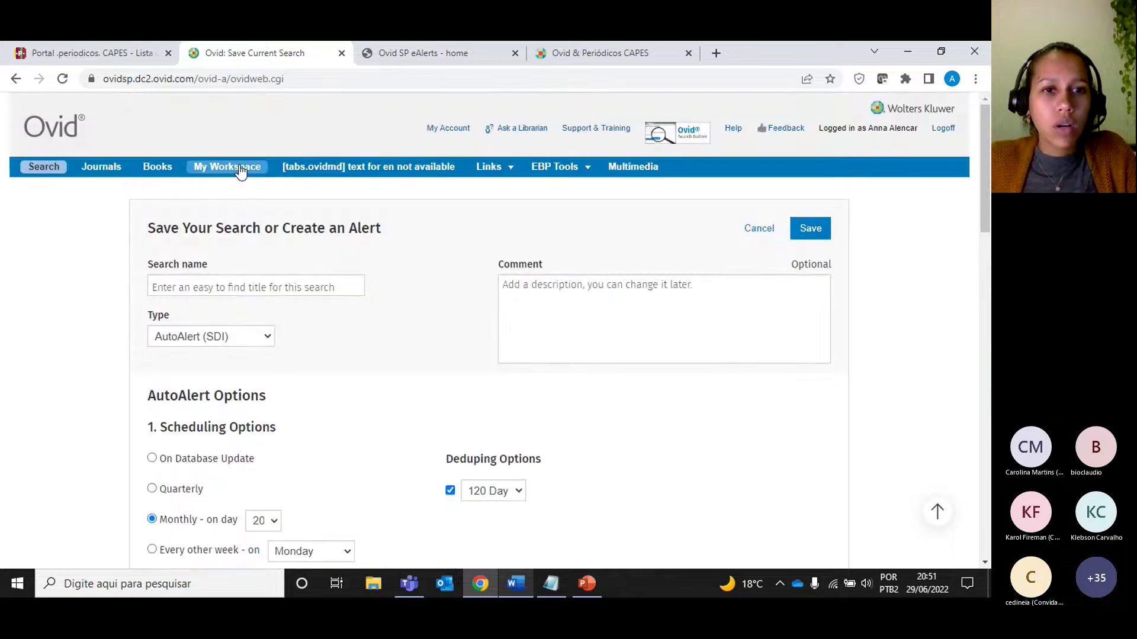
click(240, 171)
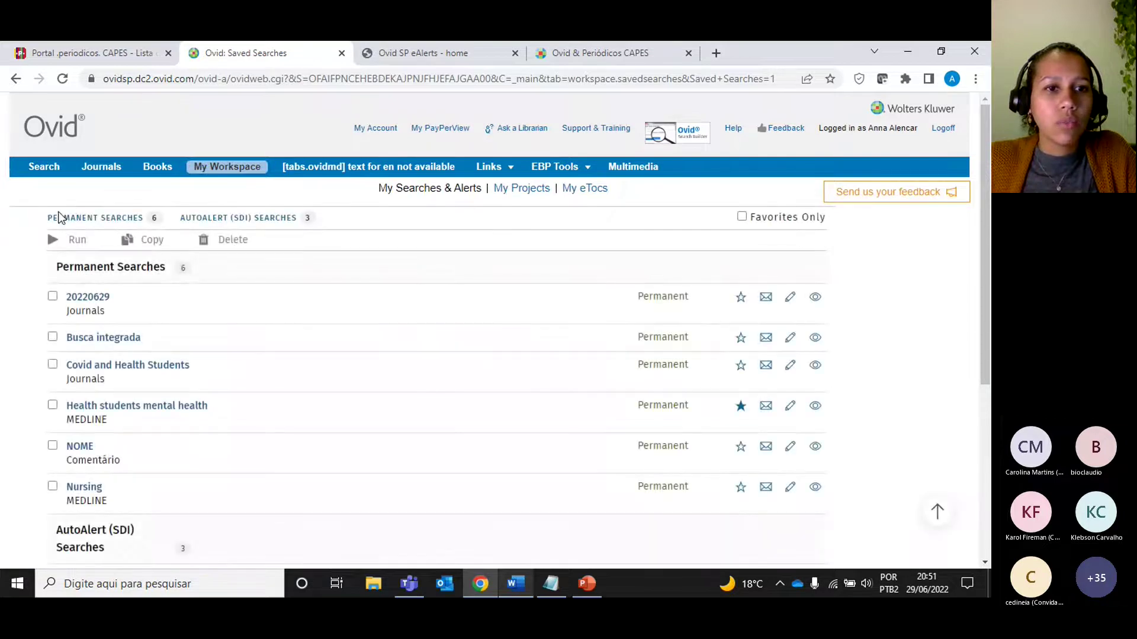
click(252, 219)
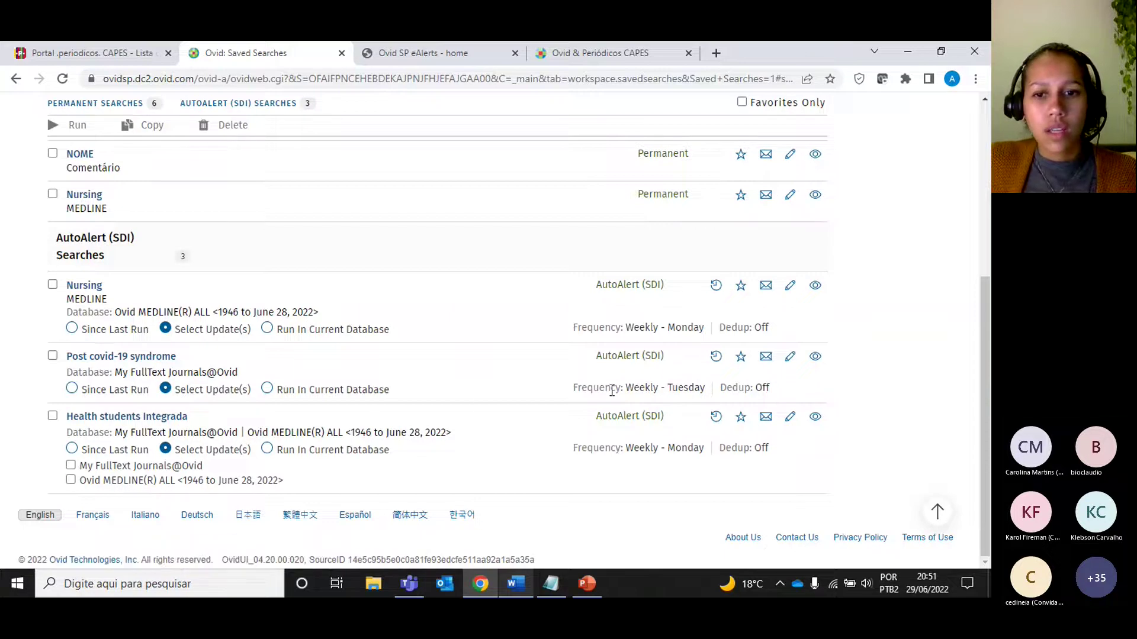
drag(574, 388, 710, 392)
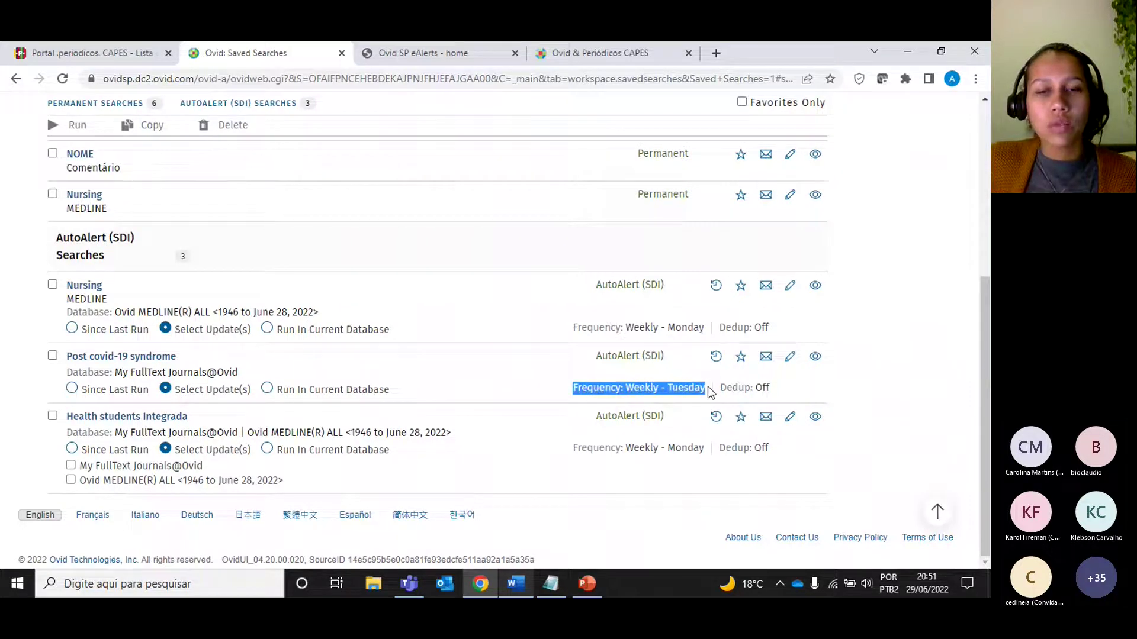
Open the AutoAlert history of Post covid-19 syndrome and examine its automated runs, including the 2022-Apr-26 entry
click(715, 357)
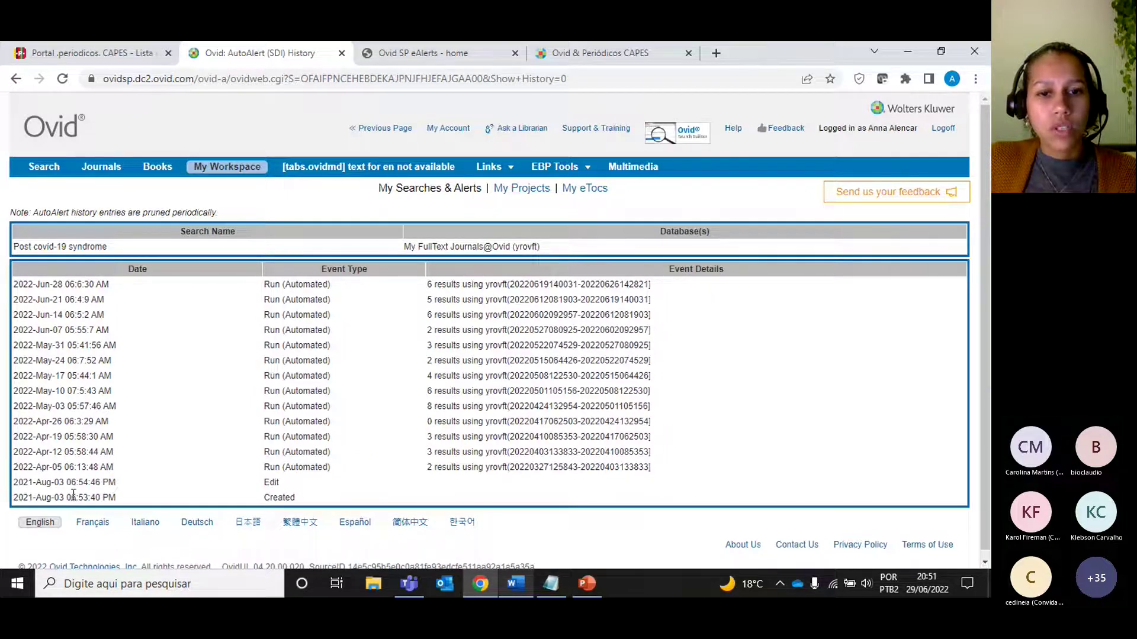
drag(414, 471, 665, 318)
click(658, 342)
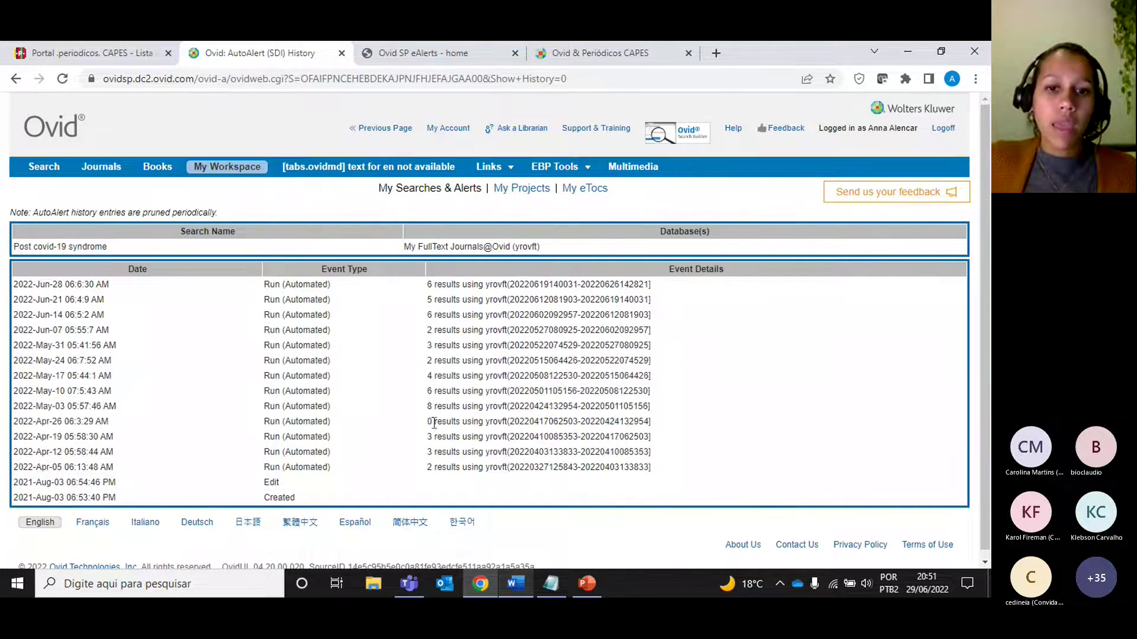
drag(429, 421, 681, 425)
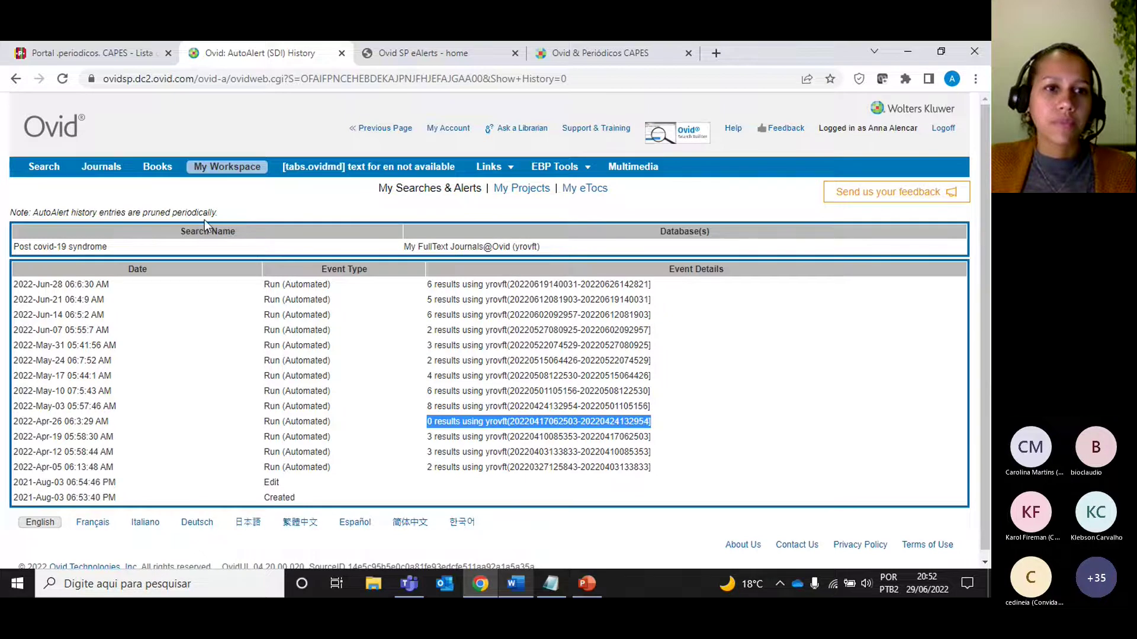
Return to the search results, examine the file formats offered for exporting citations, and close the export options without exporting
click(83, 168)
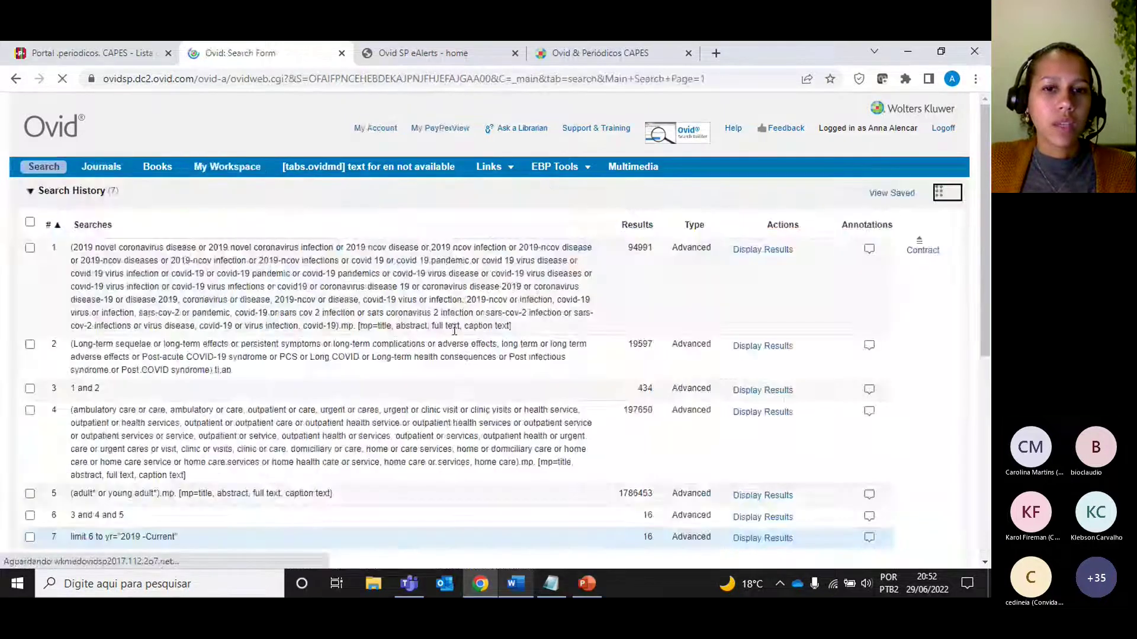
scroll(488, 358, down, 5)
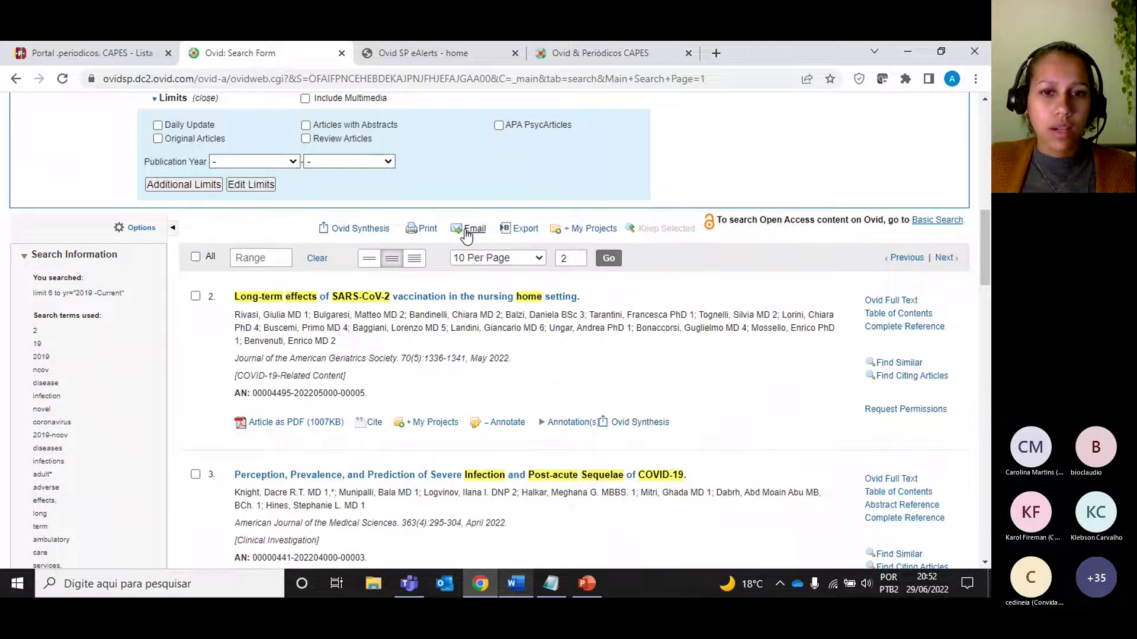
click(519, 229)
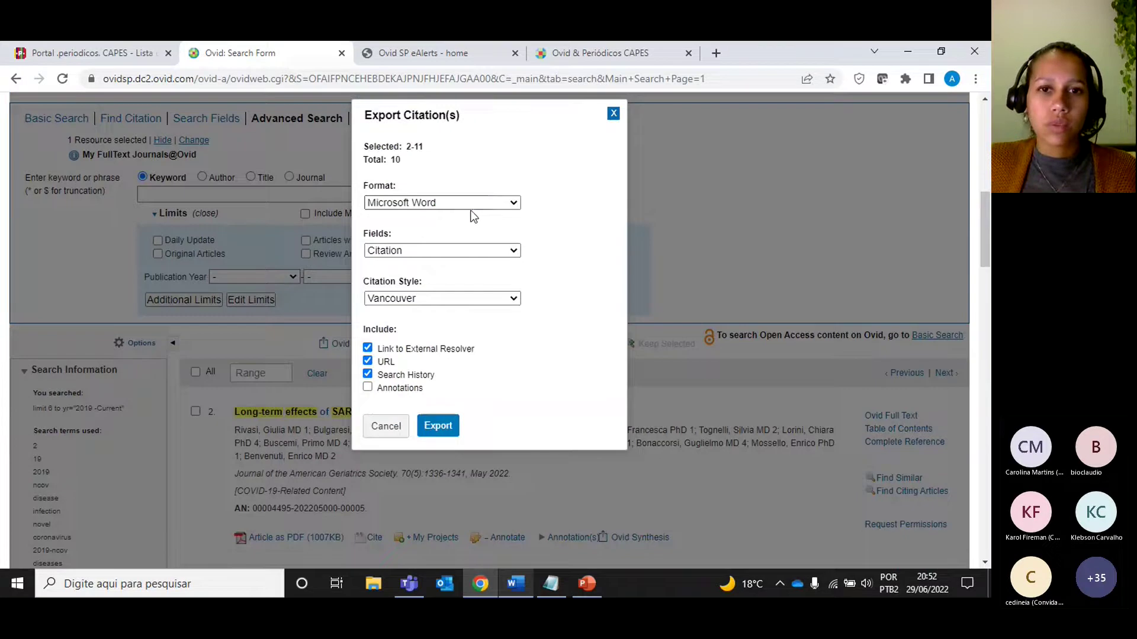
click(478, 202)
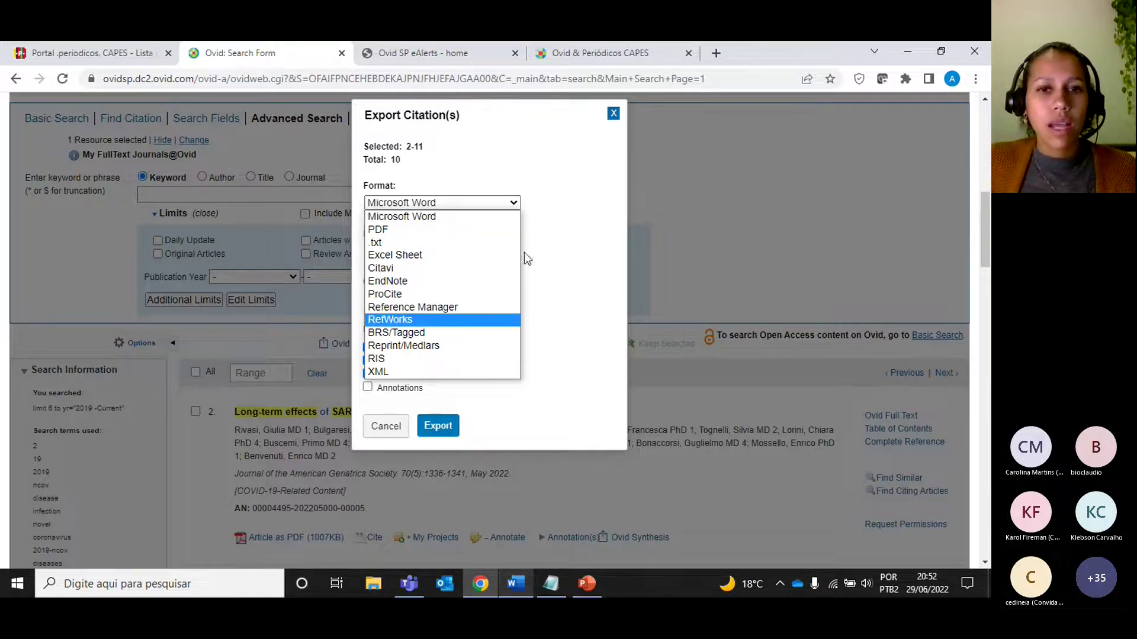
click(512, 179)
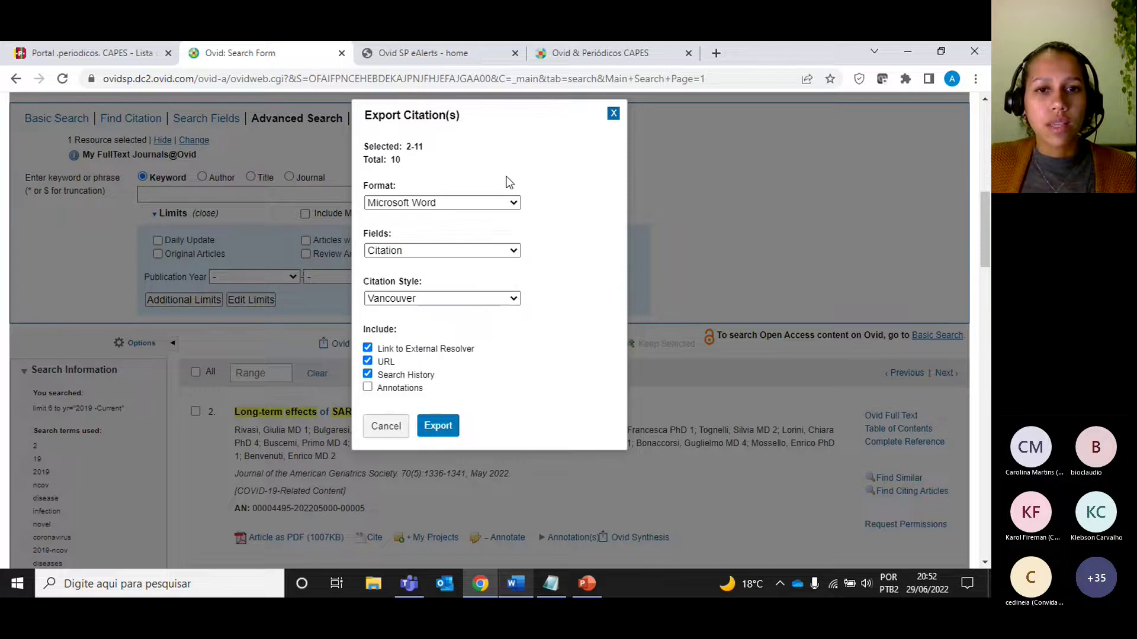
click(613, 115)
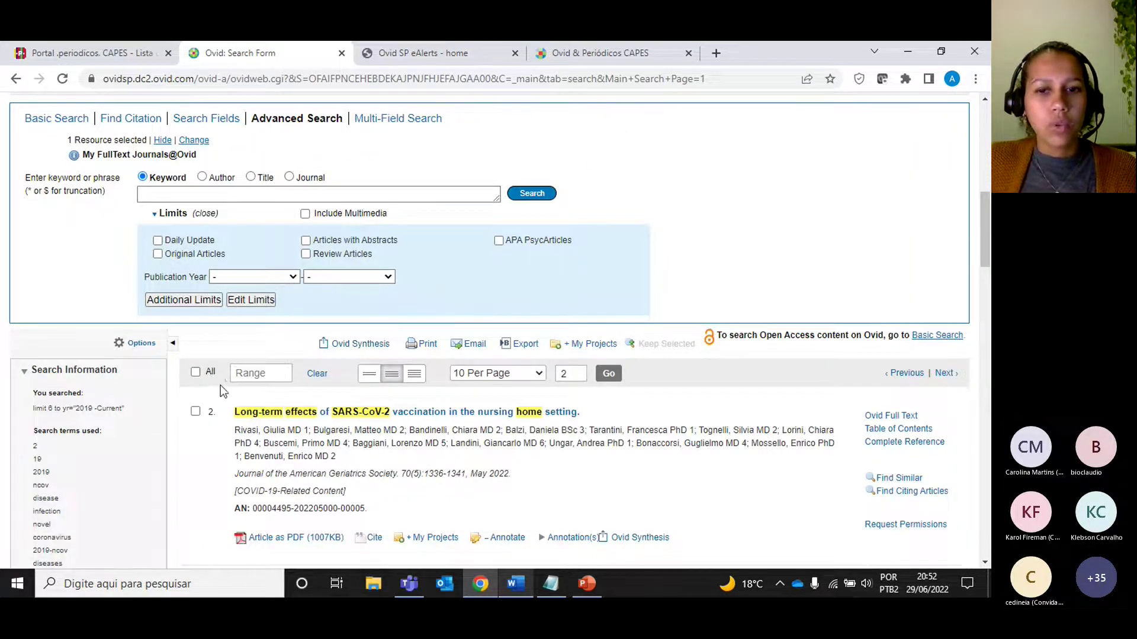
Select all results on the page for adding to My Projects and compare the existing-project and new-project options
scroll(220, 385, down, 1)
click(196, 300)
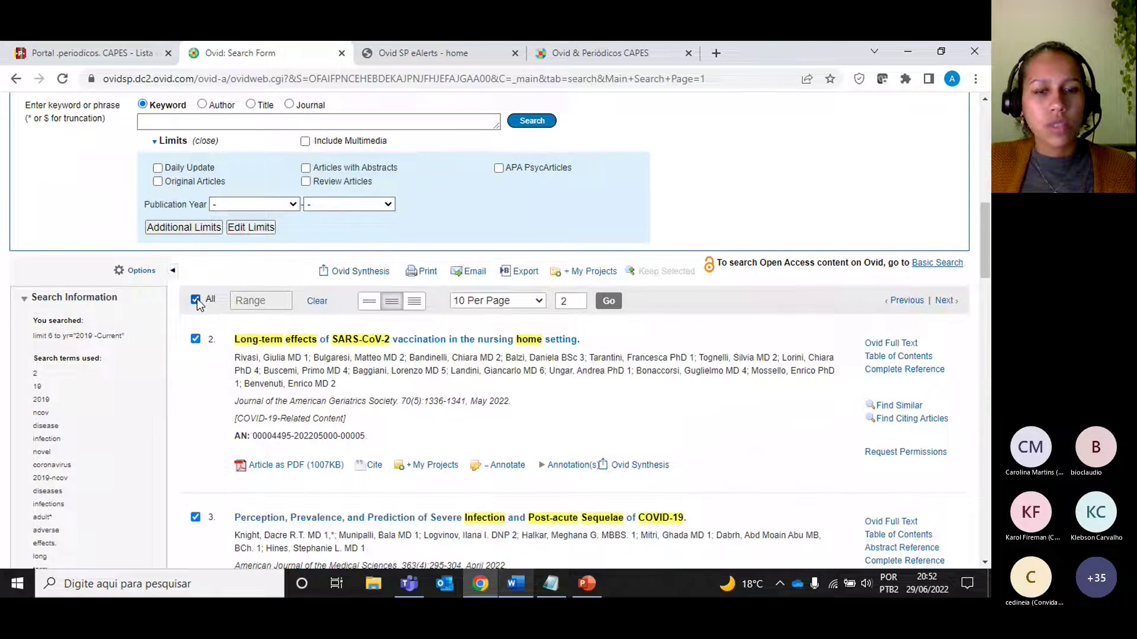
click(595, 272)
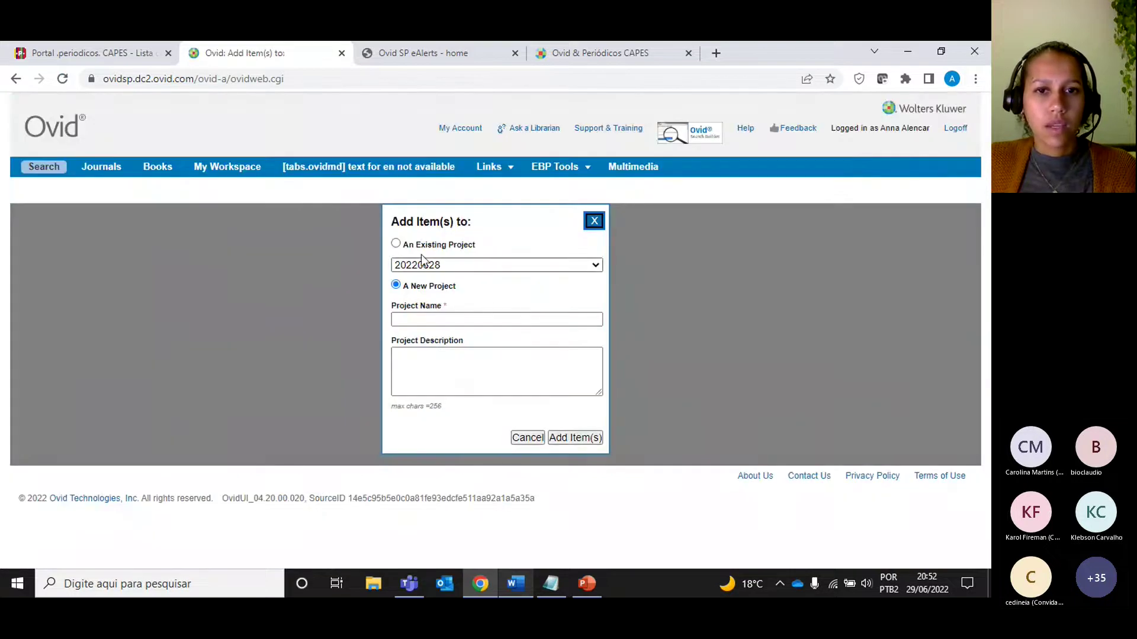
click(395, 243)
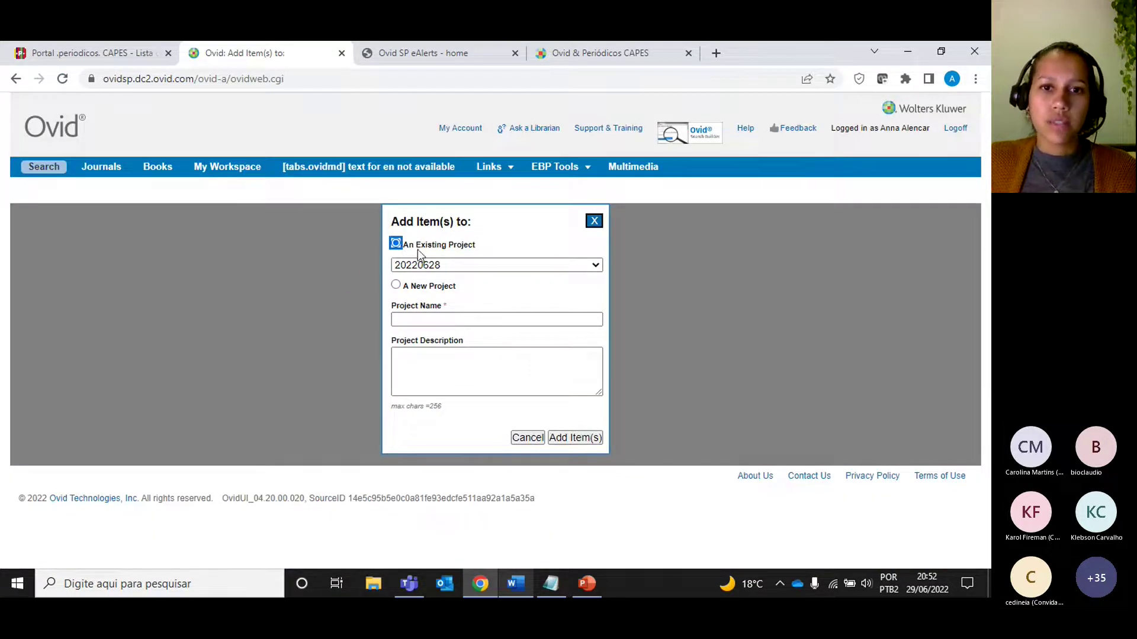
drag(425, 248, 488, 248)
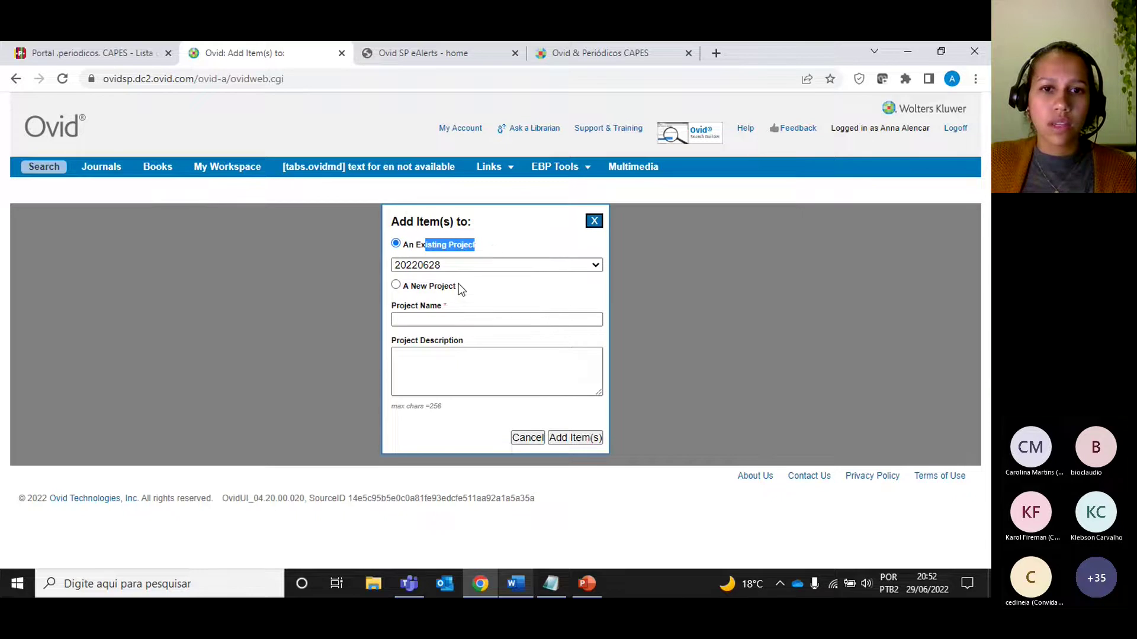
drag(461, 287, 396, 291)
click(396, 288)
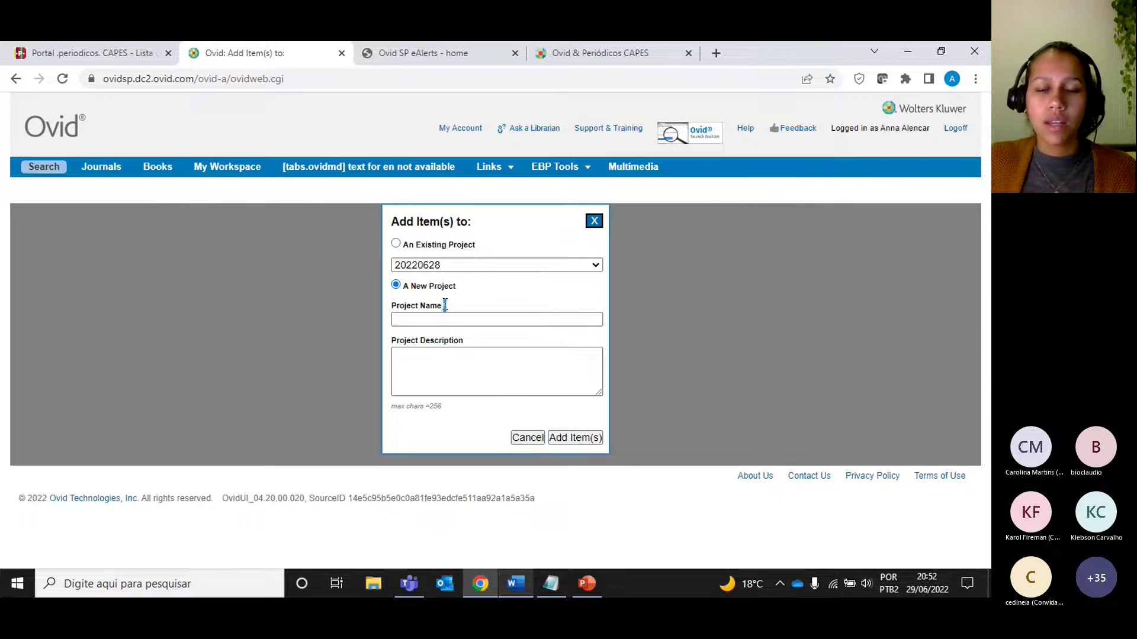
drag(444, 305, 423, 311)
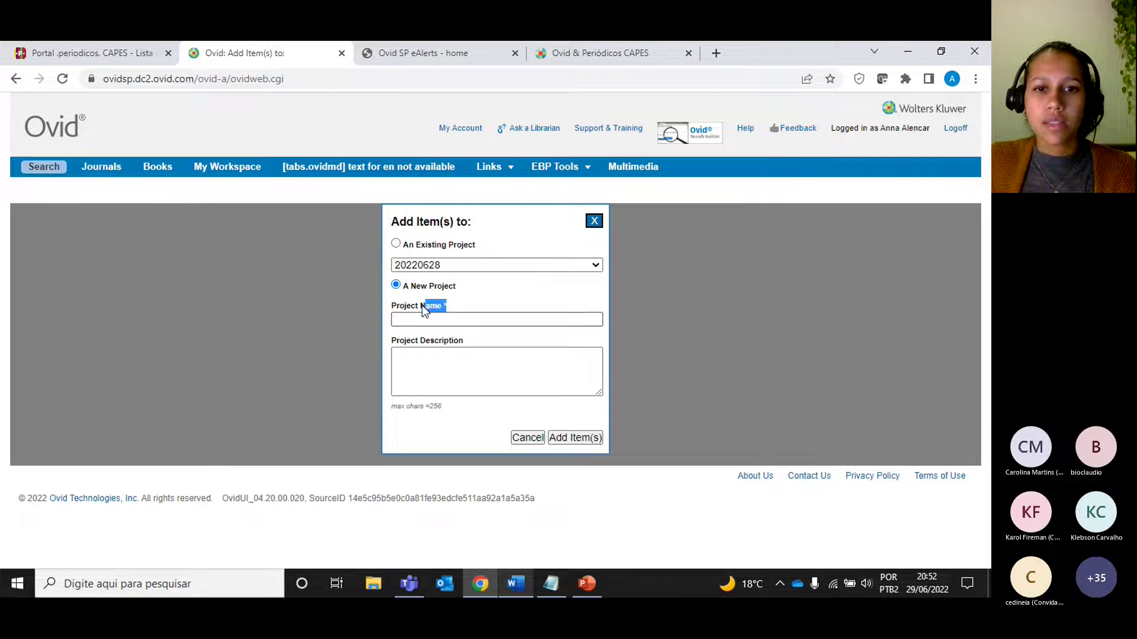
click(470, 321)
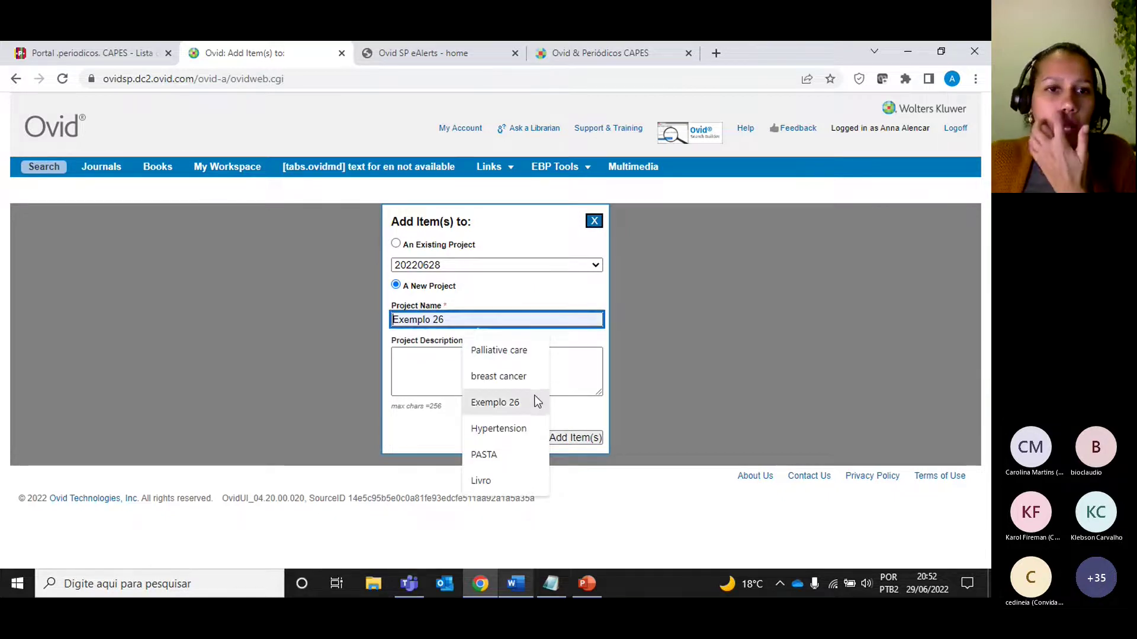
Go to My Projects in My Workspace and open the Covid19 breast lynph node project to view its items
click(347, 186)
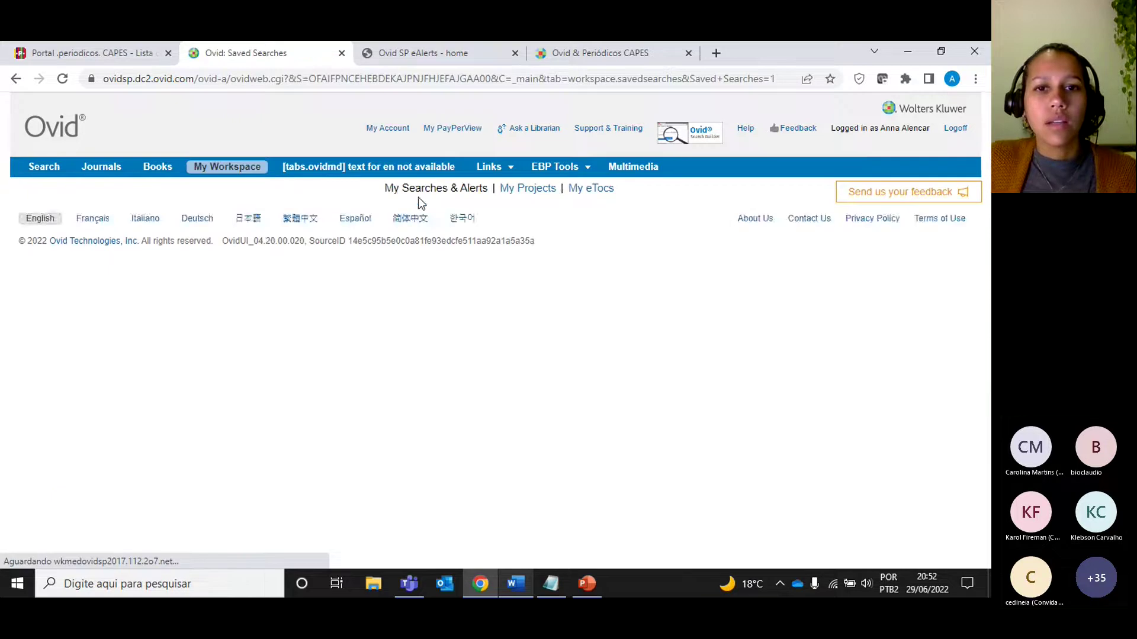
click(529, 190)
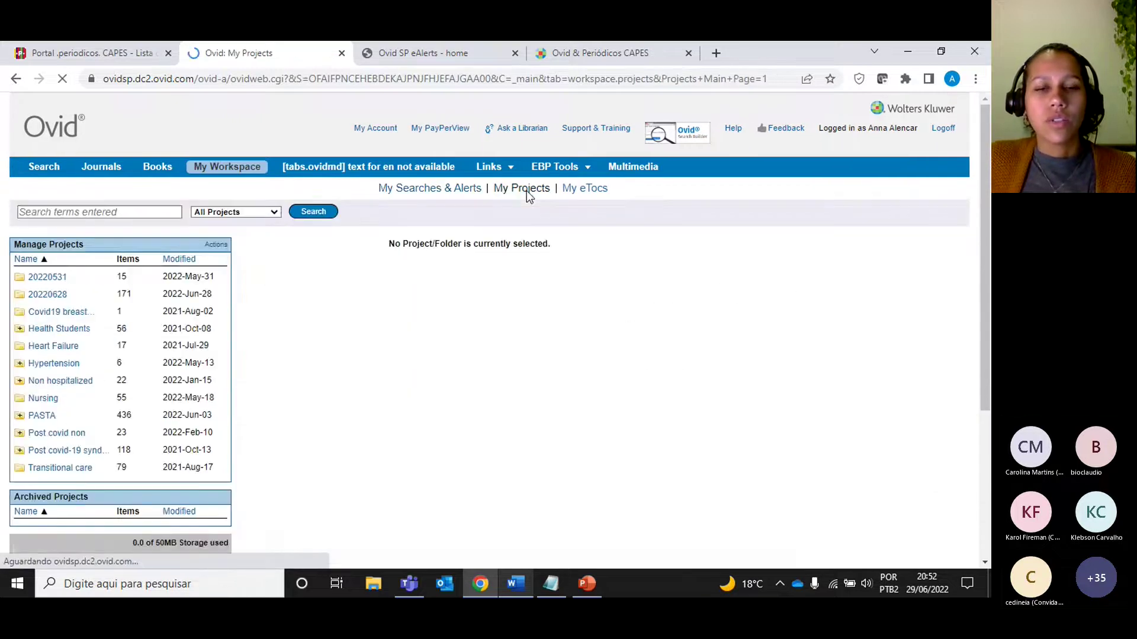
click(73, 314)
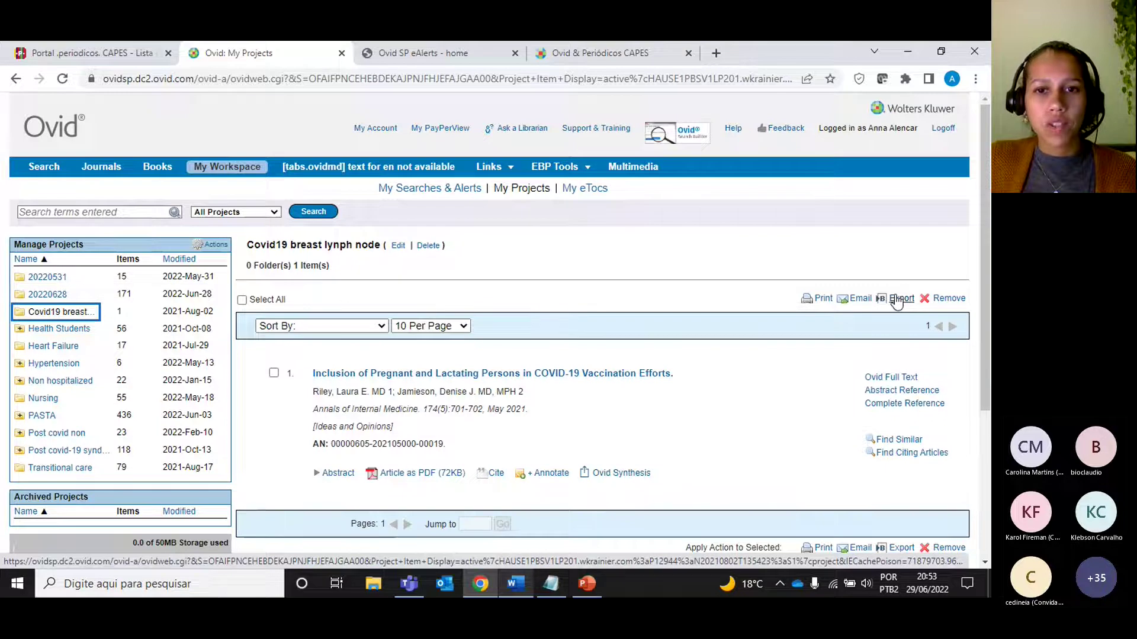
Open the My eTocs subscription management and submit the subscriber's e-mail address
click(587, 190)
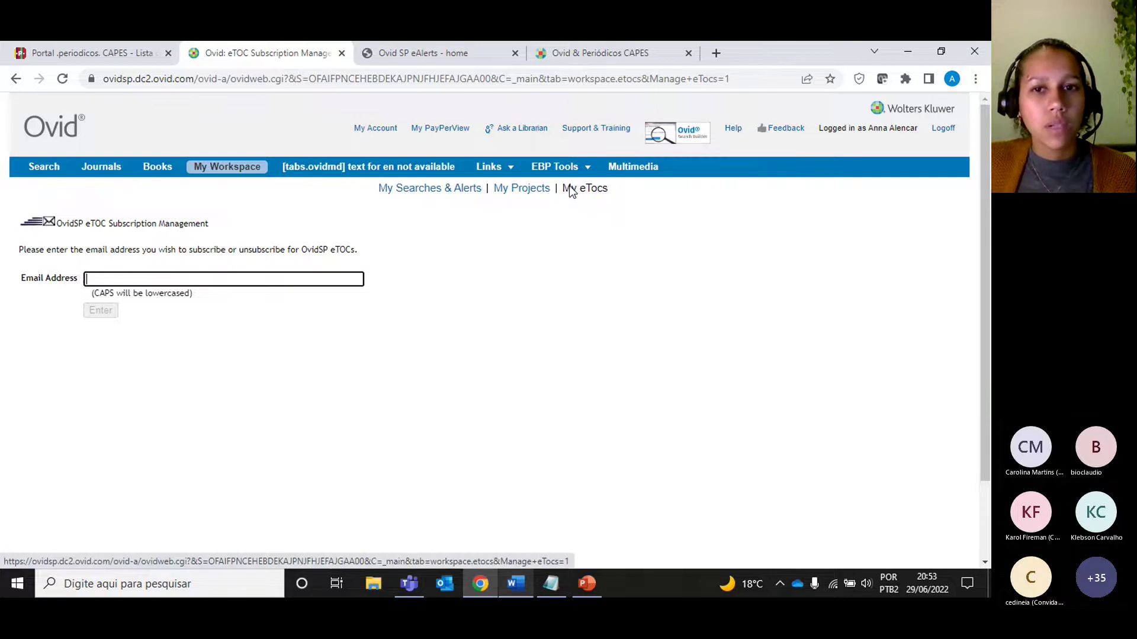
click(322, 279)
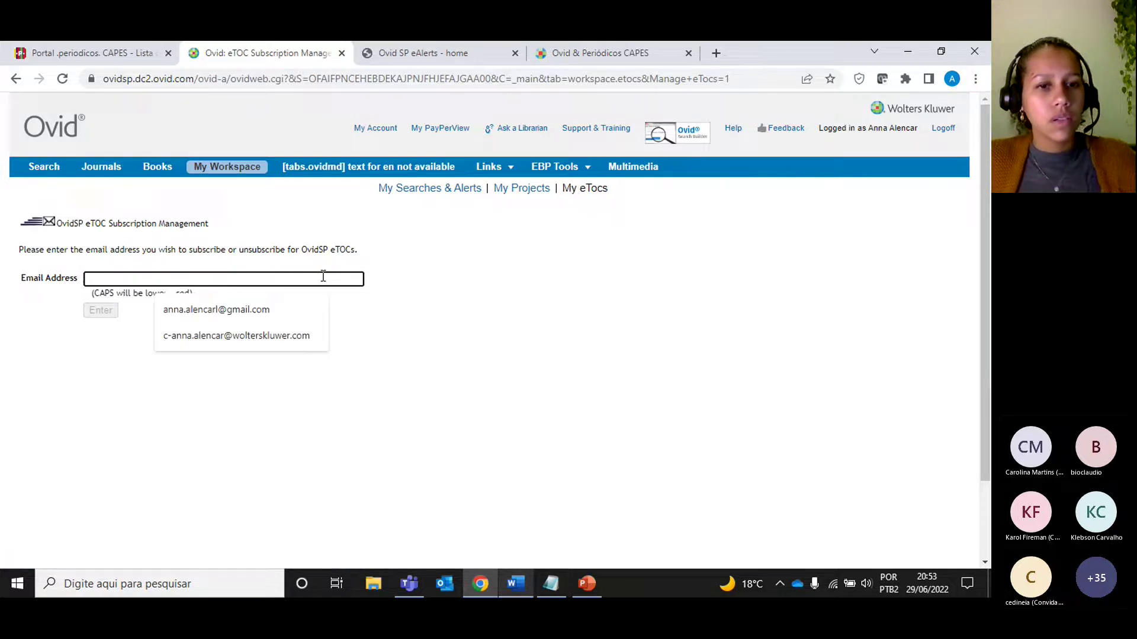
click(244, 314)
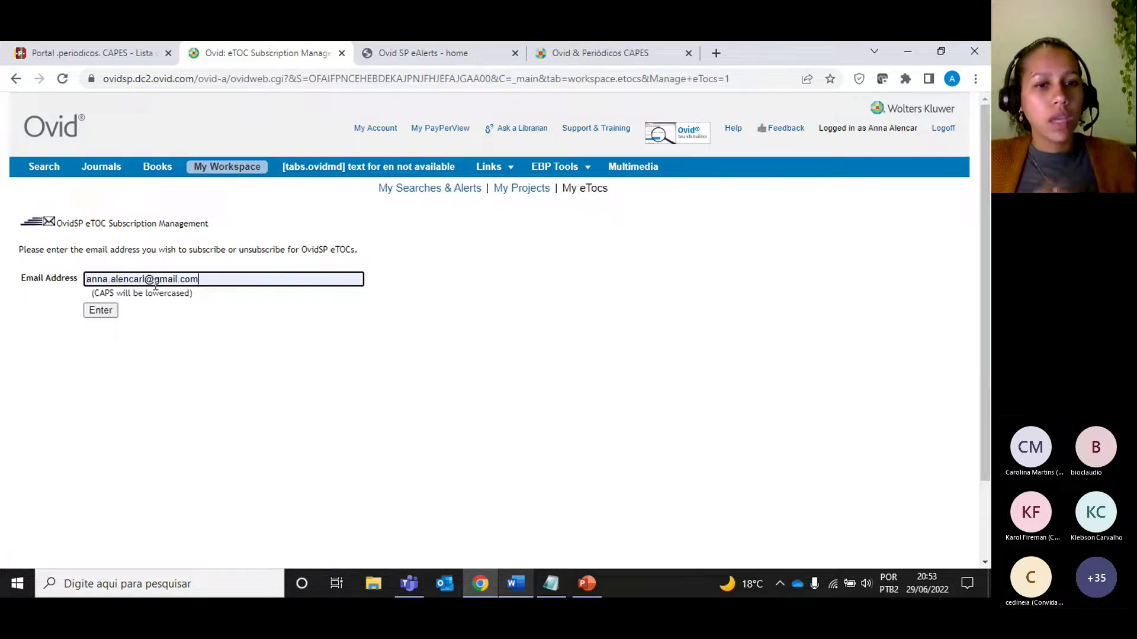
click(104, 314)
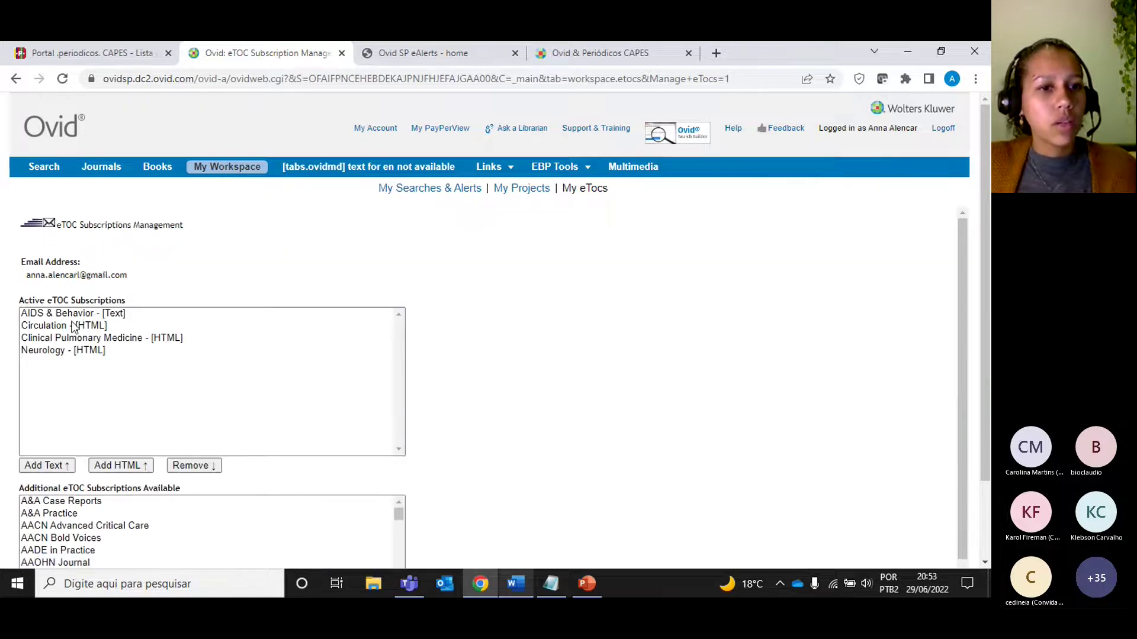
Remove AIDS & Behavior from the active eTOC subscriptions and add AAOHN Journal as a text subscription
scroll(81, 330, down, 1)
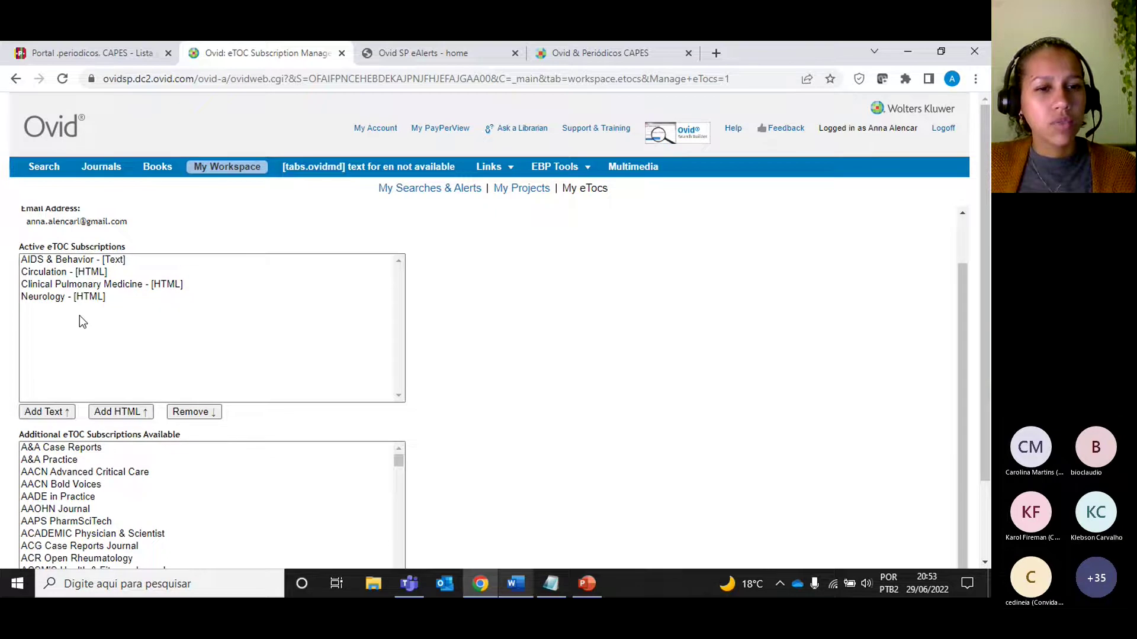
scroll(80, 315, down, 2)
click(73, 409)
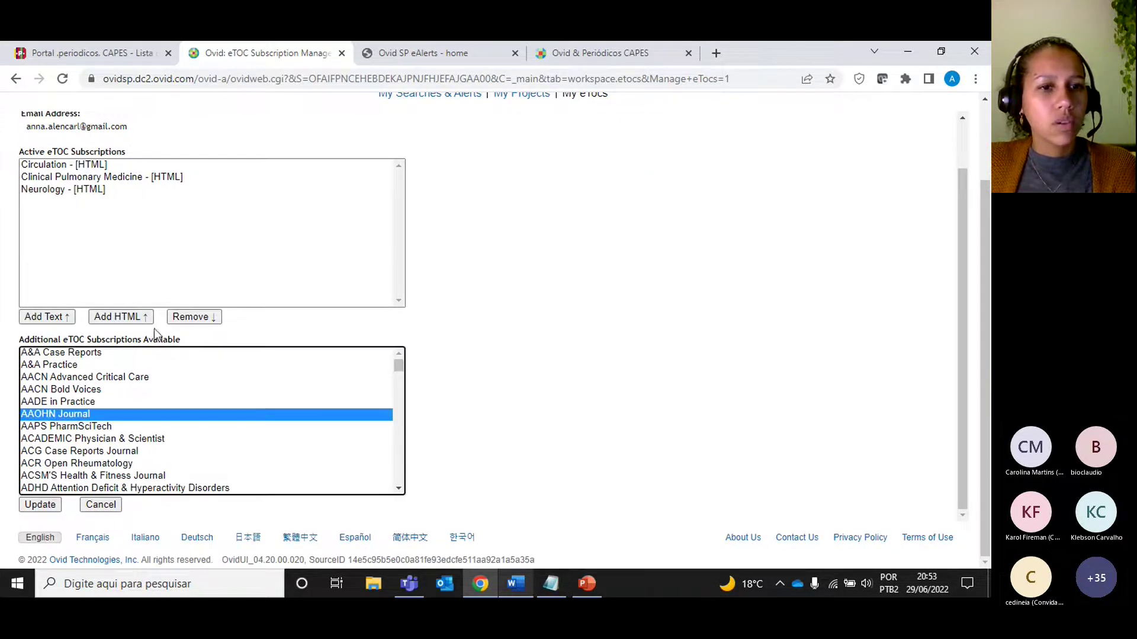
click(47, 318)
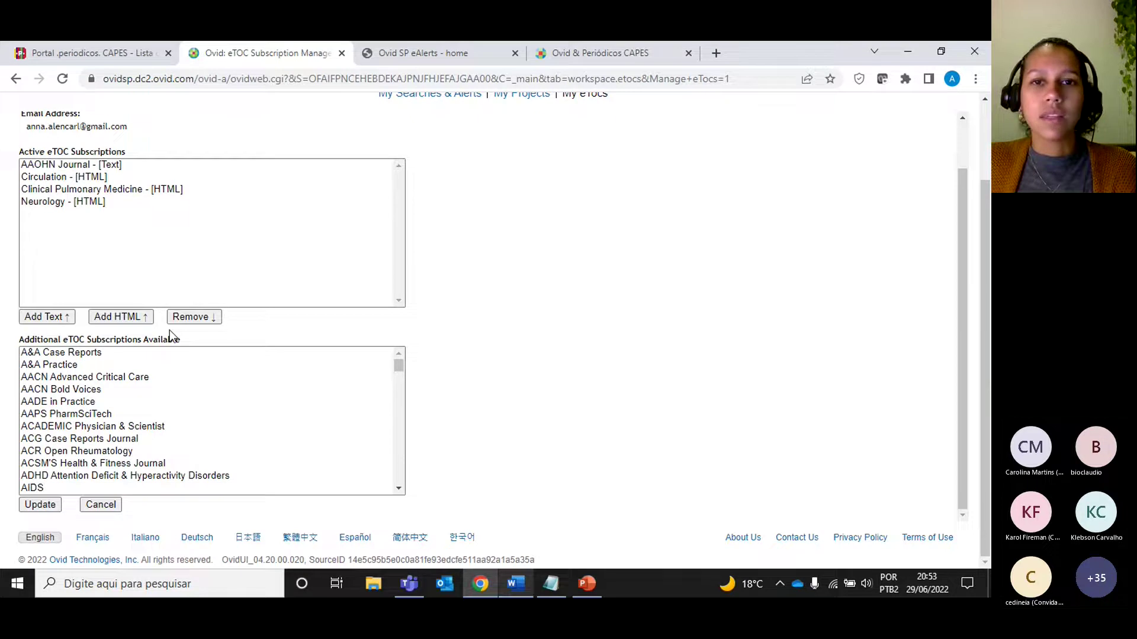
scroll(170, 329, up, 3)
mouse_move(565, 180)
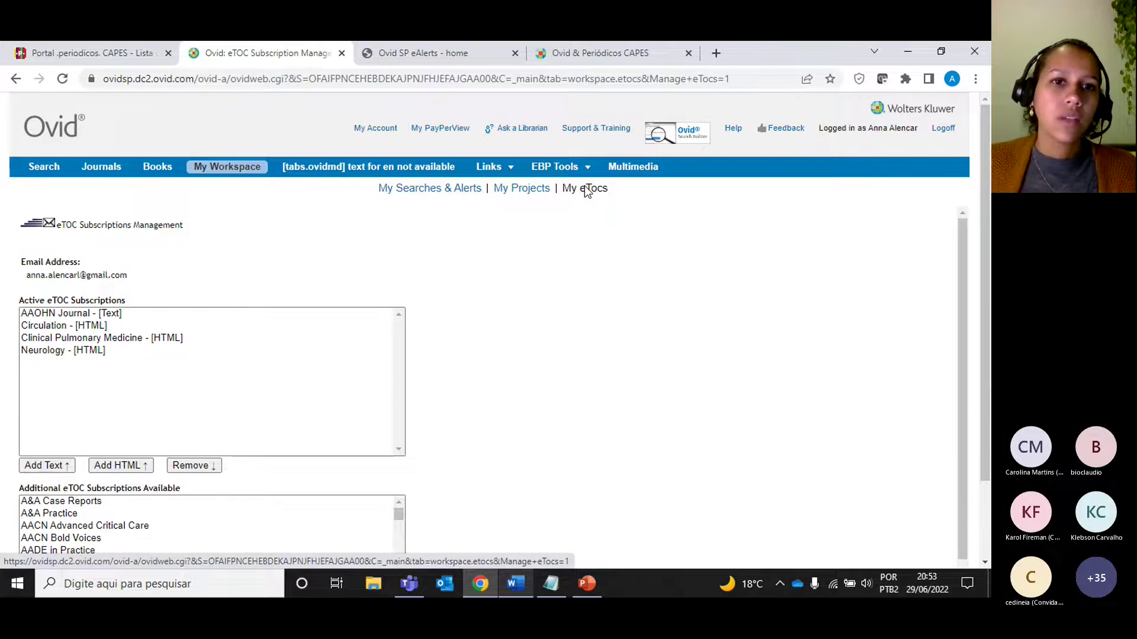
Search the journal list for "stroke" and open the journal Stroke
click(98, 172)
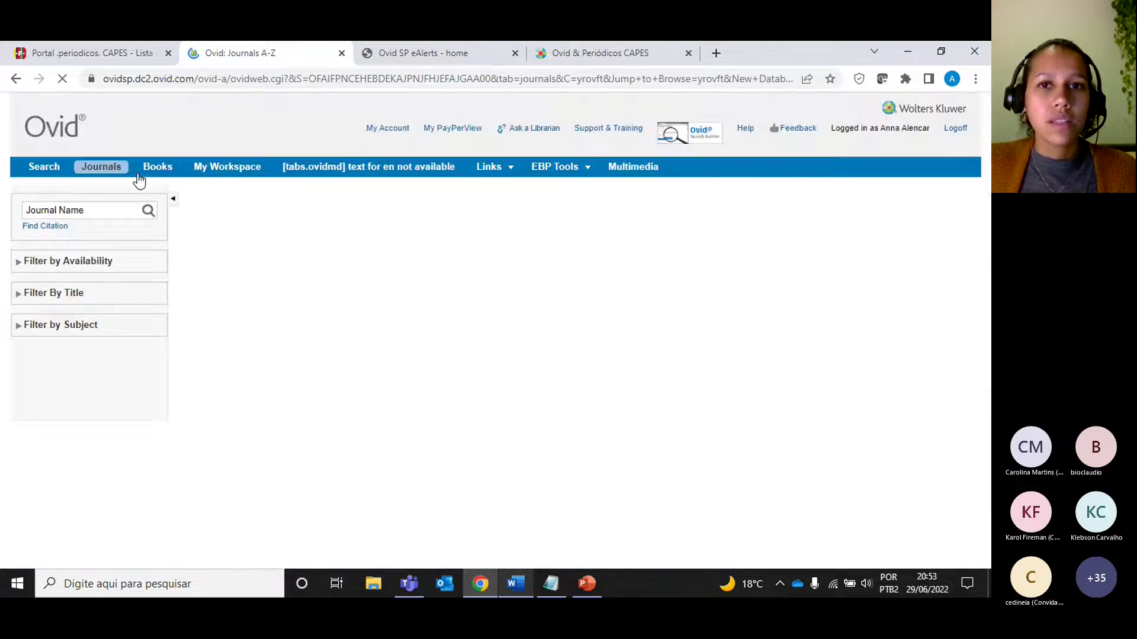
click(119, 208)
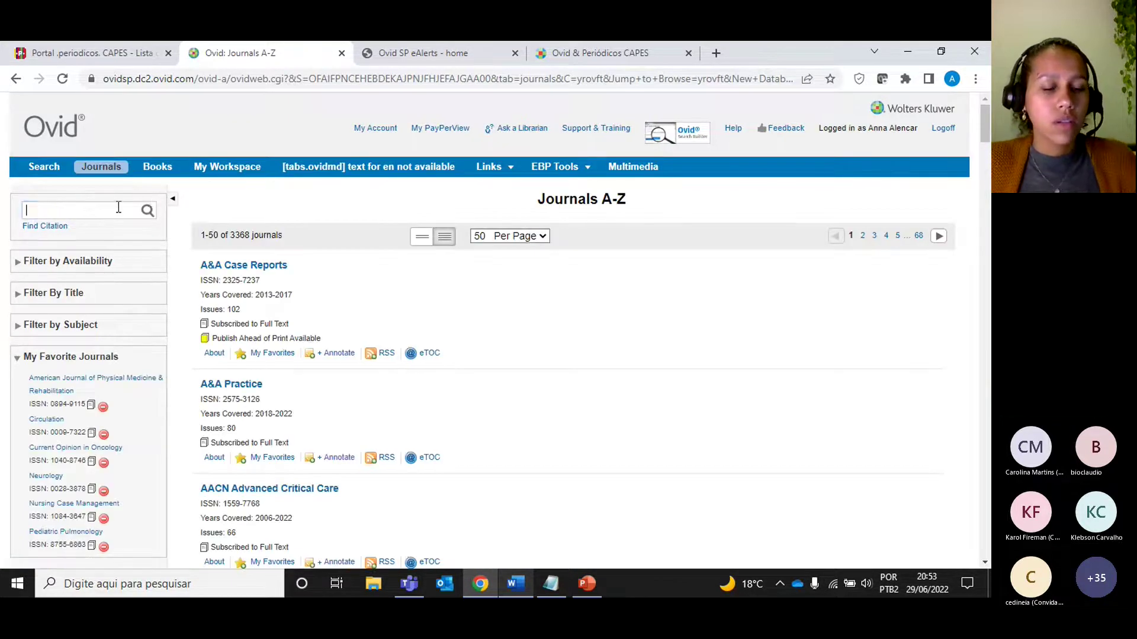
text(stroke)
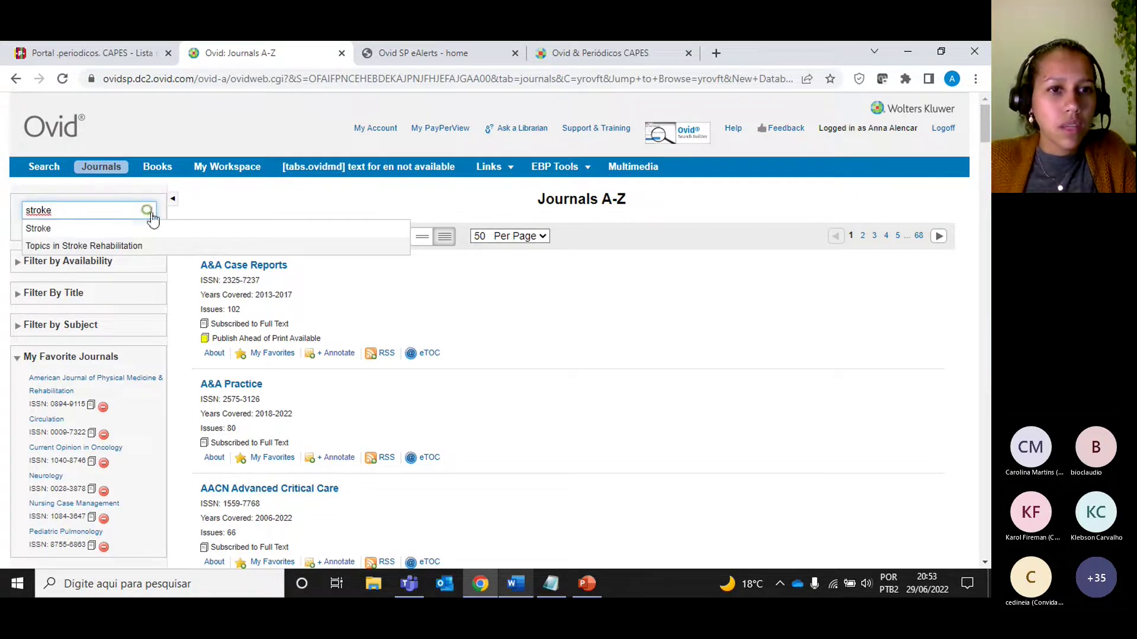
click(147, 211)
click(216, 265)
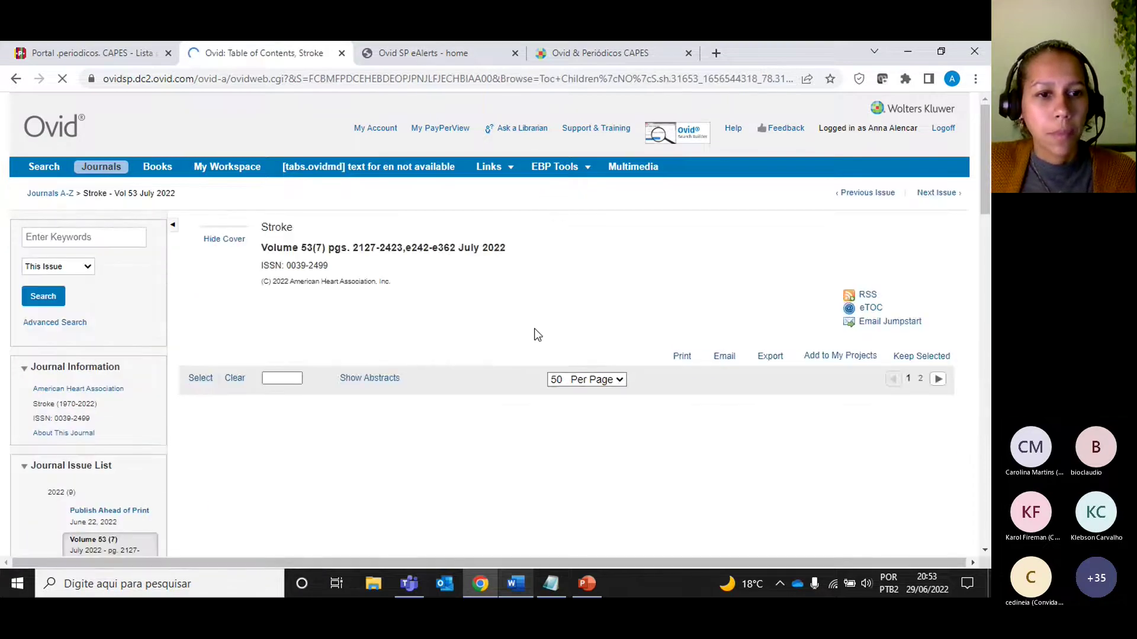
In the March 2022 issue, Volume 53 (3), open the Ovid full text of the lecture "Seeking Glocal Solutions to Cerebrovascular Health Inequities"
scroll(87, 460, down, 3)
scroll(86, 460, down, 1)
click(78, 403)
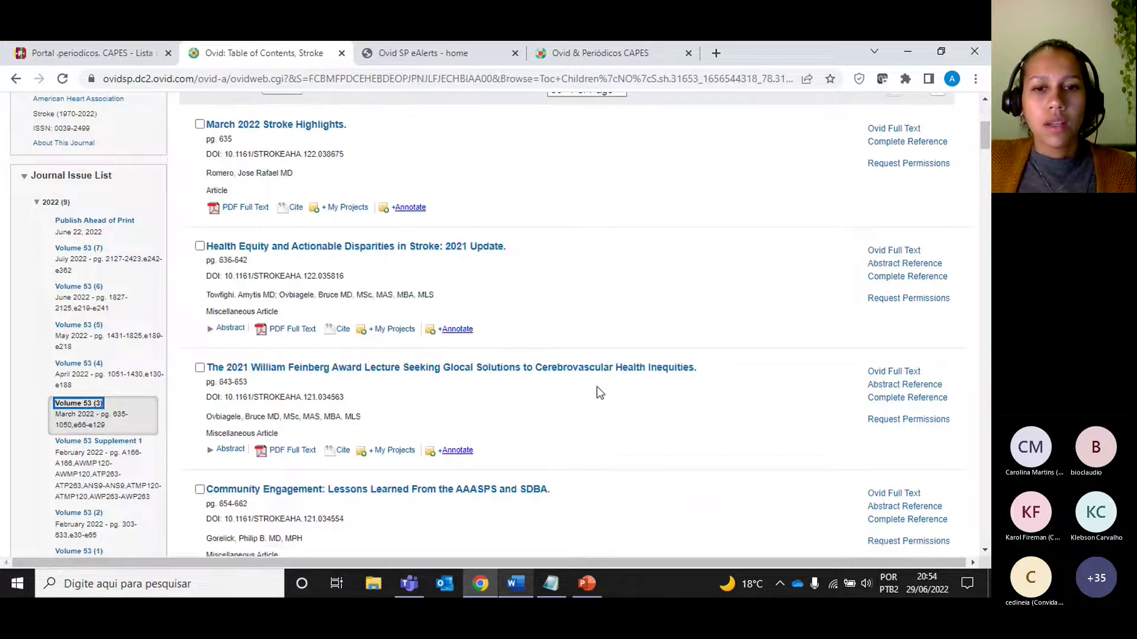
click(893, 388)
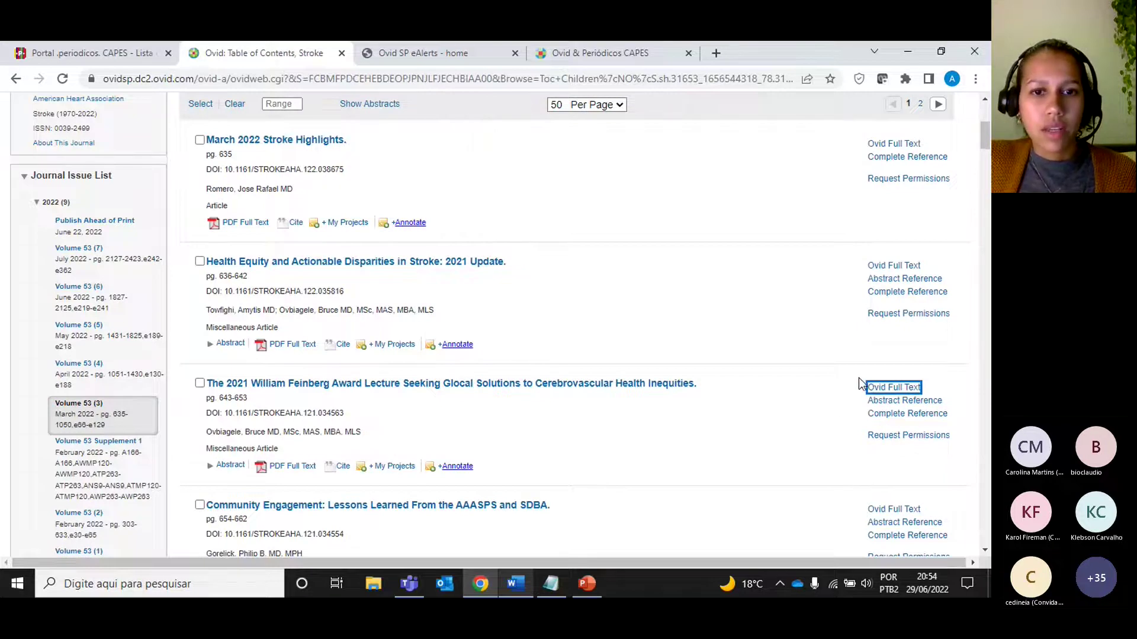
click(888, 388)
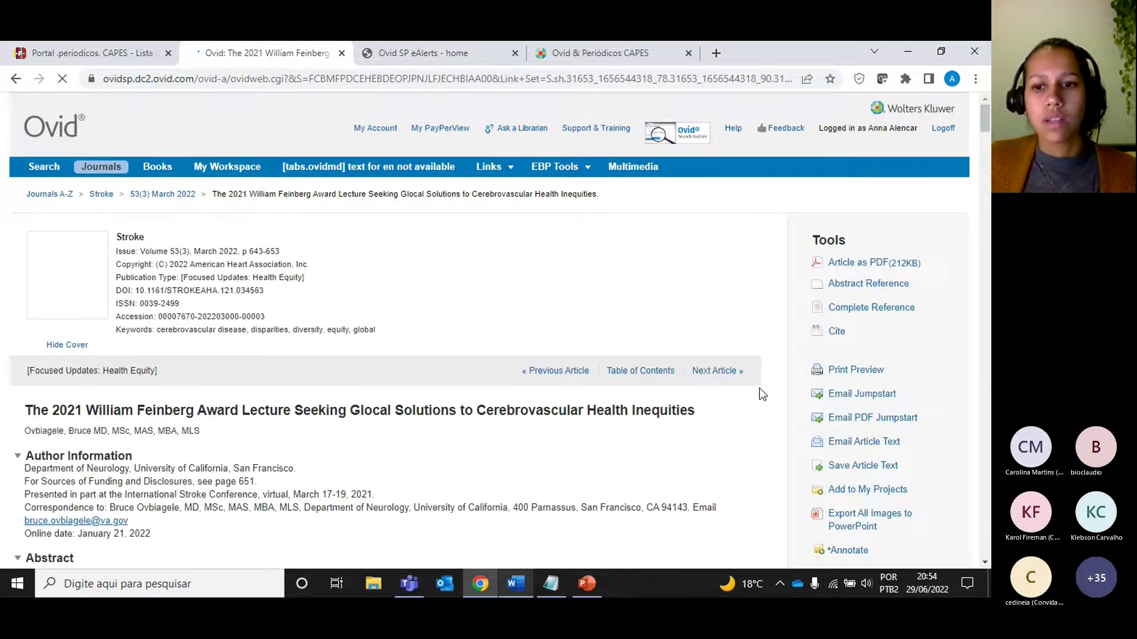
Capture the article passage from "Recognizing the importance of an upstream emphasis" through "outcomes (Table 1).7" with Snag Snippet
scroll(855, 397, down, 3)
scroll(853, 397, down, 3)
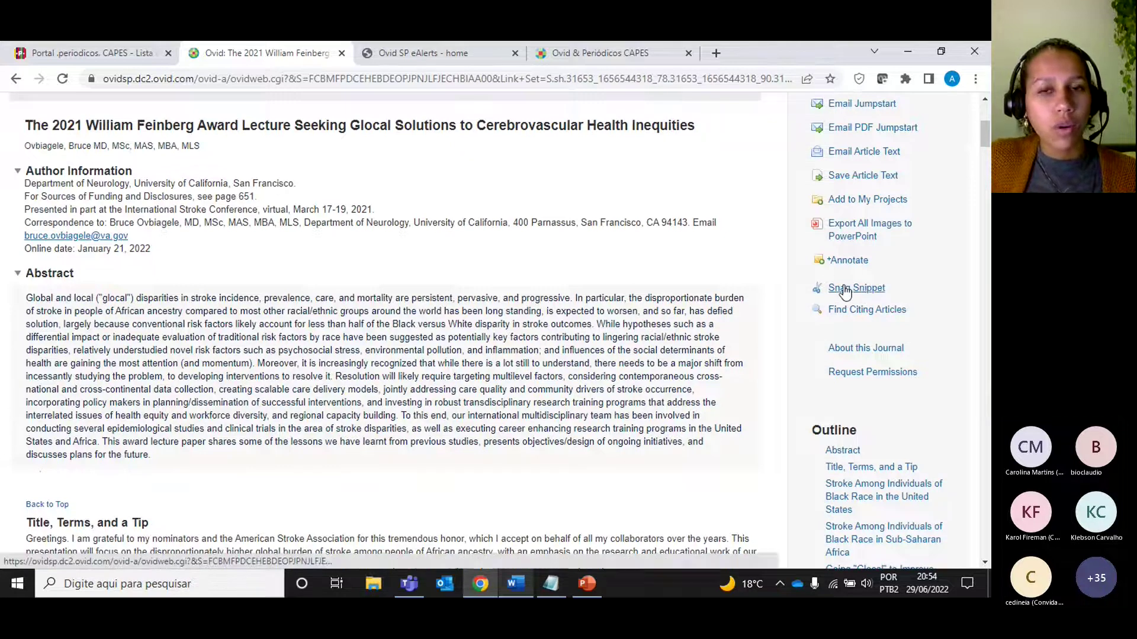
scroll(312, 361, down, 7)
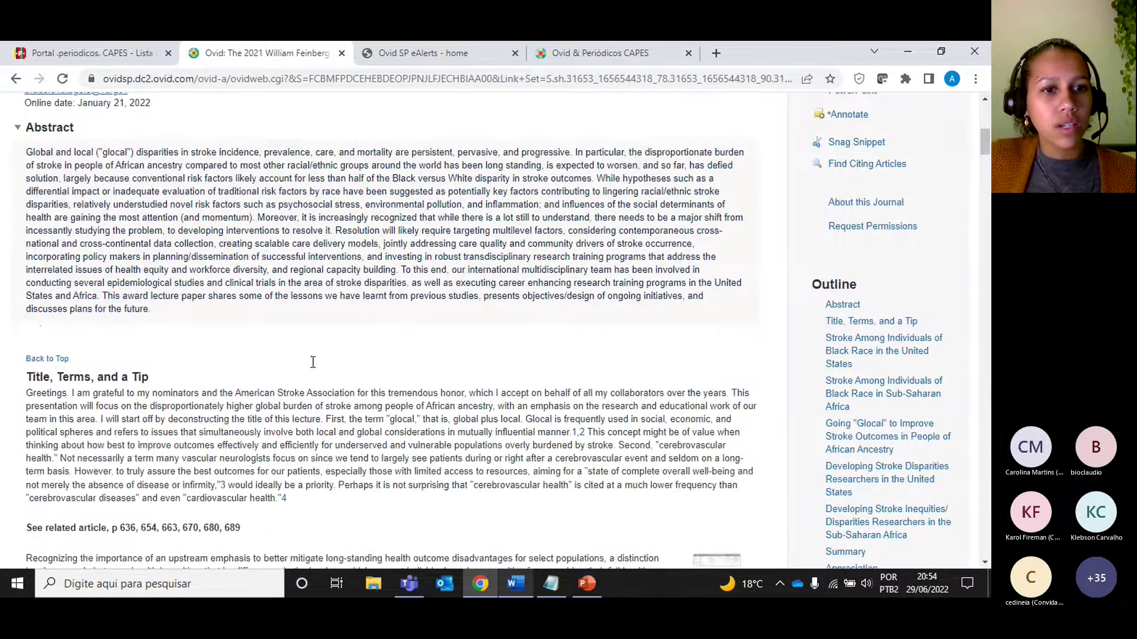
scroll(314, 361, down, 2)
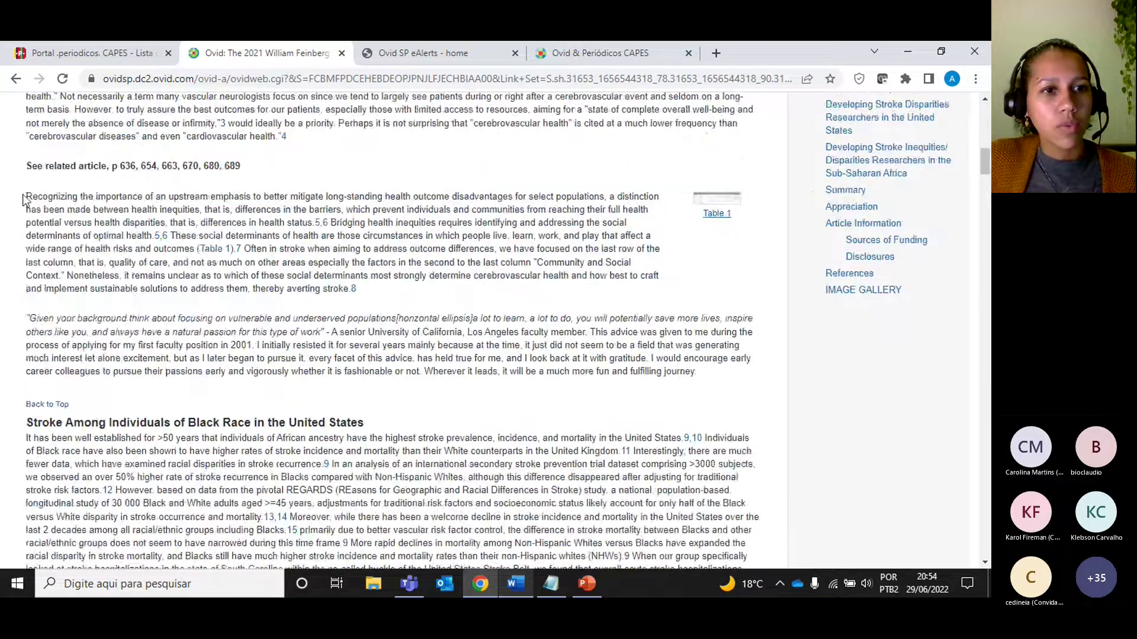
drag(25, 196, 243, 249)
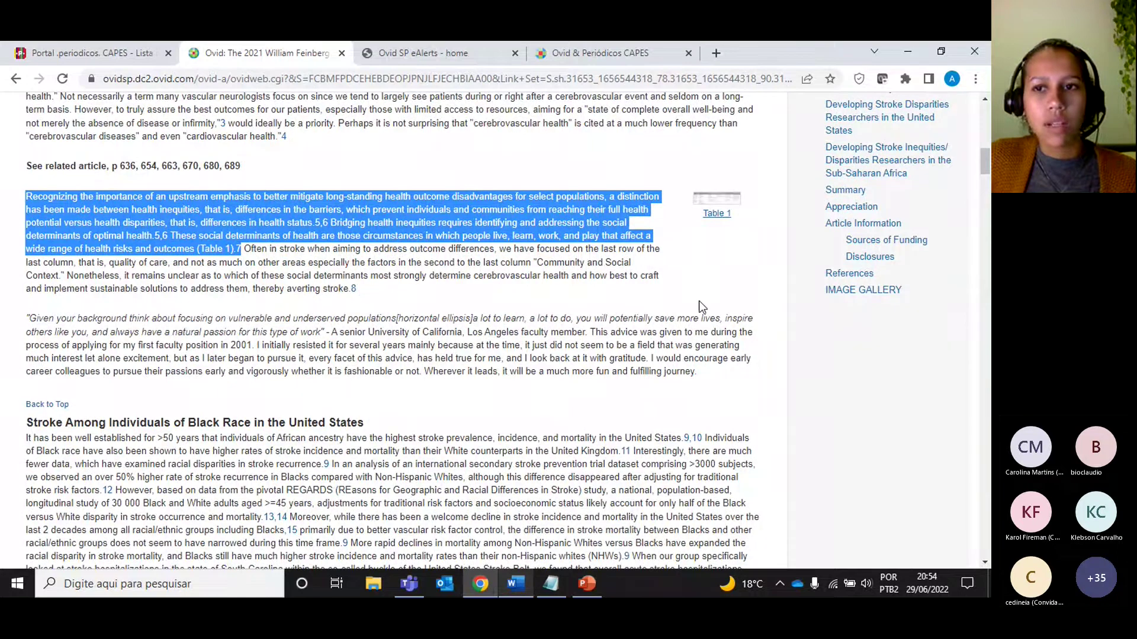
scroll(848, 194, up, 5)
scroll(848, 194, up, 1)
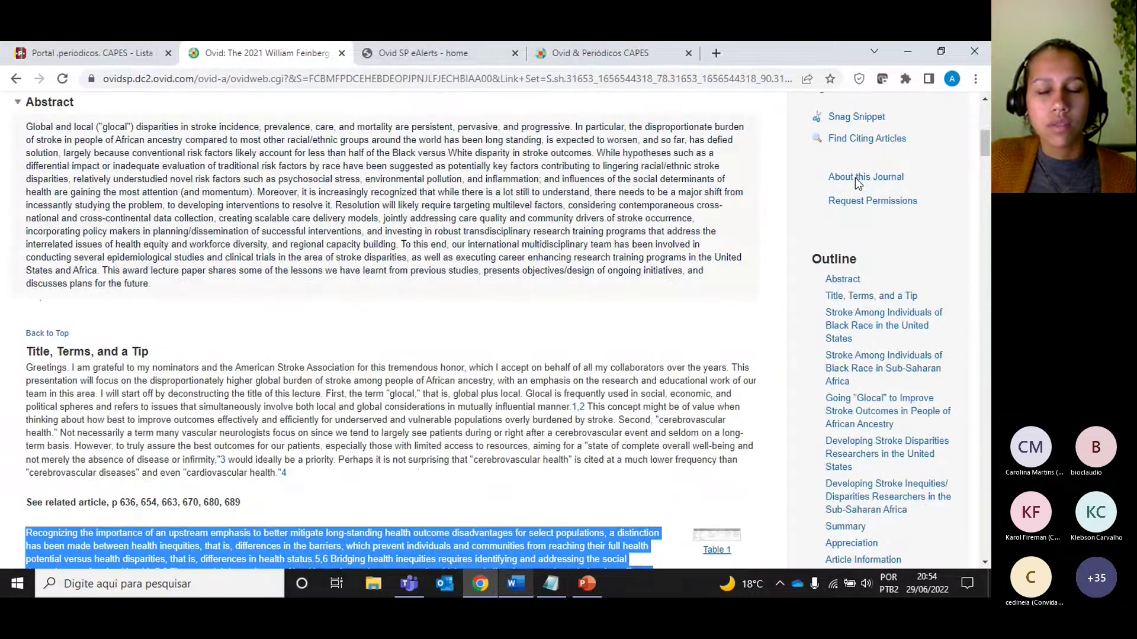
click(856, 117)
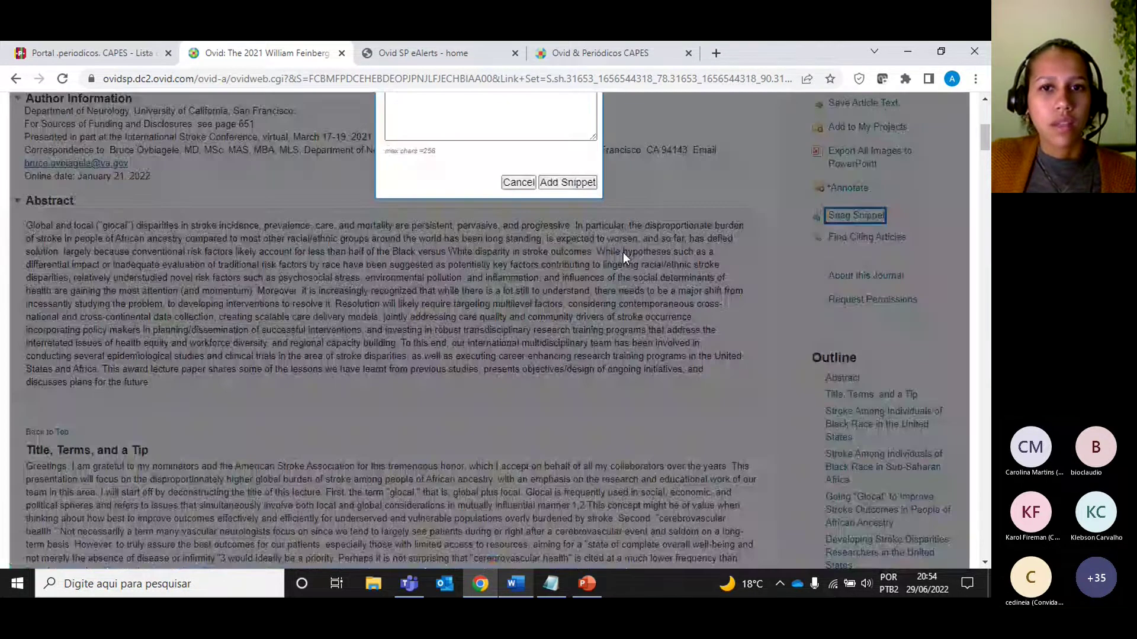
Review the captured snippet text and save options, and select A New Project as its destination
scroll(445, 293, down, 3)
scroll(420, 289, down, 1)
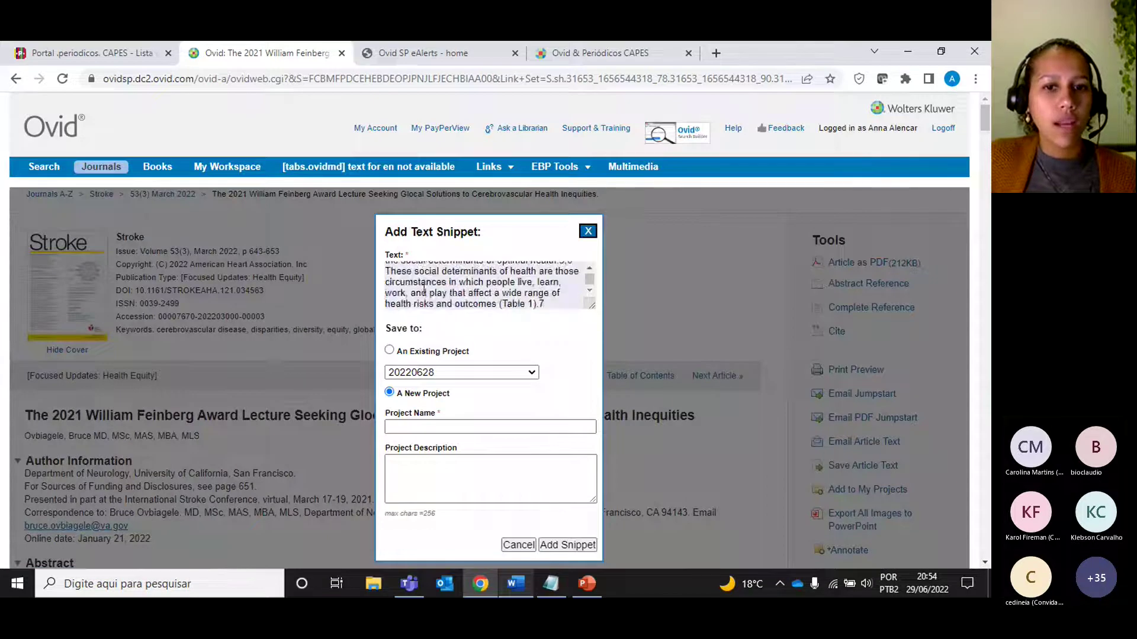
scroll(454, 340, down, 1)
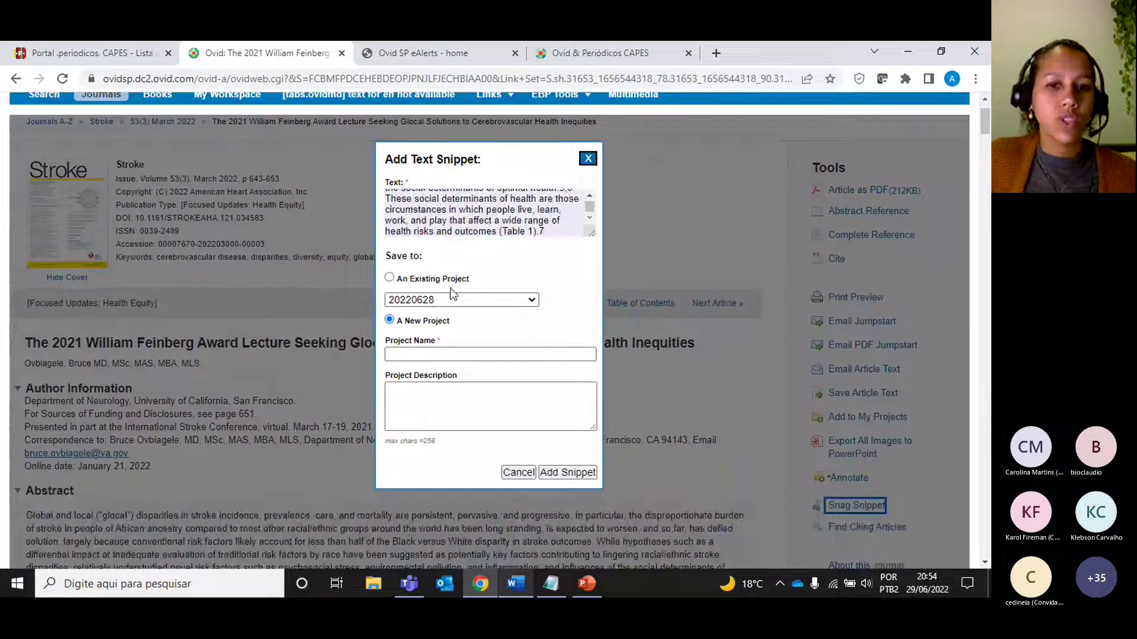
click(390, 320)
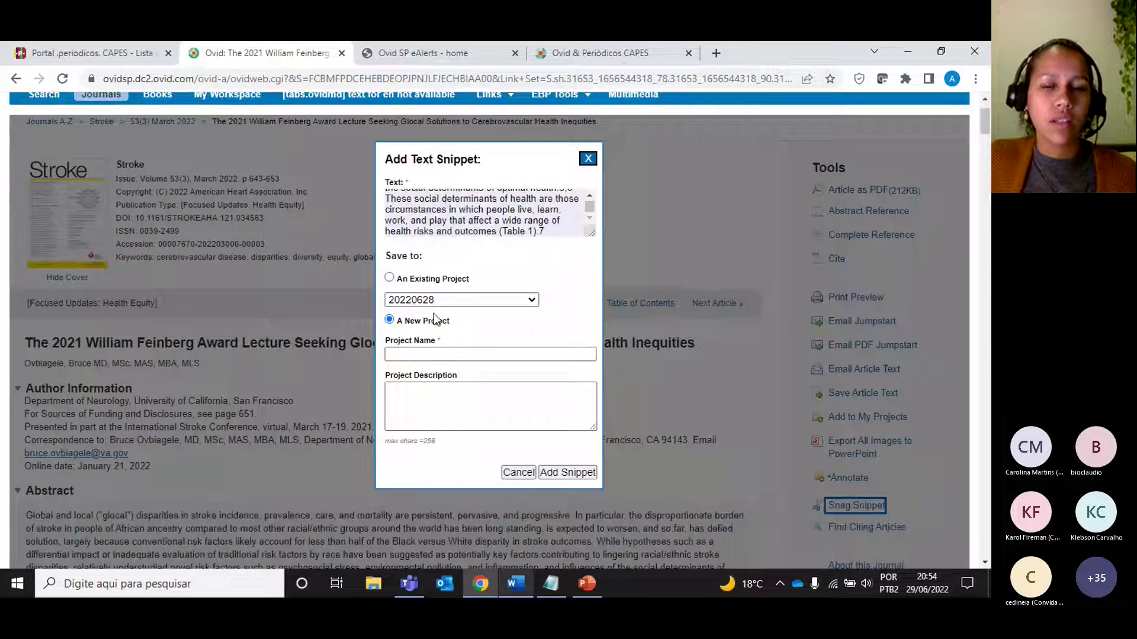